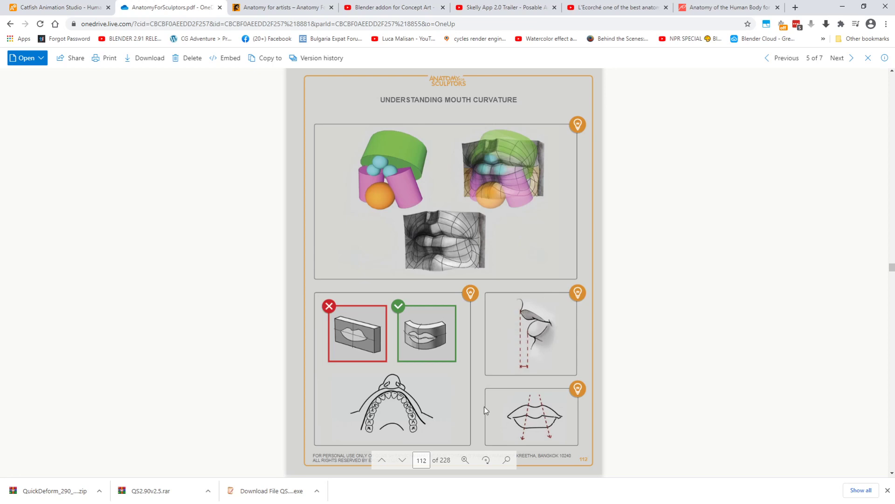
Read pages 113 and 114 on mouth anatomy in AnatomyForSculptors.pdf and return to the Info folder
{"action": "left_click", "coordinate": [403, 462]}
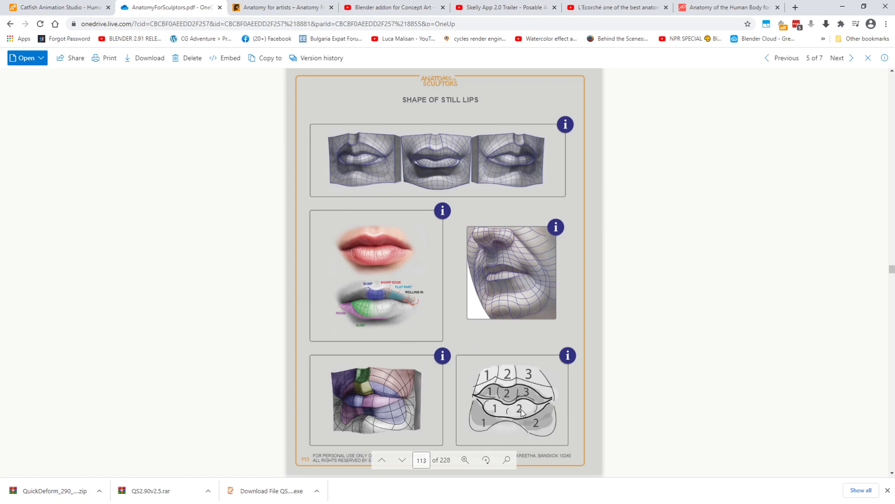
{"action": "left_click", "coordinate": [404, 459]}
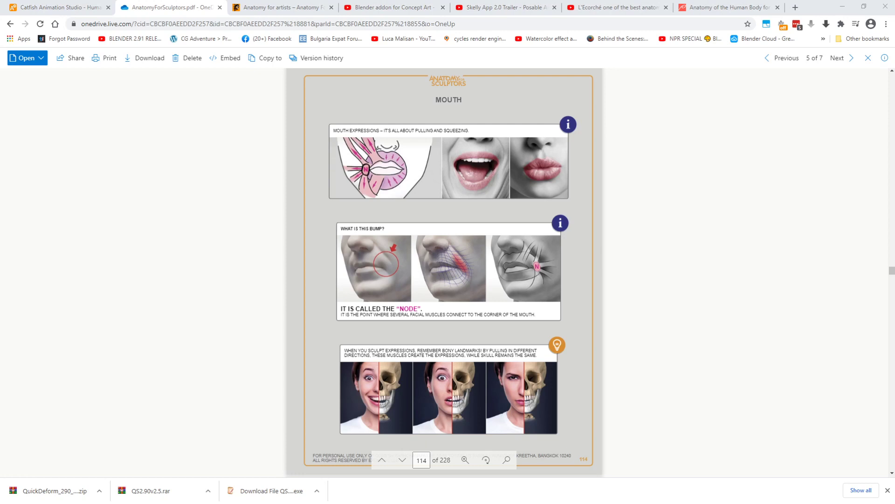
{"action": "left_click", "coordinate": [11, 24]}
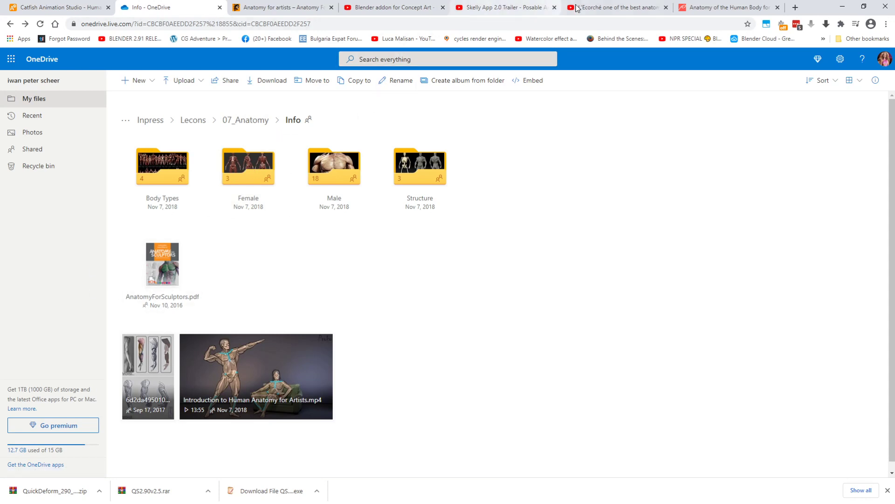
Open the Anatomy for Sculptors store and look over the paperback, hardcover and PDF editions of its books
{"action": "left_click", "coordinate": [706, 7]}
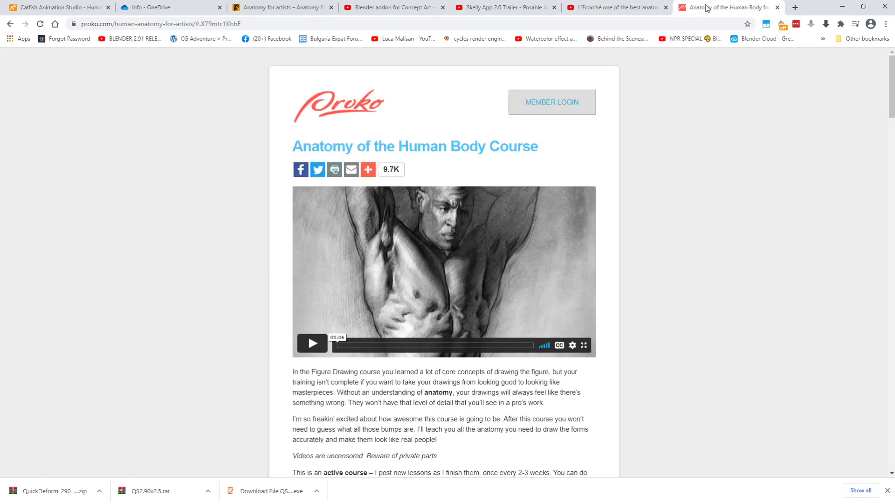
{"action": "left_click", "coordinate": [282, 14]}
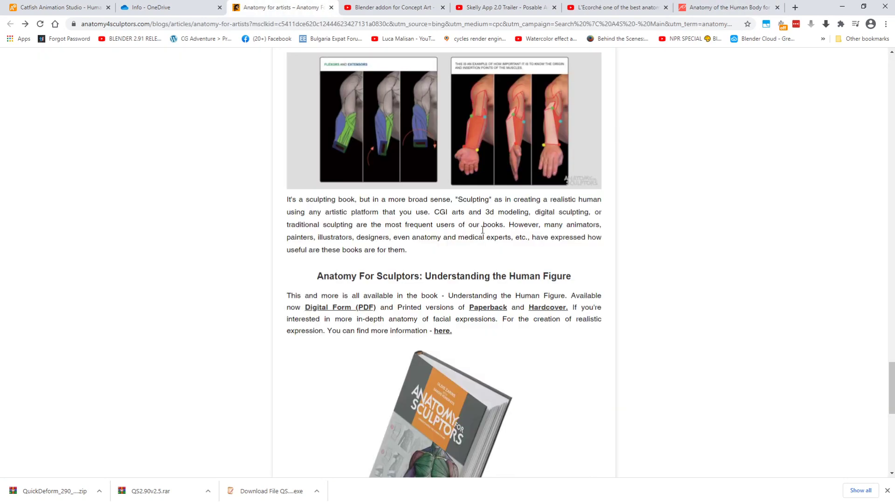
{"action": "scroll", "coordinate": [433, 211], "scroll_direction": "up", "scroll_amount": 9}
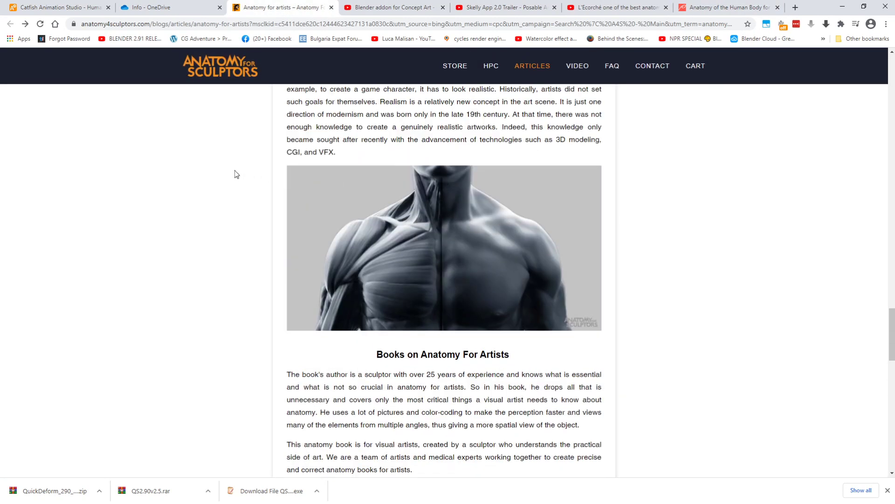
{"action": "left_click", "coordinate": [468, 65]}
{"action": "scroll", "coordinate": [670, 207], "scroll_direction": "down", "scroll_amount": 3}
{"action": "scroll", "coordinate": [674, 207], "scroll_direction": "down", "scroll_amount": 4}
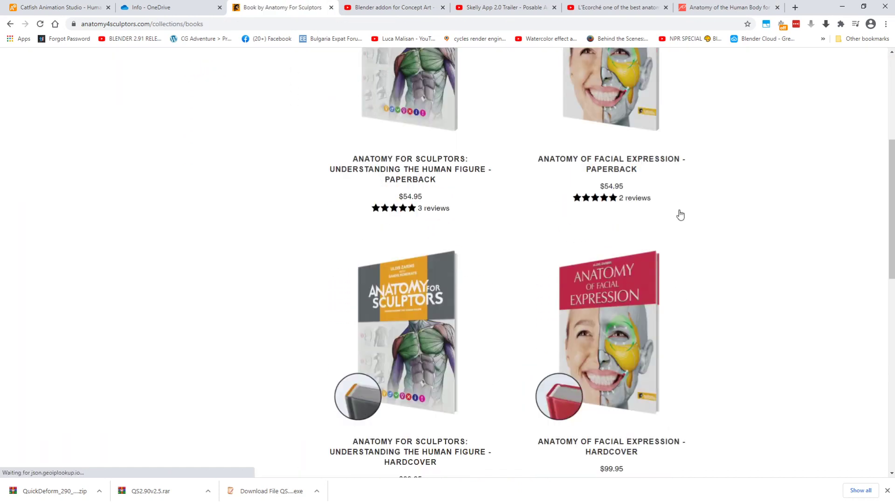
{"action": "scroll", "coordinate": [681, 210], "scroll_direction": "down", "scroll_amount": 7}
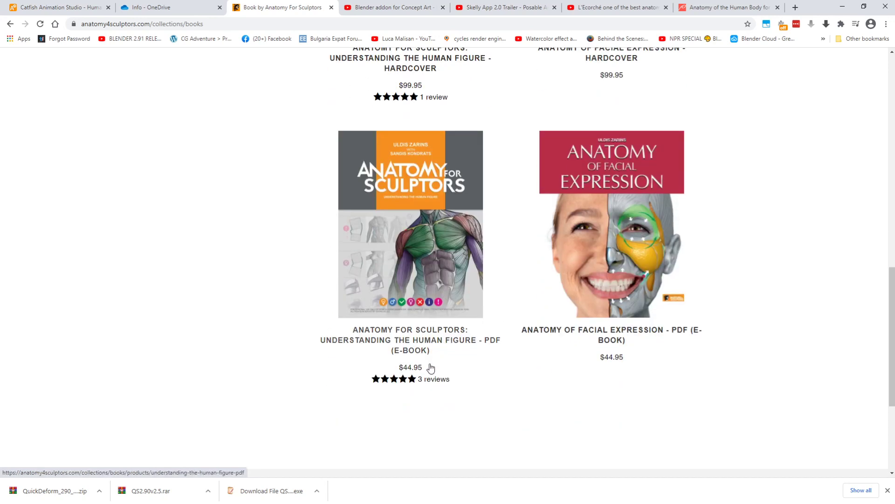
{"action": "left_click", "coordinate": [455, 364]}
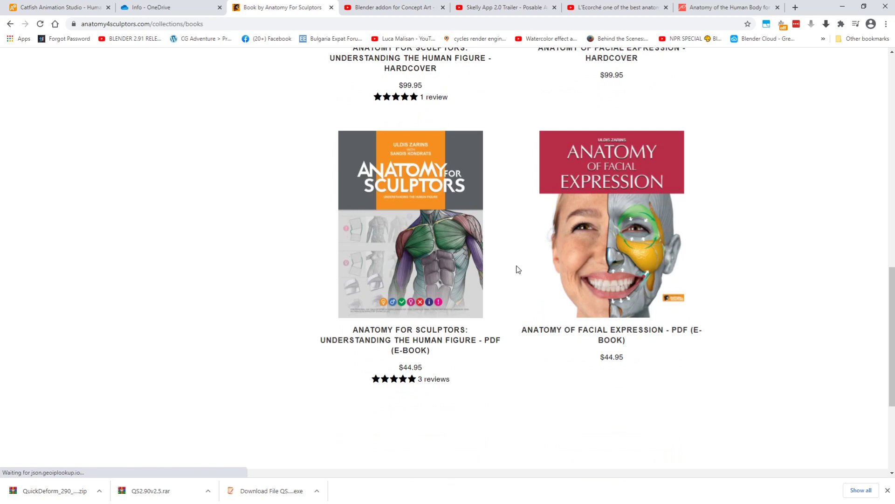
{"action": "scroll", "coordinate": [494, 266], "scroll_direction": "up", "scroll_amount": 13}
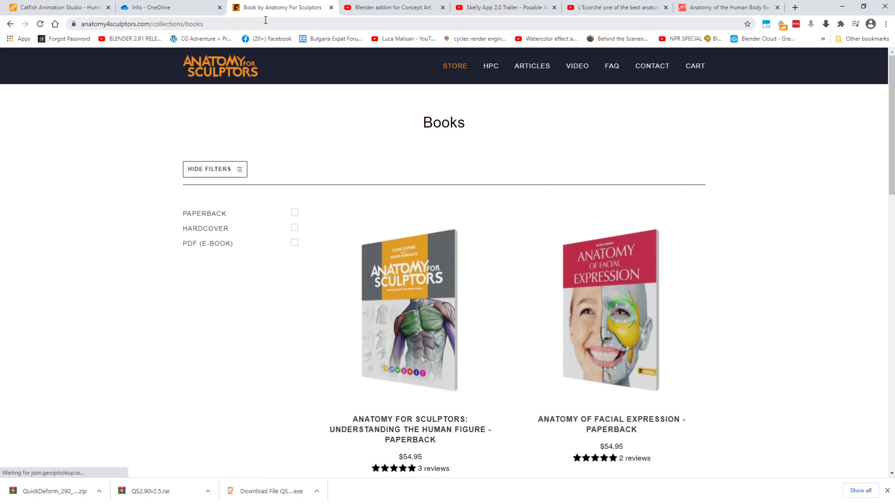
Go back to OneDrive and open the 07_Anatomy folder above the Info folder
{"action": "left_click", "coordinate": [188, 10]}
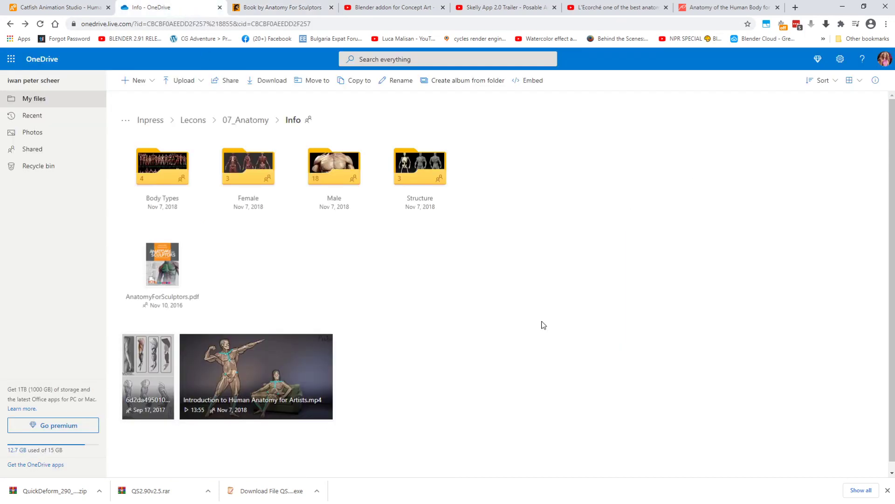
{"action": "left_click", "coordinate": [235, 120]}
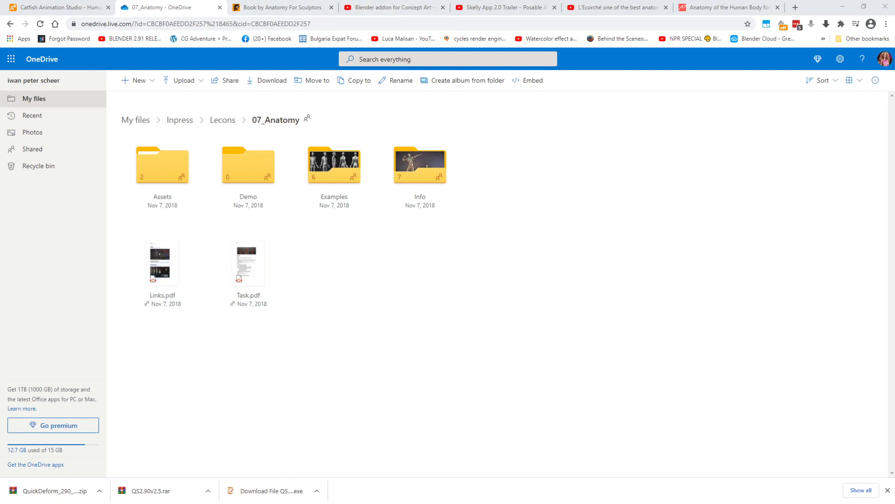
Load sketchfab.com/HEPL3D/models in place of the Proko course page and search Sketchfab for "ecorche"
{"action": "left_click", "coordinate": [758, 7]}
{"action": "left_click", "coordinate": [654, 22]}
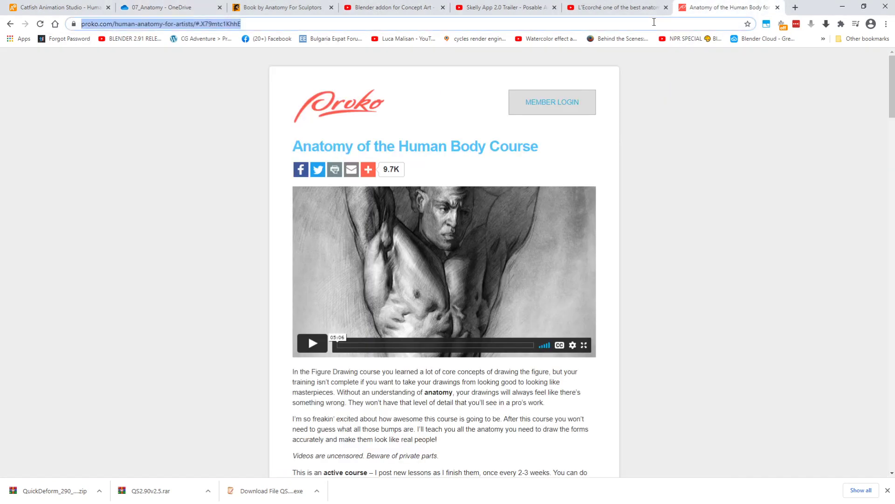
{"action": "type", "text": "sketchfab.com/HEPL3D/models"}
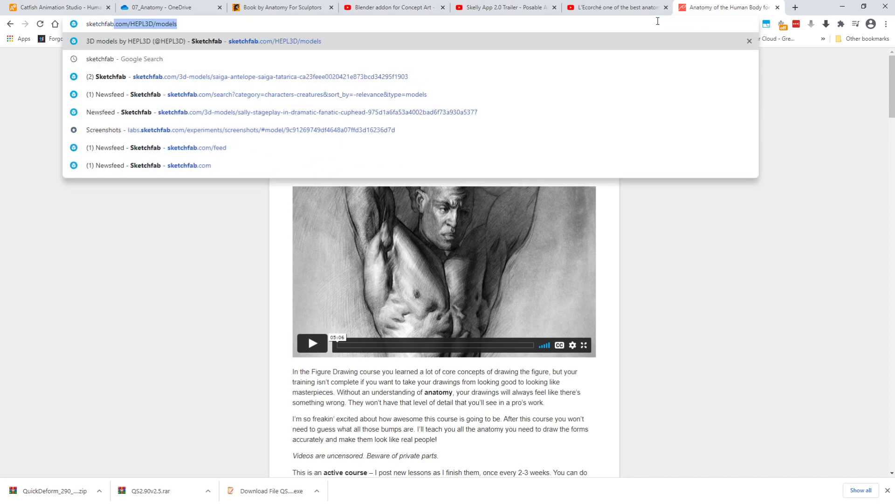
{"action": "key", "text": "Return"}
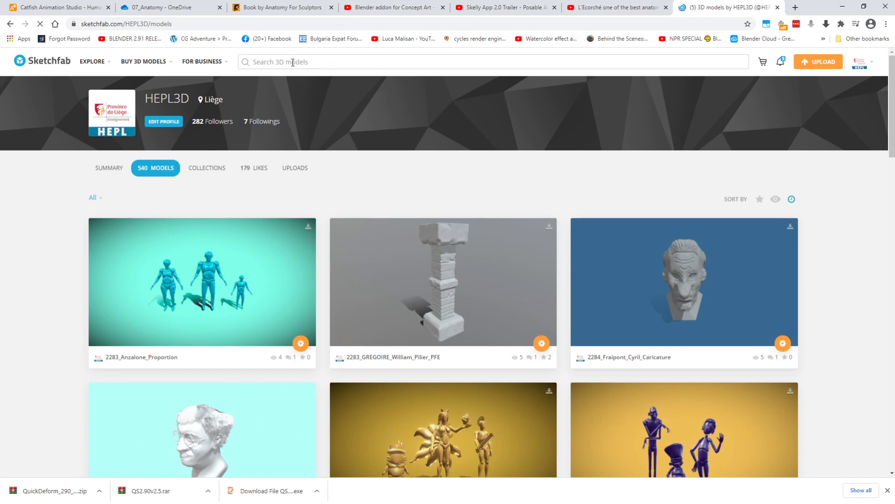
{"action": "left_click", "coordinate": [293, 62]}
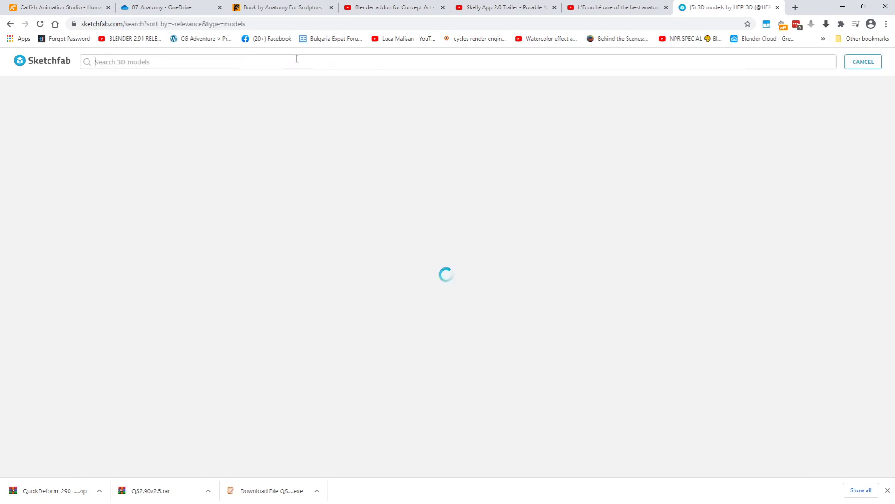
{"action": "type", "text": "ecorche"}
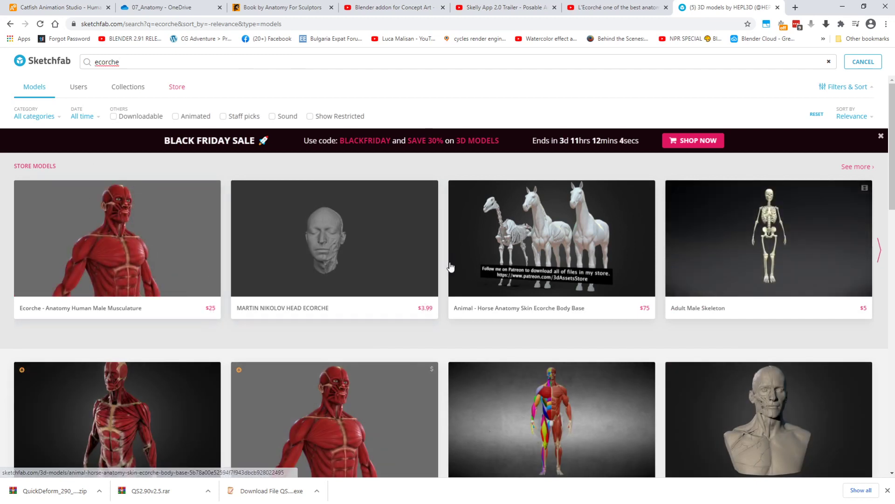
Look through the ecorche search results for suitable human anatomy reference models
{"action": "scroll", "coordinate": [447, 265], "scroll_direction": "down", "scroll_amount": 3}
{"action": "scroll", "coordinate": [446, 261], "scroll_direction": "down", "scroll_amount": 4}
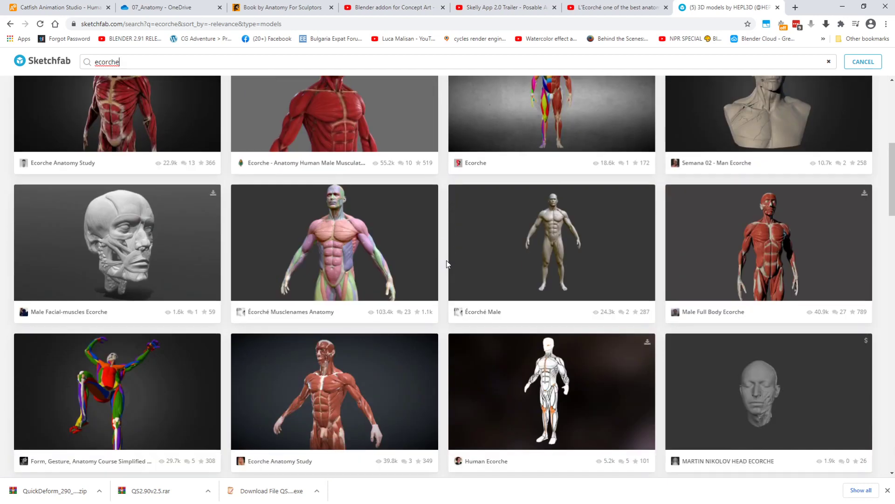
{"action": "scroll", "coordinate": [446, 261], "scroll_direction": "down", "scroll_amount": 2}
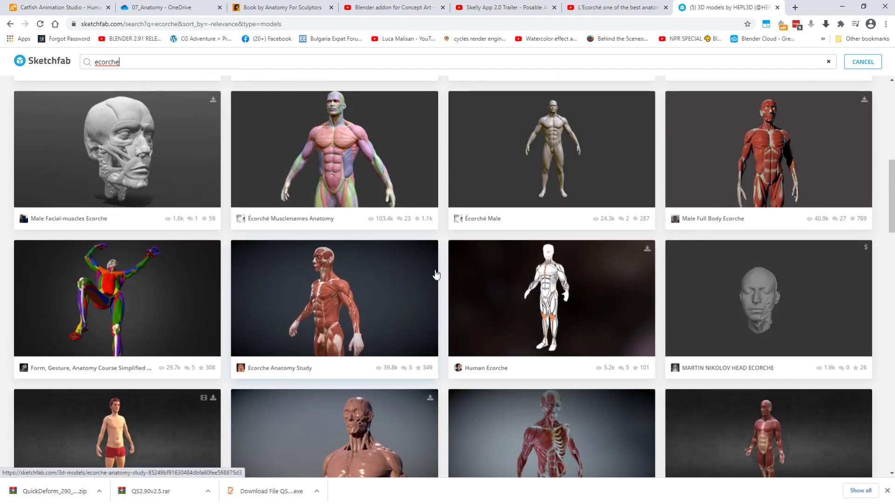
{"action": "scroll", "coordinate": [438, 276], "scroll_direction": "down", "scroll_amount": 3}
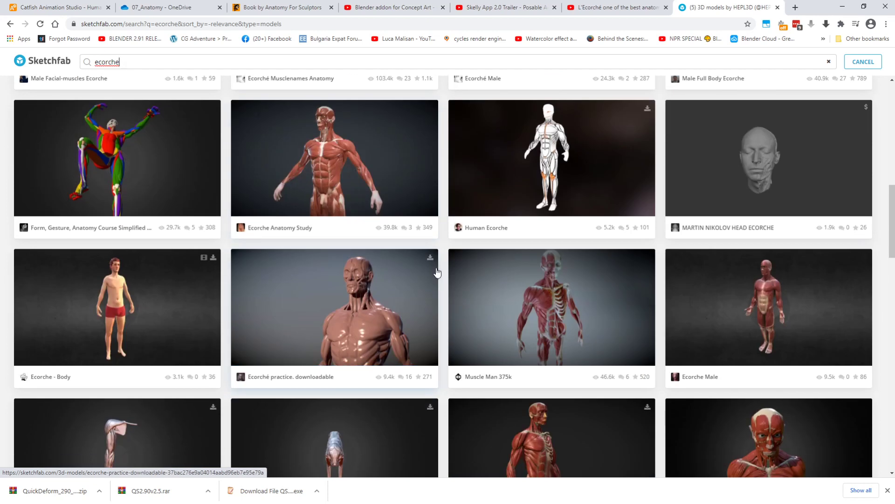
{"action": "scroll", "coordinate": [438, 272], "scroll_direction": "down", "scroll_amount": 5}
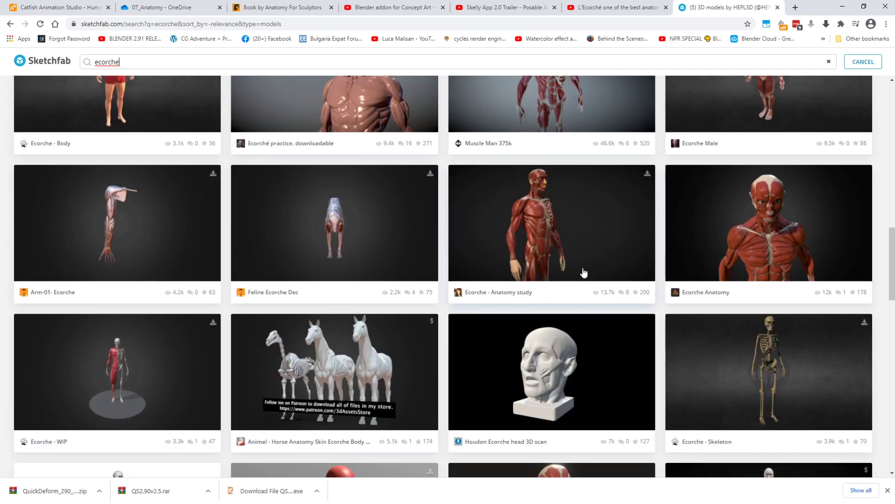
{"action": "scroll", "coordinate": [600, 266], "scroll_direction": "down", "scroll_amount": 3}
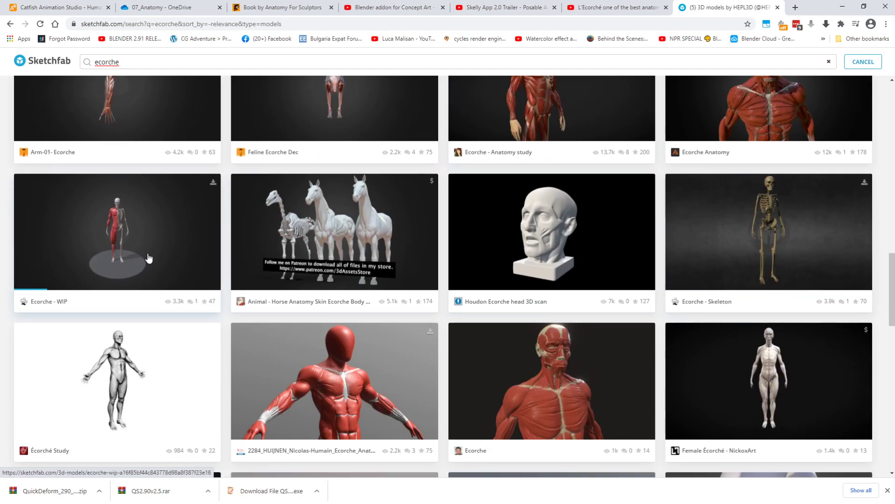
{"action": "scroll", "coordinate": [149, 257], "scroll_direction": "down", "scroll_amount": 4}
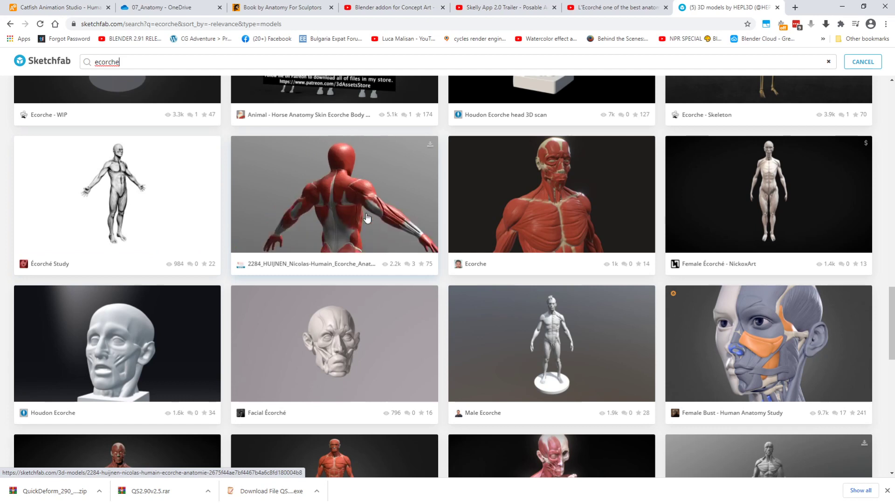
{"action": "scroll", "coordinate": [558, 239], "scroll_direction": "up", "scroll_amount": 18}
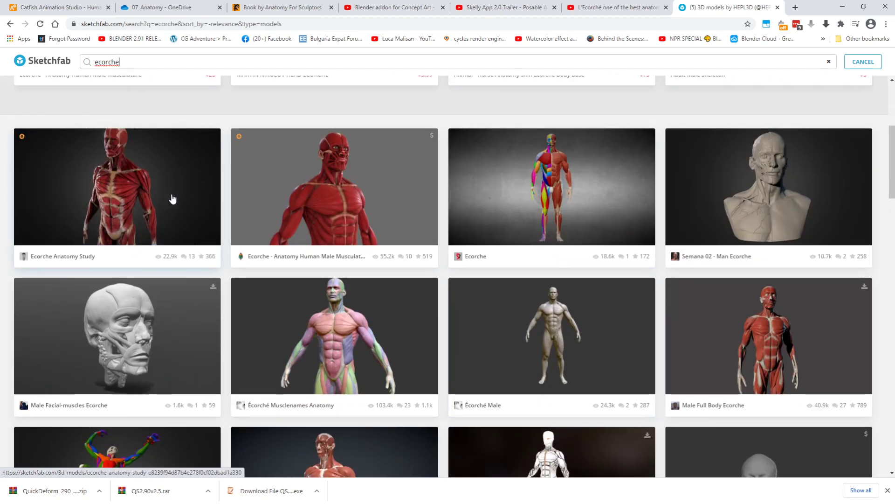
Open the "Ecorche - Anatomy Human Male Musculature" model and inspect the full figure from different angles
{"action": "left_click", "coordinate": [281, 196]}
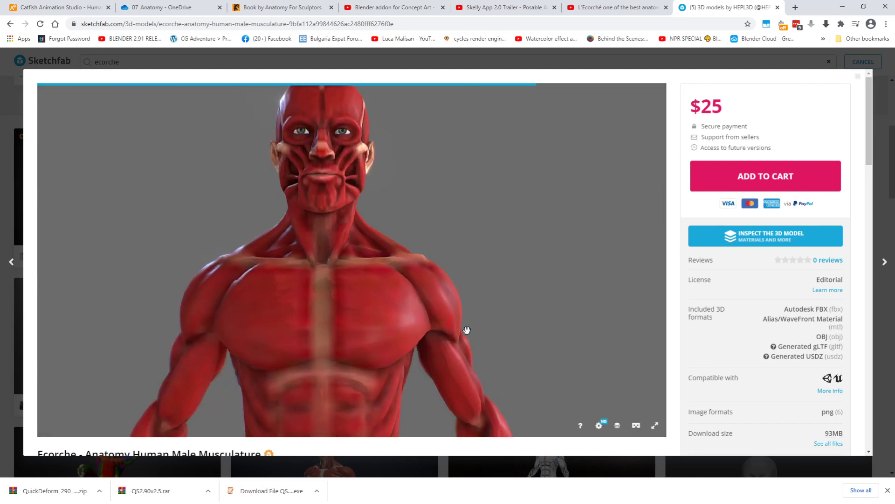
{"action": "scroll", "coordinate": [467, 329], "scroll_direction": "down", "scroll_amount": 3}
{"action": "scroll", "coordinate": [480, 326], "scroll_direction": "down", "scroll_amount": 2}
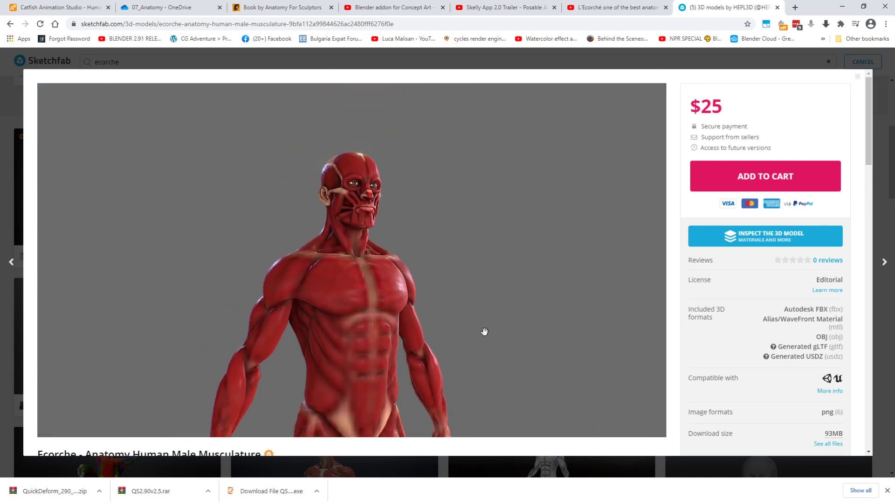
{"action": "scroll", "coordinate": [485, 331], "scroll_direction": "down", "scroll_amount": 3}
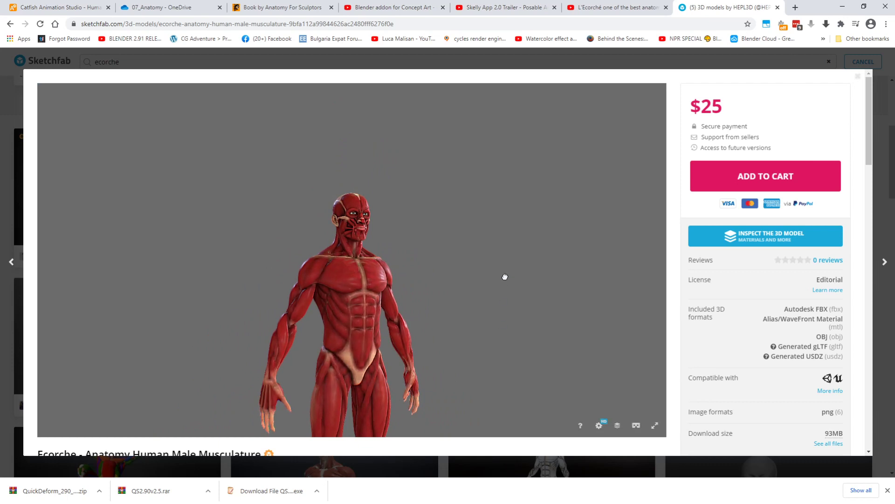
{"action": "right_click_drag", "start_coordinate": [497, 322], "coordinate": [498, 228]}
{"action": "scroll", "coordinate": [488, 244], "scroll_direction": "down", "scroll_amount": 2}
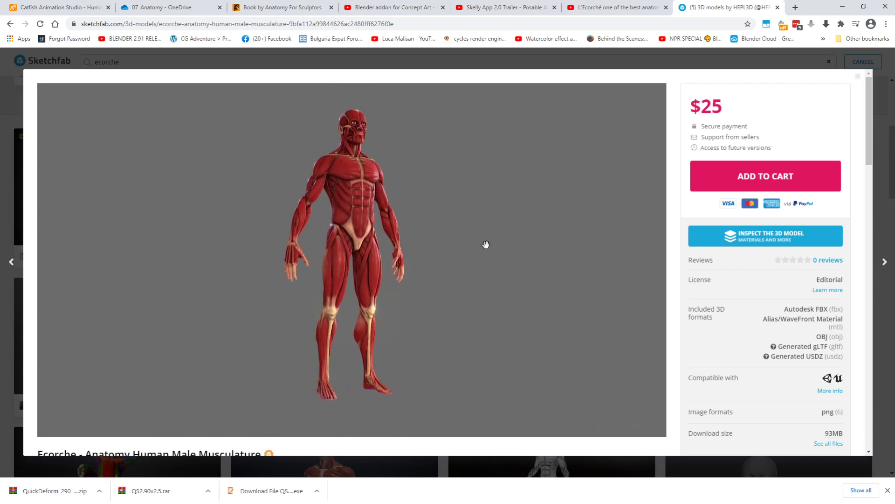
{"action": "mouse_move", "coordinate": [484, 245]}
{"action": "left_mouse_down"}
{"action": "mouse_move", "coordinate": [460, 299]}
{"action": "mouse_move", "coordinate": [537, 300]}
{"action": "mouse_move", "coordinate": [442, 300]}
{"action": "mouse_move", "coordinate": [472, 304]}
{"action": "mouse_move", "coordinate": [482, 259]}
{"action": "mouse_move", "coordinate": [502, 266]}
{"action": "mouse_move", "coordinate": [505, 255]}
{"action": "left_mouse_up"}
{"action": "right_click_drag", "start_coordinate": [506, 262], "coordinate": [485, 264]}
{"action": "scroll", "coordinate": [508, 256], "scroll_direction": "down", "scroll_amount": 1}
{"action": "scroll", "coordinate": [507, 253], "scroll_direction": "up", "scroll_amount": 2}
{"action": "mouse_move", "coordinate": [440, 270]}
{"action": "left_mouse_down"}
{"action": "mouse_move", "coordinate": [448, 262]}
{"action": "mouse_move", "coordinate": [350, 266]}
{"action": "mouse_move", "coordinate": [505, 261]}
{"action": "left_mouse_up"}
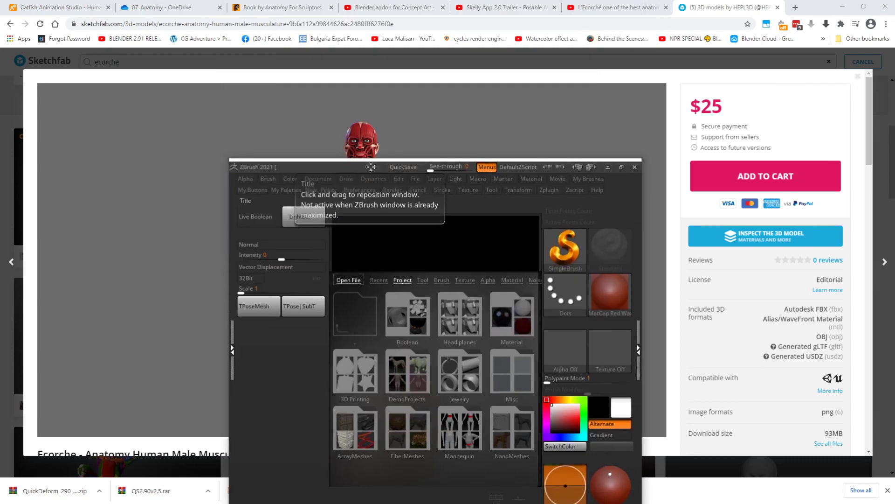
Switch to ZBrush, position its window over the Sketchfab model and set See-through to 2
{"action": "left_click_drag", "start_coordinate": [294, 166], "coordinate": [234, 92]}
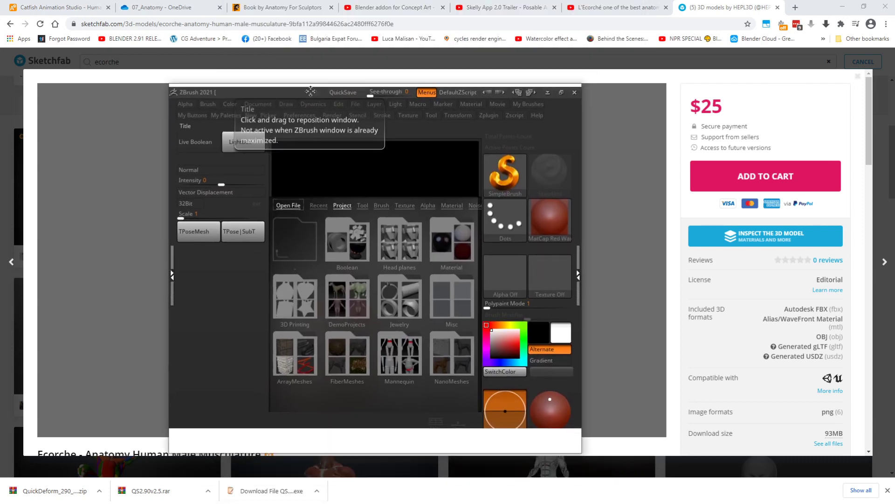
{"action": "left_click", "coordinate": [563, 95]}
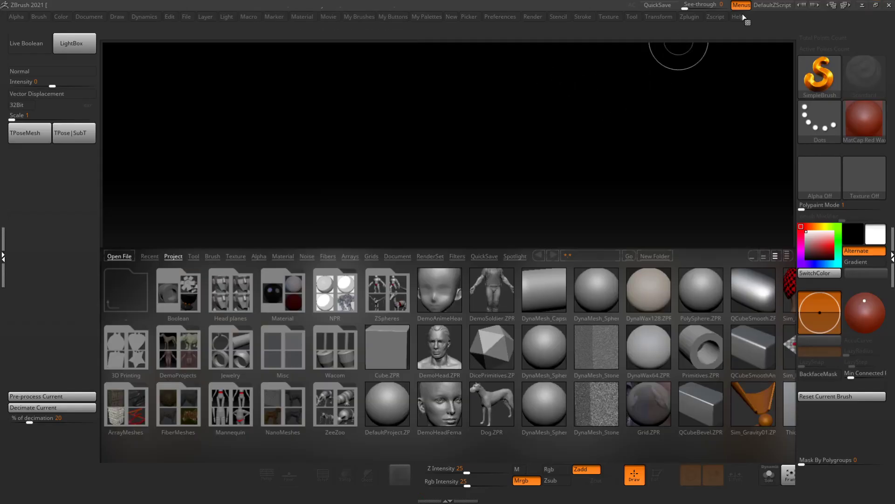
{"action": "mouse_move", "coordinate": [686, 9]}
{"action": "left_mouse_down"}
{"action": "mouse_move", "coordinate": [722, 8]}
{"action": "mouse_move", "coordinate": [675, 15]}
{"action": "mouse_move", "coordinate": [718, 8]}
{"action": "mouse_move", "coordinate": [686, 8]}
{"action": "left_mouse_up"}
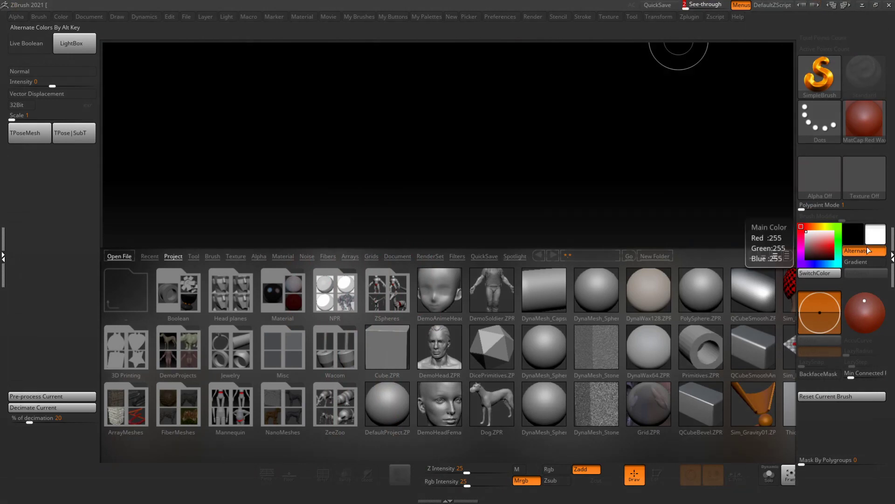
{"action": "left_click", "coordinate": [875, 5]}
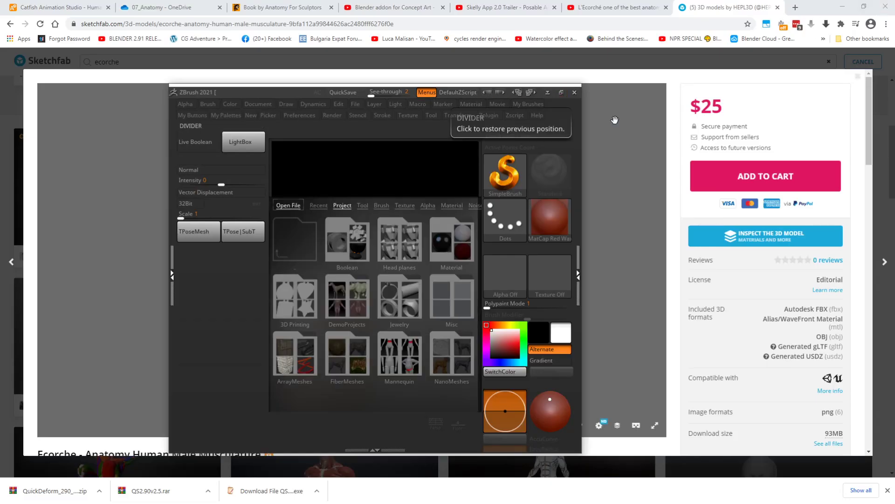
Close the male musculature model preview on Sketchfab and return to the ecorche search results
{"action": "left_click", "coordinate": [691, 68]}
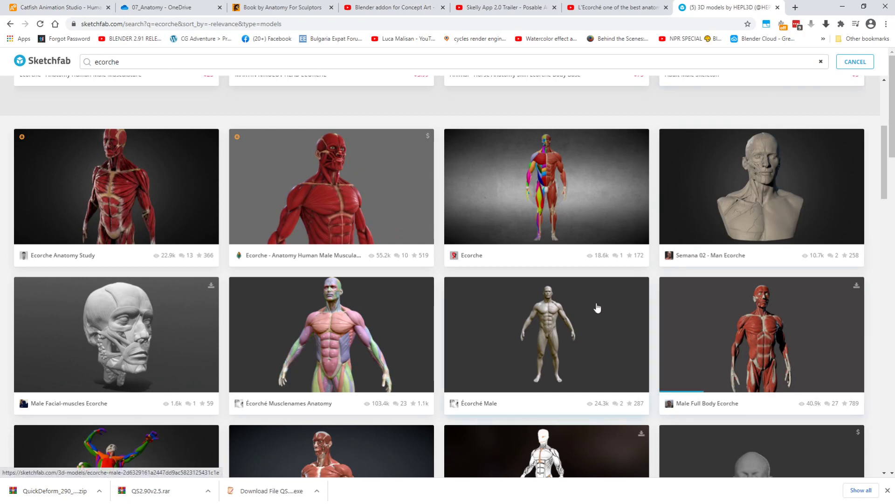
{"action": "scroll", "coordinate": [382, 212], "scroll_direction": "down", "scroll_amount": 1}
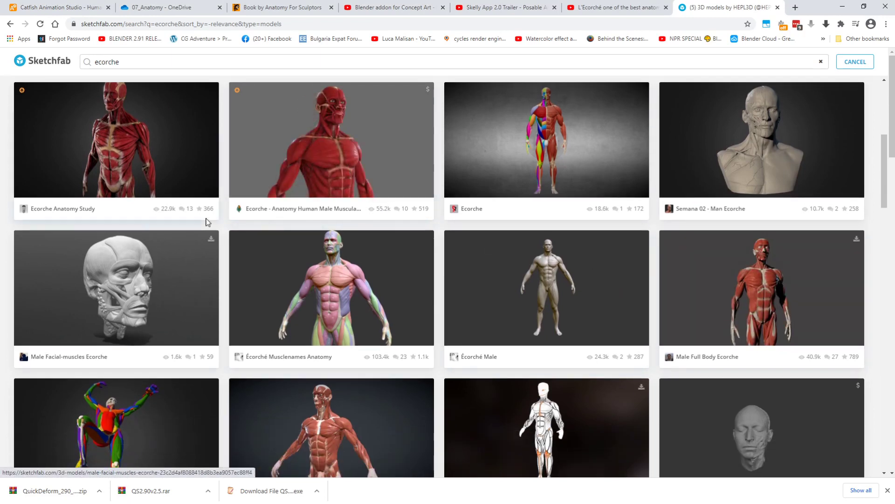
Browse the ecorche search results for more anatomy models, and return to the start of the results list
{"action": "scroll", "coordinate": [393, 319], "scroll_direction": "down", "scroll_amount": 3}
{"action": "scroll", "coordinate": [393, 319], "scroll_direction": "down", "scroll_amount": 2}
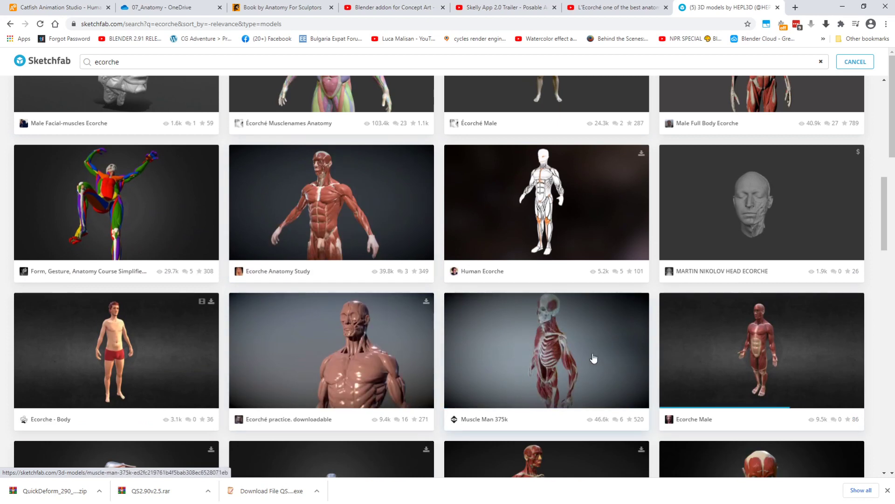
{"action": "scroll", "coordinate": [594, 357], "scroll_direction": "down", "scroll_amount": 1}
{"action": "scroll", "coordinate": [568, 341], "scroll_direction": "down", "scroll_amount": 3}
{"action": "scroll", "coordinate": [571, 339], "scroll_direction": "down", "scroll_amount": 5}
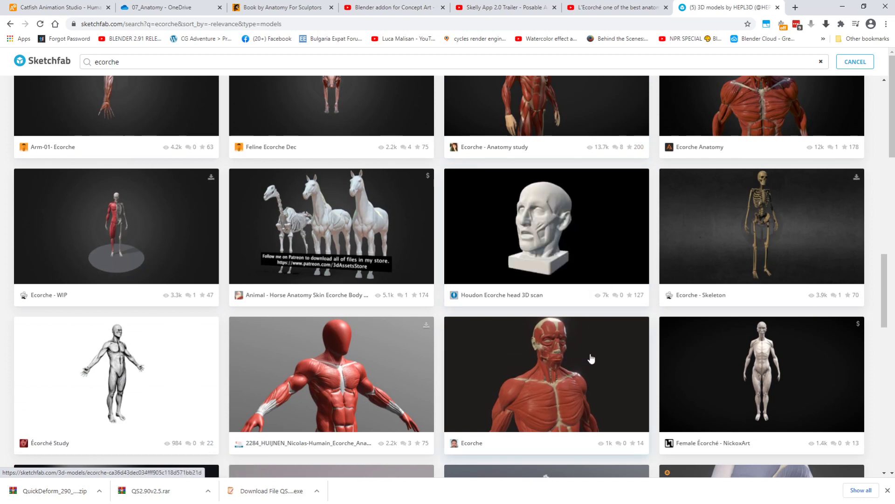
{"action": "scroll", "coordinate": [593, 357], "scroll_direction": "down", "scroll_amount": 3}
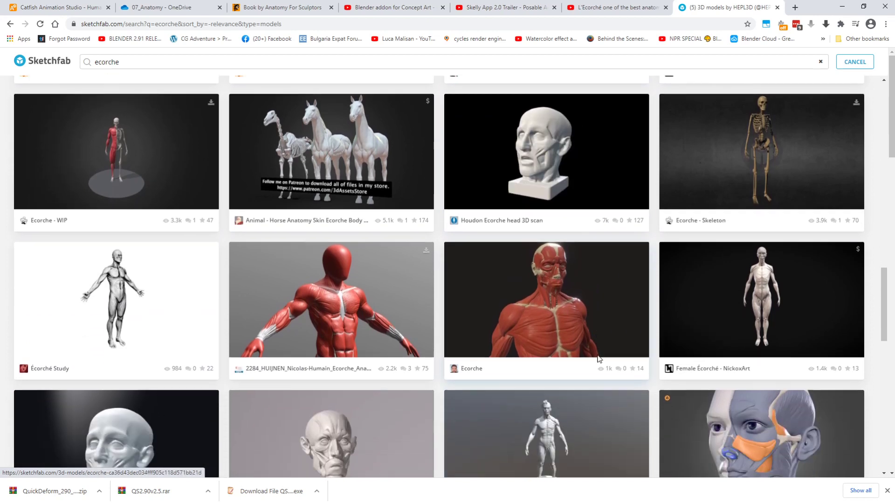
{"action": "scroll", "coordinate": [607, 284], "scroll_direction": "down", "scroll_amount": 6}
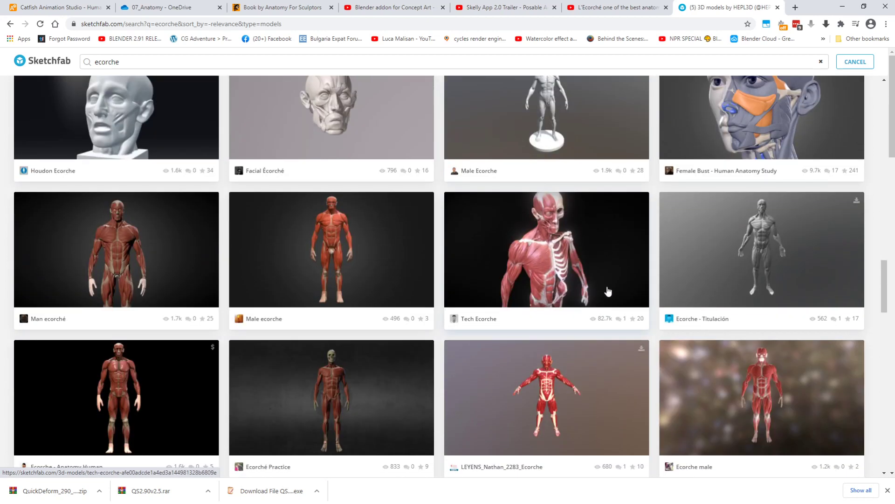
{"action": "scroll", "coordinate": [614, 332], "scroll_direction": "down", "scroll_amount": 1}
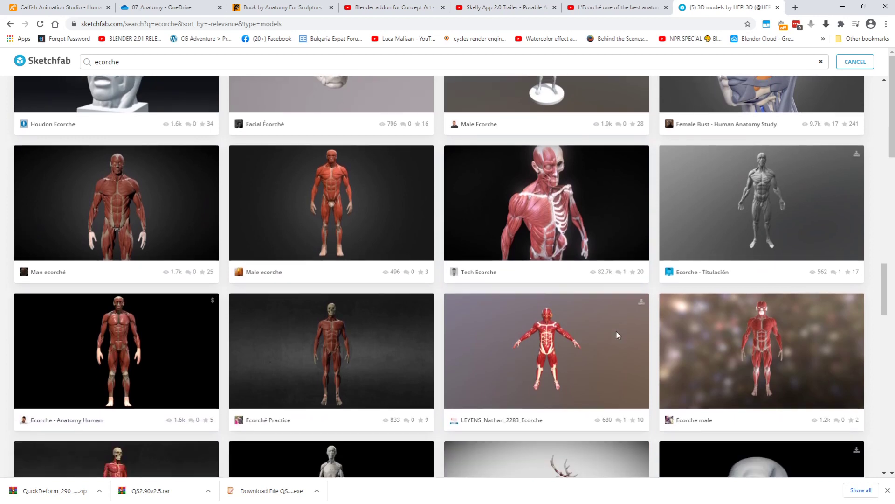
{"action": "scroll", "coordinate": [604, 348], "scroll_direction": "up", "scroll_amount": 1}
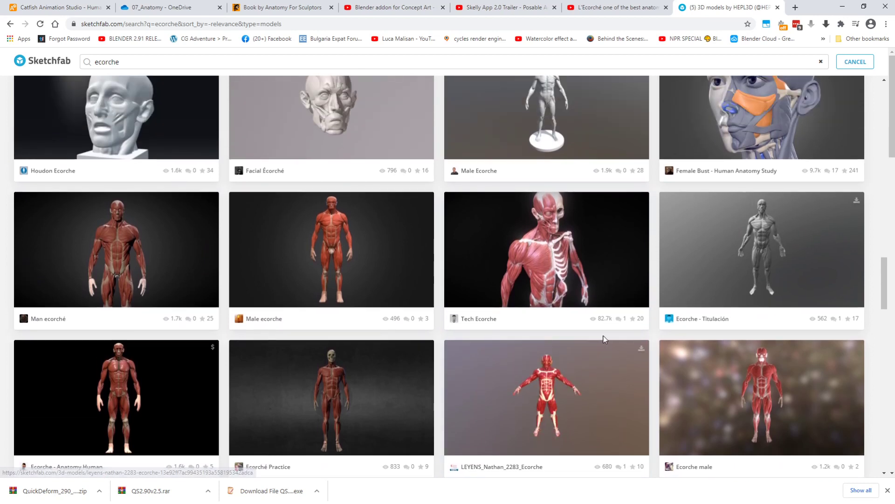
{"action": "scroll", "coordinate": [695, 214], "scroll_direction": "up", "scroll_amount": 11}
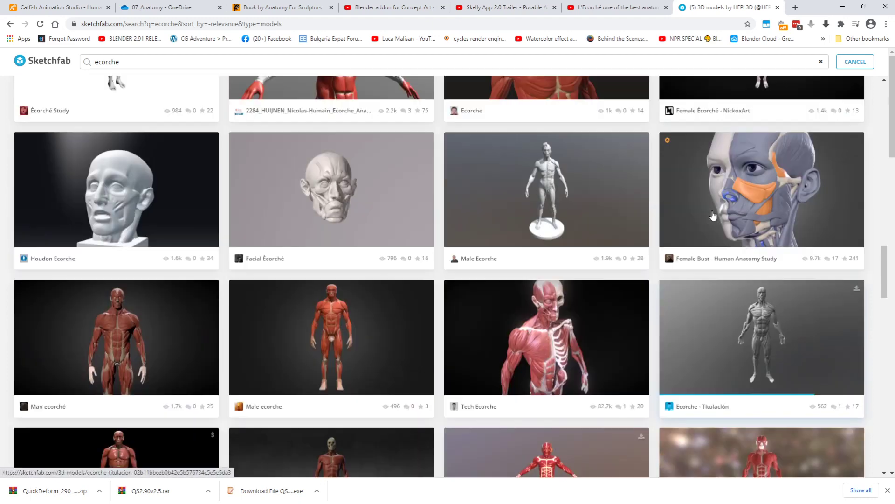
{"action": "scroll", "coordinate": [709, 213], "scroll_direction": "up", "scroll_amount": 15}
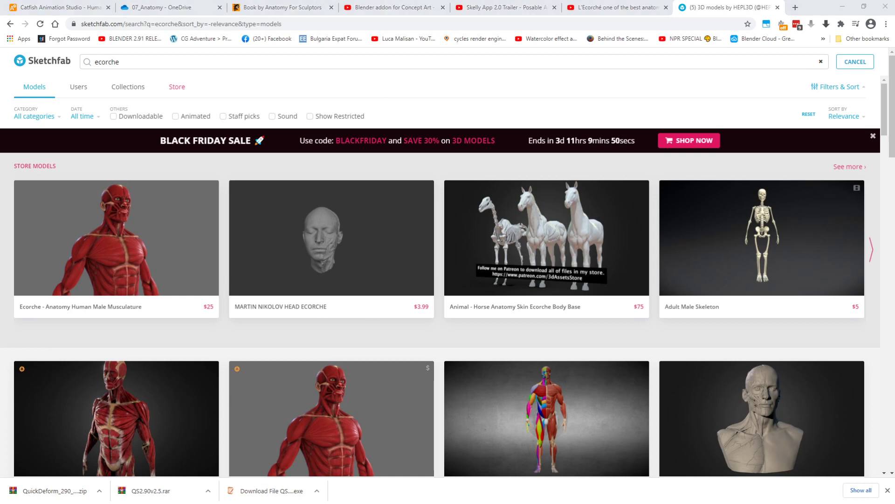
Switch to Task.pdf in Acrobat Reader, maximize the window, zoom the page to 179% and read the ecorche task and goal
{"action": "left_click_drag", "start_coordinate": [468, 0], "coordinate": [599, 50]}
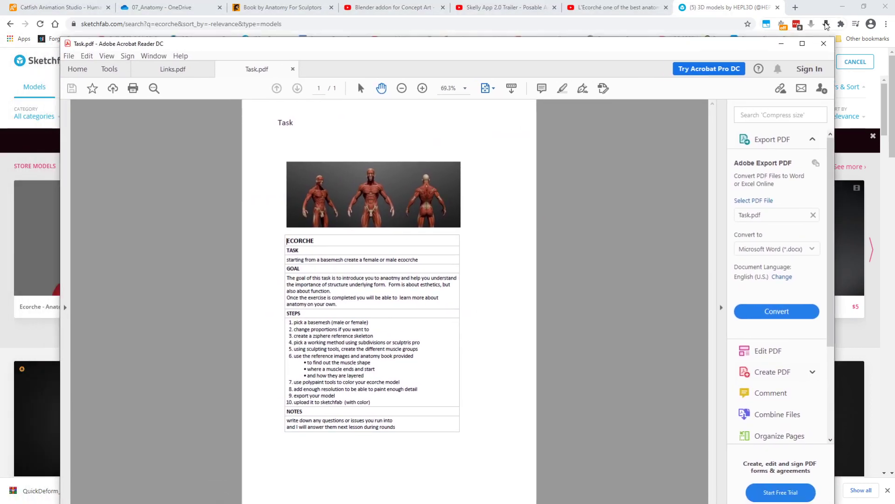
{"action": "left_click", "coordinate": [802, 44]}
{"action": "left_click", "coordinate": [424, 48]}
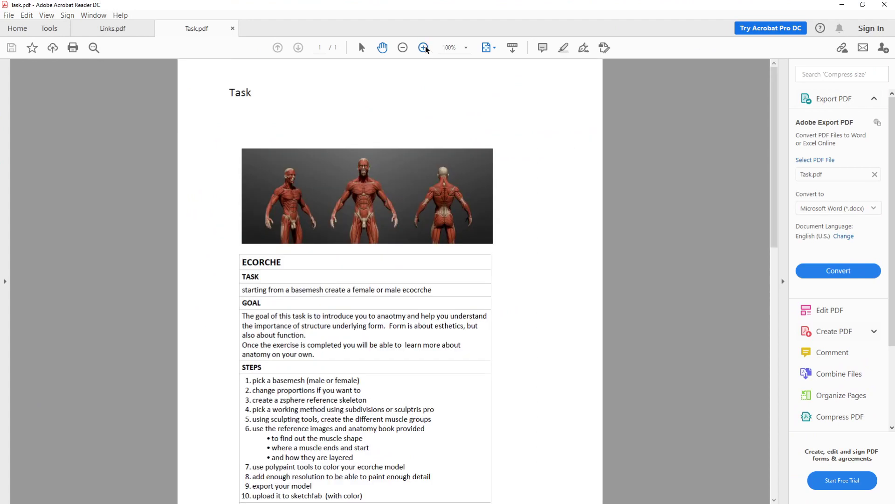
{"action": "left_click", "coordinate": [424, 48]}
{"action": "left_click", "coordinate": [424, 48]}
{"action": "left_click", "coordinate": [424, 47]}
{"action": "scroll", "coordinate": [576, 299], "scroll_direction": "down", "scroll_amount": 1}
{"action": "scroll", "coordinate": [576, 298], "scroll_direction": "down", "scroll_amount": 10}
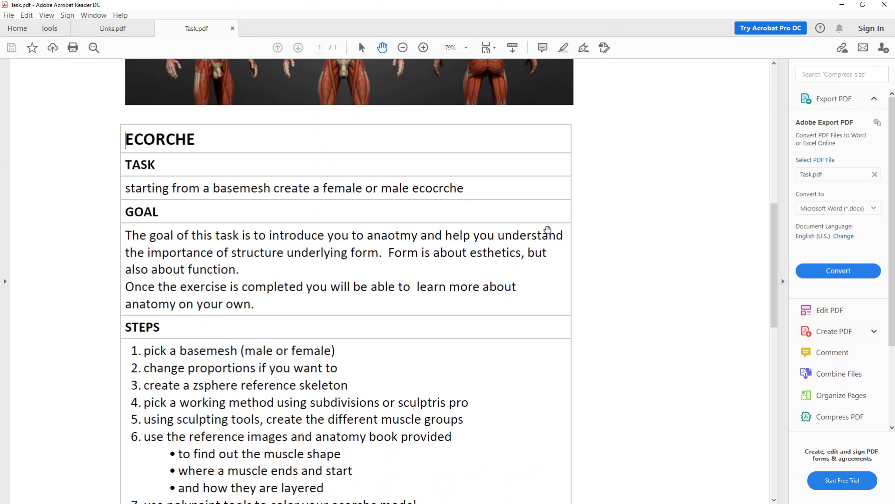
{"action": "scroll", "coordinate": [536, 215], "scroll_direction": "up", "scroll_amount": 3}
Switch back to Chrome and show the 07_Anatomy folder on OneDrive
{"action": "key", "text": "alt+Tab"}
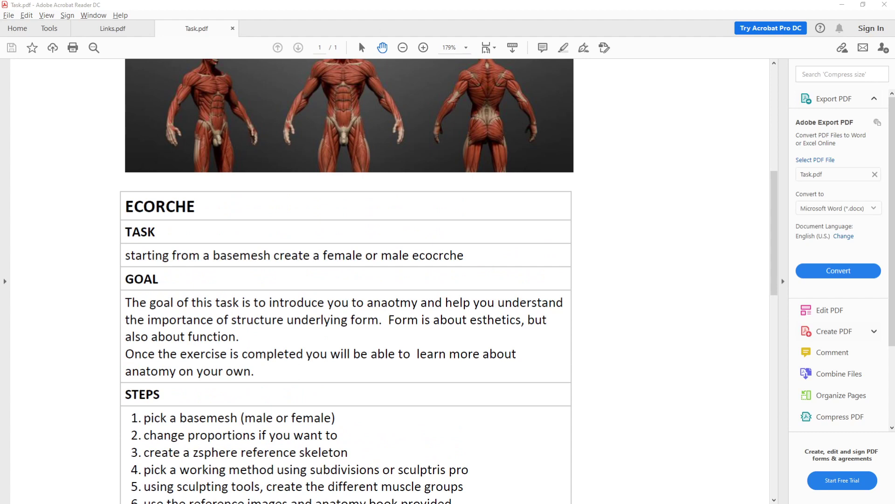
{"action": "key", "text": "alt+Tab"}
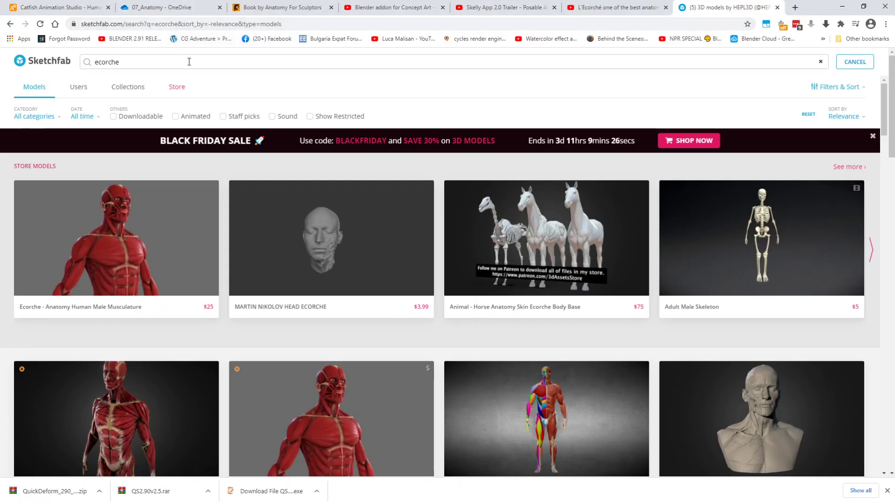
{"action": "left_click", "coordinate": [193, 10]}
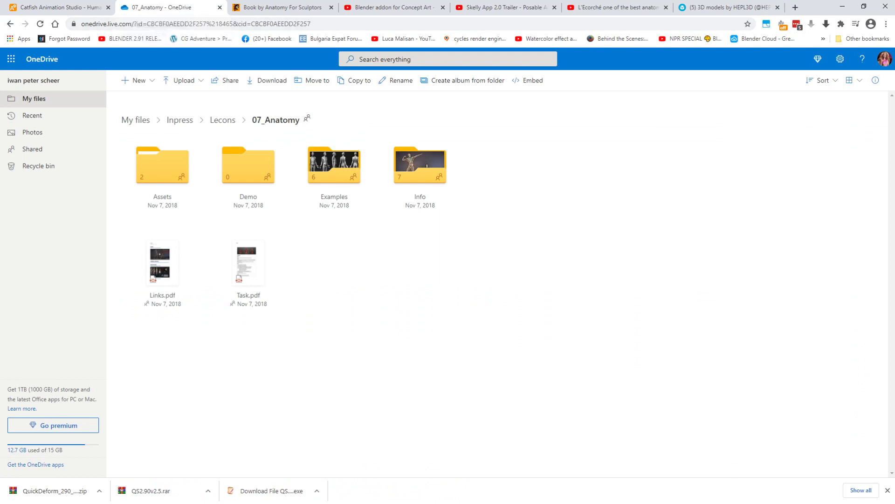
Search Google for "headstart francais" in a new tab to find the French translation, and close that tab
{"action": "left_click", "coordinate": [795, 7]}
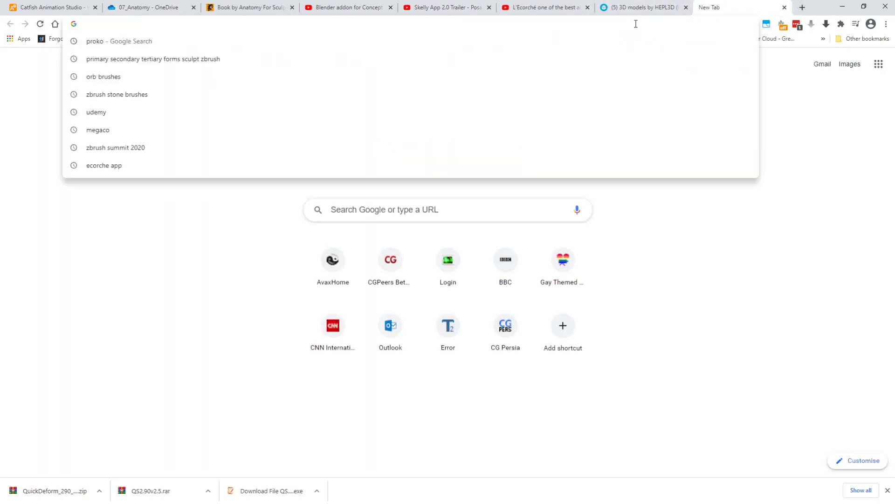
{"action": "type", "text": "head"}
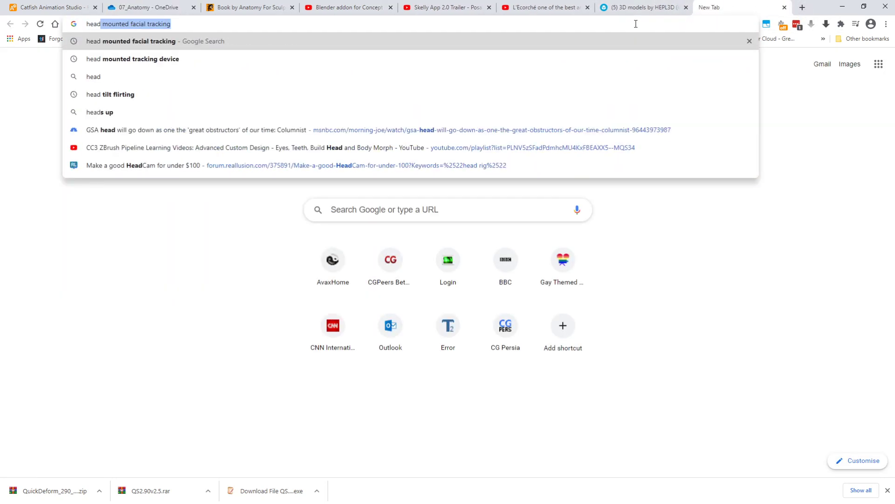
{"action": "type", "text": "strart f"}
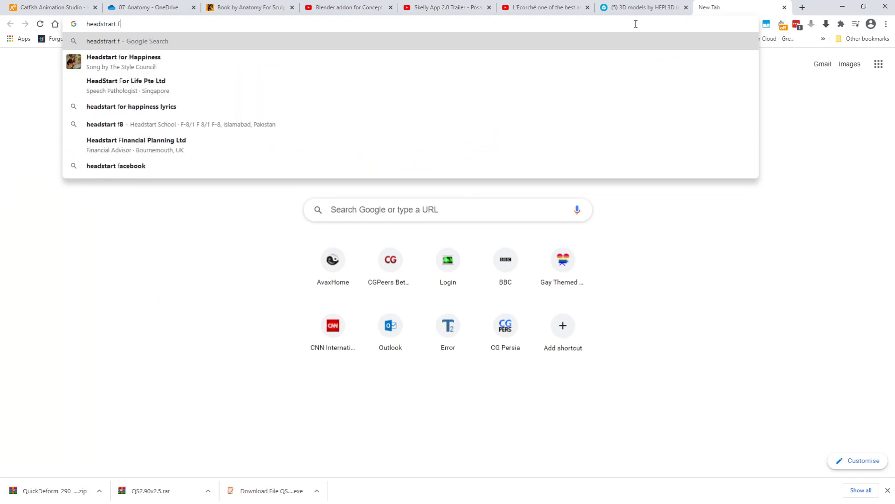
{"action": "key", "text": "BackSpace"}
{"action": "key", "text": "BackSpace"}
{"action": "key", "text": "BackSpace"}
{"action": "key", "text": "BackSpace"}
{"action": "key", "text": "BackSpace"}
{"action": "key", "text": "BackSpace"}
{"action": "type", "text": "art "}
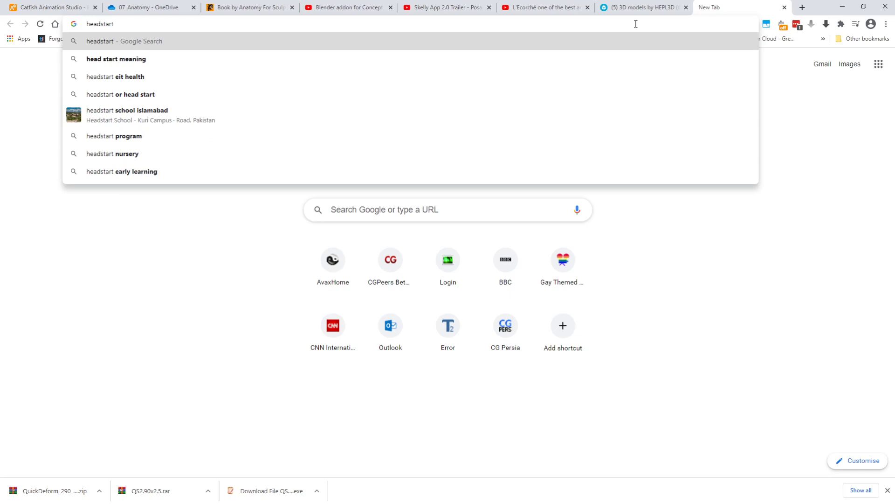
{"action": "type", "text": "francais"}
{"action": "key", "text": "Return"}
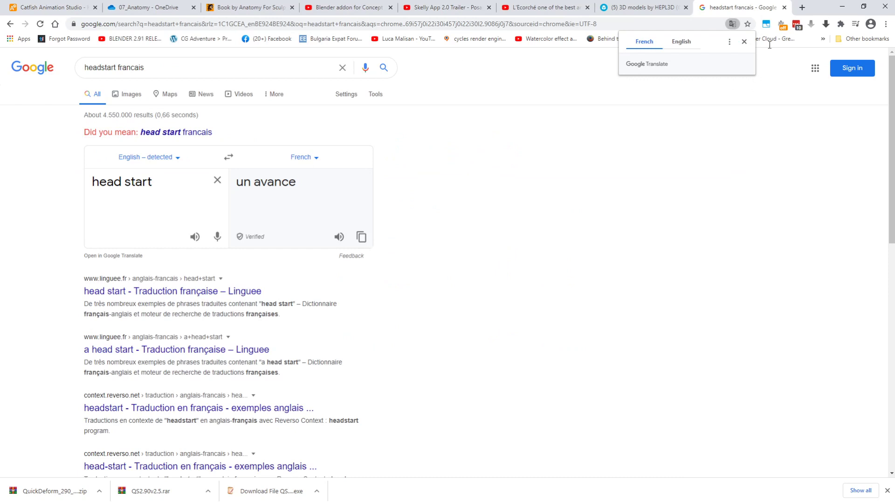
{"action": "left_click", "coordinate": [785, 8]}
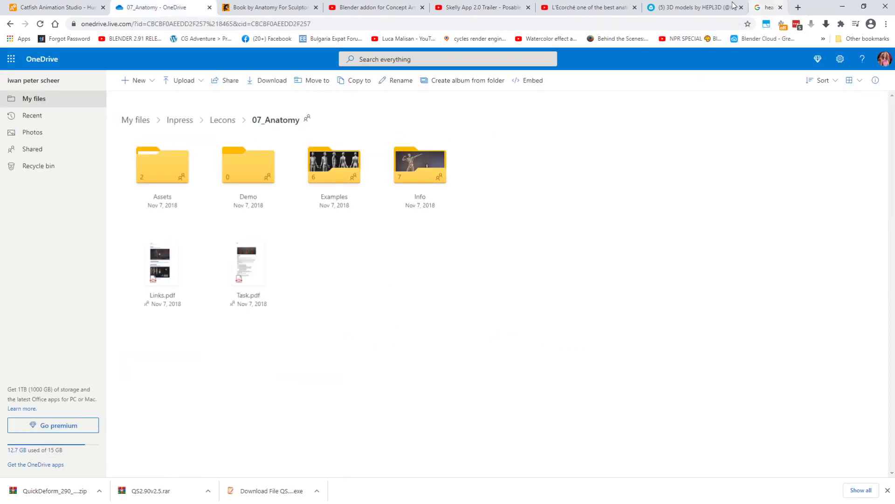
Open the Basemeshes folder inside Assets to view the provided ZTL files
{"action": "left_click", "coordinate": [171, 179]}
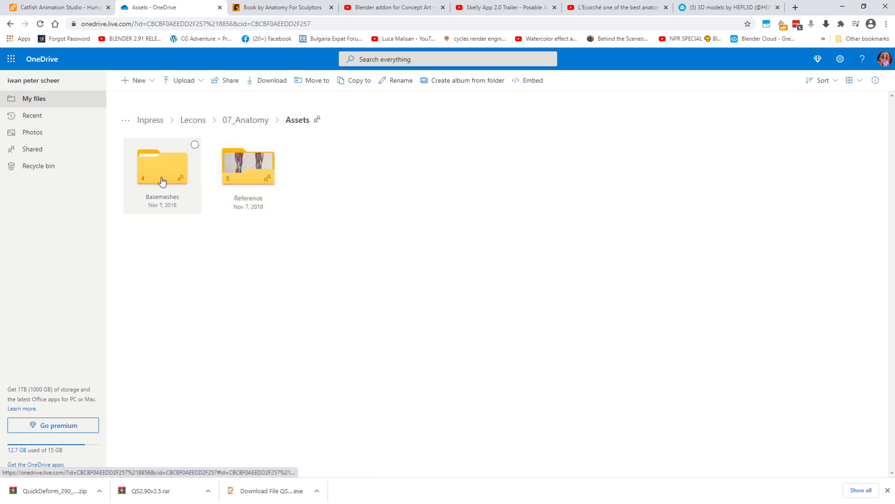
{"action": "left_click", "coordinate": [161, 180]}
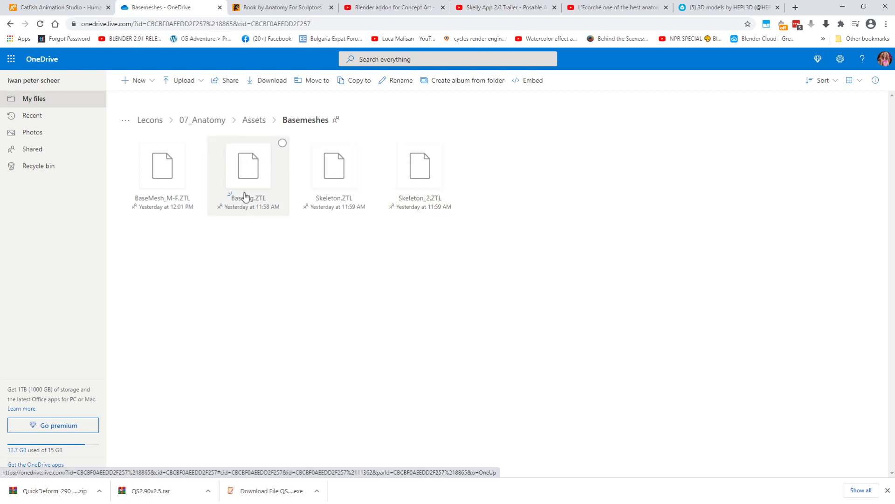
Minimize the browser and read through the steps and notes of the ecorche task in Task.pdf
{"action": "left_click", "coordinate": [847, 10]}
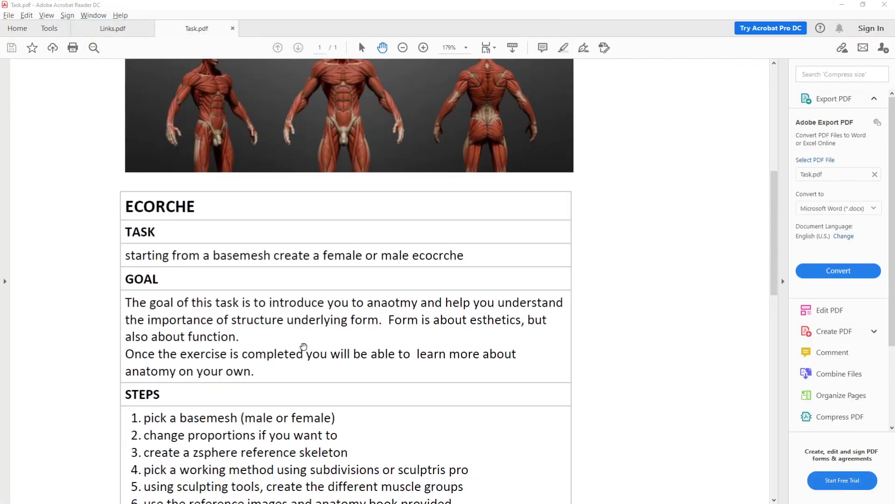
{"action": "scroll", "coordinate": [441, 275], "scroll_direction": "down", "scroll_amount": 2}
{"action": "scroll", "coordinate": [447, 266], "scroll_direction": "down", "scroll_amount": 5}
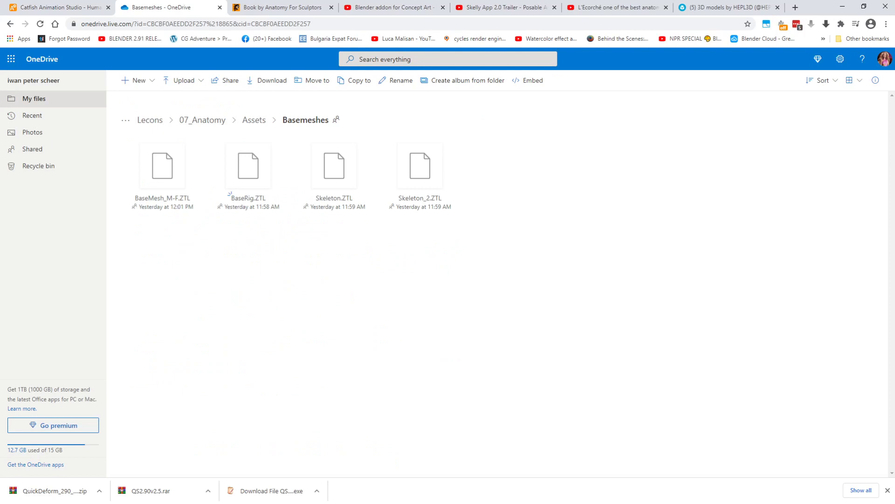
Check the Demo folder in 07_Anatomy, and open the male athletes photo from the Body Types folder inside Info
{"action": "left_click", "coordinate": [210, 121]}
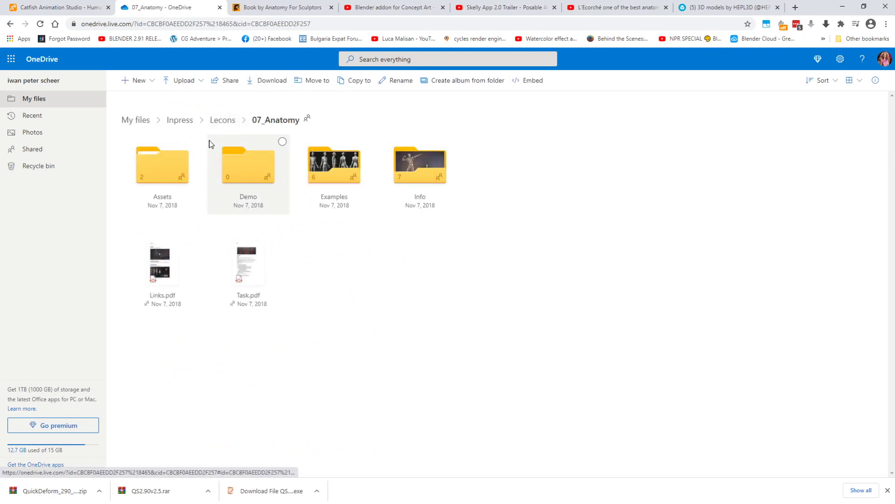
{"action": "left_click", "coordinate": [240, 158]}
{"action": "left_click", "coordinate": [235, 119]}
{"action": "left_click", "coordinate": [420, 168]}
{"action": "left_click", "coordinate": [184, 175]}
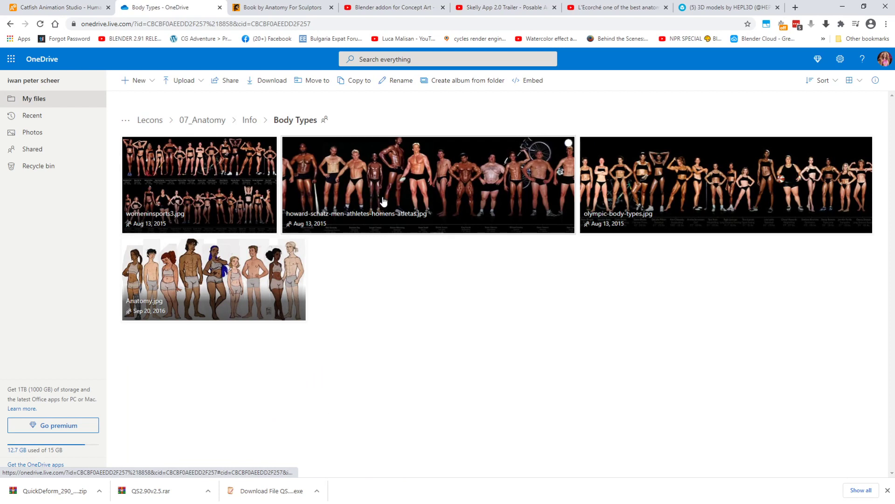
{"action": "left_click", "coordinate": [409, 195]}
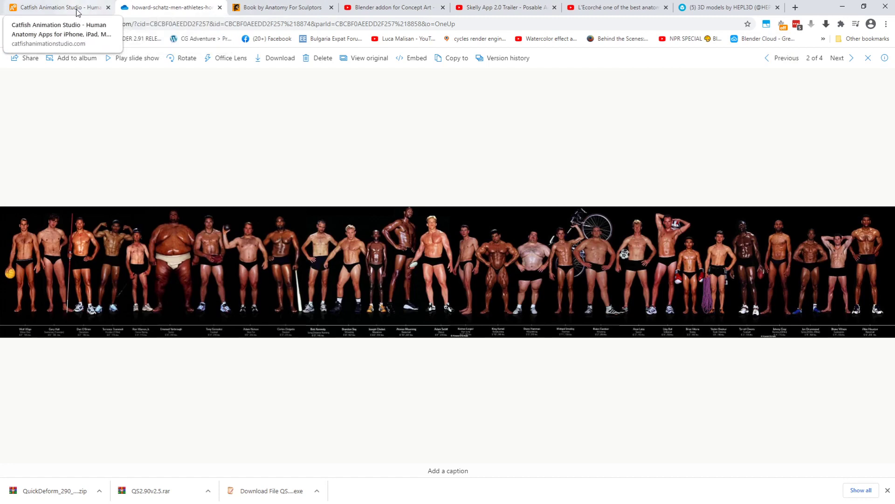
Revisit the open reference tabs, from the Anatomy for Sculptors books and YouTube app videos to the Catfish Animation Studio page
{"action": "left_click", "coordinate": [279, 7]}
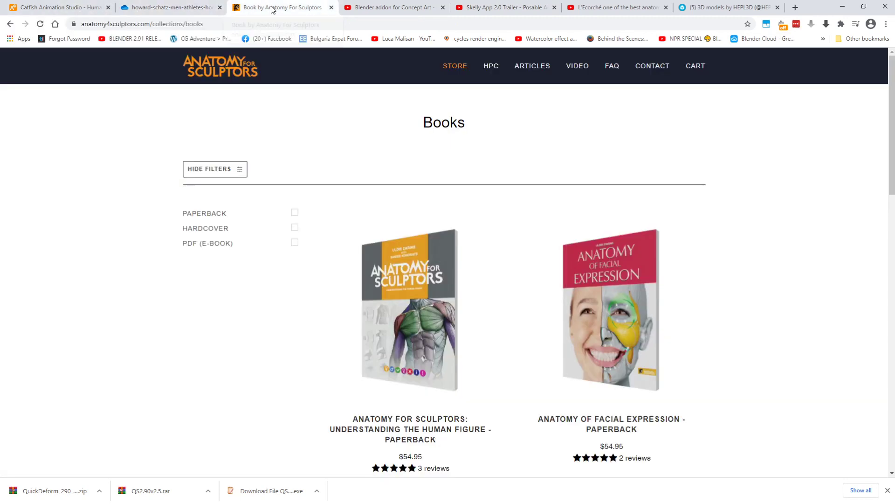
{"action": "left_click", "coordinate": [393, 11]}
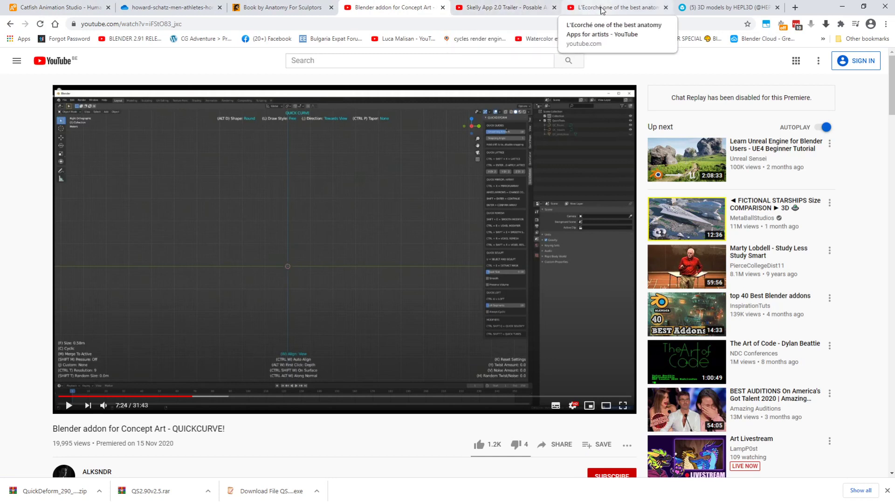
{"action": "left_click", "coordinate": [847, 10]}
{"action": "left_click", "coordinate": [728, 8]}
{"action": "left_click", "coordinate": [615, 9]}
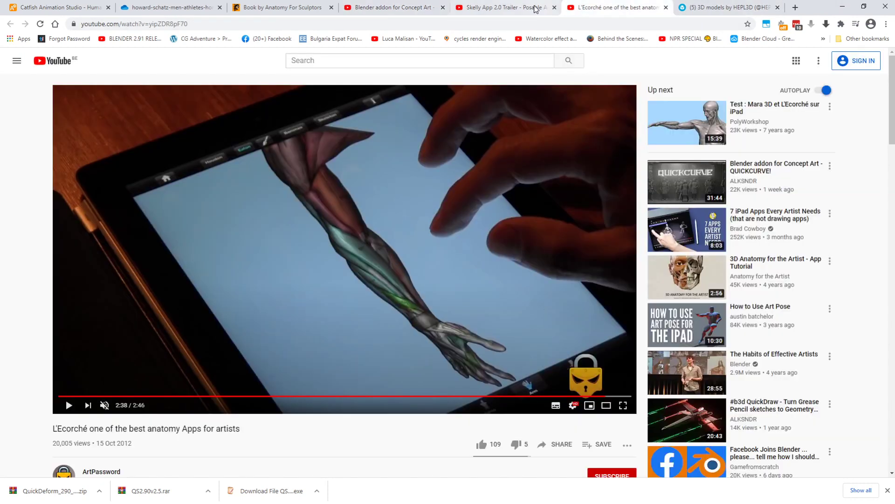
{"action": "left_click", "coordinate": [506, 8]}
{"action": "left_click", "coordinate": [395, 8]}
{"action": "left_click", "coordinate": [273, 11]}
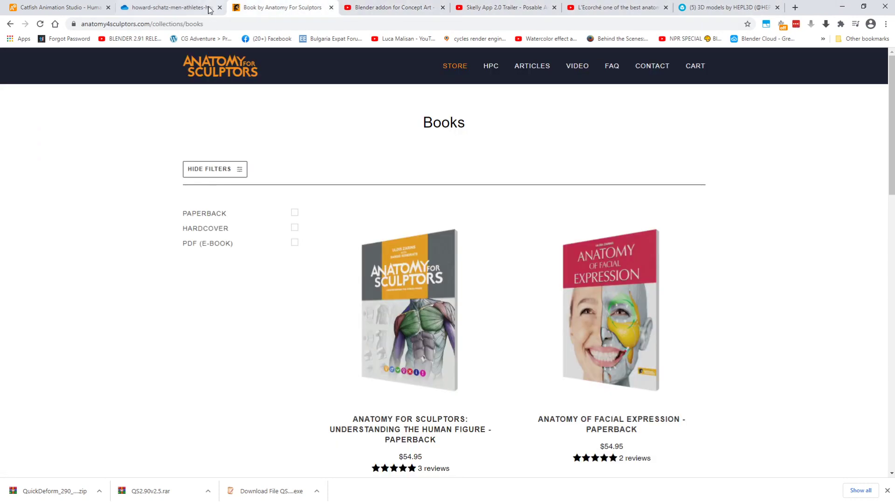
{"action": "left_click", "coordinate": [179, 8]}
{"action": "left_click", "coordinate": [81, 8]}
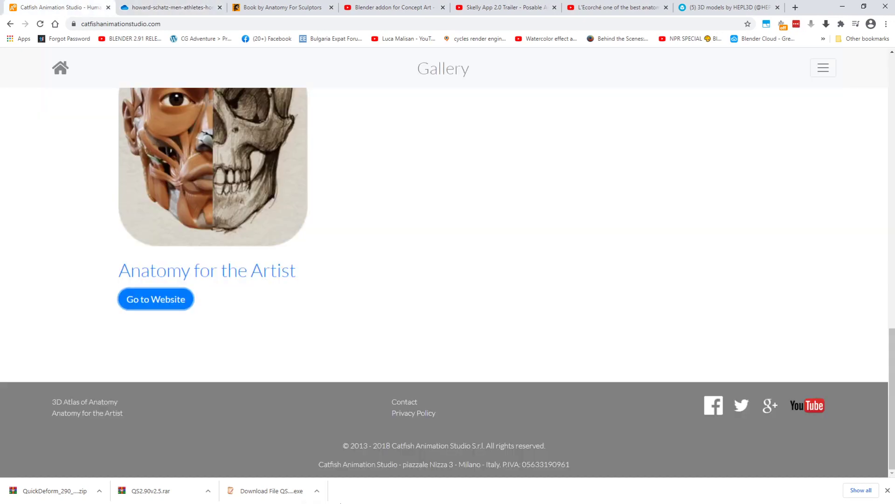
Switch to Task.pdf to review the ecorche steps and notes, and minimize it to return to Chrome
{"action": "key", "text": "alt+Tab"}
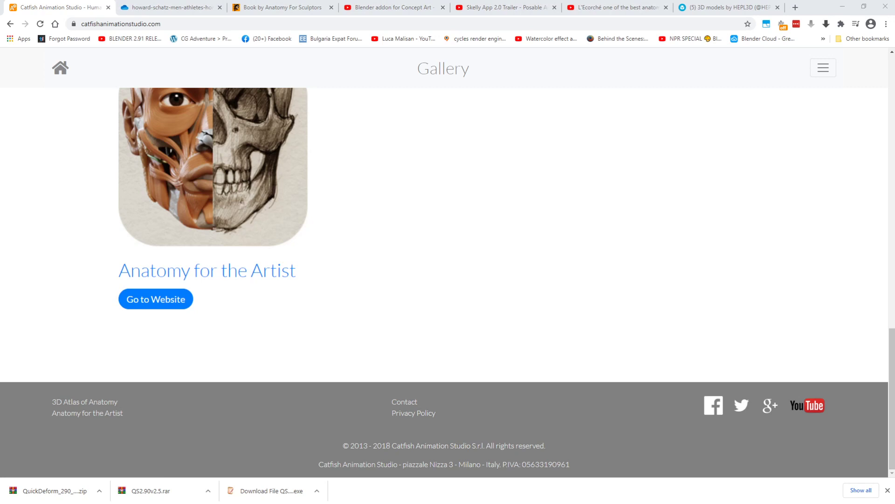
{"action": "key", "text": "alt+Tab"}
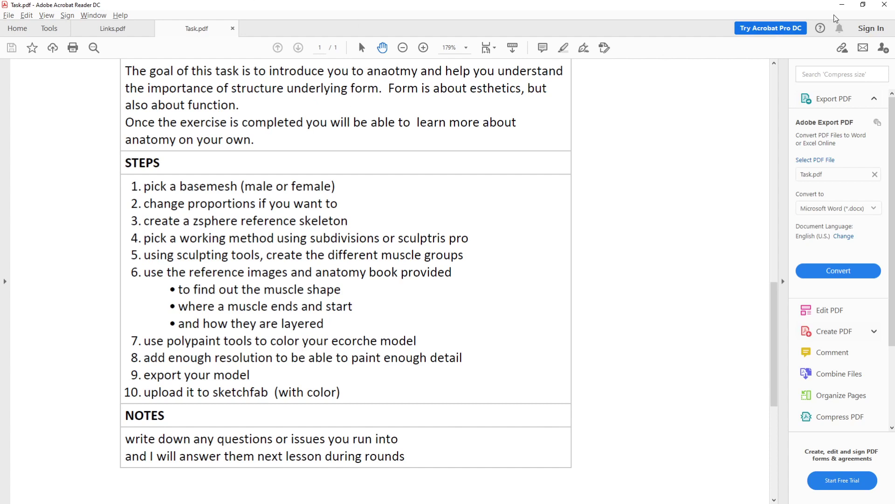
{"action": "left_click", "coordinate": [842, 5]}
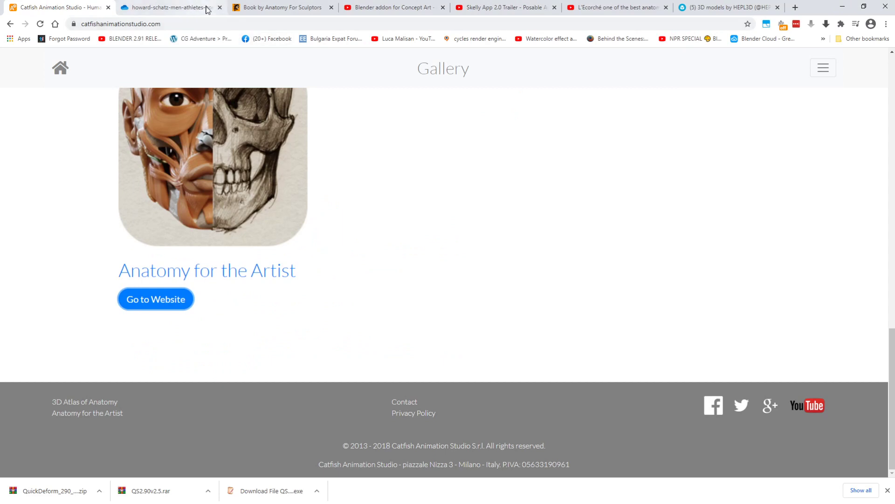
Open the "Ecorche - Anatomy Human Male Musculature" model from the Sketchfab ecorche results and frame the full figure
{"action": "left_click", "coordinate": [693, 9]}
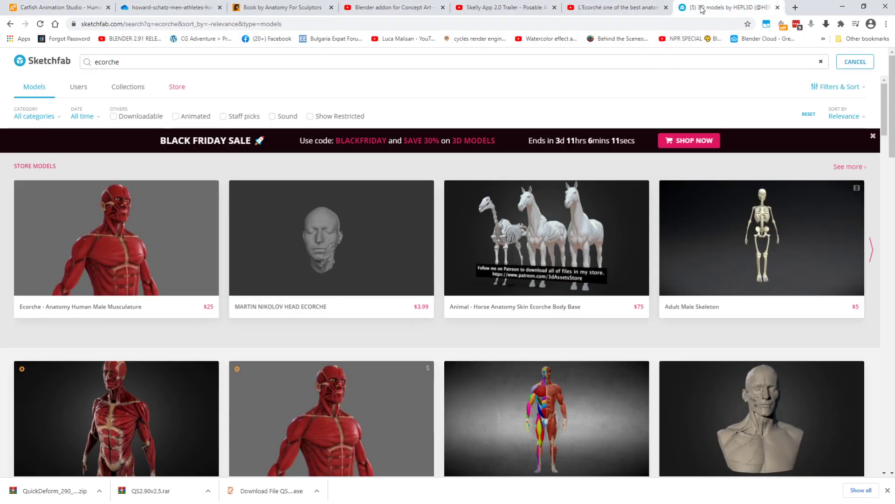
{"action": "left_click", "coordinate": [156, 273]}
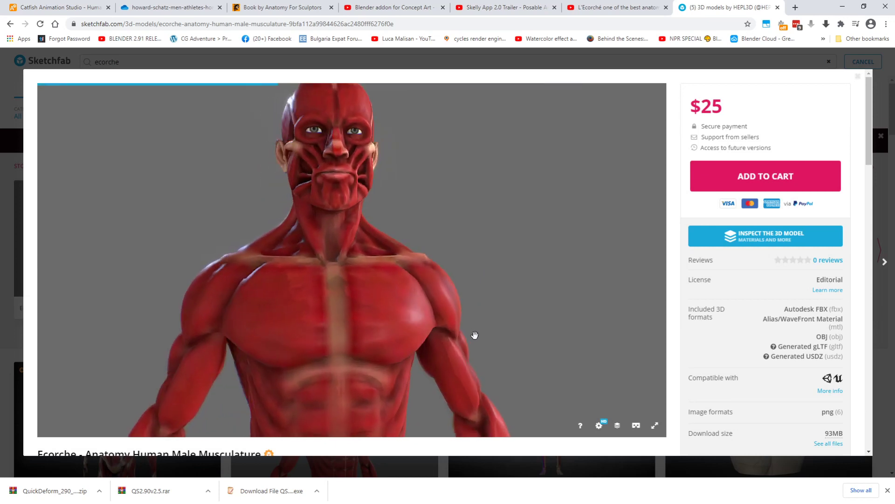
{"action": "scroll", "coordinate": [510, 345], "scroll_direction": "down", "scroll_amount": 6}
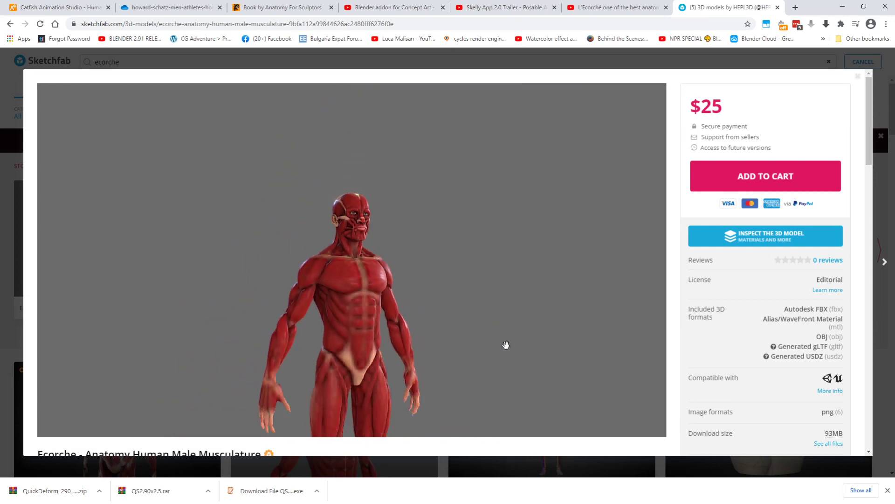
{"action": "right_click_drag", "start_coordinate": [494, 309], "coordinate": [493, 256]}
{"action": "scroll", "coordinate": [488, 255], "scroll_direction": "down", "scroll_amount": 3}
{"action": "scroll", "coordinate": [487, 255], "scroll_direction": "up", "scroll_amount": 1}
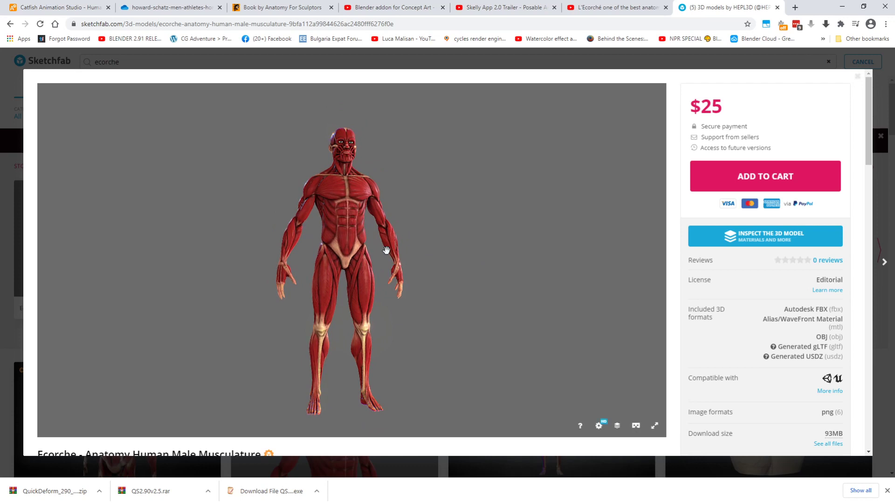
{"action": "scroll", "coordinate": [477, 253], "scroll_direction": "up", "scroll_amount": 2}
{"action": "scroll", "coordinate": [476, 253], "scroll_direction": "down", "scroll_amount": 1}
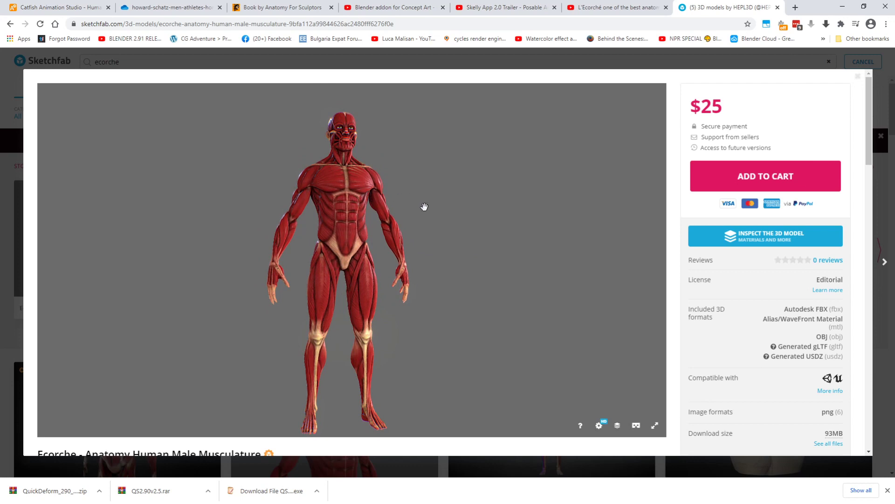
Inspect the ecorche model's head, chest, arm and abdominal muscles from the front and at an angle
{"action": "left_click_drag", "start_coordinate": [421, 204], "coordinate": [432, 216]}
{"action": "scroll", "coordinate": [450, 223], "scroll_direction": "up", "scroll_amount": 3}
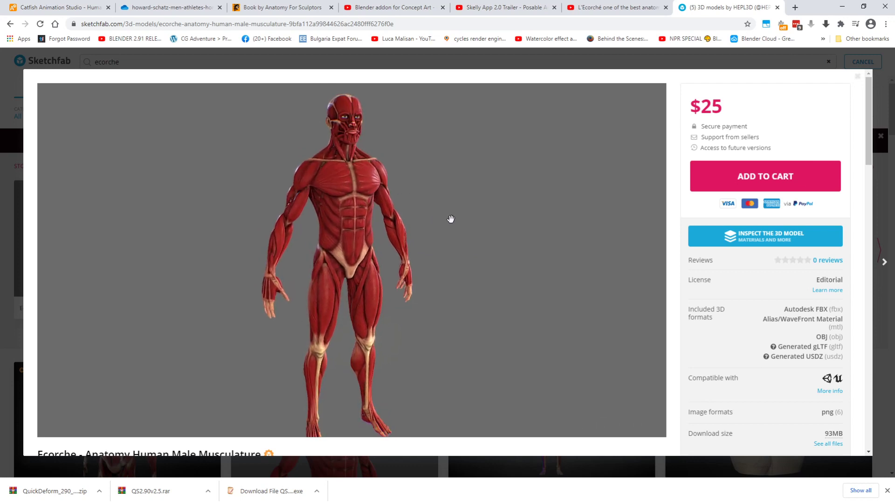
{"action": "right_click_drag", "start_coordinate": [470, 191], "coordinate": [469, 232]}
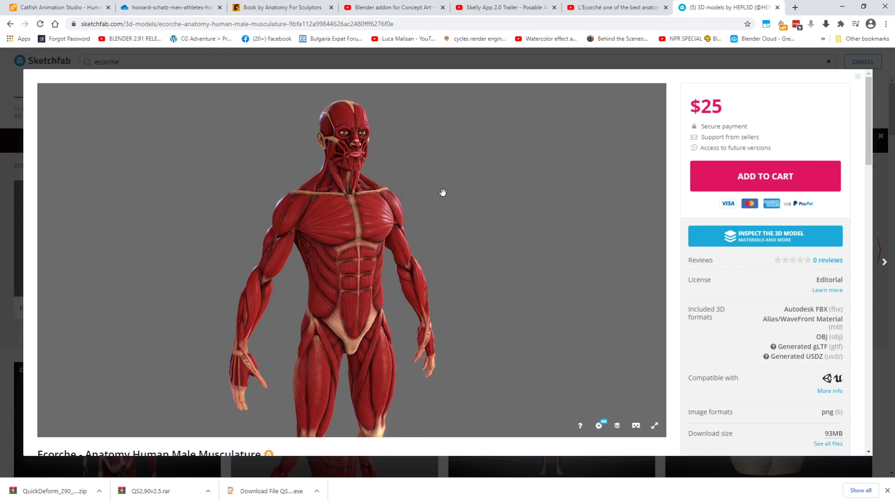
{"action": "left_click_drag", "start_coordinate": [450, 196], "coordinate": [335, 223]}
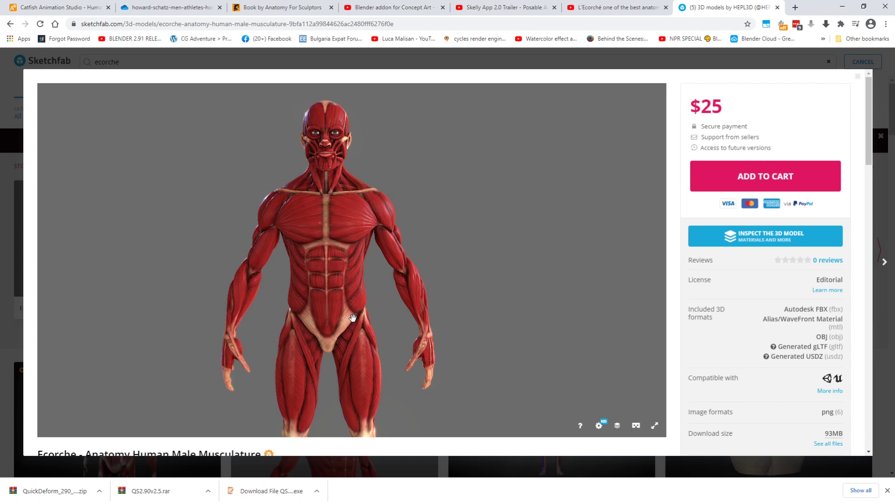
{"action": "scroll", "coordinate": [242, 333], "scroll_direction": "down", "scroll_amount": 3}
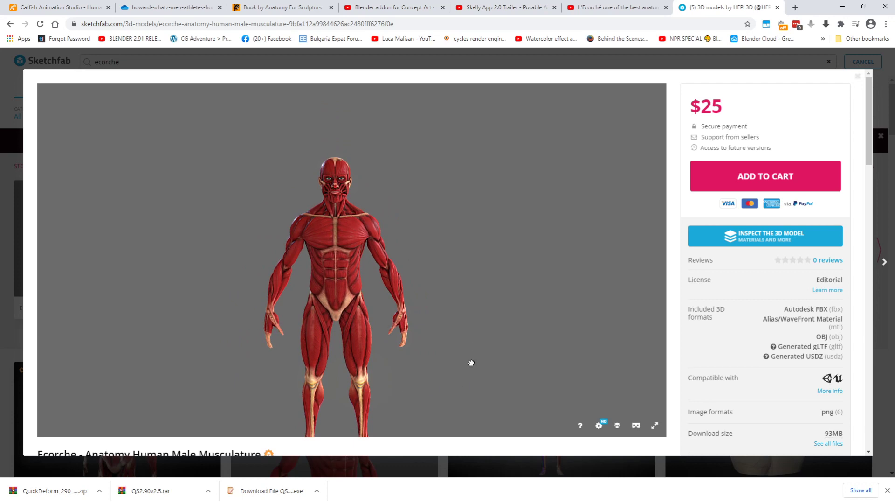
Examine the back, buttock and rear leg muscles of the ecorche figure down to the heels
{"action": "mouse_move", "coordinate": [472, 344]}
{"action": "left_mouse_down"}
{"action": "mouse_move", "coordinate": [473, 298]}
{"action": "mouse_move", "coordinate": [473, 316]}
{"action": "mouse_move", "coordinate": [420, 318]}
{"action": "mouse_move", "coordinate": [446, 316]}
{"action": "left_mouse_up"}
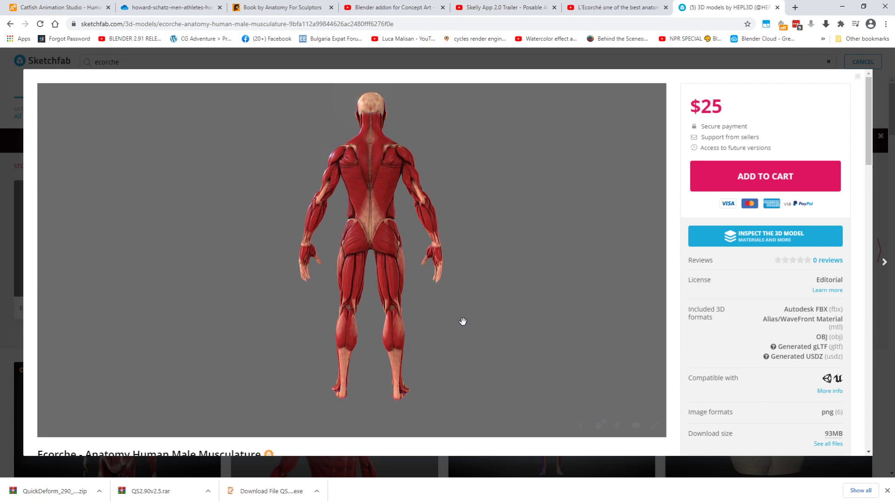
{"action": "scroll", "coordinate": [482, 278], "scroll_direction": "up", "scroll_amount": 3}
{"action": "mouse_move", "coordinate": [480, 276]}
{"action": "left_mouse_down"}
{"action": "mouse_move", "coordinate": [510, 254]}
{"action": "mouse_move", "coordinate": [482, 232]}
{"action": "left_mouse_up"}
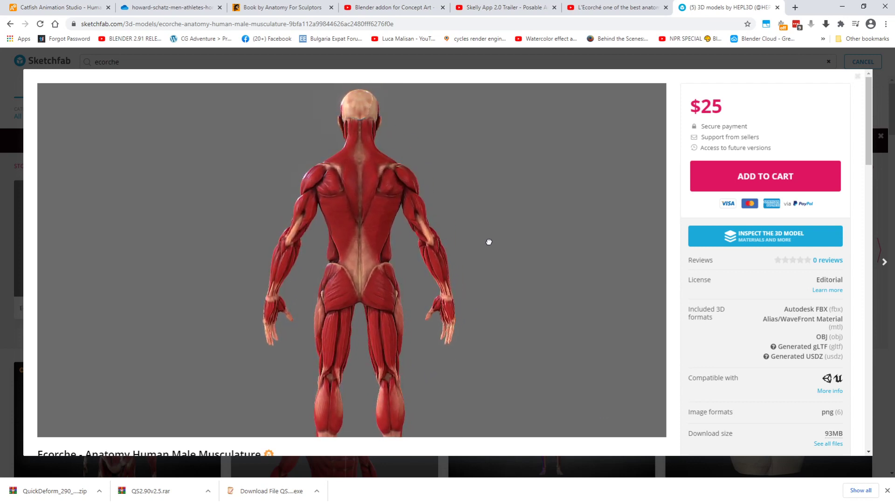
{"action": "left_click_drag", "start_coordinate": [431, 242], "coordinate": [496, 286]}
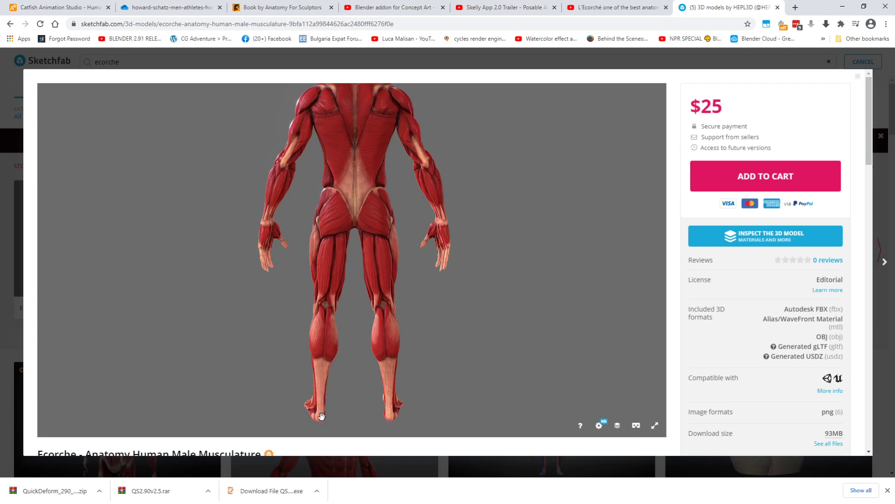
{"action": "mouse_move", "coordinate": [342, 414]}
{"action": "left_mouse_down"}
{"action": "mouse_move", "coordinate": [476, 372]}
{"action": "mouse_move", "coordinate": [475, 331]}
{"action": "mouse_move", "coordinate": [430, 358]}
{"action": "mouse_move", "coordinate": [486, 359]}
{"action": "left_mouse_up"}
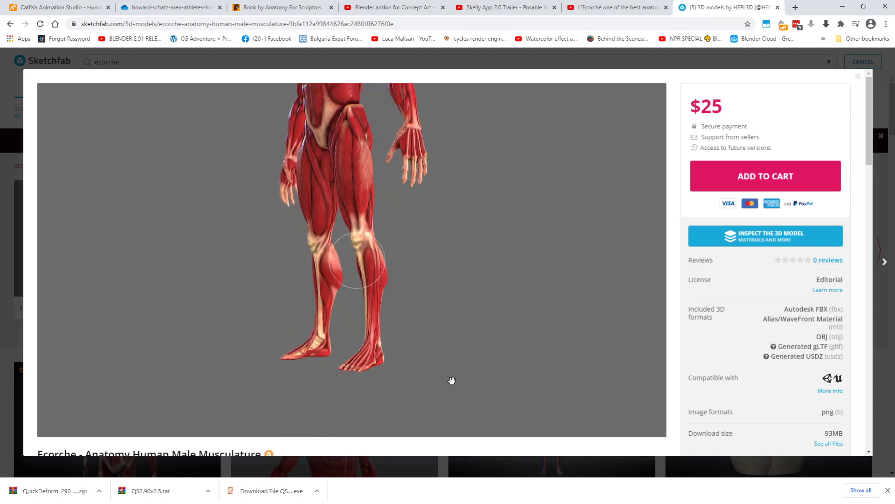
Examine the ecorche's lower legs and feet up close, and return to a full front view of the figure
{"action": "scroll", "coordinate": [450, 382], "scroll_direction": "up", "scroll_amount": 3}
{"action": "right_click_drag", "start_coordinate": [432, 402], "coordinate": [430, 334]}
{"action": "scroll", "coordinate": [412, 345], "scroll_direction": "up", "scroll_amount": 3}
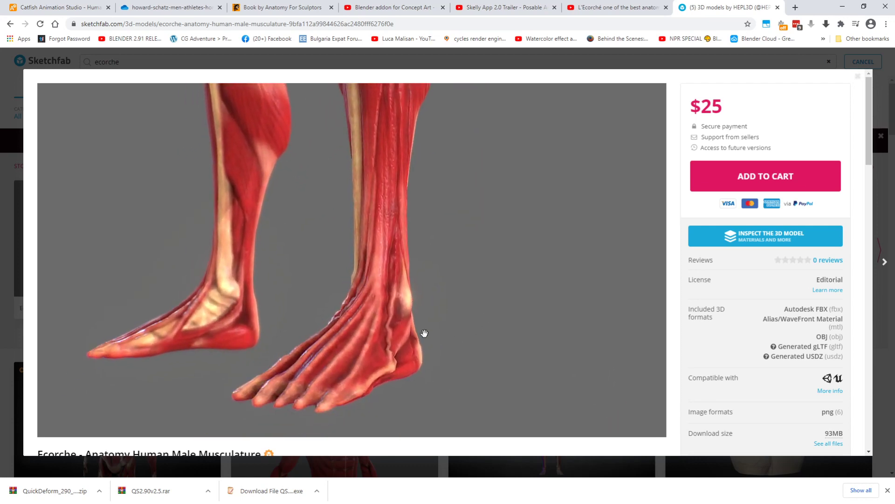
{"action": "mouse_move", "coordinate": [410, 309]}
{"action": "left_mouse_down"}
{"action": "mouse_move", "coordinate": [542, 312]}
{"action": "mouse_move", "coordinate": [479, 310]}
{"action": "left_mouse_up"}
{"action": "scroll", "coordinate": [508, 253], "scroll_direction": "down", "scroll_amount": 5}
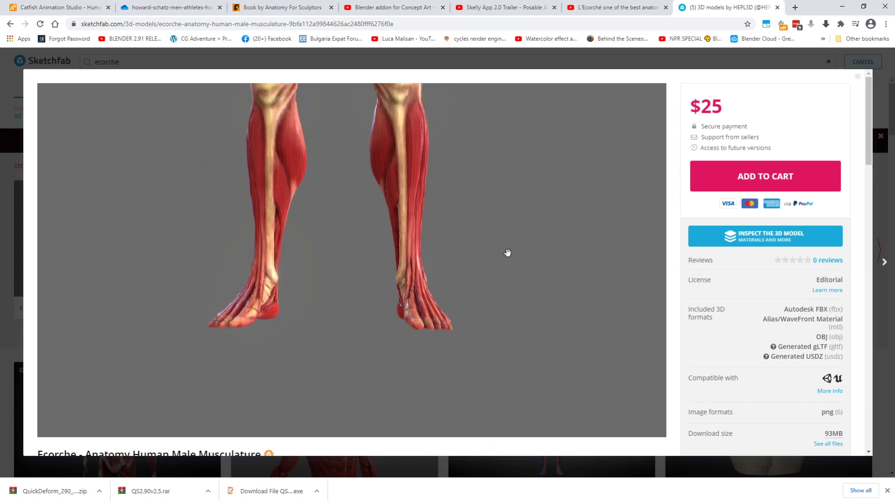
{"action": "scroll", "coordinate": [460, 272], "scroll_direction": "down", "scroll_amount": 6}
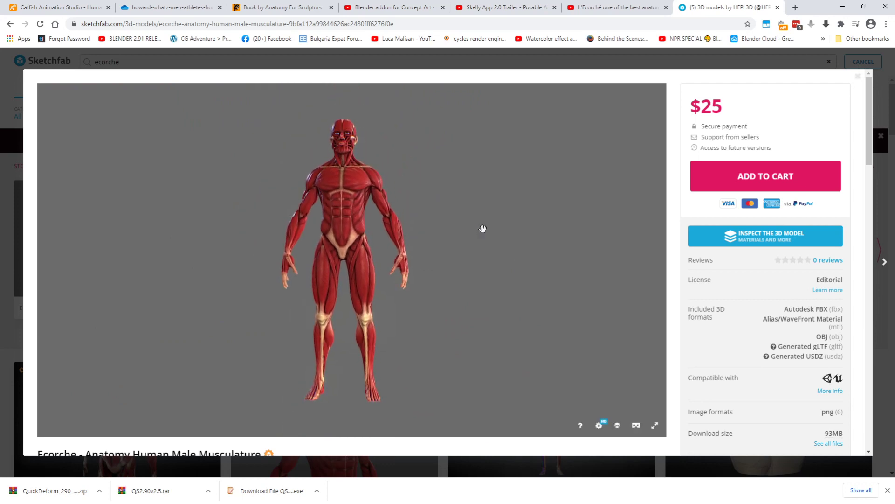
Switch to Task.pdf, mark step 10 "upload it to sketchfab (with color)" for reading, and return to the browser
{"action": "left_click", "coordinate": [266, 495]}
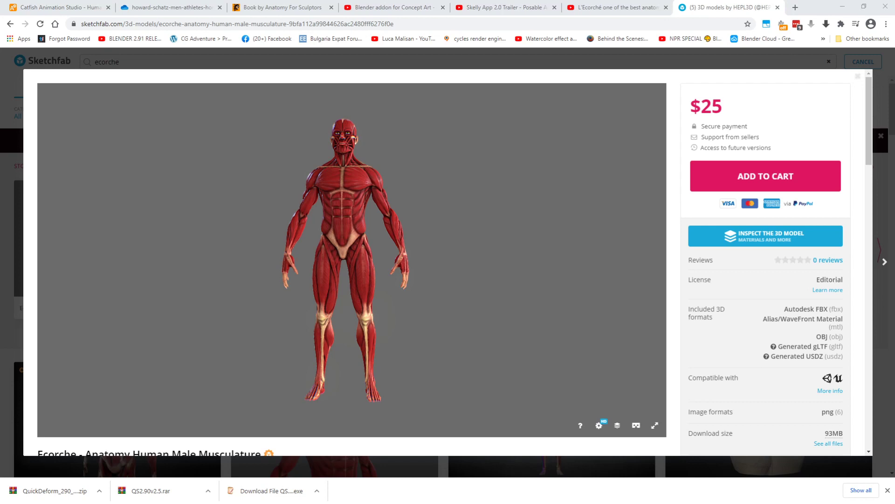
{"action": "key", "text": "alt+Tab"}
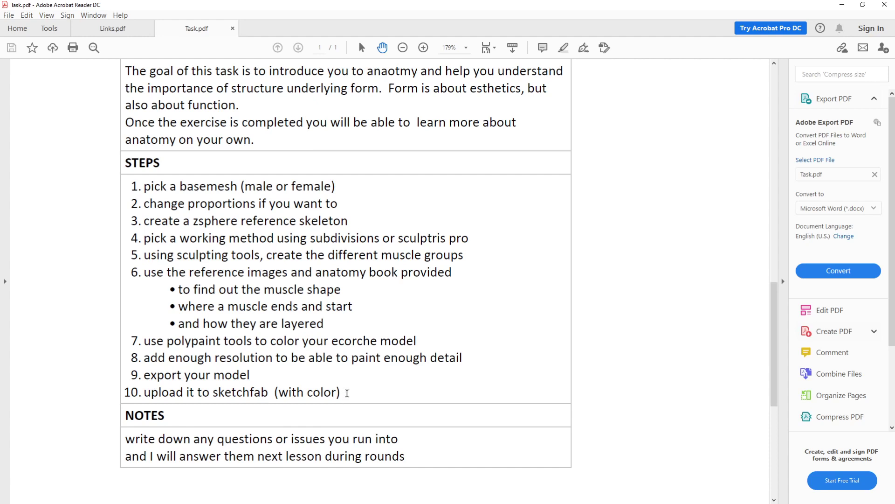
{"action": "left_click_drag", "start_coordinate": [344, 391], "coordinate": [164, 391]}
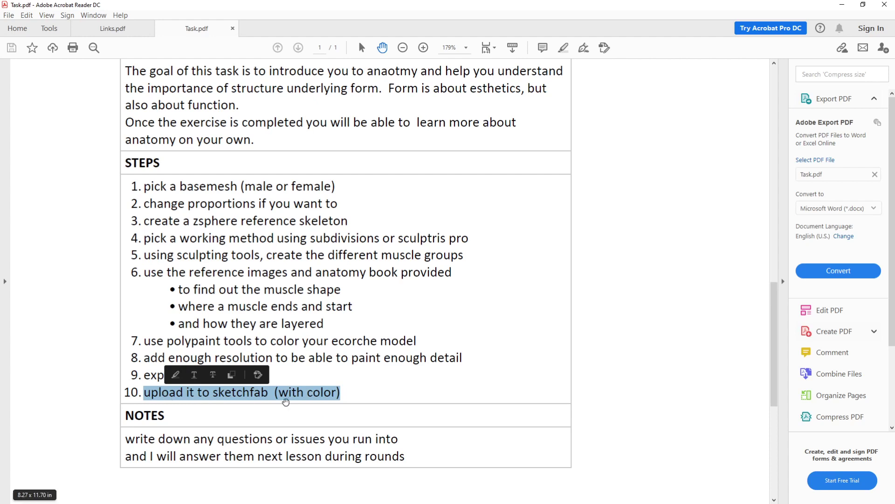
{"action": "left_click", "coordinate": [346, 394]}
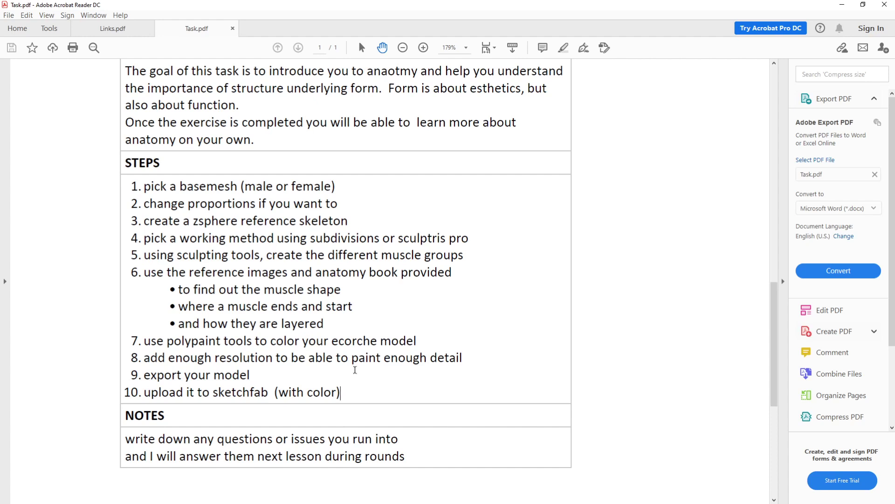
{"action": "left_click", "coordinate": [844, 9]}
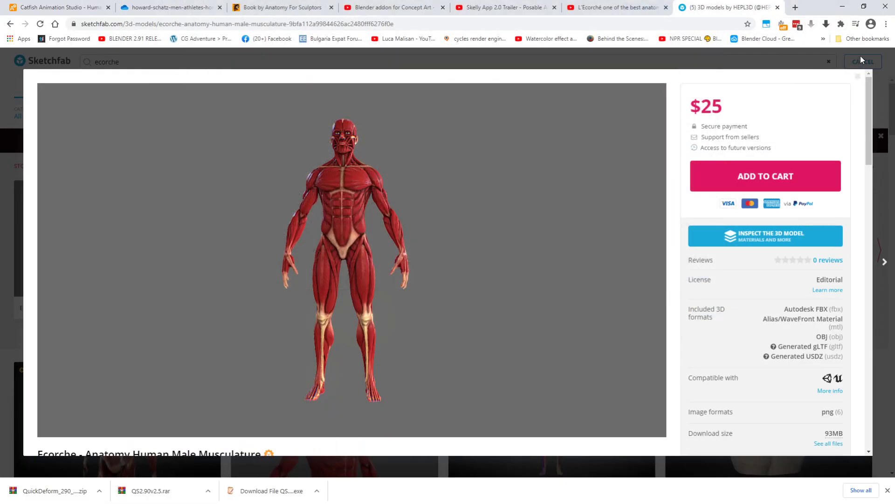
Switch to ZBrush in a maximized window, clear the canvas of the LightBox browser, and set See-through to 0
{"action": "left_click", "coordinate": [842, 7]}
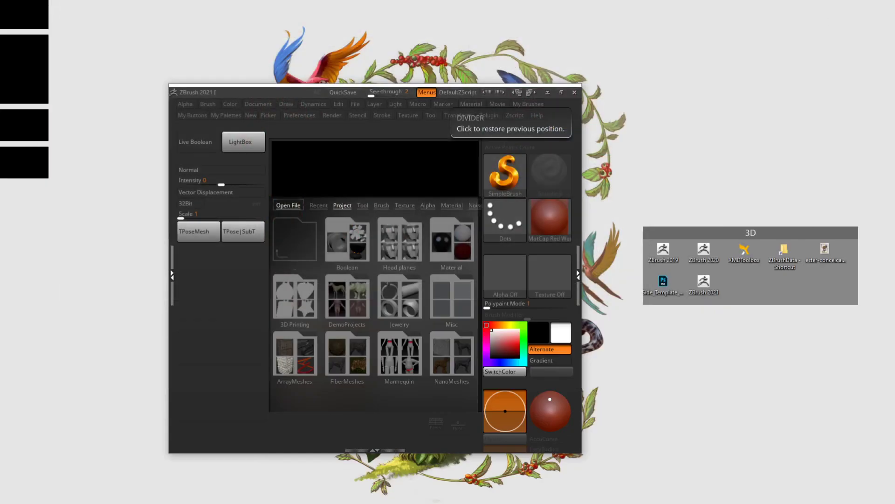
{"action": "left_click", "coordinate": [562, 93]}
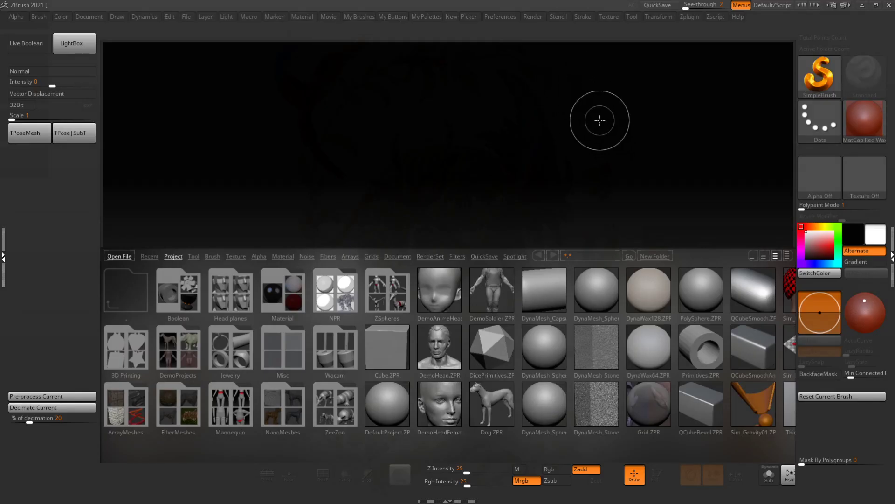
{"action": "left_click_drag", "start_coordinate": [608, 195], "coordinate": [607, 220]}
{"action": "key", "text": "ctrl+n"}
{"action": "left_click_drag", "start_coordinate": [688, 6], "coordinate": [685, 8]}
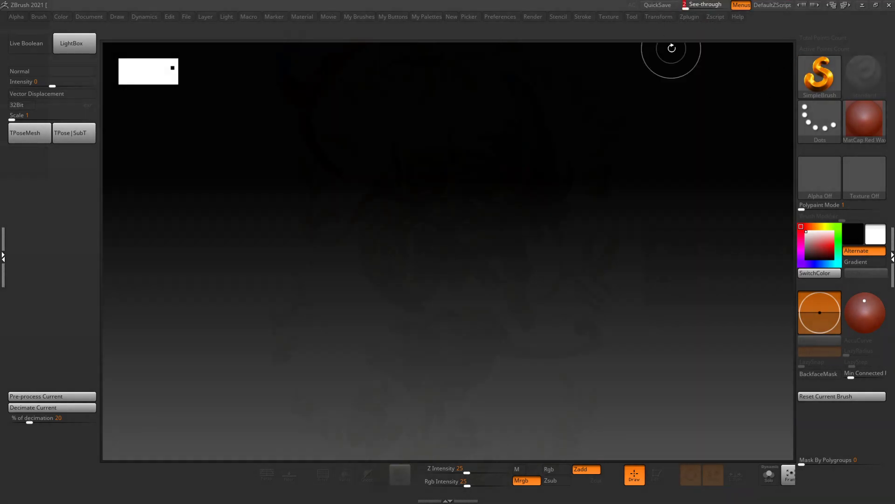
{"action": "left_click", "coordinate": [503, 18]}
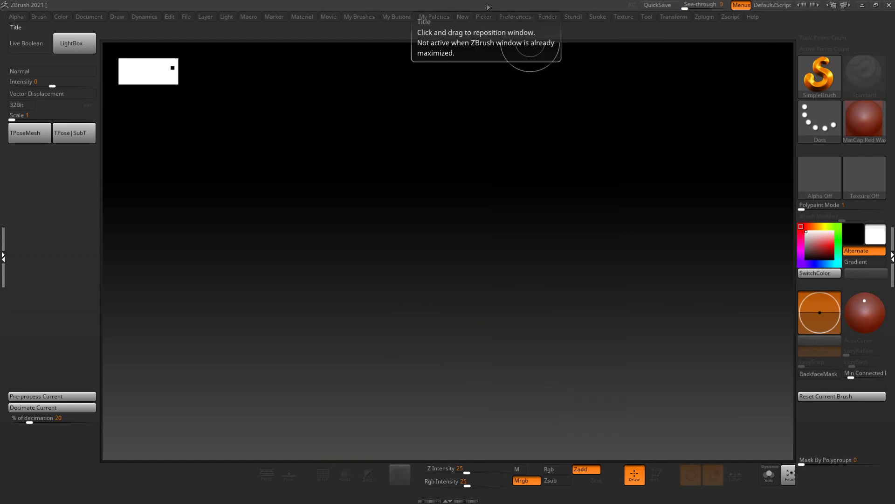
{"action": "left_click", "coordinate": [511, 17]}
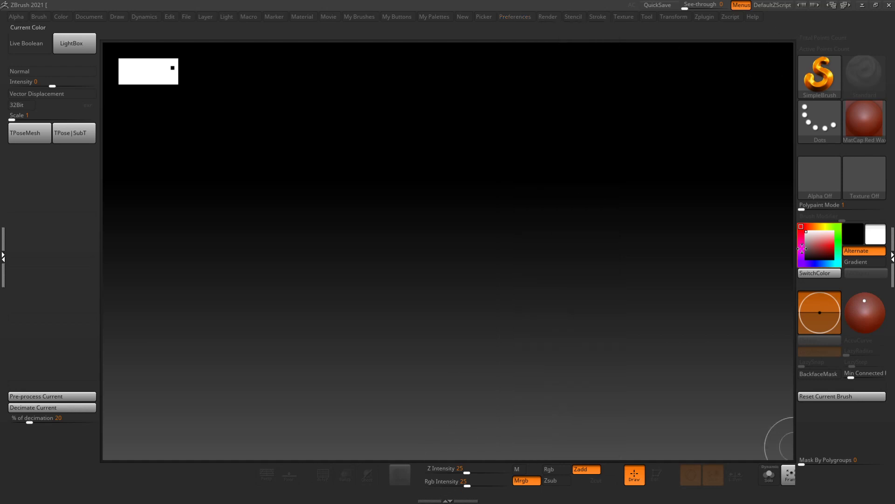
Expand and collapse both side trays to view the palettes docked in them
{"action": "left_click", "coordinate": [891, 255]}
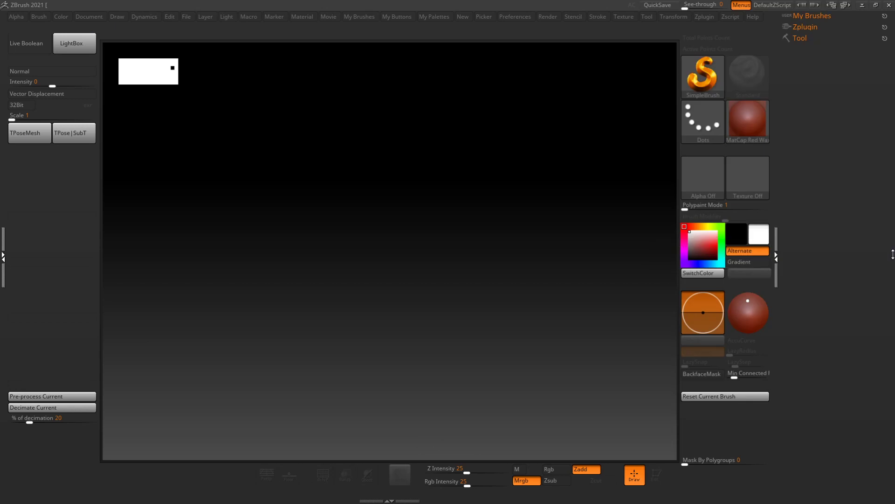
{"action": "left_click", "coordinate": [776, 256]}
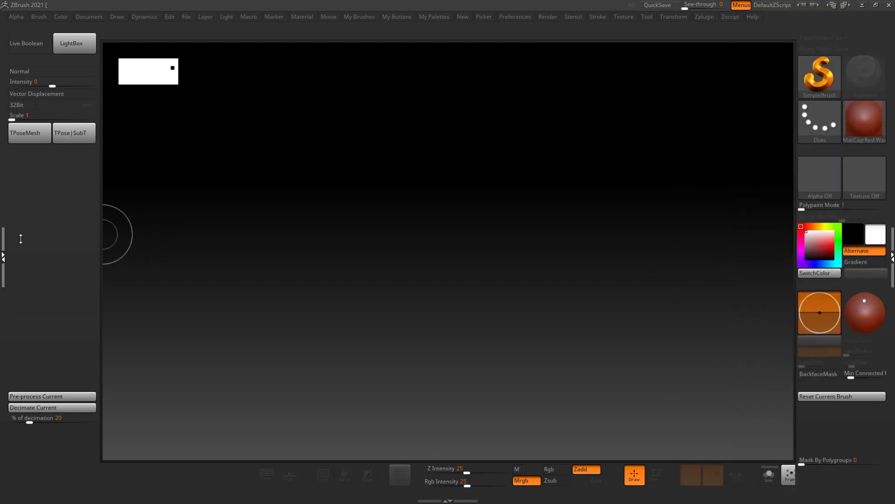
{"action": "left_click", "coordinate": [4, 257]}
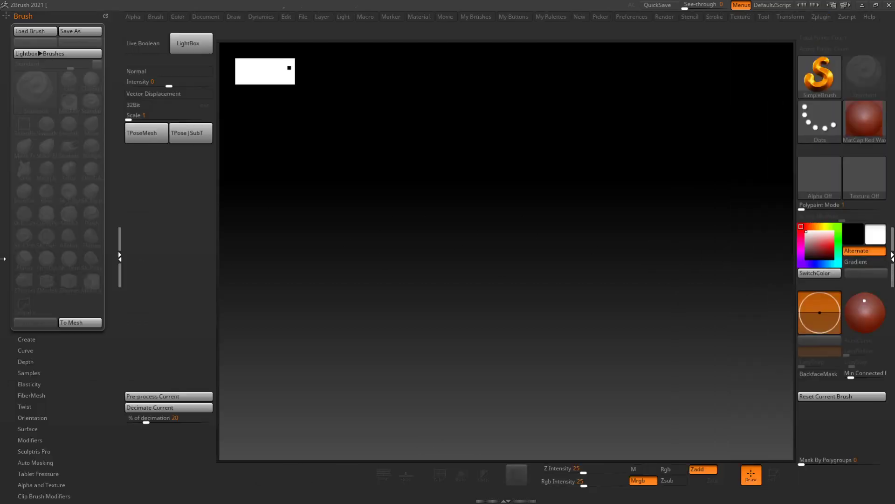
{"action": "left_click", "coordinate": [120, 257]}
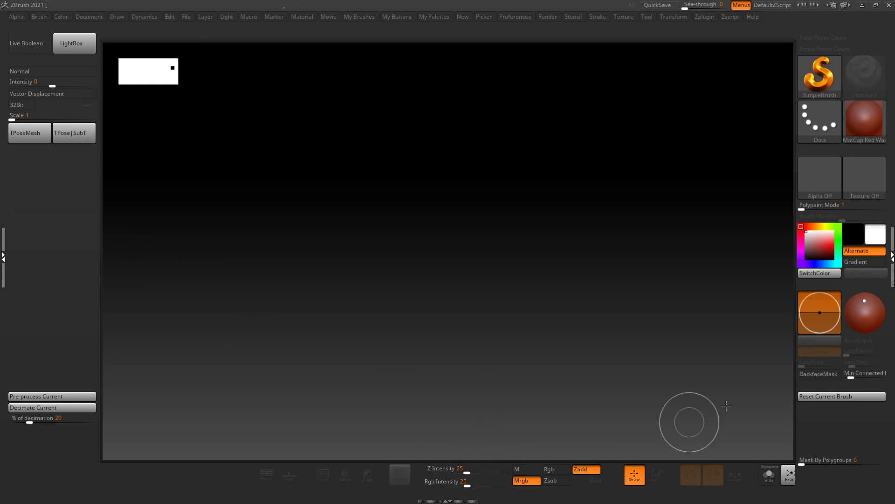
Draw a PolyMesh3D star on the canvas, enter Edit mode, and orient it to a centred, straight-on view
{"action": "left_click", "coordinate": [832, 85]}
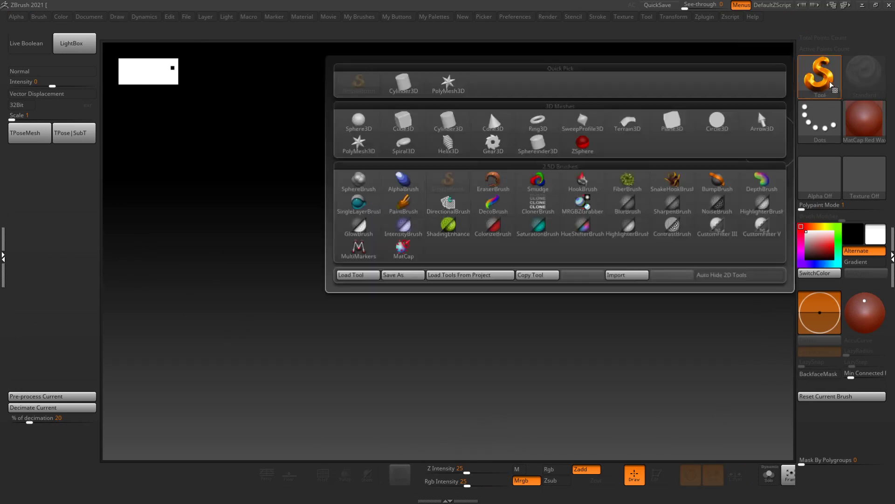
{"action": "left_click", "coordinate": [359, 145]}
{"action": "left_click_drag", "start_coordinate": [436, 231], "coordinate": [445, 410]}
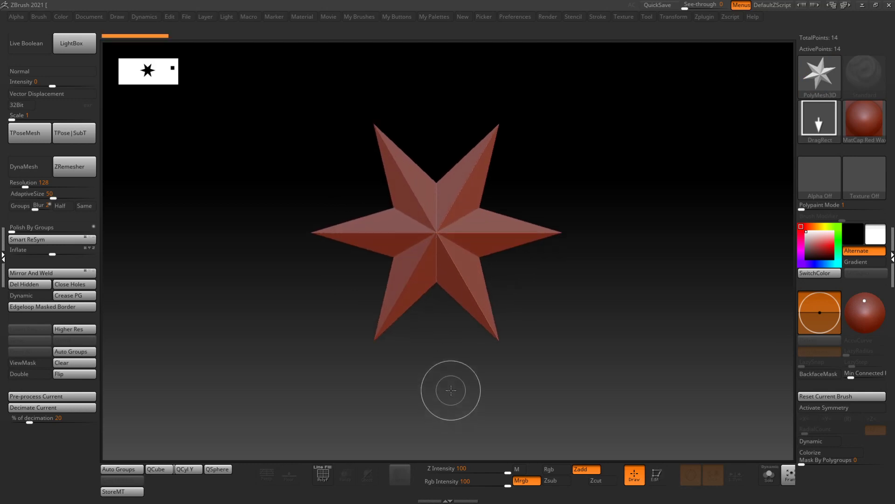
{"action": "key", "text": "t"}
{"action": "left_click_drag", "start_coordinate": [595, 306], "coordinate": [601, 242]}
{"action": "left_click_drag", "start_coordinate": [630, 168], "coordinate": [630, 173], "text": "alt"}
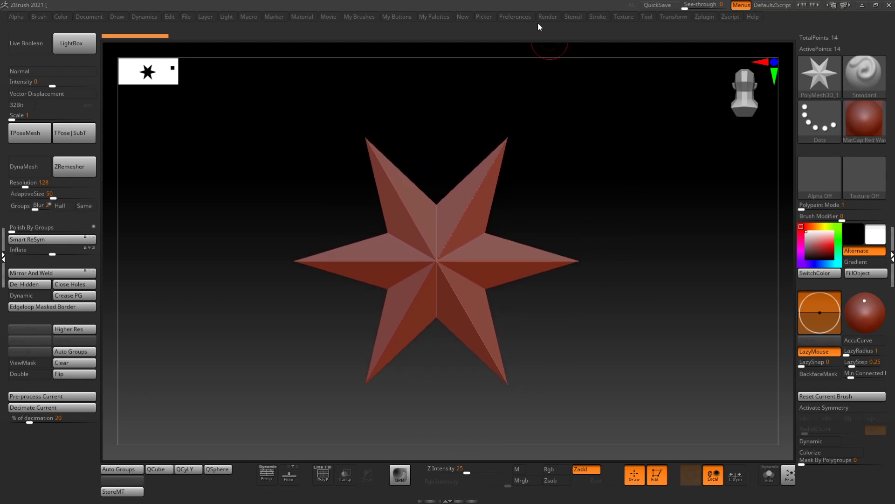
Turn on interface customization in the Config preferences
{"action": "left_click", "coordinate": [517, 16]}
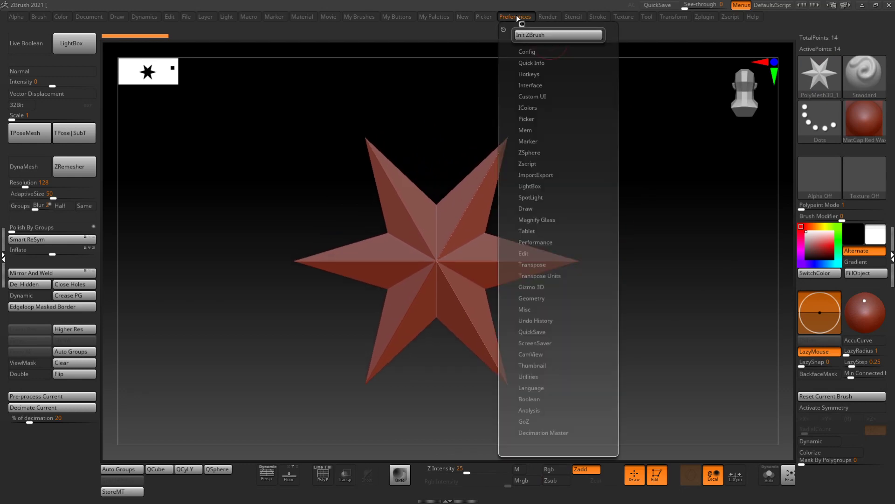
{"action": "left_click", "coordinate": [526, 52]}
{"action": "left_click", "coordinate": [538, 106]}
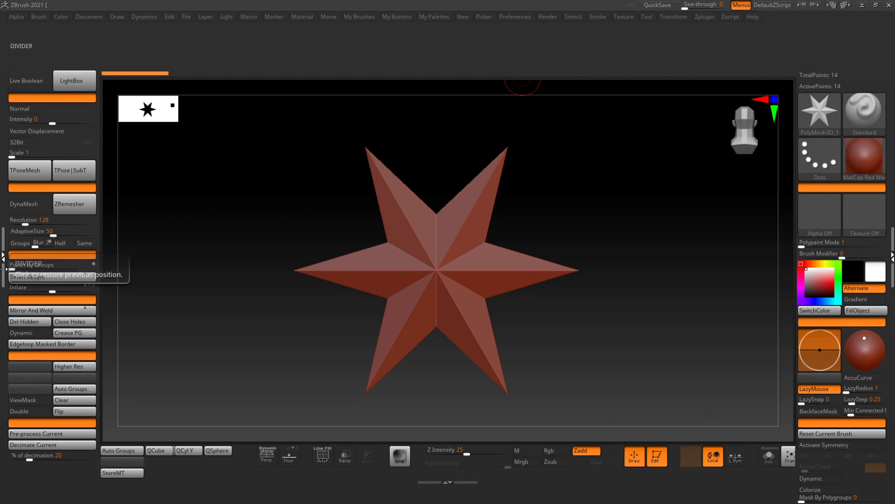
Dock the Smooth brush on the shelf above the canvas, and place the current Standard brush beside it before removing it again
{"action": "left_click", "coordinate": [3, 255]}
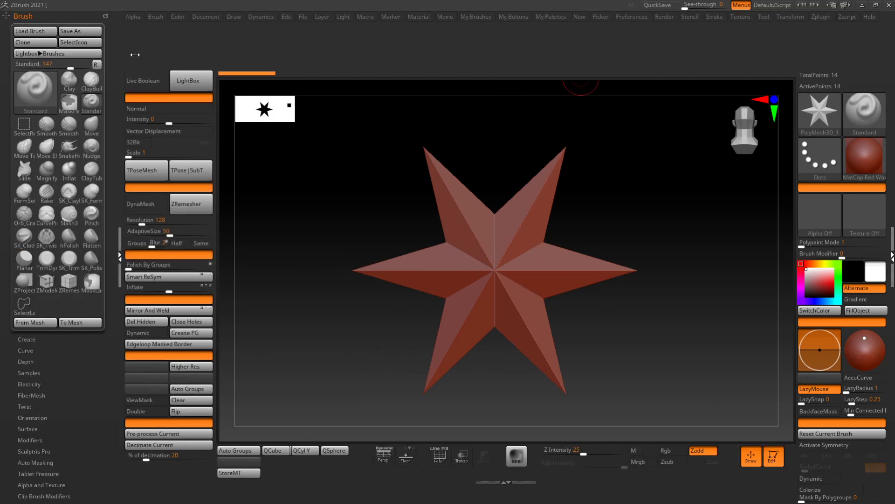
{"action": "mouse_move", "coordinate": [71, 131]}
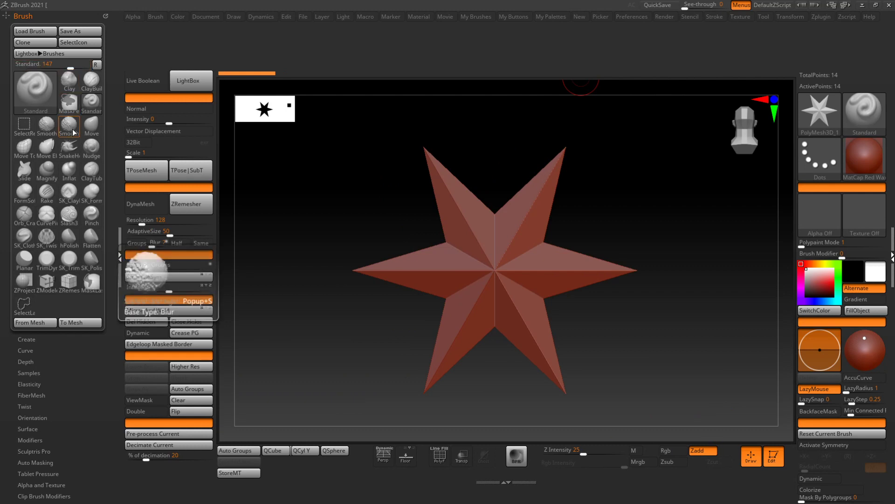
{"action": "mouse_move", "coordinate": [74, 133]}
{"action": "left_mouse_down", "text": "ctrl+alt"}
{"action": "mouse_move", "coordinate": [204, 66]}
{"action": "mouse_move", "coordinate": [136, 67]}
{"action": "mouse_move", "coordinate": [111, 108]}
{"action": "mouse_move", "coordinate": [138, 48]}
{"action": "mouse_move", "coordinate": [242, 313]}
{"action": "mouse_move", "coordinate": [271, 484]}
{"action": "mouse_move", "coordinate": [234, 497]}
{"action": "mouse_move", "coordinate": [293, 497]}
{"action": "mouse_move", "coordinate": [301, 471]}
{"action": "mouse_move", "coordinate": [567, 473]}
{"action": "mouse_move", "coordinate": [568, 273]}
{"action": "mouse_move", "coordinate": [184, 61]}
{"action": "mouse_move", "coordinate": [131, 68]}
{"action": "left_mouse_up", "text": "ctrl+alt"}
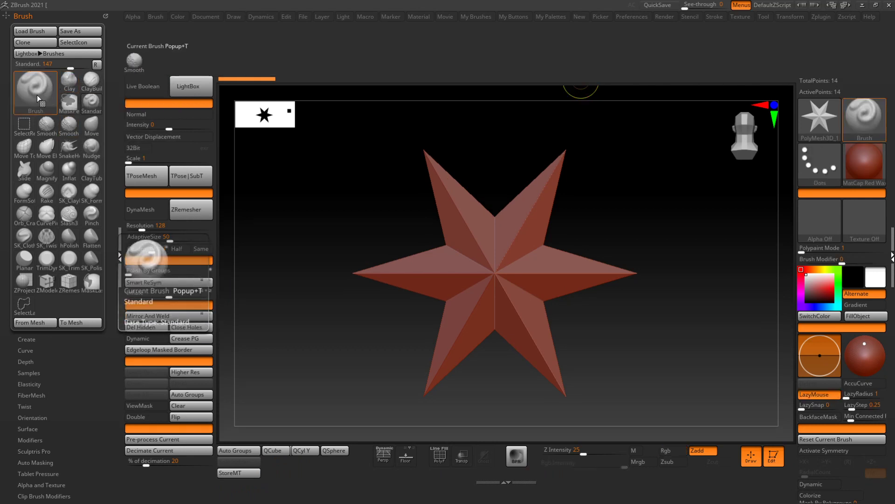
{"action": "mouse_move", "coordinate": [35, 93]}
{"action": "left_mouse_down", "text": "ctrl+alt"}
{"action": "mouse_move", "coordinate": [180, 55]}
{"action": "mouse_move", "coordinate": [172, 57]}
{"action": "left_mouse_up", "text": "ctrl+alt"}
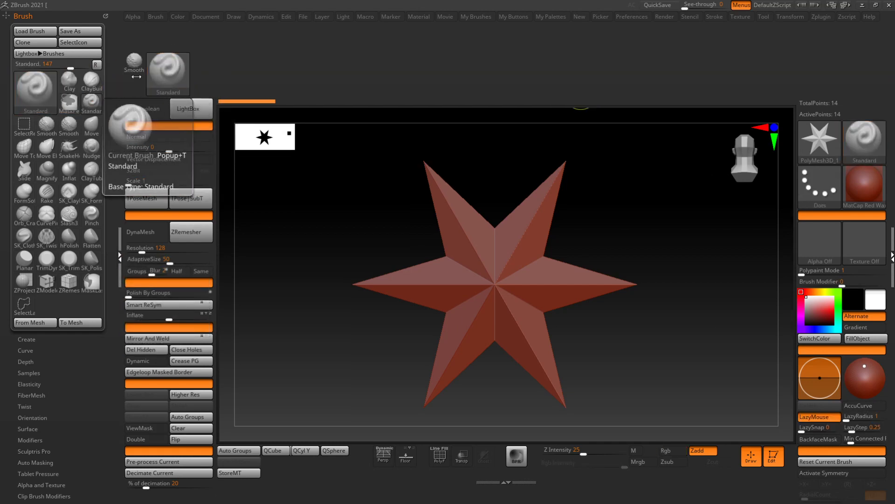
{"action": "mouse_move", "coordinate": [173, 72]}
{"action": "left_mouse_down", "text": "ctrl+alt"}
{"action": "mouse_move", "coordinate": [335, 204]}
{"action": "mouse_move", "coordinate": [271, 136]}
{"action": "mouse_move", "coordinate": [172, 63]}
{"action": "mouse_move", "coordinate": [198, 73]}
{"action": "mouse_move", "coordinate": [340, 186]}
{"action": "left_mouse_up", "text": "ctrl+alt"}
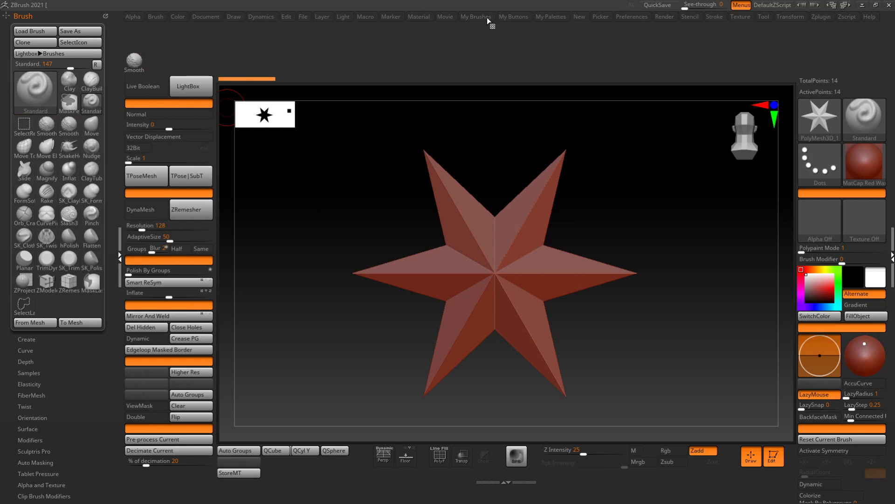
Turn off interface customization and open the dialog for saving the UI configuration, leaving it without saving a file
{"action": "left_click", "coordinate": [632, 18]}
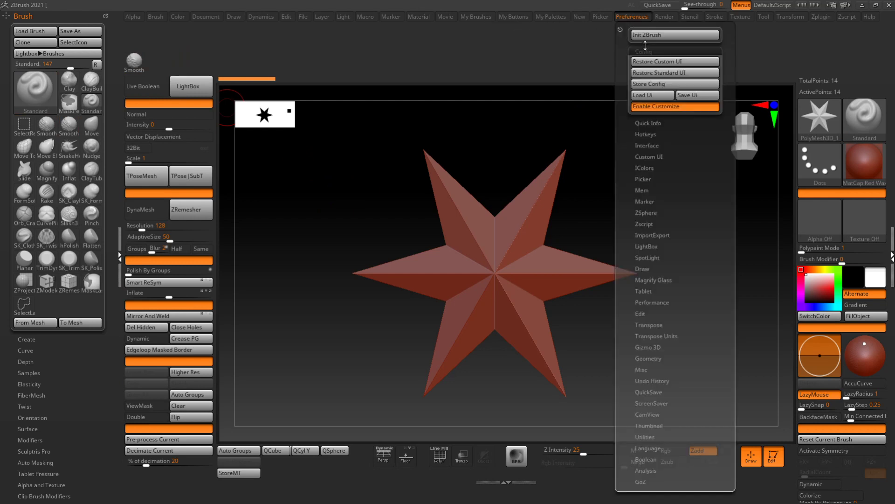
{"action": "left_click", "coordinate": [657, 108]}
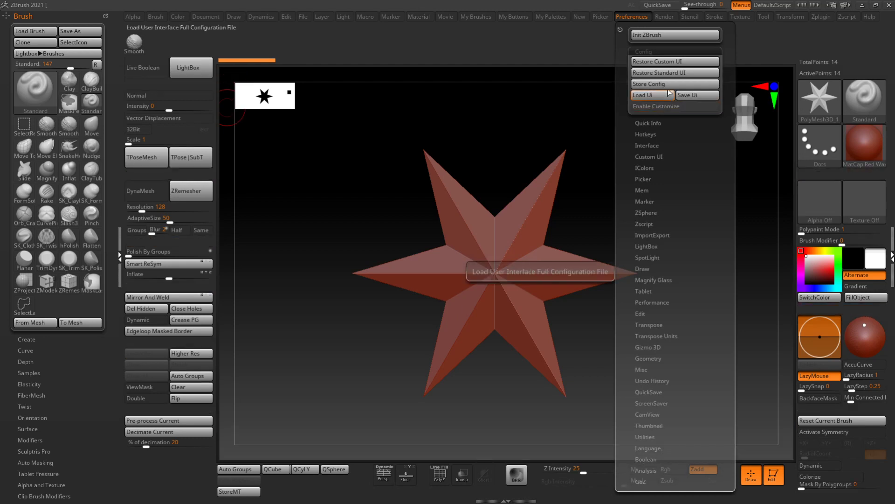
{"action": "left_click", "coordinate": [694, 97]}
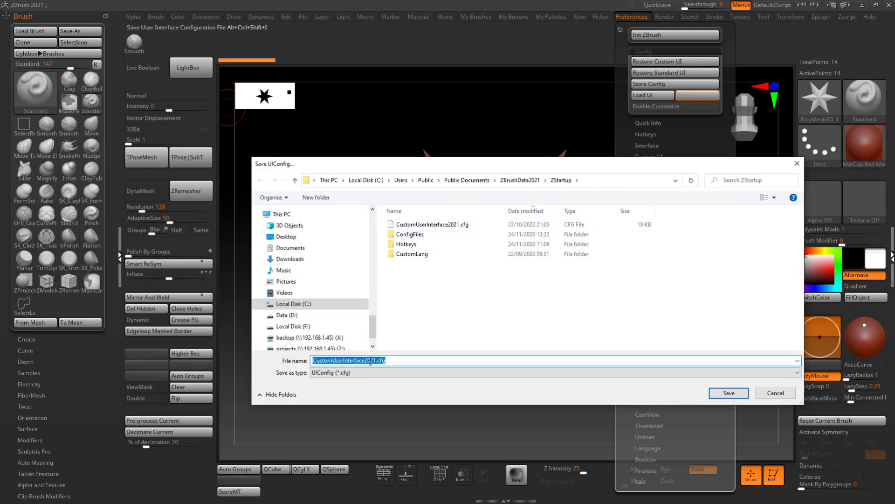
{"action": "left_click", "coordinate": [776, 394]}
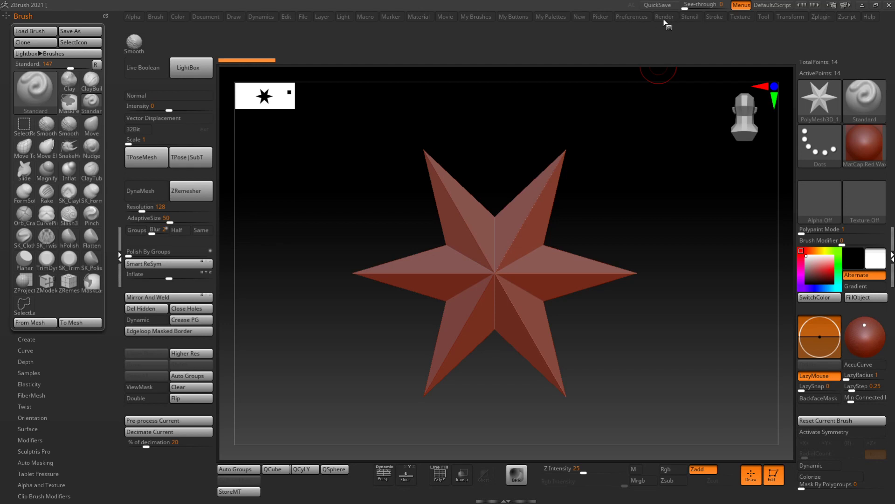
Store the current interface configuration and restore the standard user interface
{"action": "left_click", "coordinate": [631, 17]}
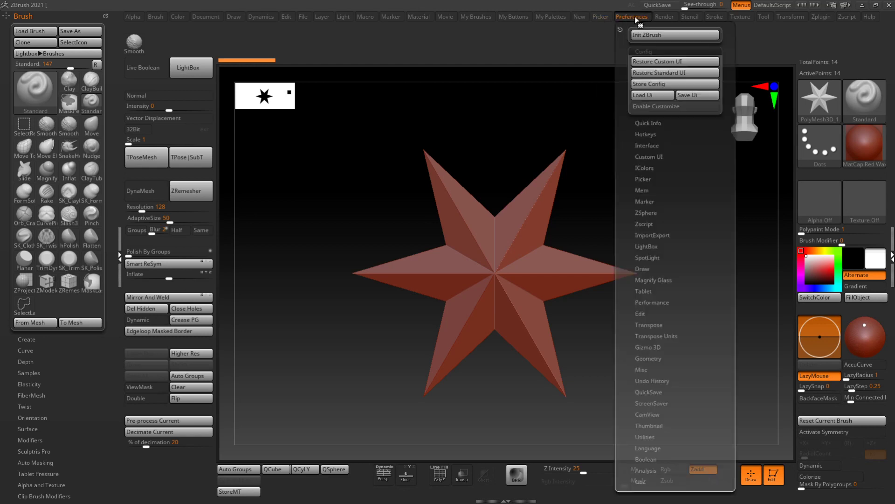
{"action": "left_click", "coordinate": [652, 85]}
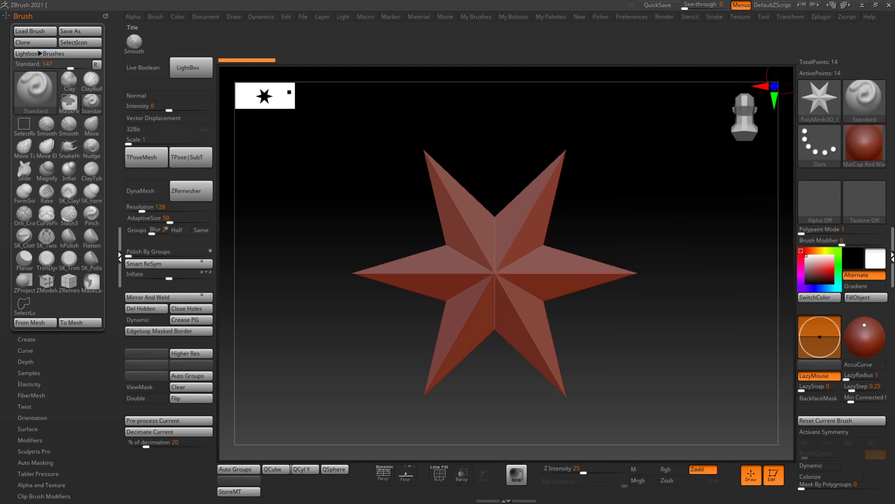
{"action": "left_click", "coordinate": [637, 17]}
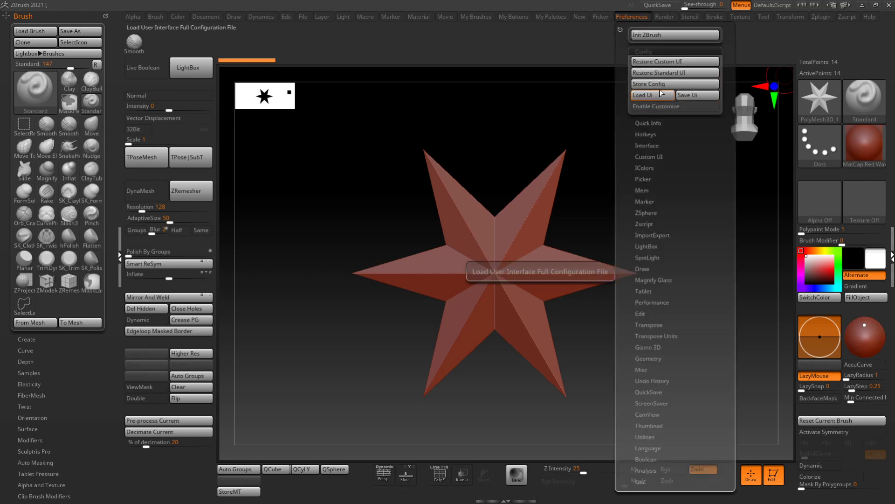
{"action": "left_click", "coordinate": [663, 76]}
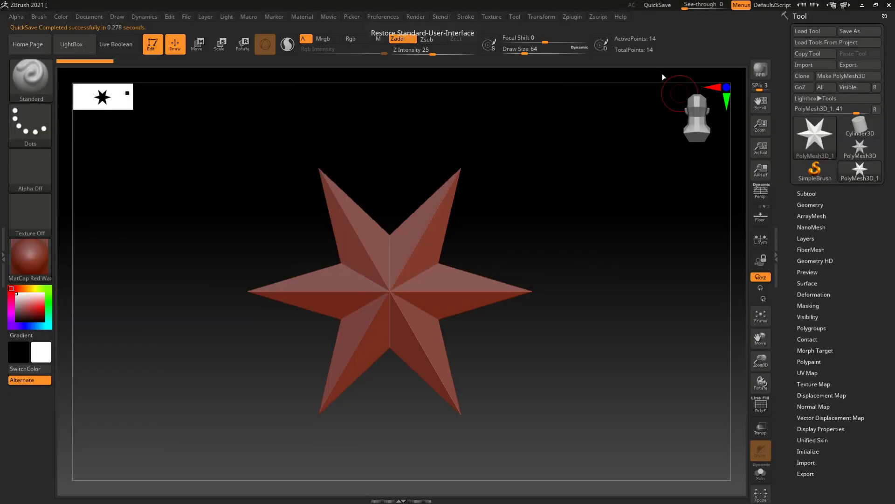
Collapse the tray holding the Tool palette, view the star on the wider canvas, and expand the tray again
{"action": "left_click", "coordinate": [776, 256]}
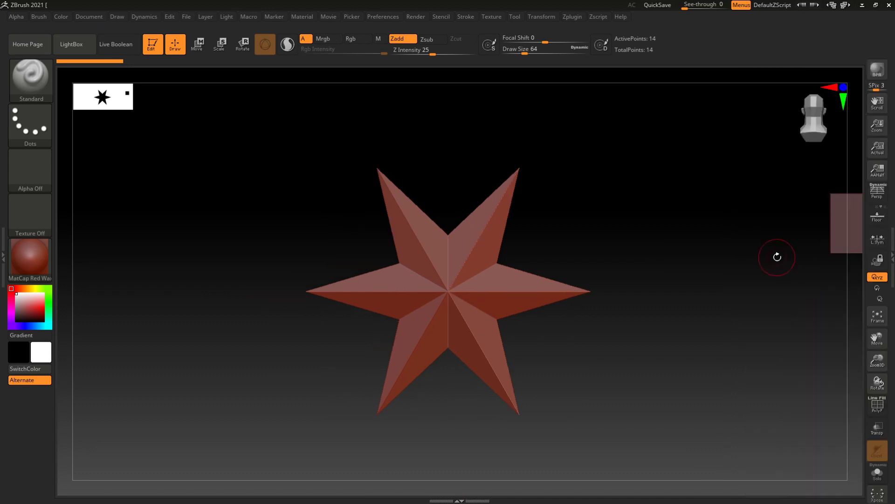
{"action": "left_click_drag", "start_coordinate": [721, 255], "coordinate": [748, 271]}
{"action": "left_click_drag", "start_coordinate": [738, 237], "coordinate": [712, 256], "text": "alt"}
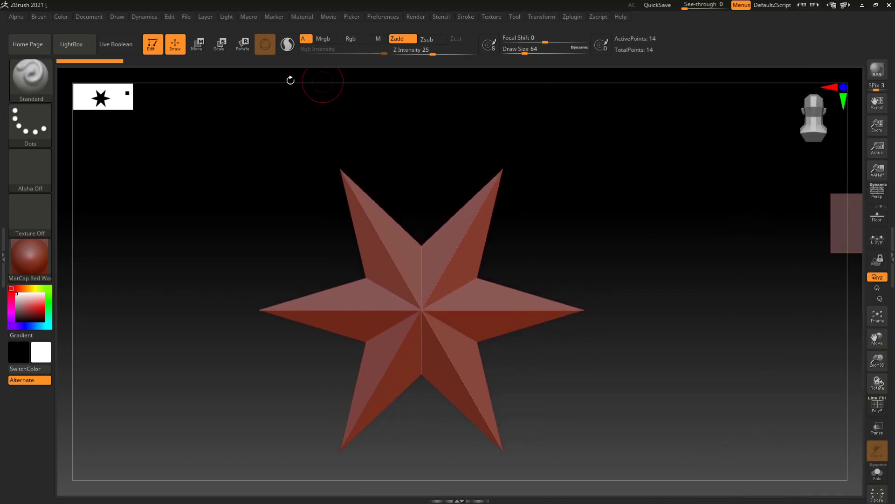
{"action": "left_click", "coordinate": [892, 253]}
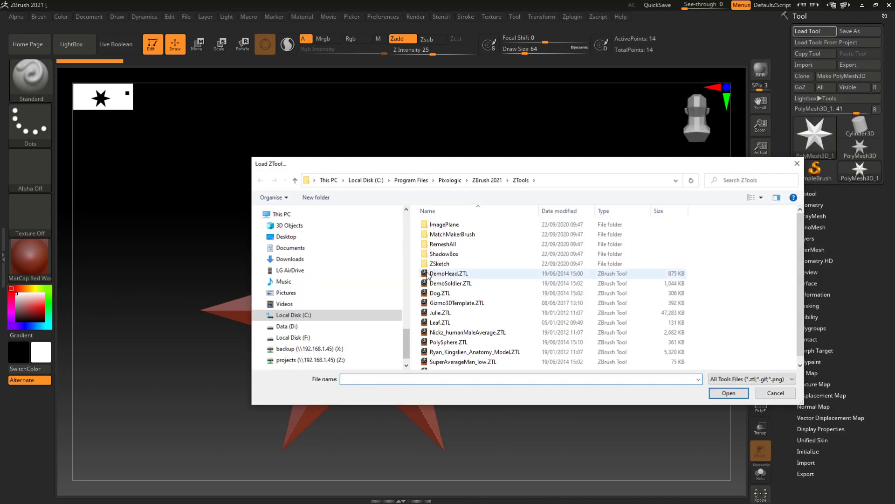
Load the BaseMesh Male-Female.ZTL tool from the Anatomy folder inside Temp
{"action": "left_click_drag", "start_coordinate": [408, 344], "coordinate": [408, 228]}
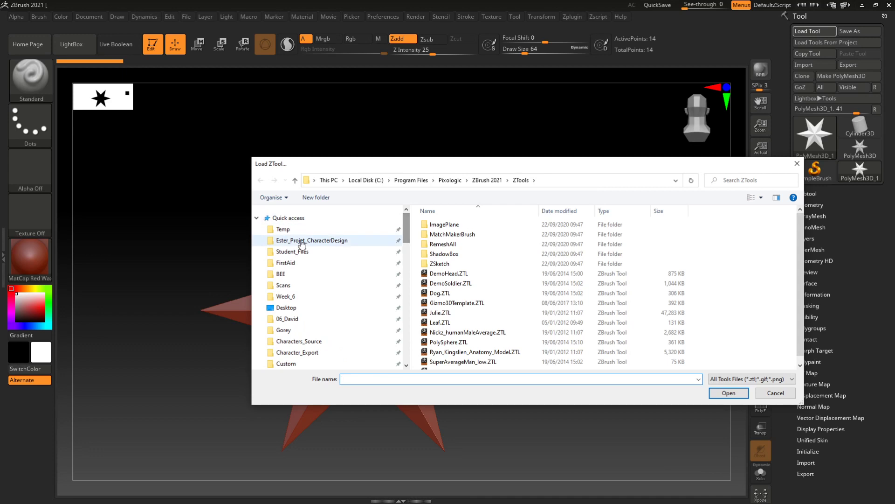
{"action": "left_click", "coordinate": [283, 229]}
{"action": "double_click", "coordinate": [465, 234]}
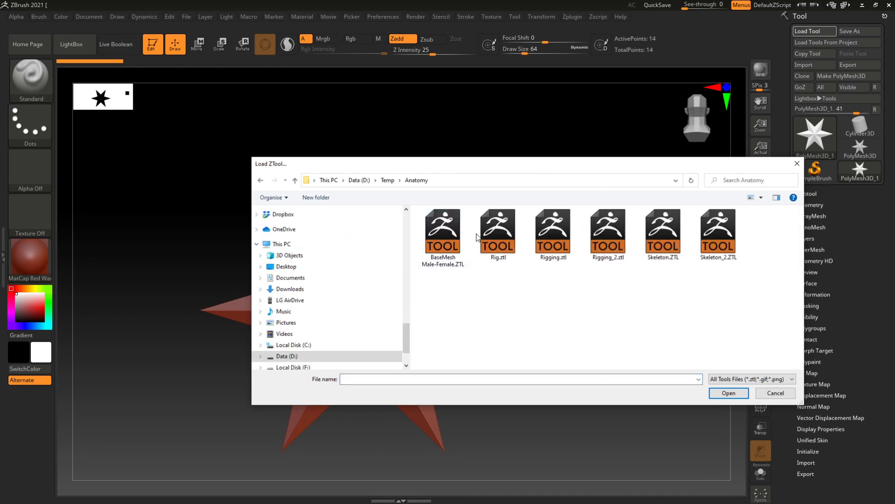
{"action": "left_click", "coordinate": [442, 250]}
{"action": "double_click", "coordinate": [443, 251]}
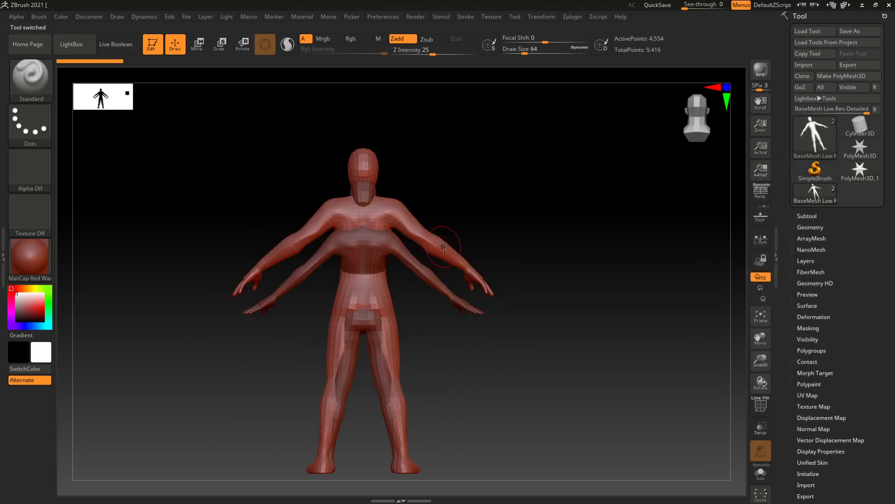
Show the Subtool list and hide the BaseMesh Male-Female subtool, keeping the BaseMesh Low Res-Detailed figure visible in front view
{"action": "left_click_drag", "start_coordinate": [553, 247], "coordinate": [600, 221]}
{"action": "left_click", "coordinate": [814, 215]}
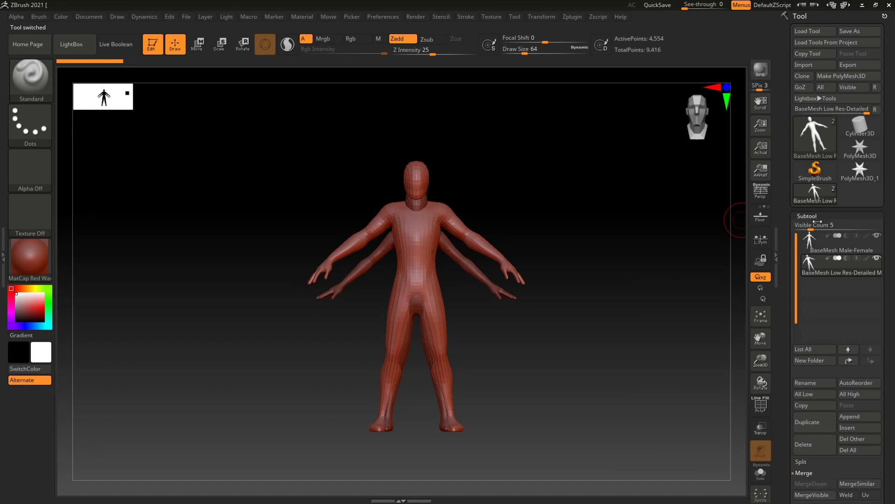
{"action": "mouse_move", "coordinate": [853, 278]}
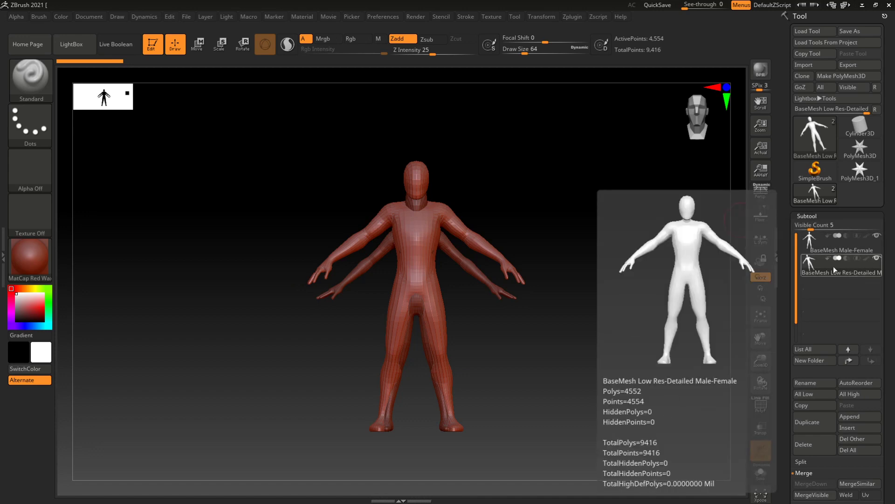
{"action": "mouse_move", "coordinate": [875, 252]}
{"action": "left_click", "coordinate": [876, 236]}
{"action": "left_click_drag", "start_coordinate": [690, 226], "coordinate": [614, 237], "text": "alt"}
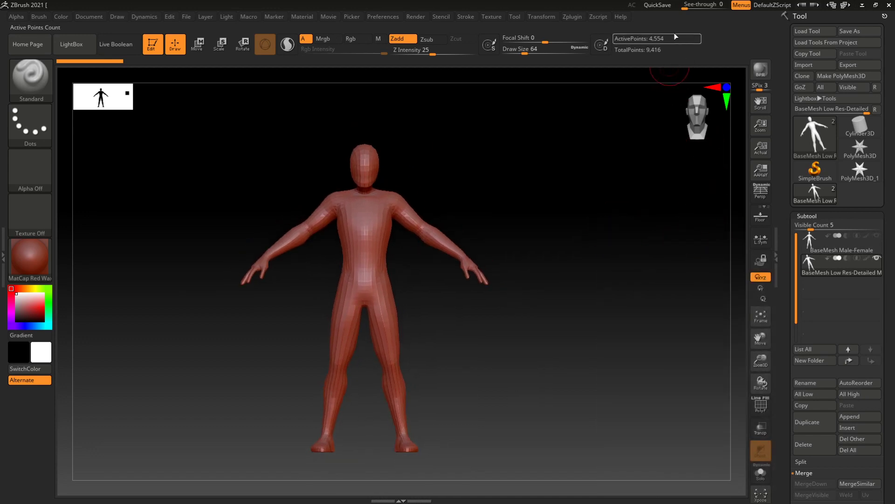
Switch to the browser to rotate the Sketchfab ecorche model, and return to ZBrush to turn the base mesh to a side view
{"action": "mouse_move", "coordinate": [690, 6]}
{"action": "left_mouse_down"}
{"action": "mouse_move", "coordinate": [713, 4]}
{"action": "mouse_move", "coordinate": [686, 5]}
{"action": "left_mouse_up"}
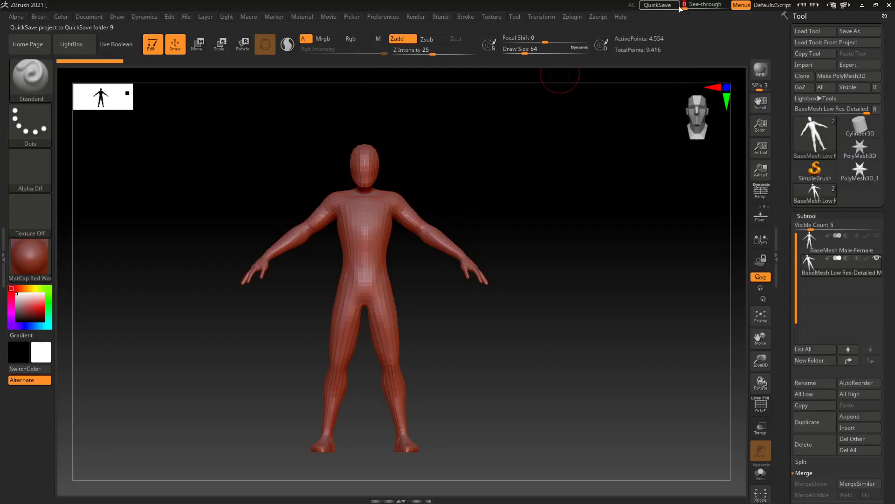
{"action": "left_click_drag", "start_coordinate": [684, 5], "coordinate": [674, 24]}
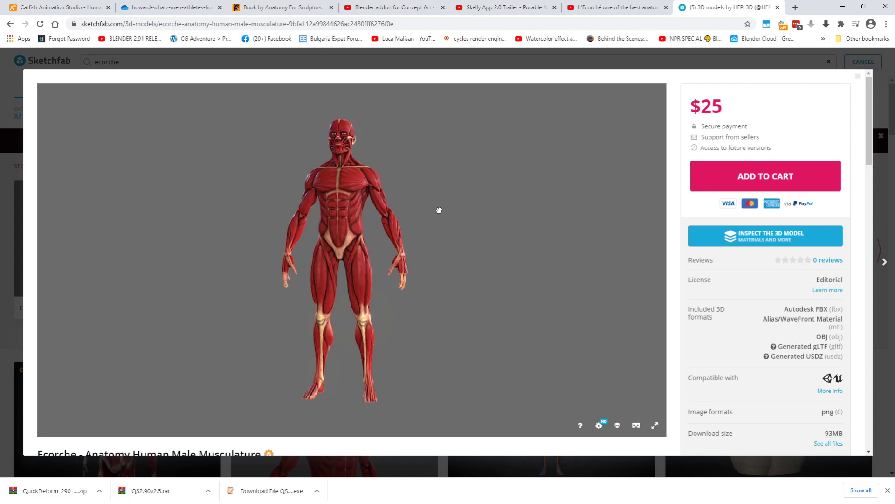
{"action": "left_click_drag", "start_coordinate": [439, 210], "coordinate": [417, 214]}
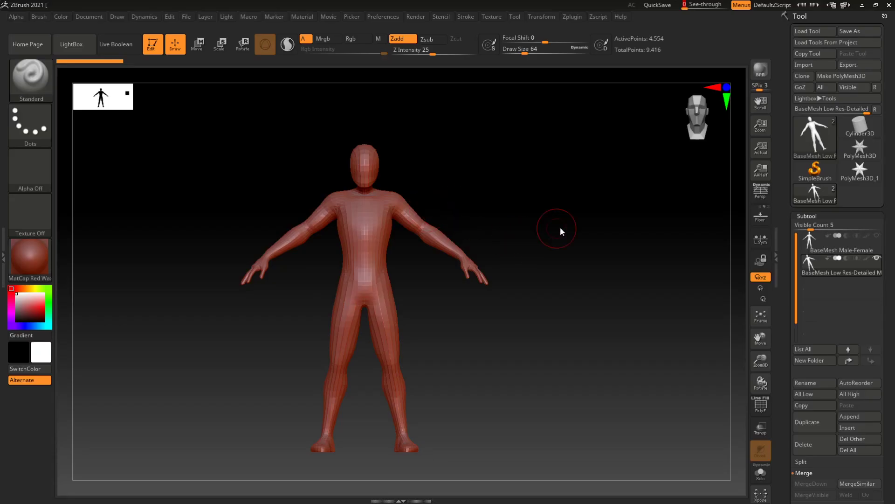
{"action": "mouse_move", "coordinate": [560, 230]}
{"action": "left_mouse_down"}
{"action": "mouse_move", "coordinate": [564, 239]}
{"action": "mouse_move", "coordinate": [551, 236]}
{"action": "mouse_move", "coordinate": [667, 64]}
{"action": "left_mouse_up"}
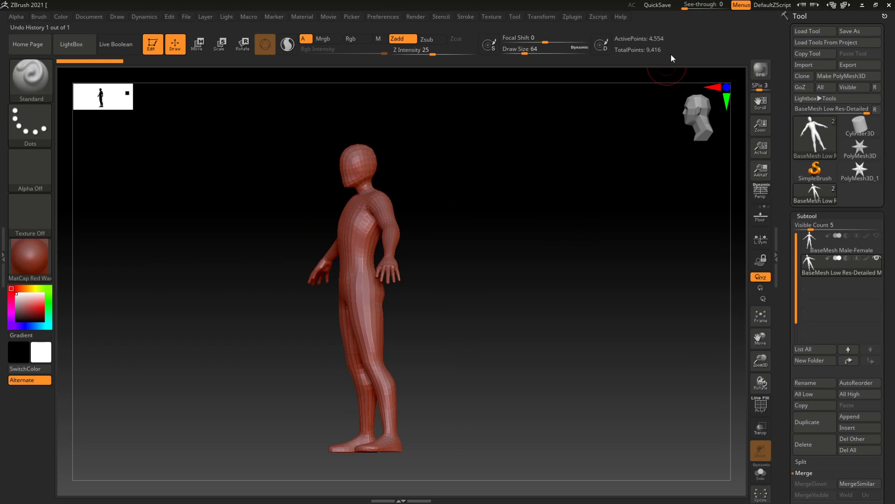
Compare the base mesh with the ecorche model behind the window at See-through 49, and return See-through to 0
{"action": "left_click_drag", "start_coordinate": [681, 11], "coordinate": [705, 9]}
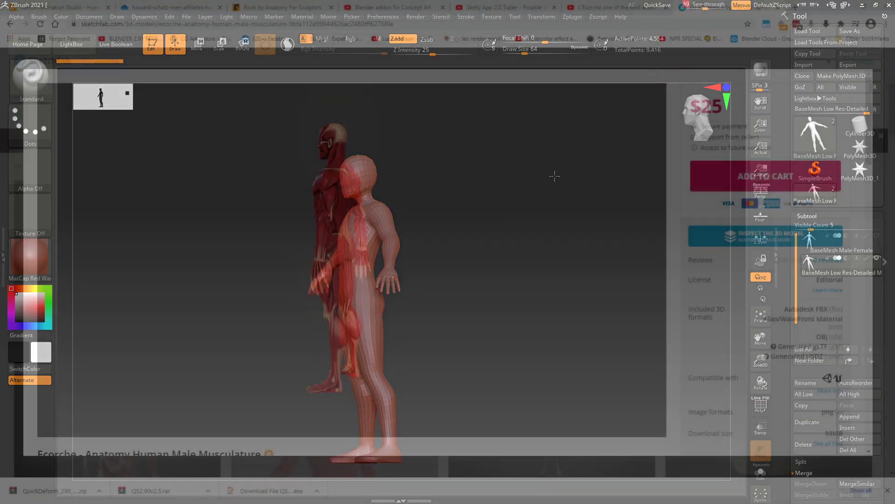
{"action": "left_click_drag", "start_coordinate": [507, 189], "coordinate": [630, 282], "text": "alt"}
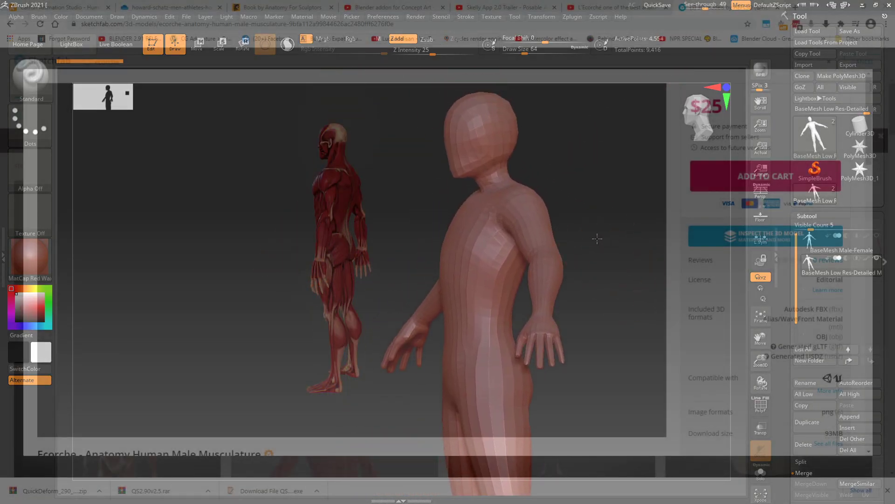
{"action": "left_click_drag", "start_coordinate": [598, 239], "coordinate": [595, 239]}
{"action": "left_click_drag", "start_coordinate": [392, 224], "coordinate": [559, 173]}
{"action": "left_click_drag", "start_coordinate": [706, 5], "coordinate": [682, 6]}
Turn on the floor grid with the base mesh in front view, and dock the Draw palette in place of the expanded Tool palette
{"action": "mouse_move", "coordinate": [592, 171]}
{"action": "left_mouse_down"}
{"action": "mouse_move", "coordinate": [628, 180]}
{"action": "mouse_move", "coordinate": [608, 234]}
{"action": "mouse_move", "coordinate": [571, 128]}
{"action": "mouse_move", "coordinate": [612, 192]}
{"action": "mouse_move", "coordinate": [606, 176]}
{"action": "left_mouse_up"}
{"action": "left_click", "coordinate": [761, 215]}
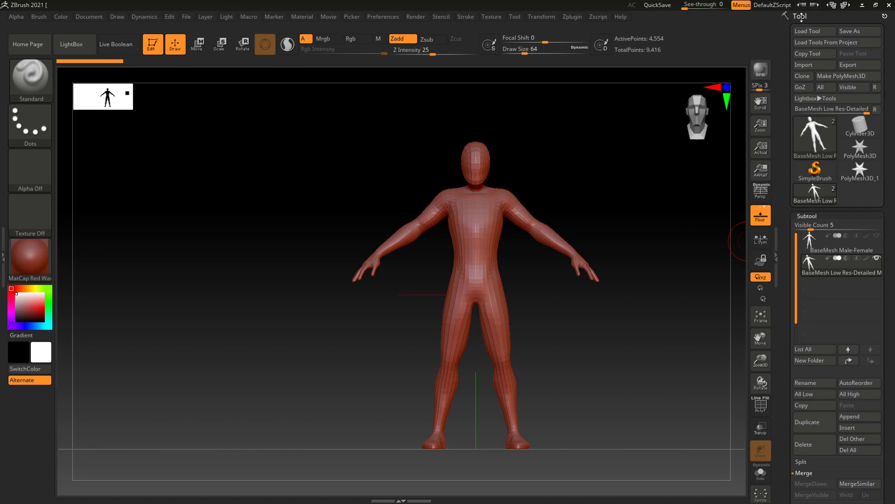
{"action": "left_click", "coordinate": [801, 17]}
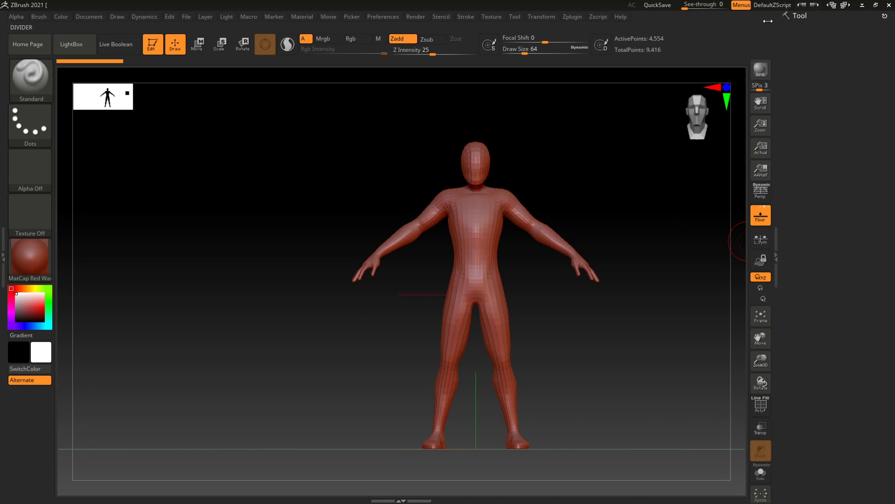
{"action": "left_click", "coordinate": [113, 16]}
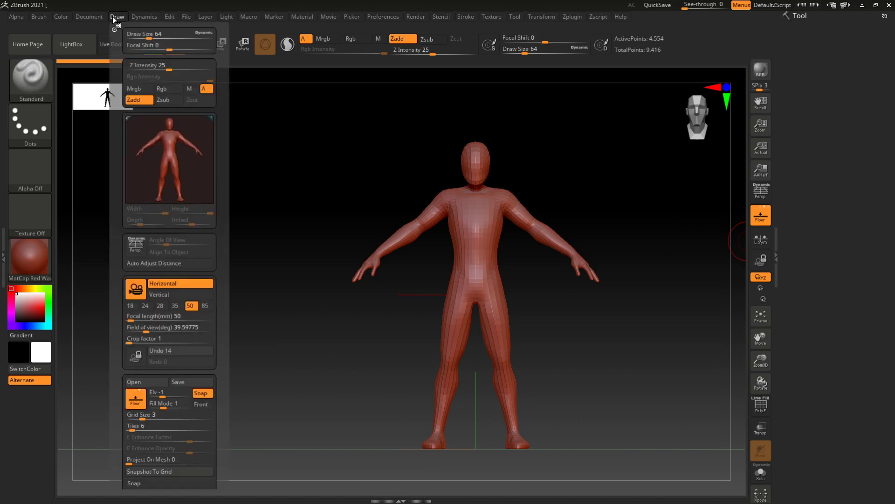
{"action": "left_click", "coordinate": [114, 29]}
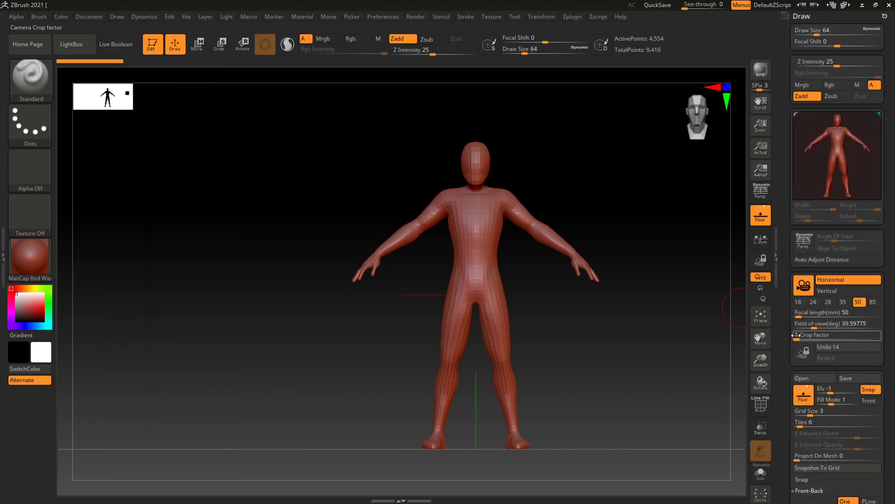
Import Arms.jpg from the Anatomy folder as Map1 of the Front-Back floor grid
{"action": "left_click_drag", "start_coordinate": [789, 349], "coordinate": [783, 258]}
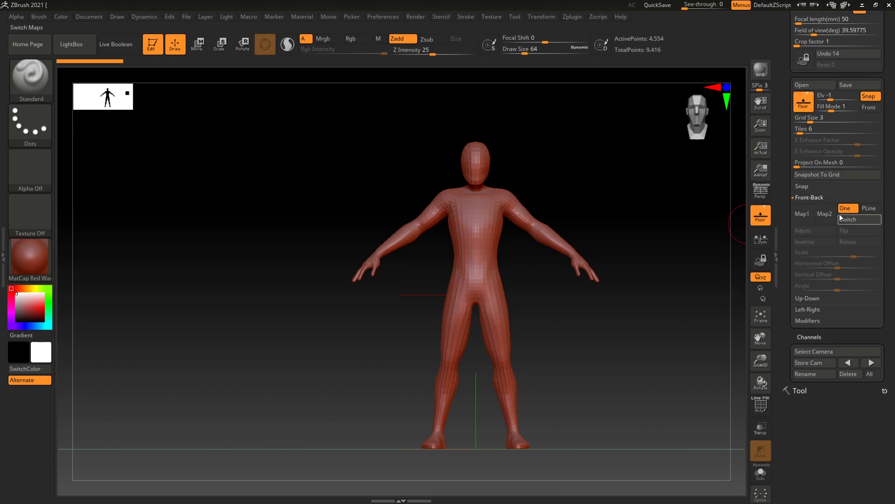
{"action": "left_click", "coordinate": [803, 214]}
{"action": "left_click", "coordinate": [402, 382]}
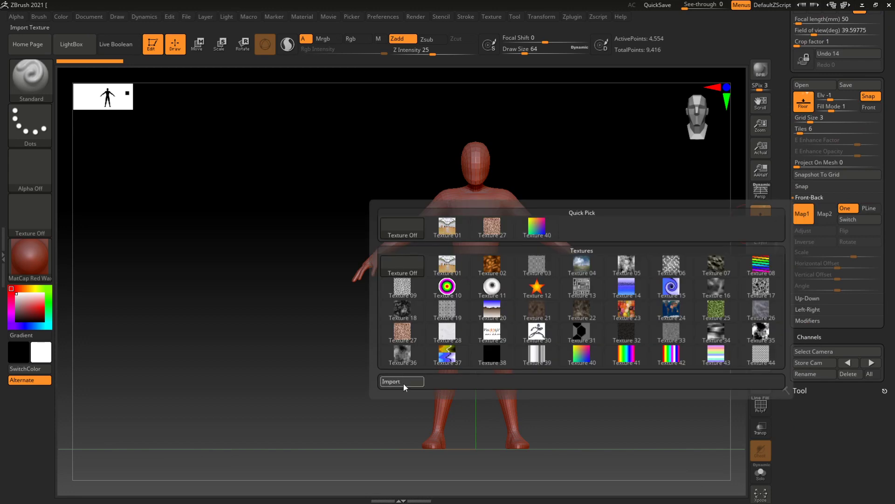
{"action": "left_click", "coordinate": [444, 238]}
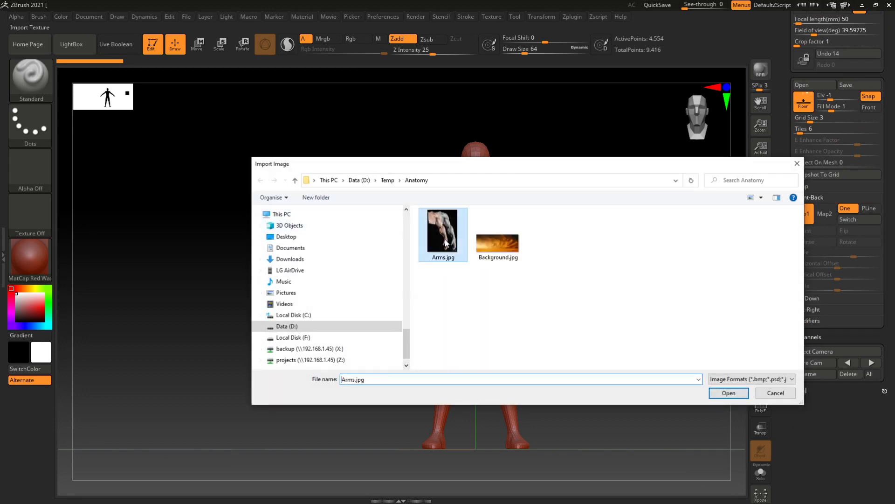
{"action": "left_click", "coordinate": [729, 393]}
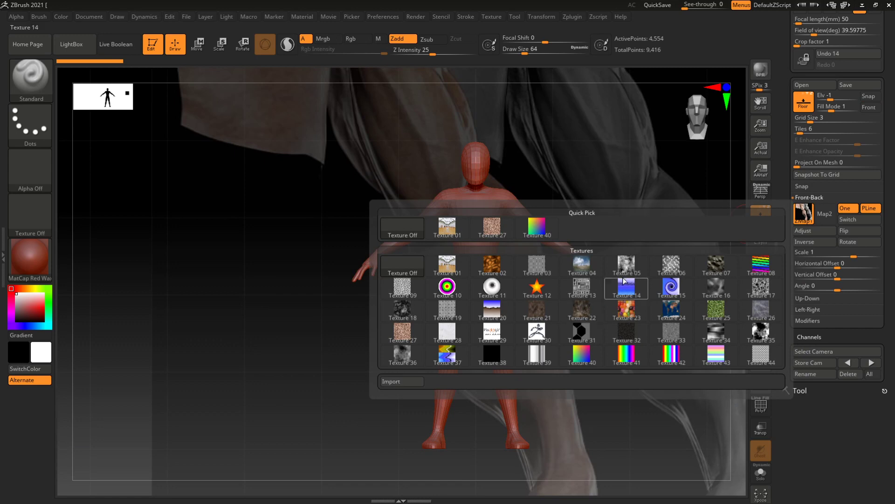
{"action": "left_click", "coordinate": [614, 306]}
Set the floor grid's Fill Mode to 3 and both E Enhance Factor and E Enhance Opacity to 1
{"action": "right_click_drag", "start_coordinate": [734, 264], "coordinate": [672, 158], "text": "ctrl"}
{"action": "right_click_drag", "start_coordinate": [659, 216], "coordinate": [635, 203], "text": "alt"}
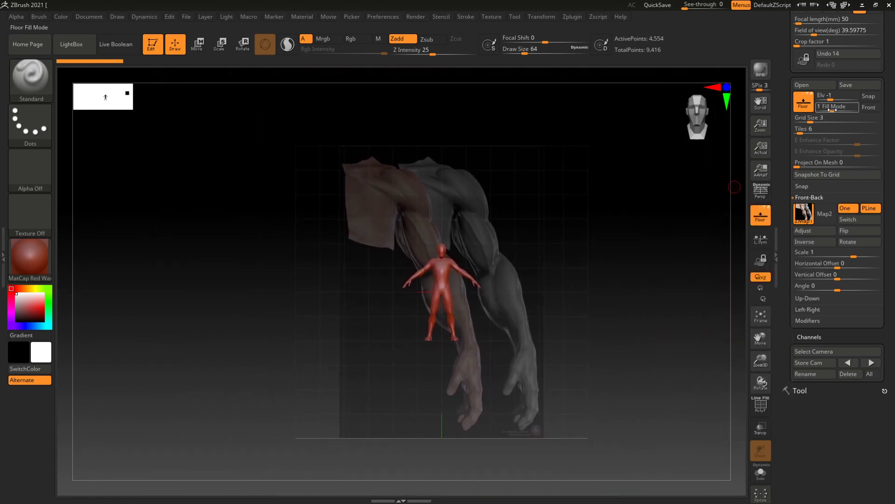
{"action": "left_click", "coordinate": [856, 109]}
{"action": "left_click_drag", "start_coordinate": [858, 141], "coordinate": [888, 151]}
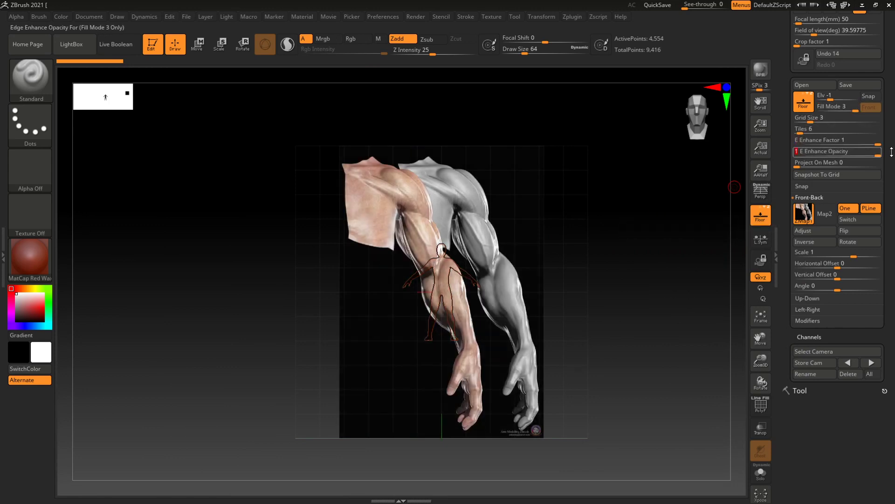
Scale the arm reference image to about 0.36 and set its Horizontal Offset to about -0.6, beside the figure
{"action": "left_click_drag", "start_coordinate": [835, 254], "coordinate": [824, 267]}
{"action": "left_click_drag", "start_coordinate": [785, 275], "coordinate": [806, 275]}
{"action": "right_click_drag", "start_coordinate": [506, 232], "coordinate": [522, 374], "text": "ctrl"}
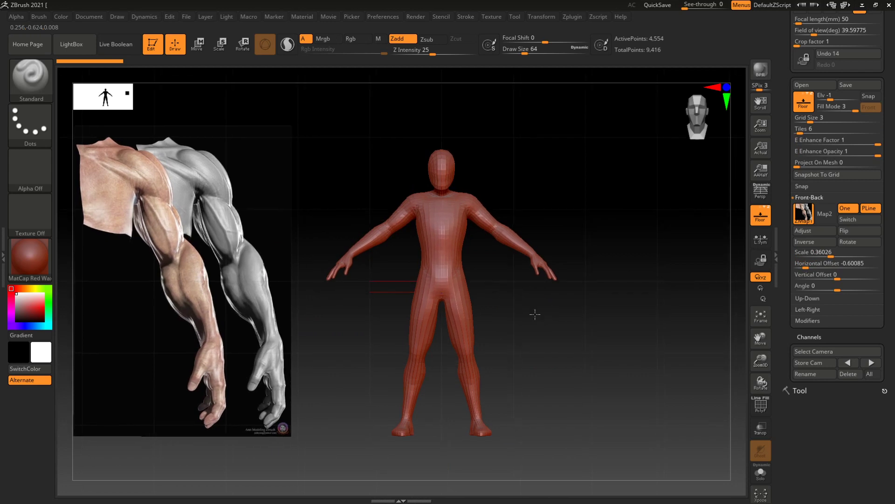
{"action": "left_click_drag", "start_coordinate": [537, 313], "coordinate": [582, 312], "text": "alt"}
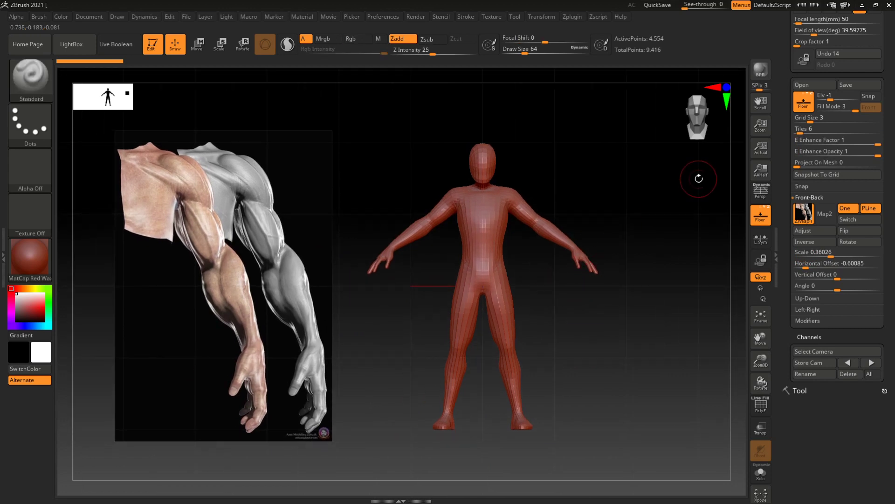
Frame the figure's upper body, select the Move brush and set its Draw Size to 80
{"action": "left_click_drag", "start_coordinate": [591, 184], "coordinate": [592, 266], "text": "alt"}
{"action": "left_click_drag", "start_coordinate": [600, 209], "coordinate": [532, 391], "text": "alt"}
{"action": "mouse_move", "coordinate": [605, 202]}
{"action": "left_mouse_down", "text": "alt"}
{"action": "mouse_move", "coordinate": [609, 194]}
{"action": "mouse_move", "coordinate": [598, 260]}
{"action": "mouse_move", "coordinate": [608, 240]}
{"action": "mouse_move", "coordinate": [578, 215]}
{"action": "left_mouse_up", "text": "alt"}
{"action": "key", "text": "space"}
{"action": "key", "text": "space"}
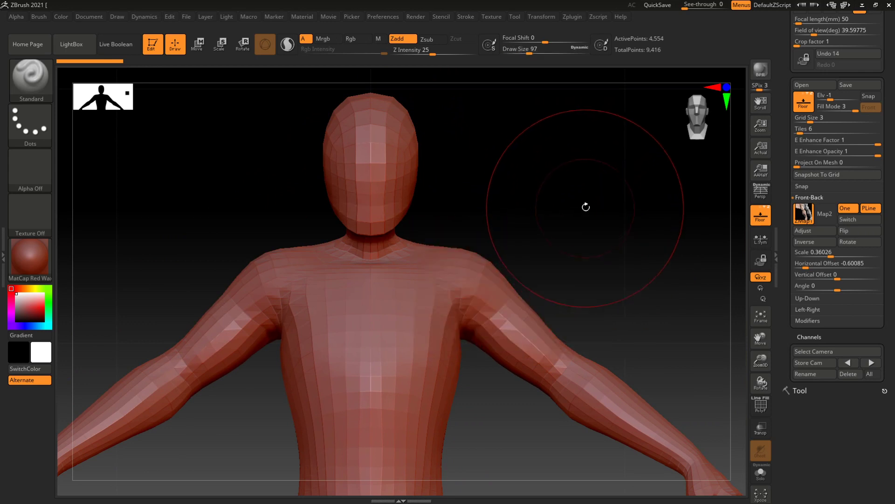
{"action": "key", "text": "b"}
{"action": "key", "text": "m"}
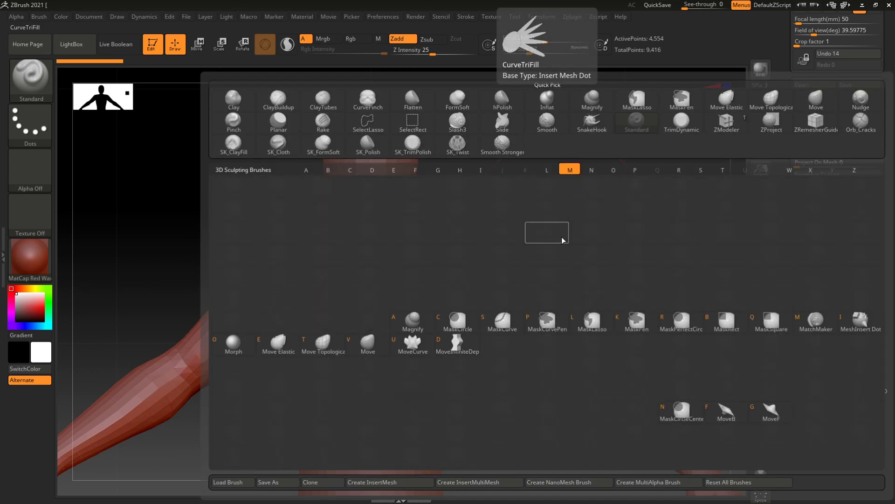
{"action": "key", "text": "v"}
{"action": "key", "text": "space"}
{"action": "mouse_move", "coordinate": [574, 235]}
{"action": "left_mouse_down"}
{"action": "mouse_move", "coordinate": [588, 208]}
{"action": "mouse_move", "coordinate": [590, 236]}
{"action": "mouse_move", "coordinate": [578, 159]}
{"action": "left_mouse_up"}
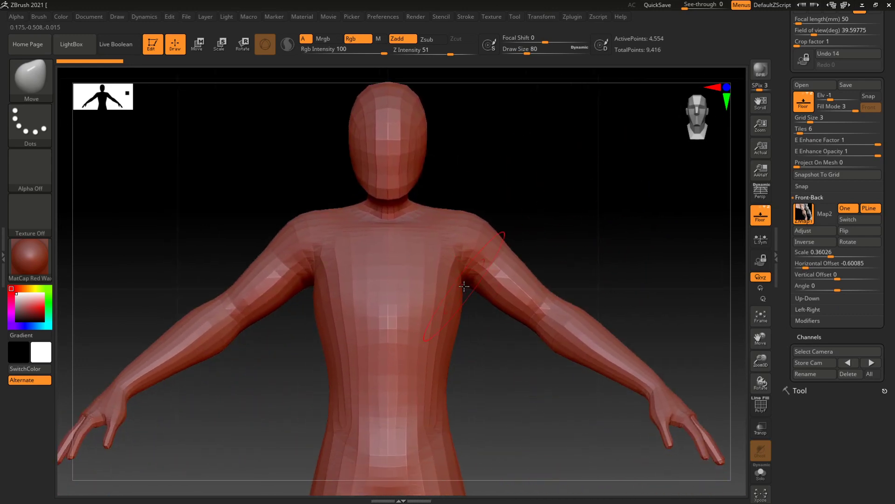
Undo the last brush stroke, turn on X symmetry and pull the sides of the upper back outward below the armpits
{"action": "left_click_drag", "start_coordinate": [547, 226], "coordinate": [629, 222]}
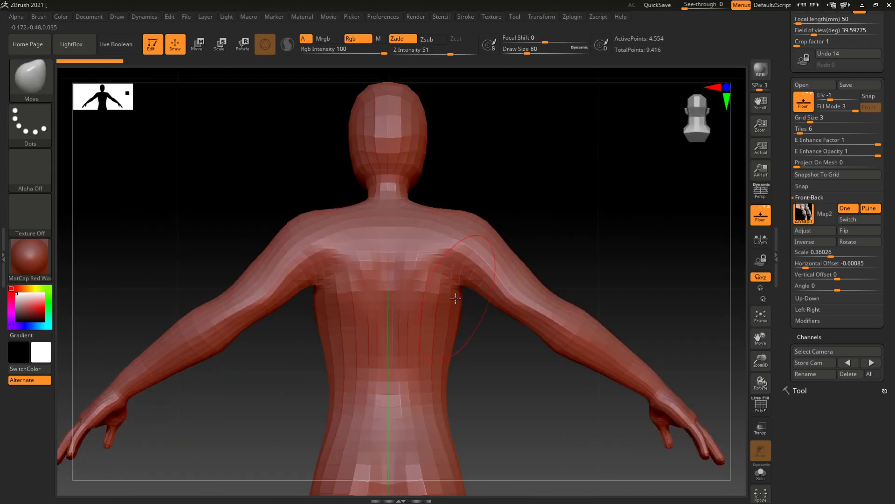
{"action": "key", "text": "ctrl+z"}
{"action": "key", "text": "x"}
{"action": "left_click_drag", "start_coordinate": [458, 303], "coordinate": [473, 303]}
{"action": "left_click_drag", "start_coordinate": [567, 232], "coordinate": [572, 237]}
{"action": "left_click_drag", "start_coordinate": [465, 279], "coordinate": [475, 274]}
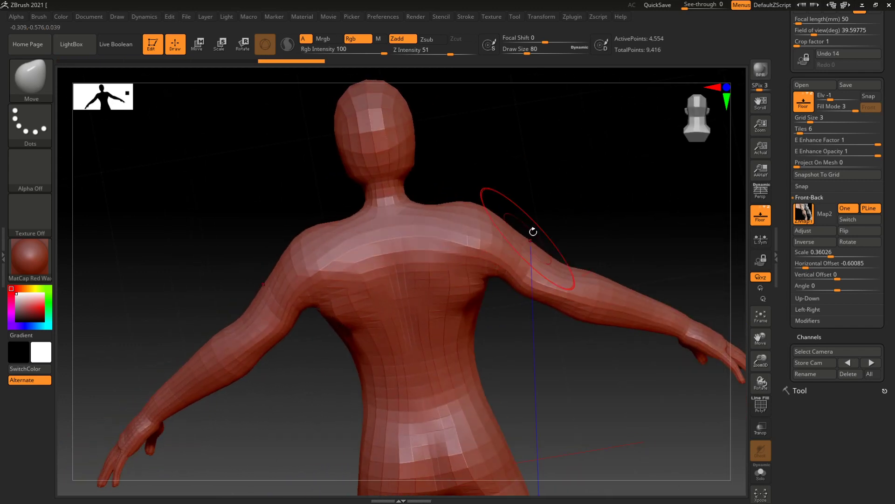
Refine the armpits and upper back with the Move brush at Draw Size 59, and smooth the shoulders
{"action": "key", "text": "space"}
{"action": "mouse_move", "coordinate": [553, 218]}
{"action": "left_mouse_down"}
{"action": "mouse_move", "coordinate": [545, 219]}
{"action": "mouse_move", "coordinate": [614, 180]}
{"action": "mouse_move", "coordinate": [583, 218]}
{"action": "mouse_move", "coordinate": [590, 234]}
{"action": "mouse_move", "coordinate": [572, 224]}
{"action": "left_mouse_up"}
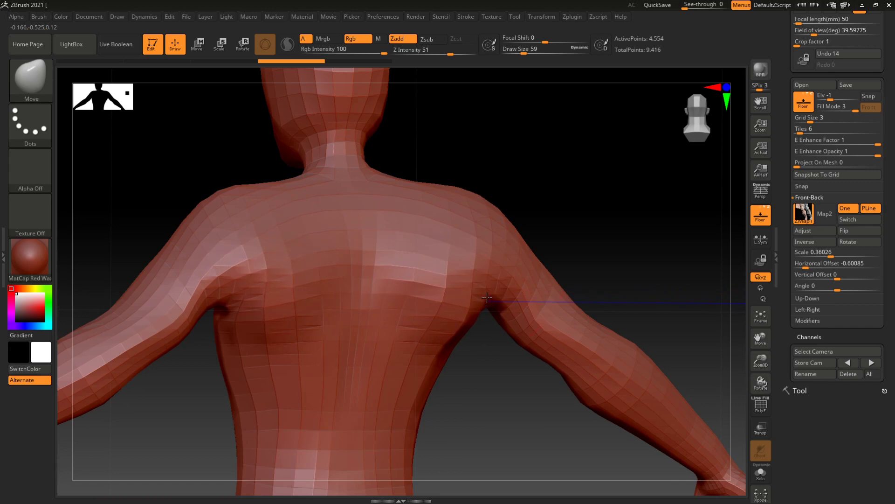
{"action": "mouse_move", "coordinate": [583, 220]}
{"action": "left_mouse_down", "text": "alt"}
{"action": "mouse_move", "coordinate": [584, 231]}
{"action": "mouse_move", "coordinate": [527, 214]}
{"action": "left_mouse_up", "text": "alt"}
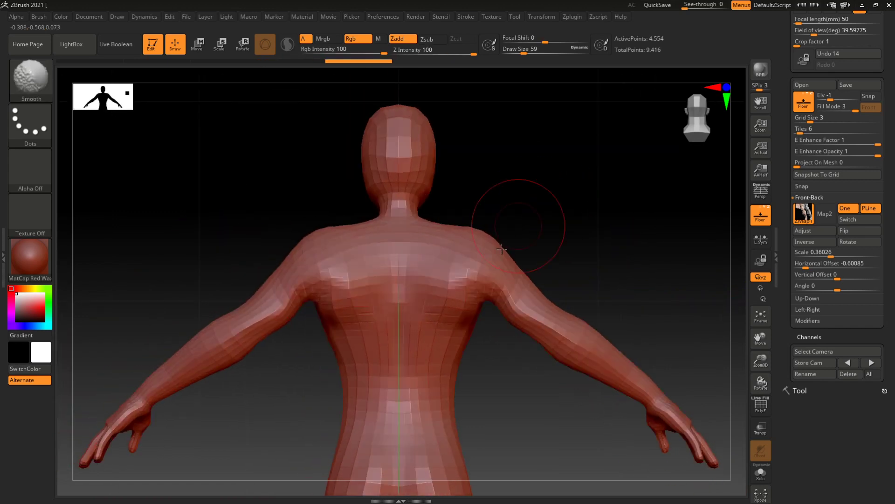
{"action": "left_click_drag", "start_coordinate": [546, 247], "coordinate": [590, 297]}
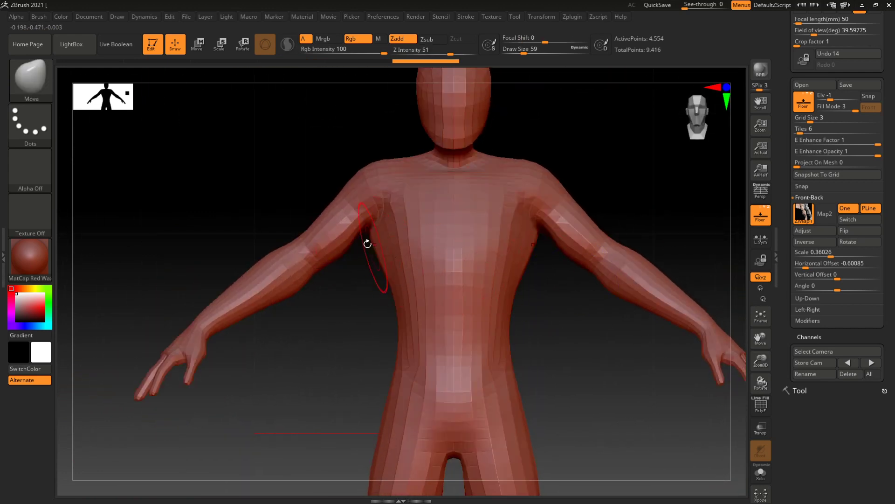
Reshape the shoulders and chest in side and three-quarter views with the Move brush at Draw Size 65
{"action": "left_click_drag", "start_coordinate": [335, 163], "coordinate": [450, 200]}
{"action": "key", "text": "space"}
{"action": "mouse_move", "coordinate": [598, 176]}
{"action": "left_mouse_down"}
{"action": "mouse_move", "coordinate": [625, 174]}
{"action": "mouse_move", "coordinate": [621, 205]}
{"action": "left_mouse_up"}
{"action": "mouse_move", "coordinate": [373, 158]}
{"action": "left_mouse_down"}
{"action": "mouse_move", "coordinate": [372, 130]}
{"action": "mouse_move", "coordinate": [310, 116]}
{"action": "left_mouse_up"}
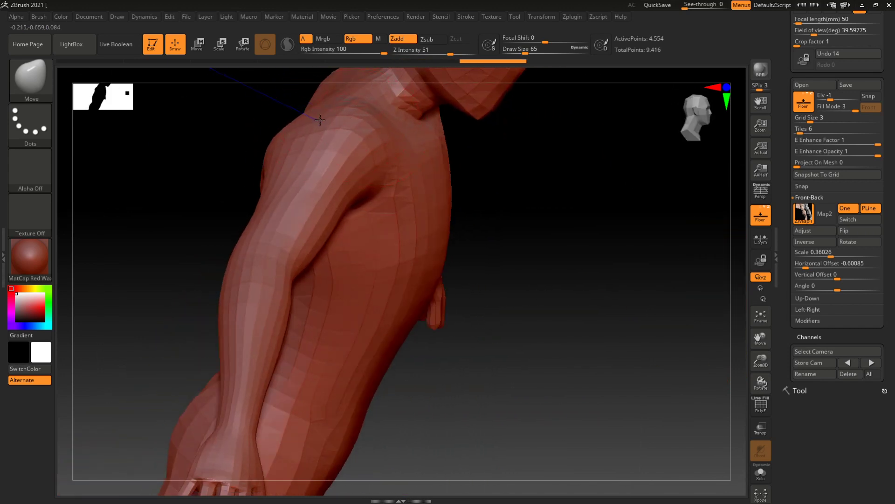
{"action": "mouse_move", "coordinate": [523, 177]}
{"action": "left_mouse_down"}
{"action": "mouse_move", "coordinate": [534, 180]}
{"action": "mouse_move", "coordinate": [519, 176]}
{"action": "left_mouse_up"}
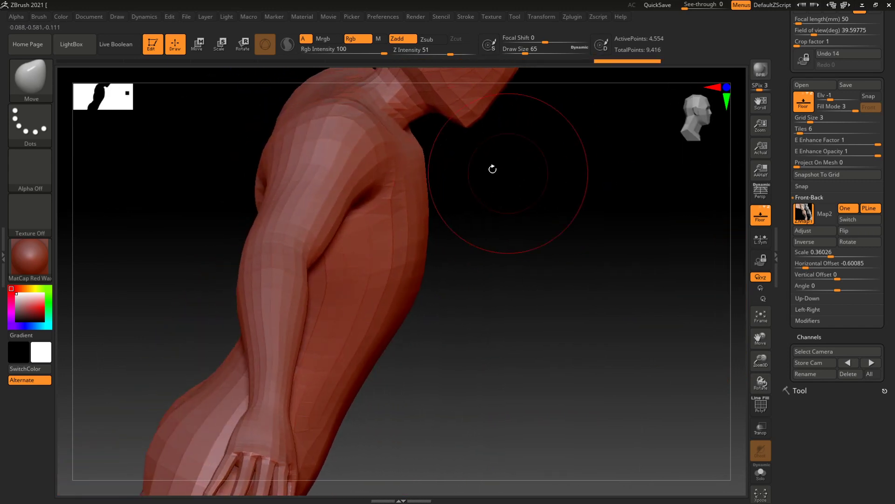
{"action": "mouse_move", "coordinate": [448, 196]}
{"action": "left_mouse_down"}
{"action": "mouse_move", "coordinate": [528, 197]}
{"action": "mouse_move", "coordinate": [480, 216]}
{"action": "mouse_move", "coordinate": [510, 210]}
{"action": "mouse_move", "coordinate": [494, 222]}
{"action": "left_mouse_up"}
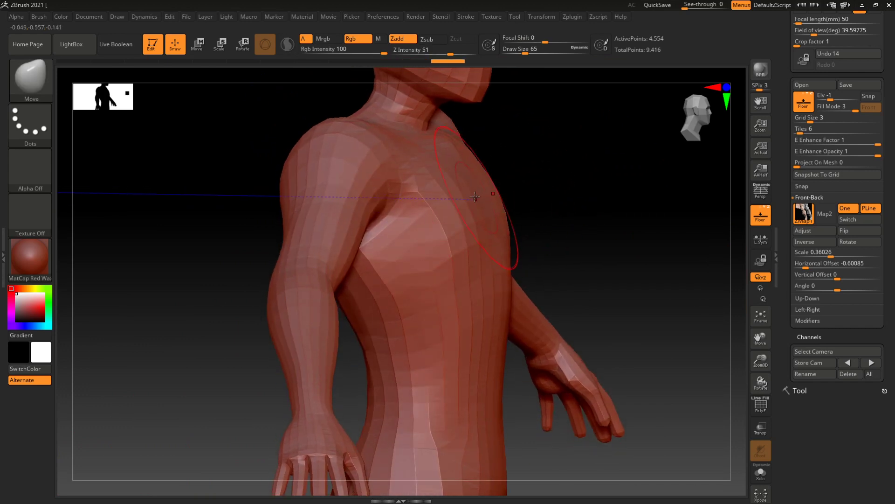
{"action": "left_click_drag", "start_coordinate": [586, 224], "coordinate": [569, 229], "text": "shift"}
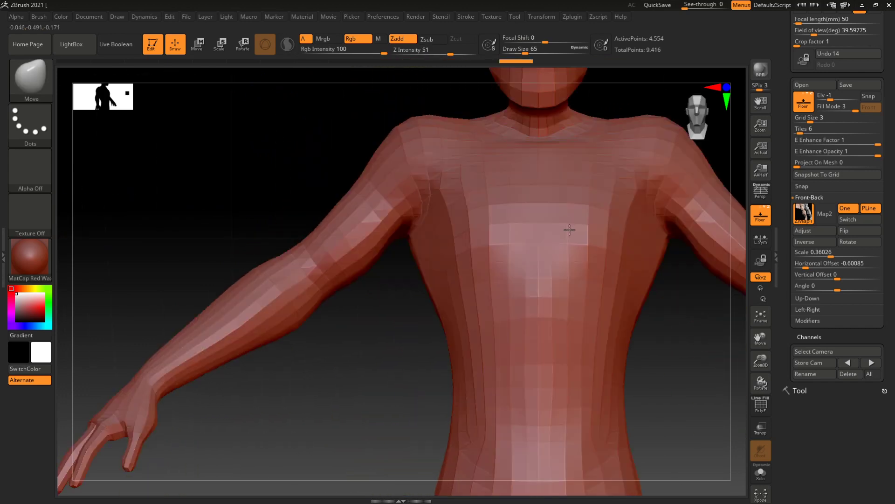
Shape the thighs and buttocks in side view with the Move brush at Draw Size 80
{"action": "left_click_drag", "start_coordinate": [420, 340], "coordinate": [390, 294], "text": "alt"}
{"action": "mouse_move", "coordinate": [588, 332]}
{"action": "left_mouse_down", "text": "alt"}
{"action": "mouse_move", "coordinate": [512, 271]}
{"action": "mouse_move", "coordinate": [510, 372]}
{"action": "mouse_move", "coordinate": [536, 226]}
{"action": "mouse_move", "coordinate": [561, 252]}
{"action": "mouse_move", "coordinate": [527, 253]}
{"action": "left_mouse_up", "text": "alt"}
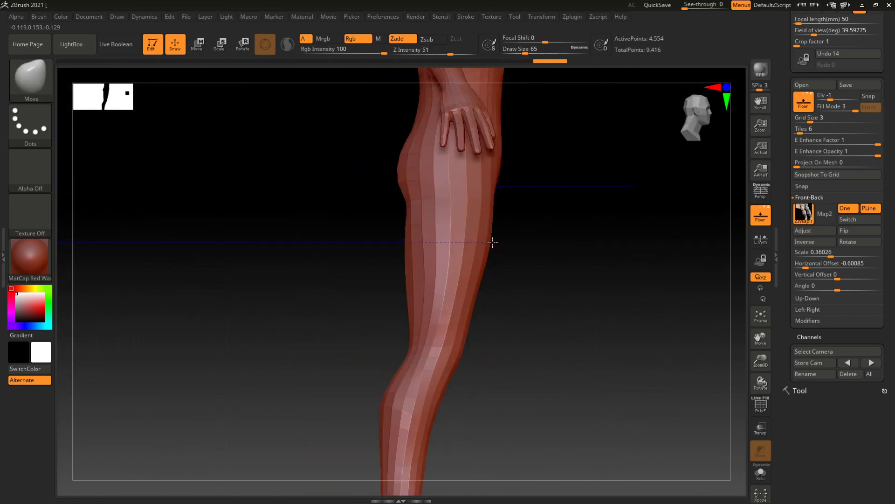
{"action": "key", "text": "space"}
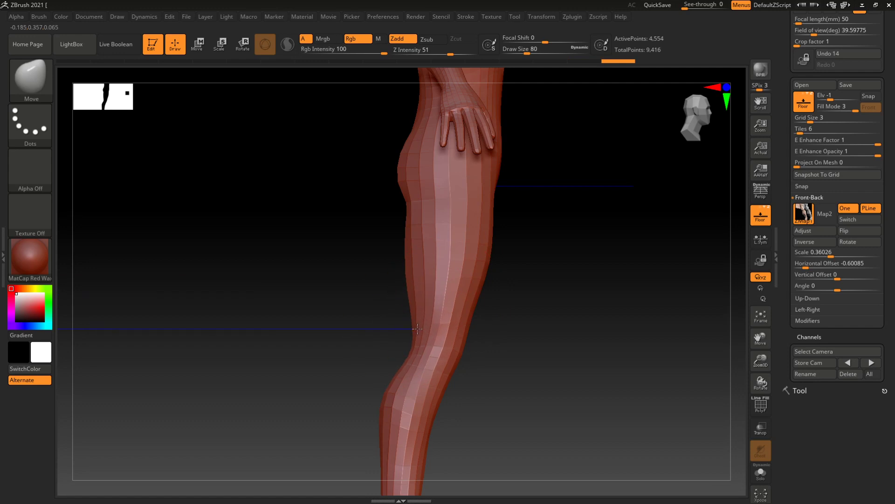
{"action": "left_click_drag", "start_coordinate": [413, 261], "coordinate": [407, 259]}
{"action": "left_click_drag", "start_coordinate": [550, 191], "coordinate": [528, 188]}
{"action": "left_click_drag", "start_coordinate": [410, 171], "coordinate": [399, 171]}
{"action": "left_click_drag", "start_coordinate": [363, 208], "coordinate": [390, 180], "text": "shift"}
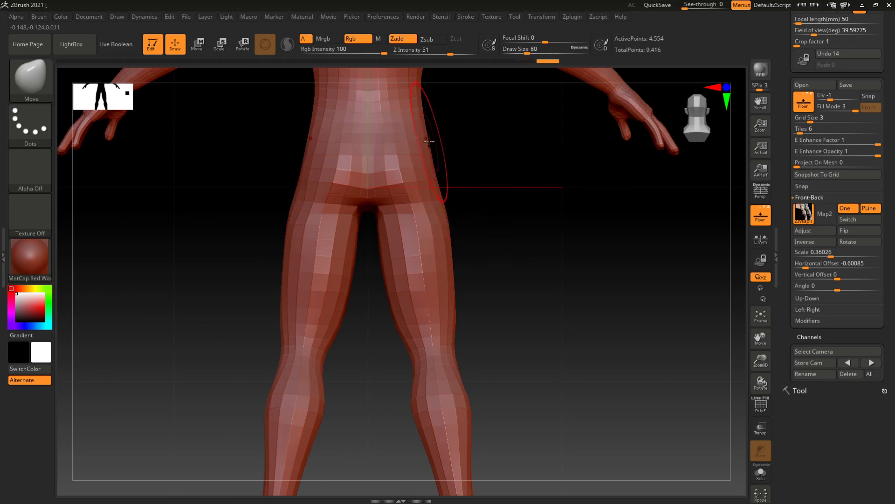
Adjust the contours of the hips, knees and calves from the back and front, keeping See-through at 0
{"action": "left_click_drag", "start_coordinate": [511, 183], "coordinate": [513, 236], "text": "alt"}
{"action": "mouse_move", "coordinate": [601, 366]}
{"action": "left_mouse_down"}
{"action": "mouse_move", "coordinate": [506, 253]}
{"action": "mouse_move", "coordinate": [521, 317]}
{"action": "mouse_move", "coordinate": [486, 256]}
{"action": "mouse_move", "coordinate": [461, 263]}
{"action": "left_mouse_up"}
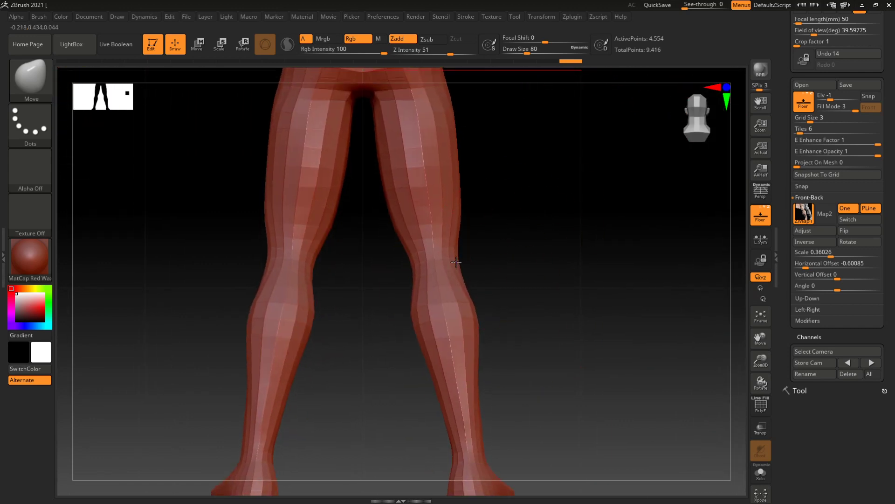
{"action": "mouse_move", "coordinate": [685, 5]}
{"action": "left_mouse_down"}
{"action": "mouse_move", "coordinate": [714, 7]}
{"action": "mouse_move", "coordinate": [686, 7]}
{"action": "left_mouse_up"}
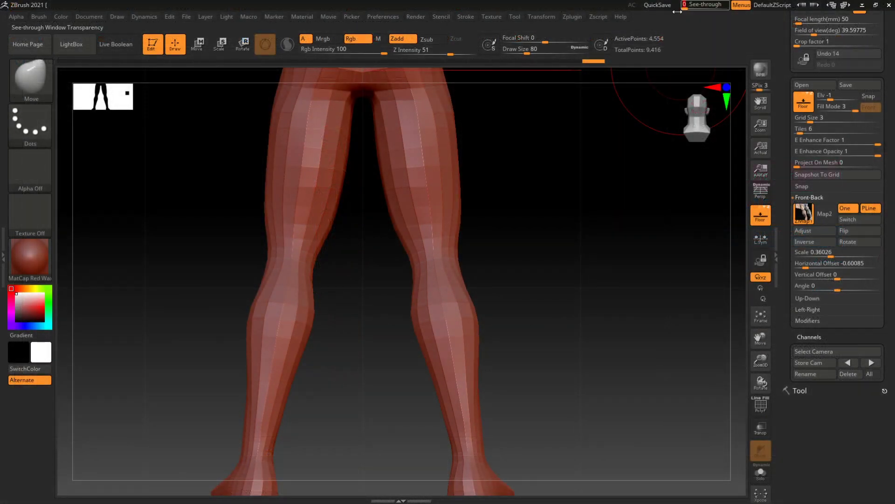
{"action": "left_click_drag", "start_coordinate": [534, 270], "coordinate": [546, 228], "text": "alt"}
{"action": "left_click_drag", "start_coordinate": [533, 304], "coordinate": [572, 219]}
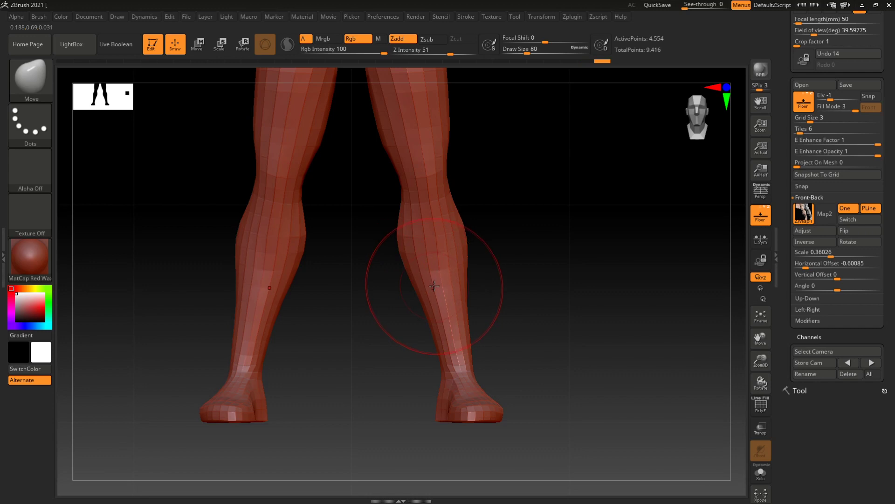
{"action": "right_click_drag", "start_coordinate": [538, 189], "coordinate": [516, 285], "text": "ctrl"}
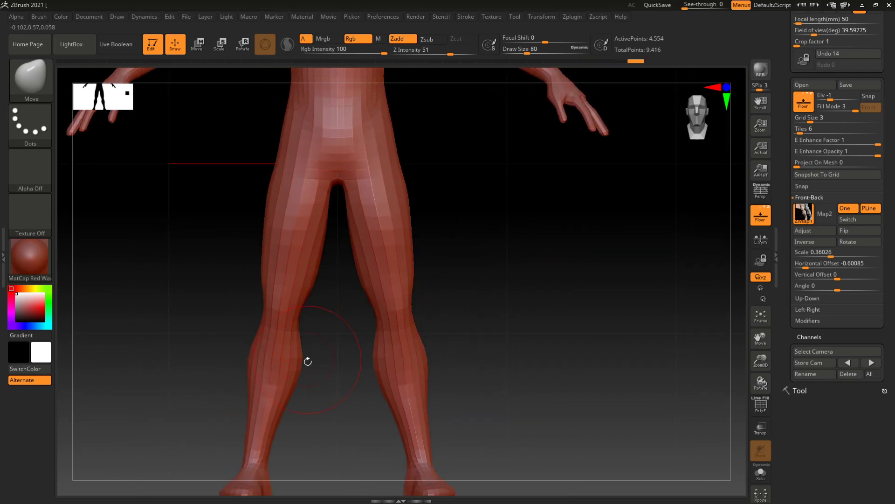
{"action": "right_click_drag", "start_coordinate": [334, 389], "coordinate": [334, 342]}
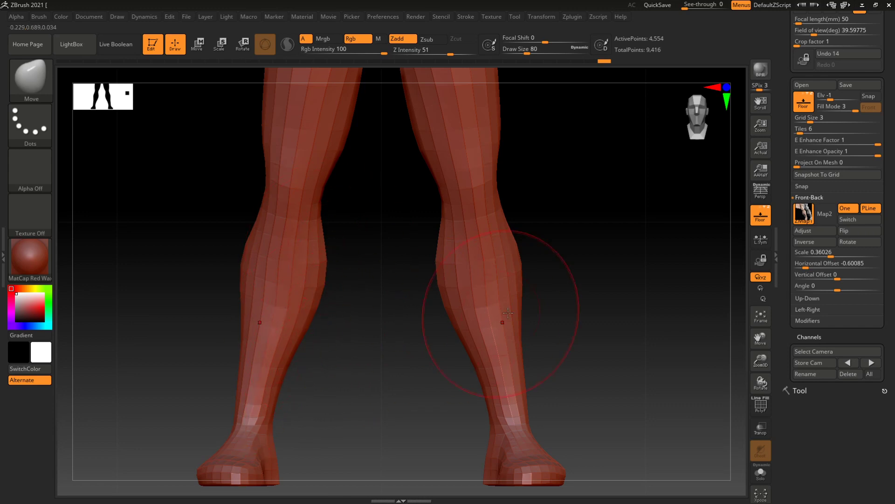
Switch to the browser and examine the chest, shoulder and abdominal muscles of the Sketchfab ecorche model from several angles
{"action": "mouse_move", "coordinate": [571, 278]}
{"action": "left_mouse_down", "text": "alt"}
{"action": "mouse_move", "coordinate": [551, 236]}
{"action": "mouse_move", "coordinate": [520, 209]}
{"action": "mouse_move", "coordinate": [517, 237]}
{"action": "left_mouse_up", "text": "alt"}
{"action": "mouse_move", "coordinate": [394, 278]}
{"action": "left_mouse_down", "text": "alt"}
{"action": "mouse_move", "coordinate": [480, 286]}
{"action": "mouse_move", "coordinate": [526, 276]}
{"action": "left_mouse_up", "text": "alt"}
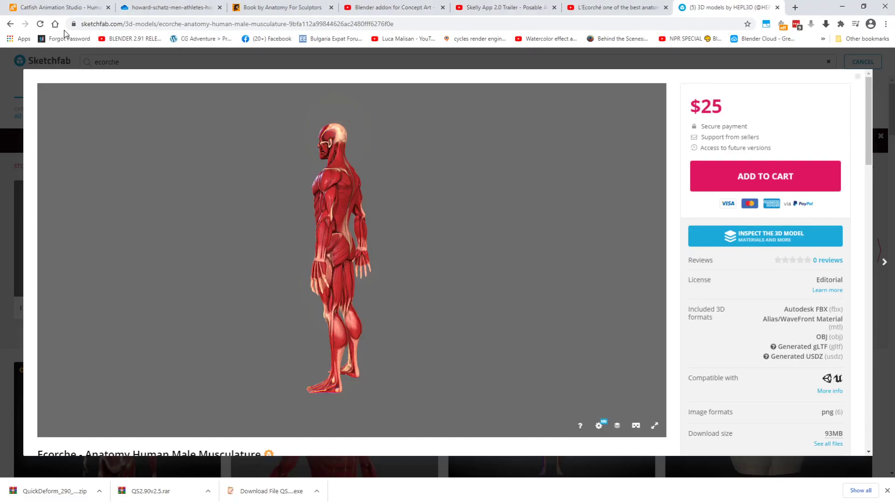
{"action": "left_click_drag", "start_coordinate": [429, 179], "coordinate": [516, 167]}
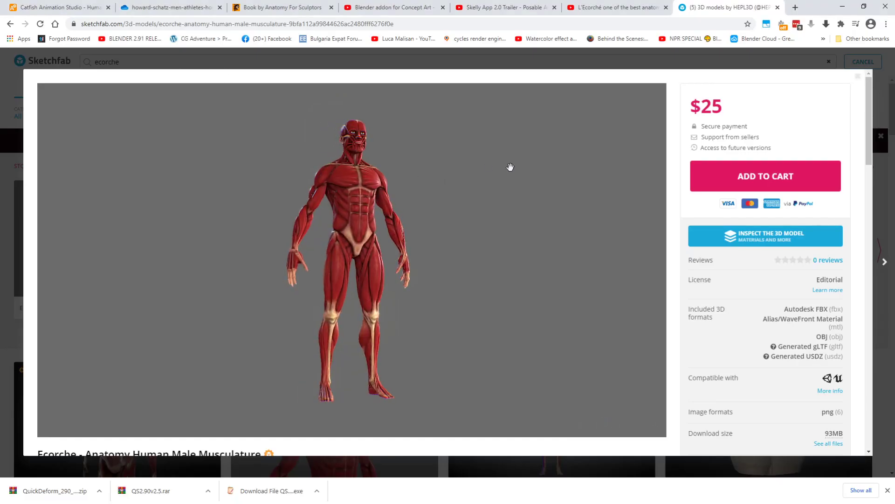
{"action": "scroll", "coordinate": [462, 181], "scroll_direction": "up", "scroll_amount": 6}
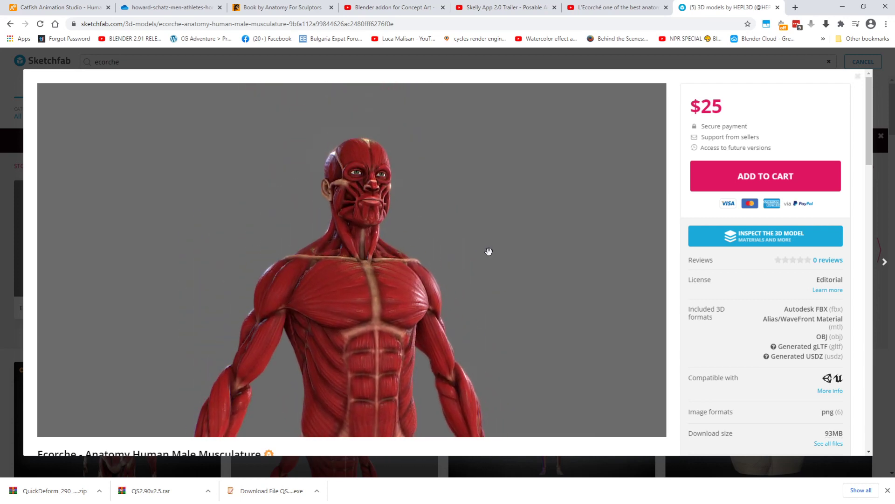
{"action": "mouse_move", "coordinate": [485, 267]}
{"action": "right_mouse_down"}
{"action": "mouse_move", "coordinate": [502, 238]}
{"action": "mouse_move", "coordinate": [477, 222]}
{"action": "right_mouse_up"}
{"action": "scroll", "coordinate": [500, 184], "scroll_direction": "up", "scroll_amount": 3}
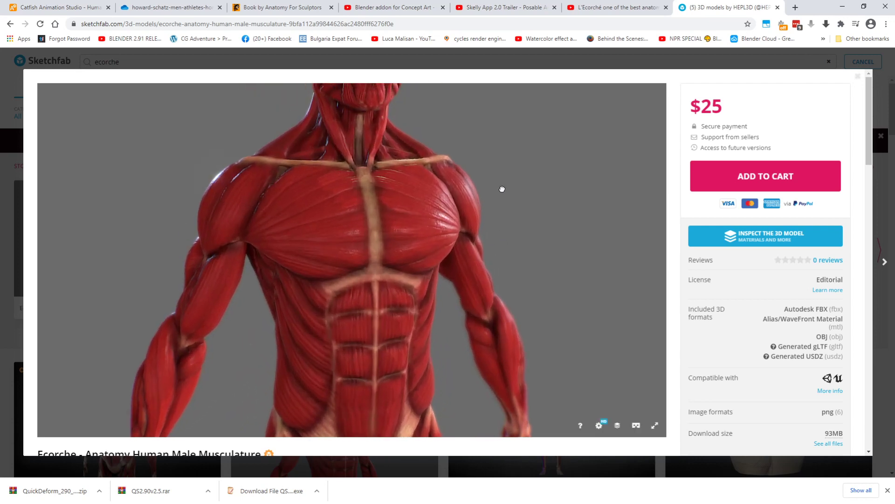
{"action": "right_click_drag", "start_coordinate": [499, 184], "coordinate": [466, 201]}
{"action": "mouse_move", "coordinate": [466, 202]}
{"action": "left_mouse_down"}
{"action": "mouse_move", "coordinate": [496, 184]}
{"action": "mouse_move", "coordinate": [270, 237]}
{"action": "left_mouse_up"}
{"action": "scroll", "coordinate": [470, 189], "scroll_direction": "down", "scroll_amount": 2}
{"action": "mouse_move", "coordinate": [512, 224]}
{"action": "left_mouse_down"}
{"action": "mouse_move", "coordinate": [512, 216]}
{"action": "mouse_move", "coordinate": [532, 219]}
{"action": "mouse_move", "coordinate": [510, 236]}
{"action": "left_mouse_up"}
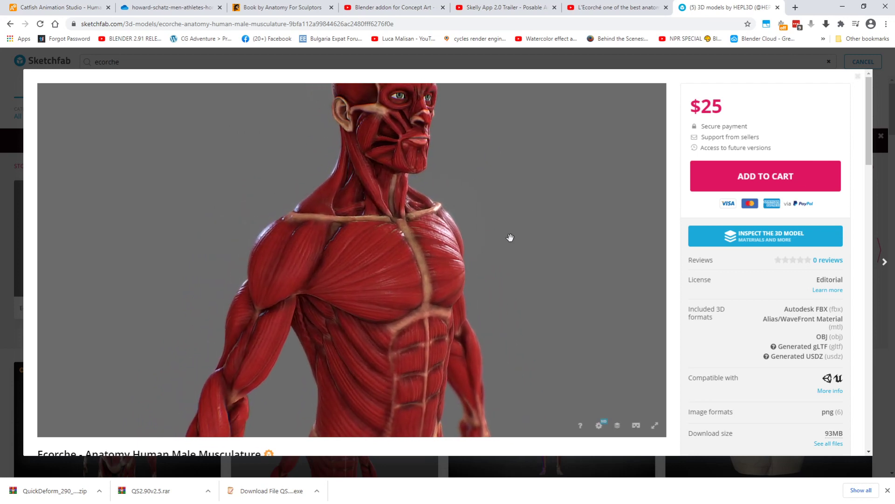
{"action": "scroll", "coordinate": [524, 226], "scroll_direction": "up", "scroll_amount": 2}
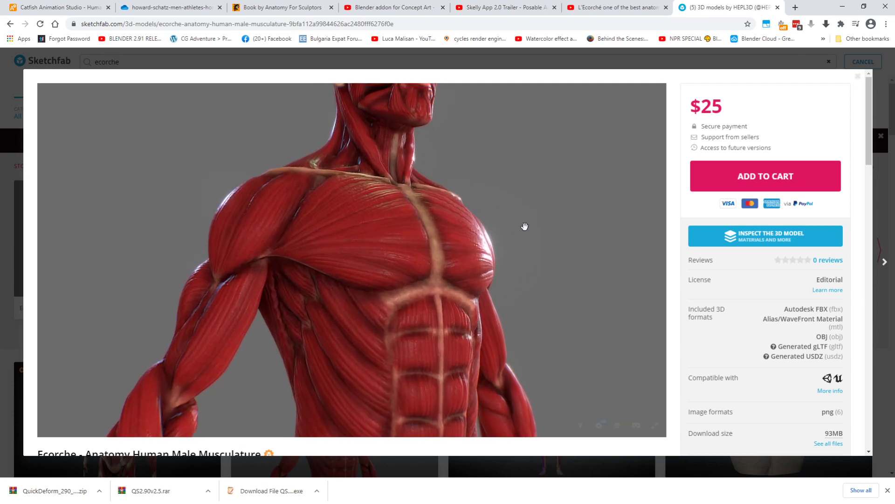
{"action": "left_click_drag", "start_coordinate": [525, 226], "coordinate": [509, 236]}
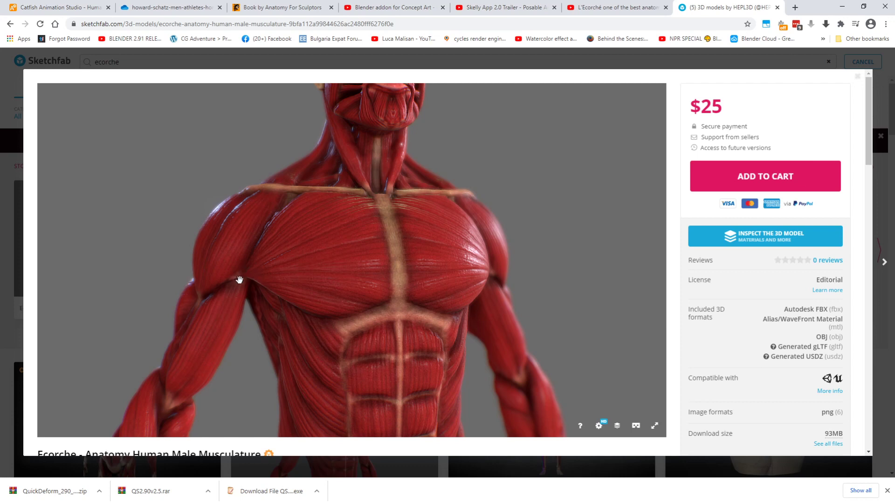
Examine the ecorche model's pectoral muscles, collarbones and upper arms from the front and three-quarter views
{"action": "left_click_drag", "start_coordinate": [536, 203], "coordinate": [505, 219]}
{"action": "double_click", "coordinate": [352, 259]}
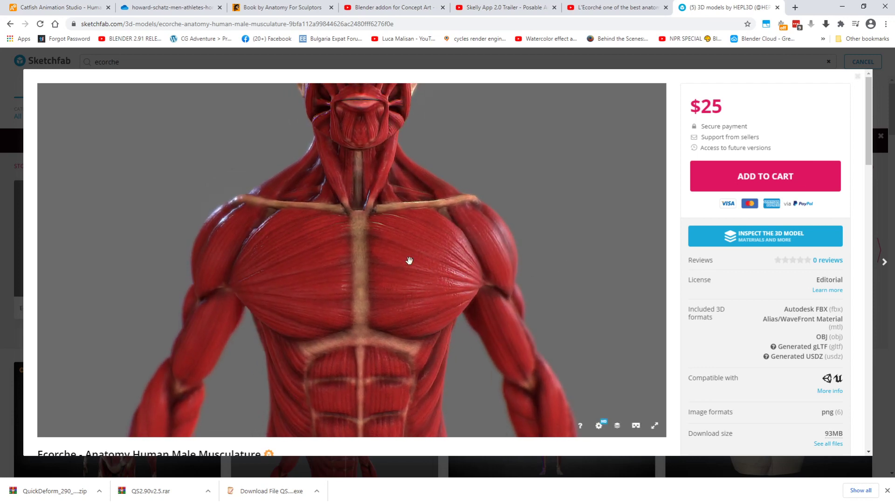
{"action": "mouse_move", "coordinate": [489, 253]}
{"action": "left_mouse_down"}
{"action": "mouse_move", "coordinate": [551, 233]}
{"action": "mouse_move", "coordinate": [476, 246]}
{"action": "left_mouse_up"}
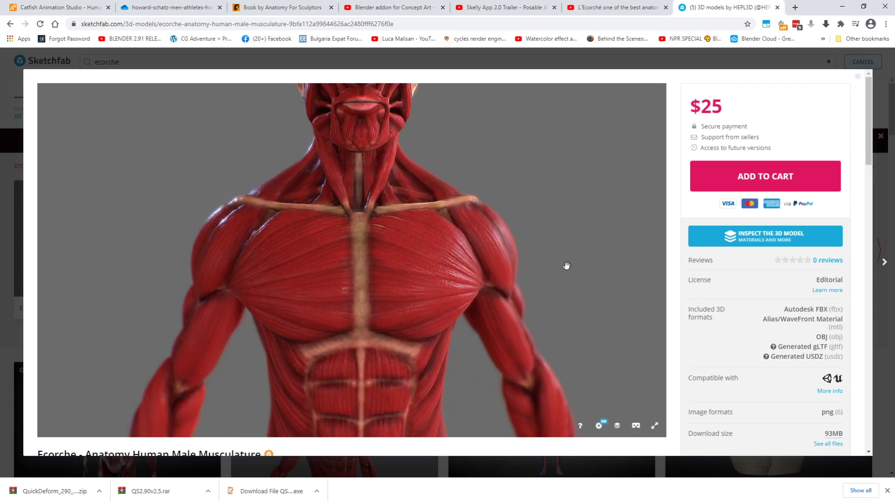
{"action": "scroll", "coordinate": [565, 257], "scroll_direction": "down", "scroll_amount": 2}
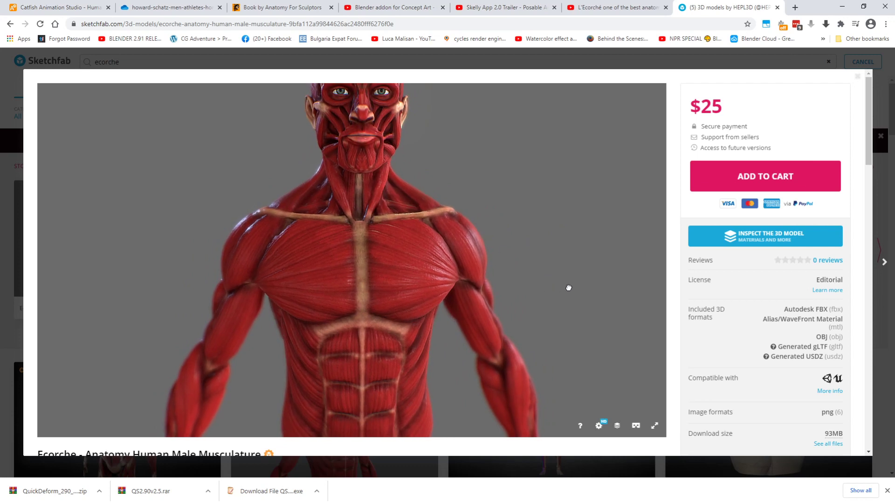
{"action": "left_click_drag", "start_coordinate": [562, 287], "coordinate": [589, 279]}
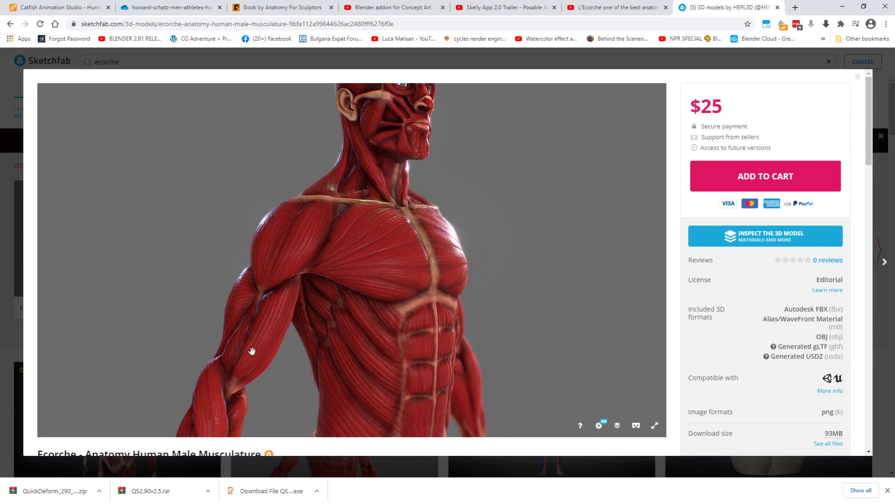
{"action": "mouse_move", "coordinate": [556, 286]}
{"action": "left_mouse_down"}
{"action": "mouse_move", "coordinate": [546, 282]}
{"action": "mouse_move", "coordinate": [560, 284]}
{"action": "left_mouse_up"}
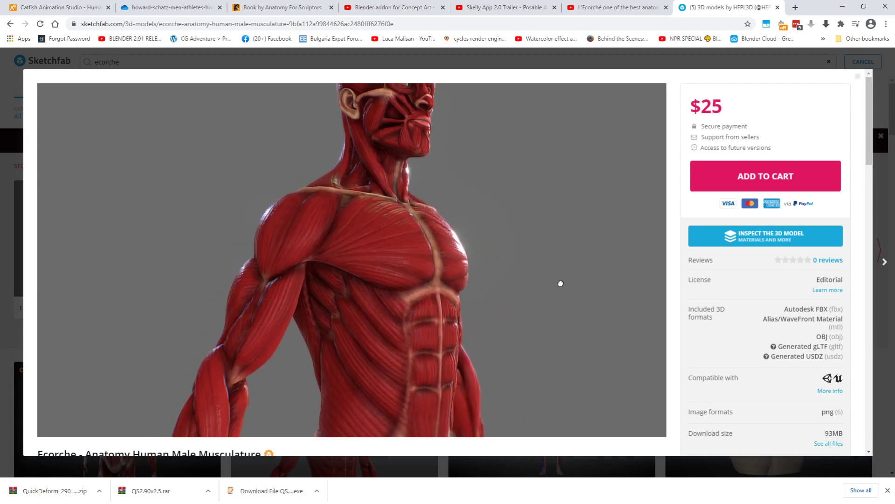
Examine the side torso muscles and abdominals of the ecorche model up close from both sides and the front
{"action": "left_click_drag", "start_coordinate": [376, 330], "coordinate": [524, 336]}
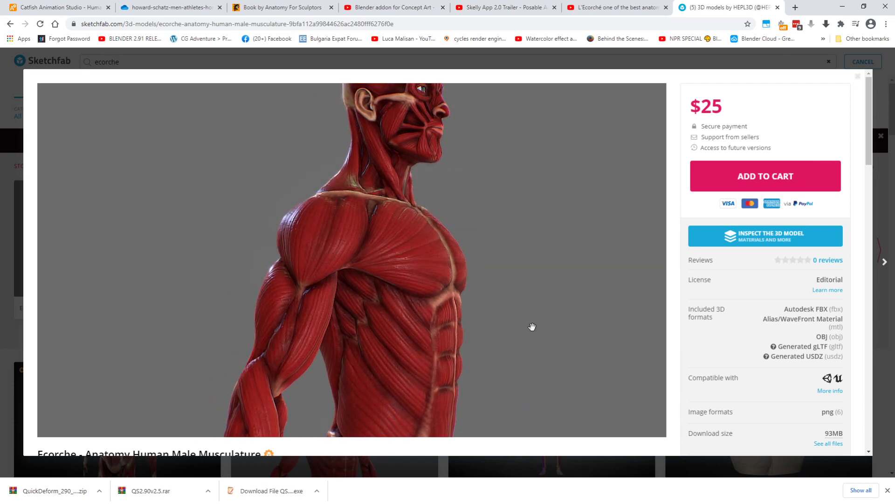
{"action": "scroll", "coordinate": [527, 303], "scroll_direction": "up", "scroll_amount": 3}
{"action": "scroll", "coordinate": [371, 245], "scroll_direction": "up", "scroll_amount": 3}
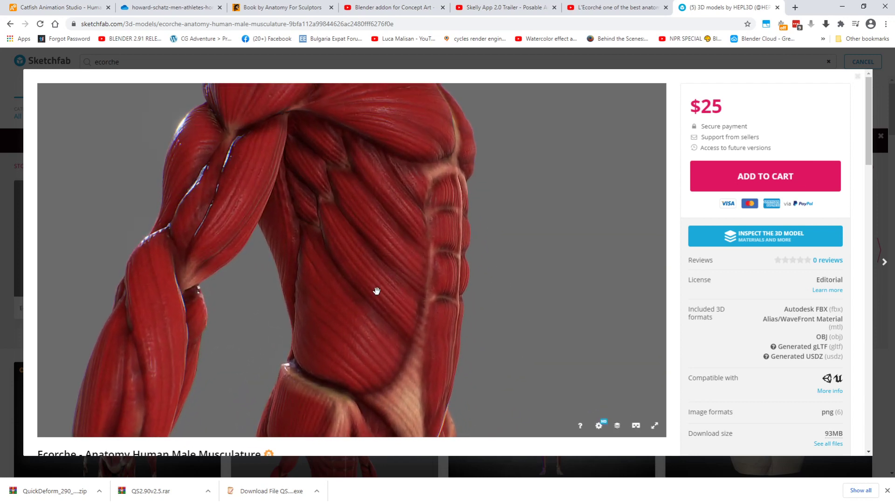
{"action": "left_click_drag", "start_coordinate": [545, 285], "coordinate": [503, 284]}
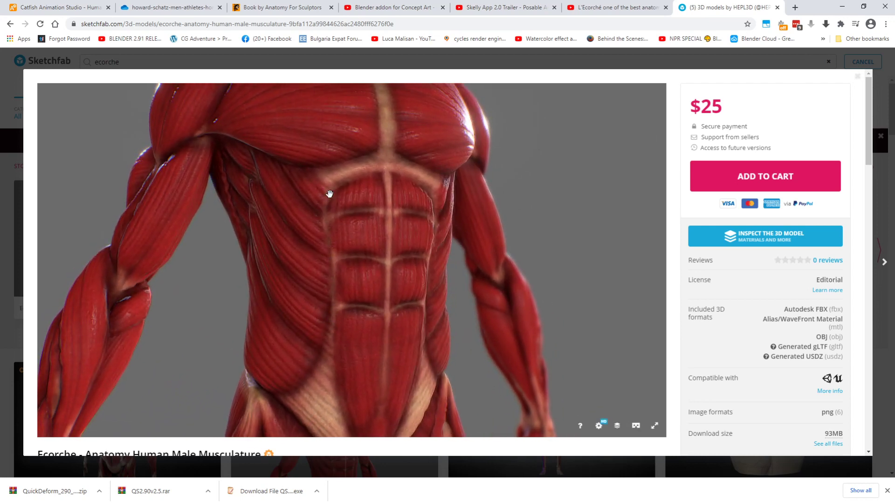
{"action": "left_click_drag", "start_coordinate": [506, 222], "coordinate": [402, 214]}
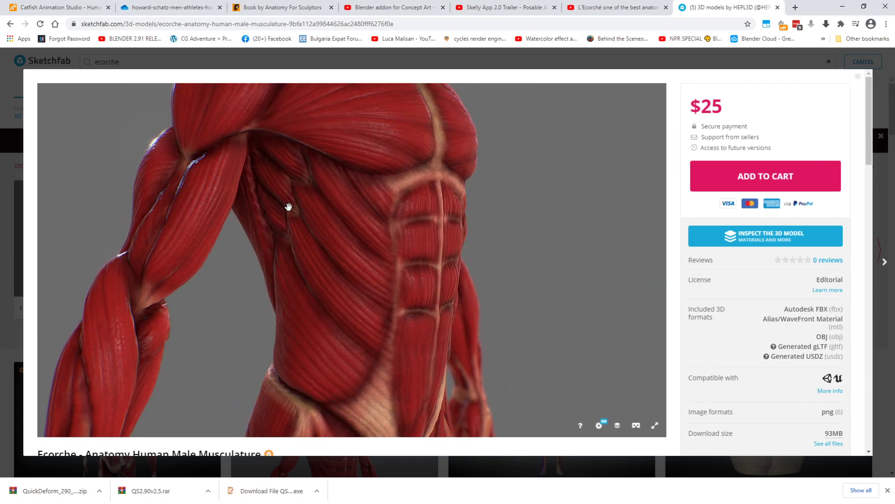
{"action": "mouse_move", "coordinate": [518, 227]}
{"action": "left_mouse_down"}
{"action": "mouse_move", "coordinate": [475, 225]}
{"action": "mouse_move", "coordinate": [419, 260]}
{"action": "mouse_move", "coordinate": [393, 206]}
{"action": "left_mouse_up"}
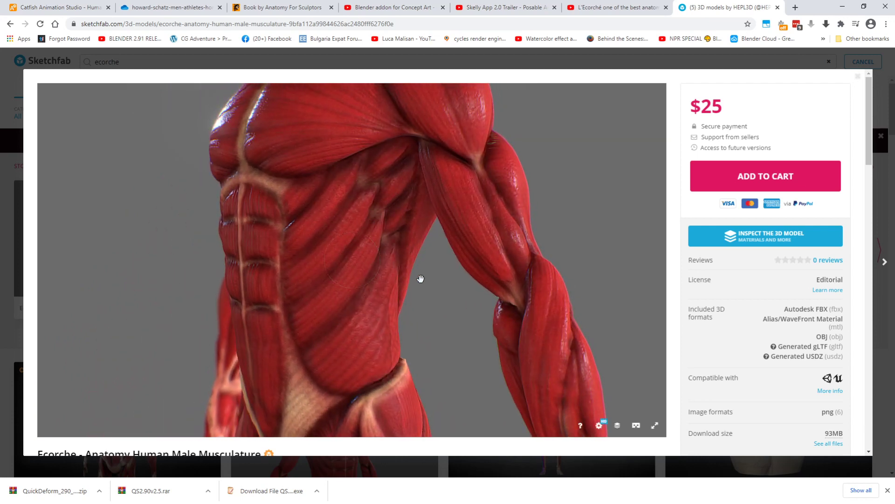
{"action": "left_click_drag", "start_coordinate": [418, 264], "coordinate": [468, 285]}
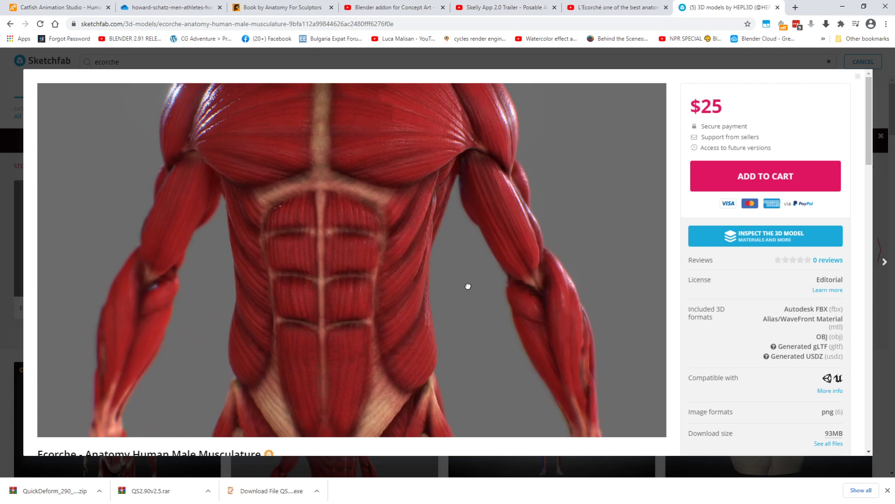
{"action": "scroll", "coordinate": [467, 280], "scroll_direction": "down", "scroll_amount": 3}
{"action": "scroll", "coordinate": [540, 210], "scroll_direction": "down", "scroll_amount": 3}
{"action": "scroll", "coordinate": [500, 259], "scroll_direction": "up", "scroll_amount": 3}
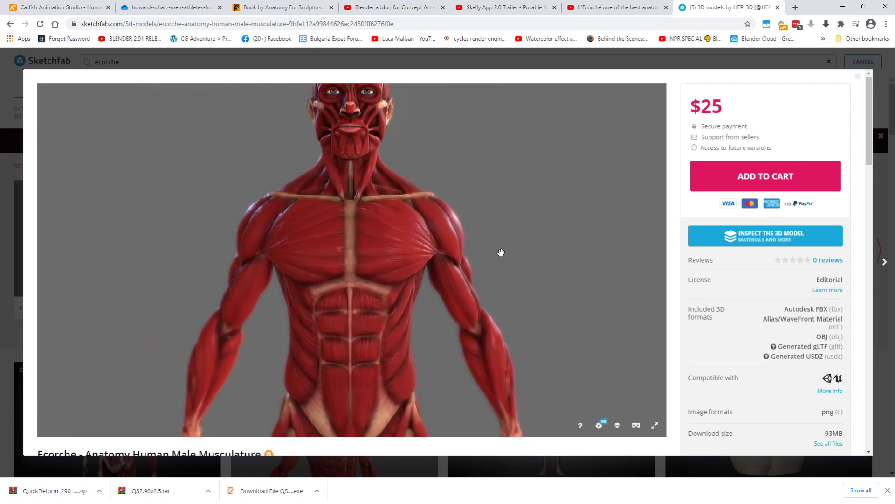
{"action": "scroll", "coordinate": [501, 253], "scroll_direction": "up", "scroll_amount": 2}
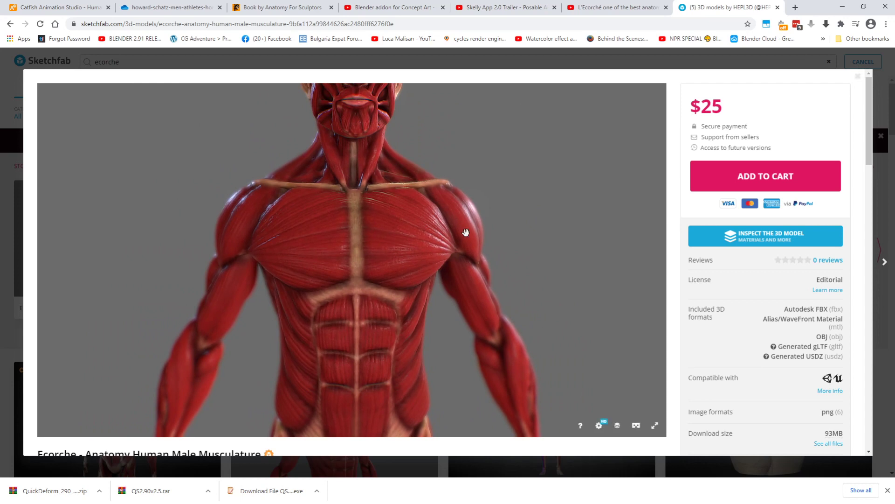
Examine how the ecorche model's deltoid meets the chest and upper arm in three-quarter and side views
{"action": "left_click_drag", "start_coordinate": [538, 261], "coordinate": [522, 250]}
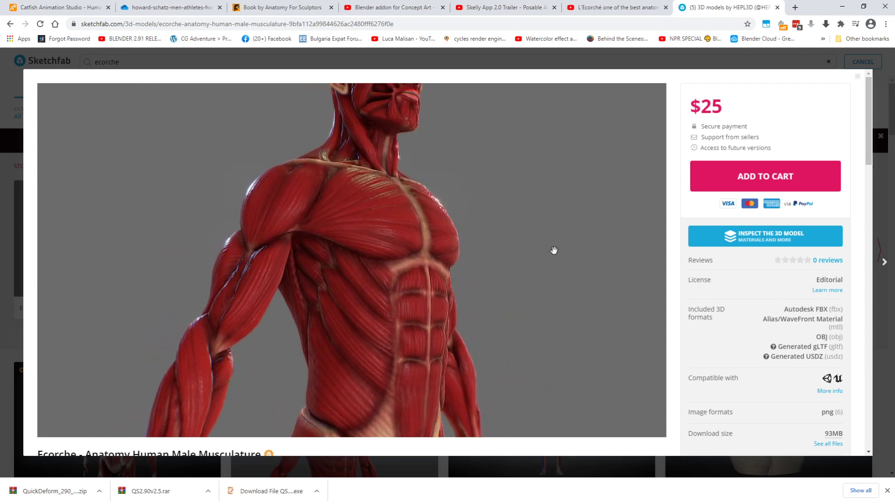
{"action": "scroll", "coordinate": [488, 254], "scroll_direction": "up", "scroll_amount": 3}
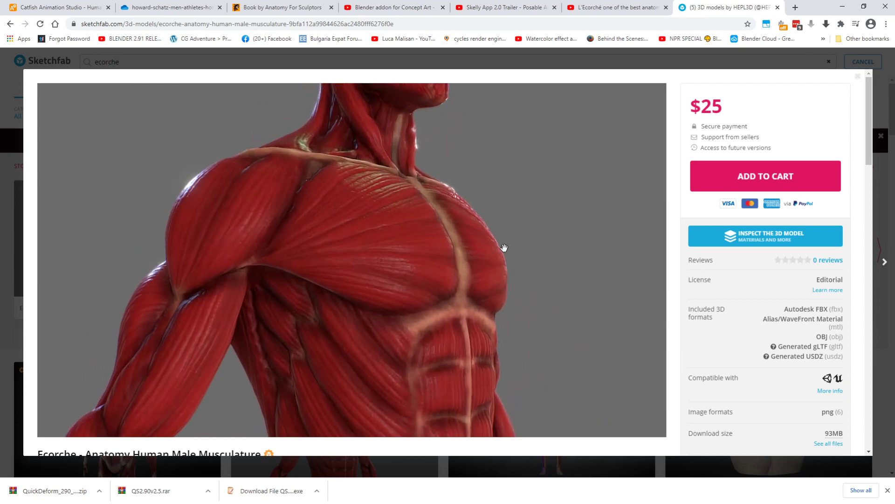
{"action": "scroll", "coordinate": [532, 254], "scroll_direction": "down", "scroll_amount": 2}
{"action": "left_click_drag", "start_coordinate": [526, 283], "coordinate": [520, 263]}
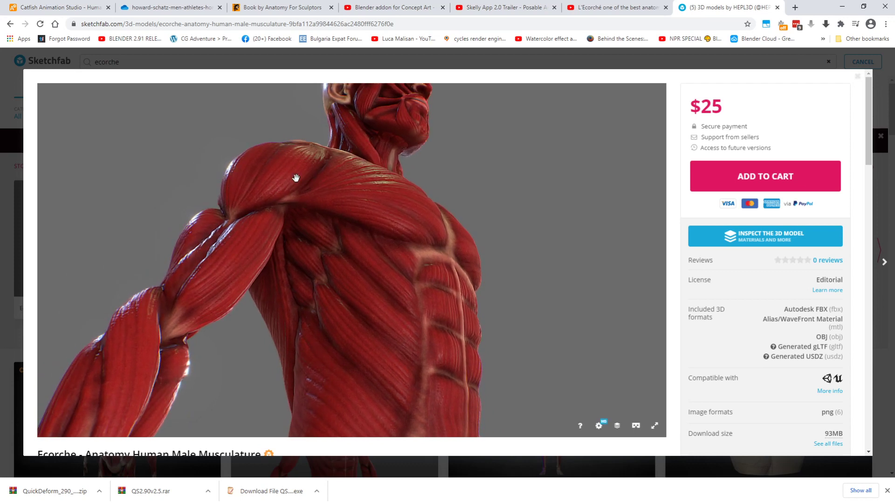
{"action": "left_click_drag", "start_coordinate": [488, 161], "coordinate": [309, 214]}
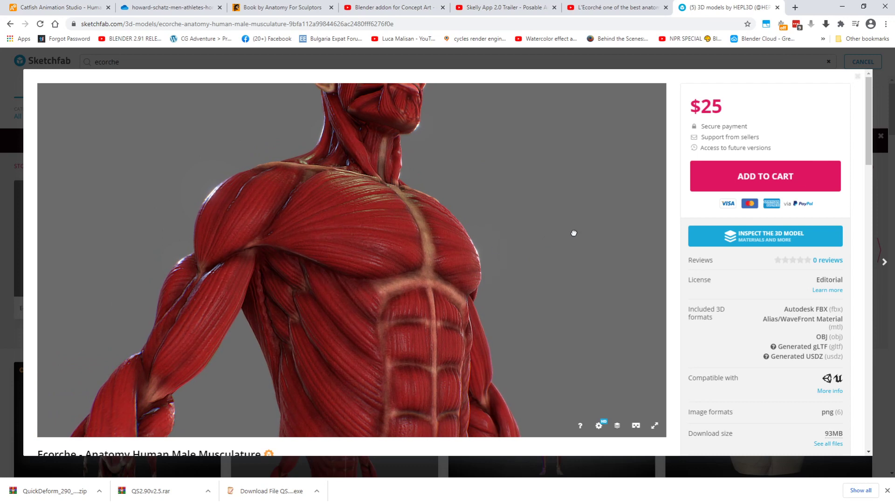
{"action": "left_click_drag", "start_coordinate": [576, 231], "coordinate": [555, 241]}
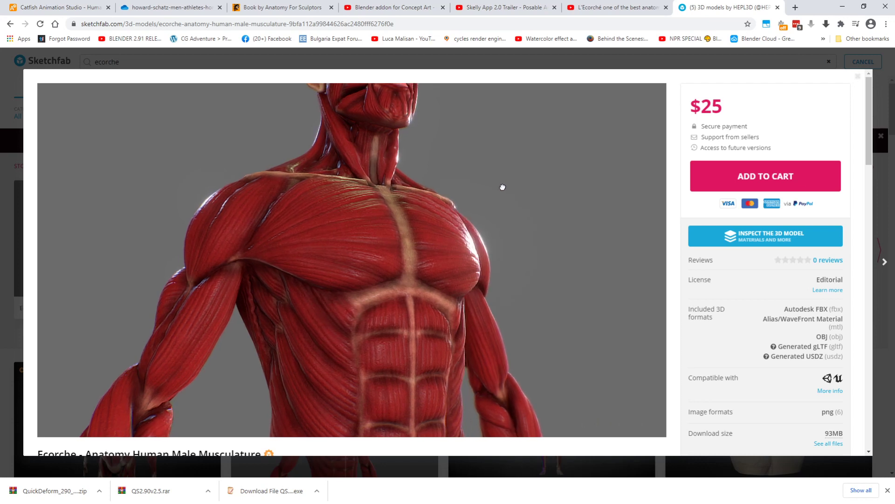
{"action": "mouse_move", "coordinate": [506, 184]}
{"action": "left_mouse_down"}
{"action": "mouse_move", "coordinate": [512, 195]}
{"action": "mouse_move", "coordinate": [569, 190]}
{"action": "left_mouse_up"}
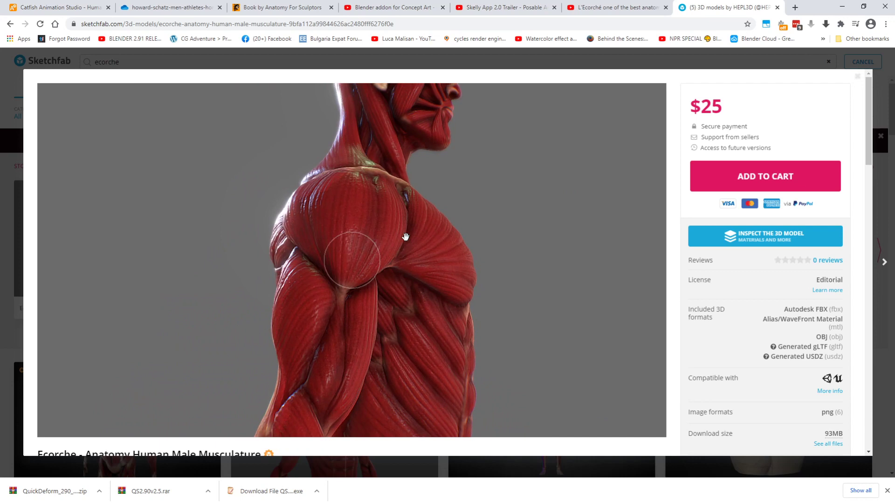
{"action": "left_click_drag", "start_coordinate": [502, 224], "coordinate": [450, 222]}
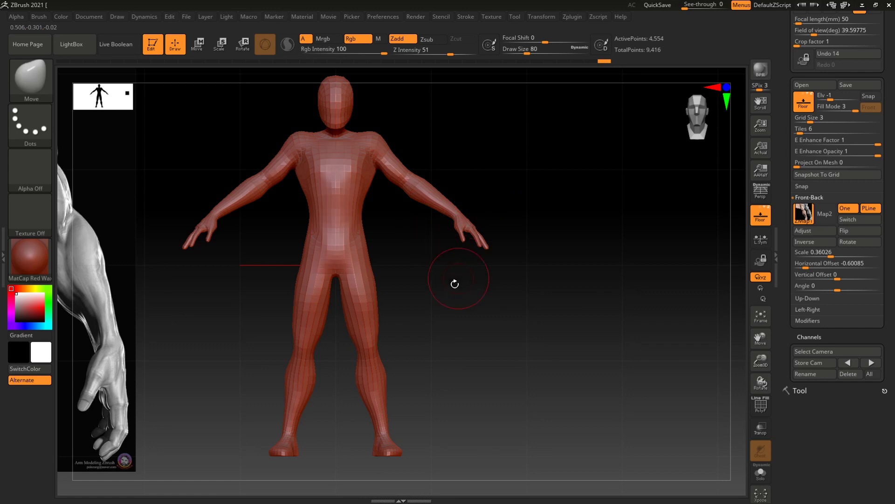
Switch back to ZBrush and select the Inflat brush with Draw Size 56 for the figure's upper body
{"action": "mouse_move", "coordinate": [456, 281]}
{"action": "left_mouse_down", "text": "alt"}
{"action": "mouse_move", "coordinate": [546, 144]}
{"action": "mouse_move", "coordinate": [520, 374]}
{"action": "left_mouse_up", "text": "alt"}
{"action": "left_click_drag", "start_coordinate": [519, 262], "coordinate": [519, 382], "text": "alt"}
{"action": "left_click_drag", "start_coordinate": [569, 236], "coordinate": [575, 378], "text": "alt"}
{"action": "mouse_move", "coordinate": [583, 182]}
{"action": "left_mouse_down"}
{"action": "mouse_move", "coordinate": [590, 190]}
{"action": "mouse_move", "coordinate": [583, 186]}
{"action": "left_mouse_up"}
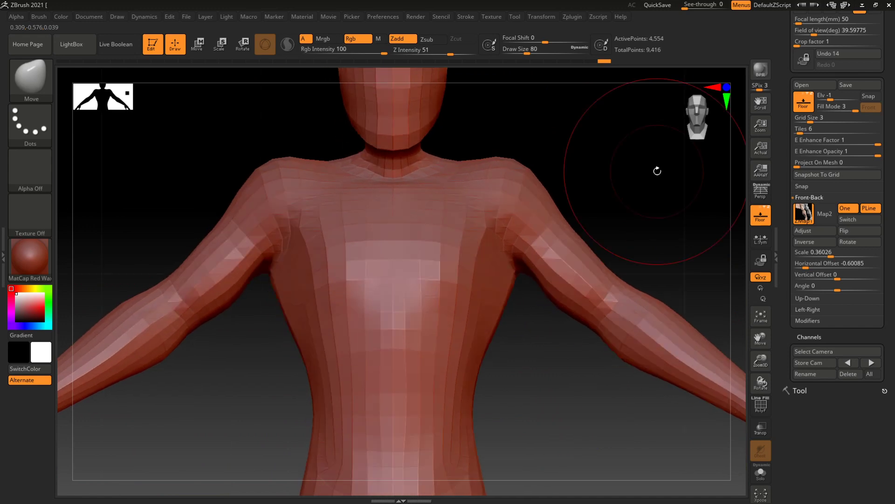
{"action": "left_click", "coordinate": [35, 86]}
{"action": "key", "text": "i"}
{"action": "key", "text": "n"}
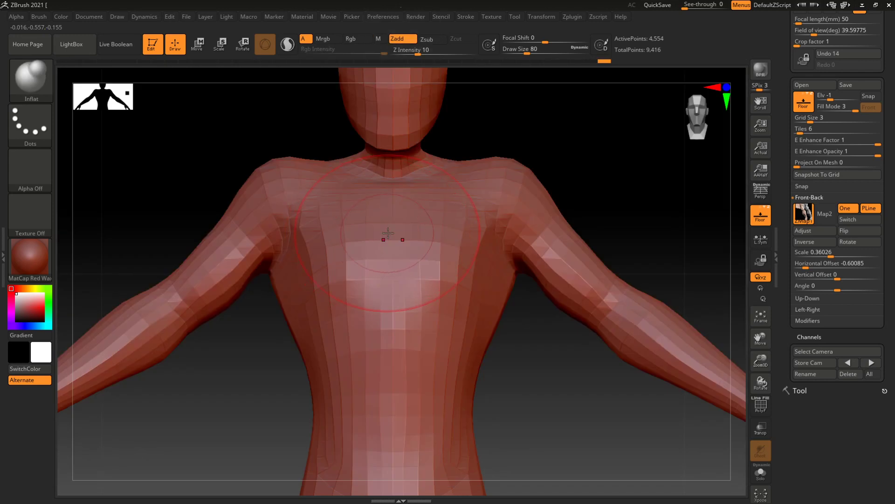
{"action": "key", "text": "space"}
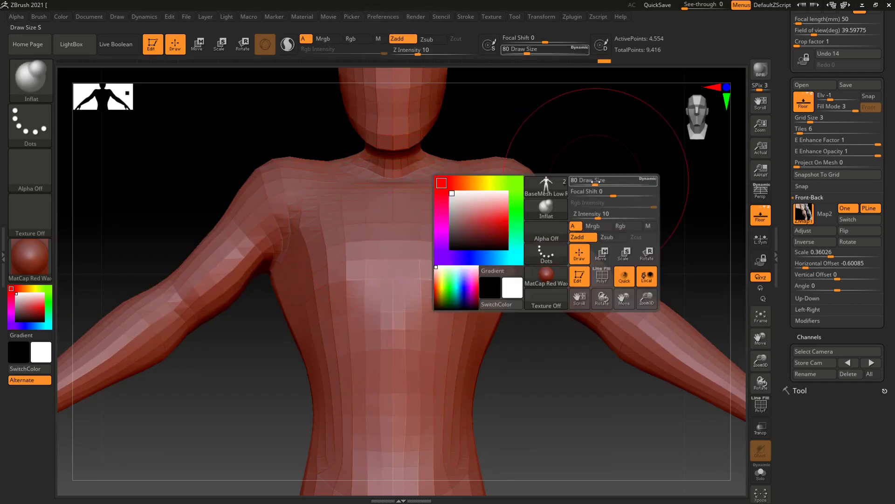
Try inflating the upper arms with the Dots stroke, undo it, and turn off the floor grid with its reference image
{"action": "mouse_move", "coordinate": [563, 256]}
{"action": "left_mouse_down"}
{"action": "mouse_move", "coordinate": [546, 247]}
{"action": "mouse_move", "coordinate": [582, 274]}
{"action": "mouse_move", "coordinate": [597, 251]}
{"action": "mouse_move", "coordinate": [606, 290]}
{"action": "mouse_move", "coordinate": [646, 242]}
{"action": "left_mouse_up"}
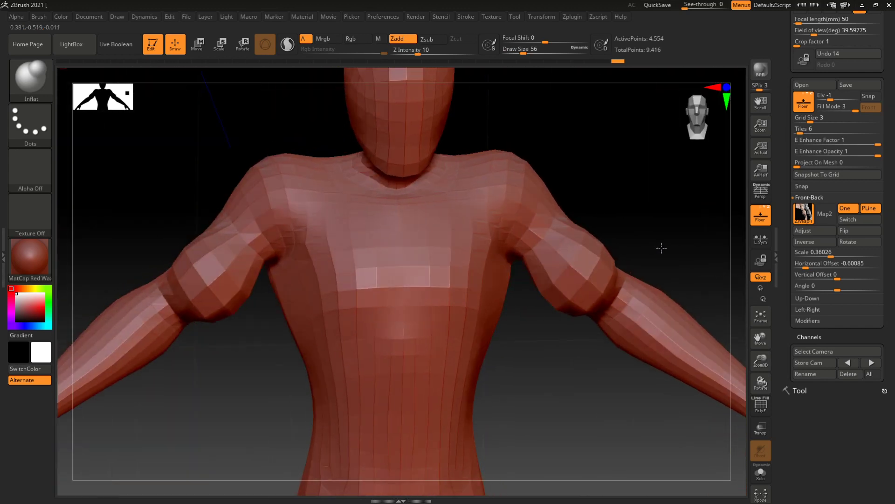
{"action": "key", "text": "ctrl"}
{"action": "left_click", "coordinate": [761, 217]}
{"action": "mouse_move", "coordinate": [656, 229]}
{"action": "left_mouse_down"}
{"action": "mouse_move", "coordinate": [664, 228]}
{"action": "mouse_move", "coordinate": [642, 243]}
{"action": "mouse_move", "coordinate": [660, 206]}
{"action": "mouse_move", "coordinate": [613, 170]}
{"action": "mouse_move", "coordinate": [640, 195]}
{"action": "mouse_move", "coordinate": [602, 247]}
{"action": "left_mouse_up"}
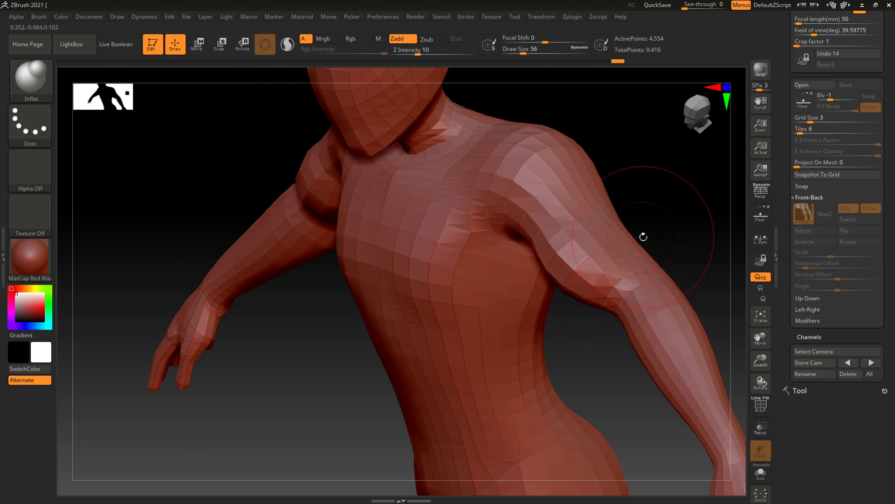
{"action": "mouse_move", "coordinate": [659, 199]}
{"action": "left_mouse_down"}
{"action": "mouse_move", "coordinate": [678, 202]}
{"action": "mouse_move", "coordinate": [685, 182]}
{"action": "mouse_move", "coordinate": [679, 213]}
{"action": "mouse_move", "coordinate": [651, 212]}
{"action": "mouse_move", "coordinate": [633, 193]}
{"action": "mouse_move", "coordinate": [641, 208]}
{"action": "mouse_move", "coordinate": [608, 182]}
{"action": "mouse_move", "coordinate": [622, 216]}
{"action": "mouse_move", "coordinate": [603, 207]}
{"action": "left_mouse_up"}
{"action": "key", "text": "ctrl"}
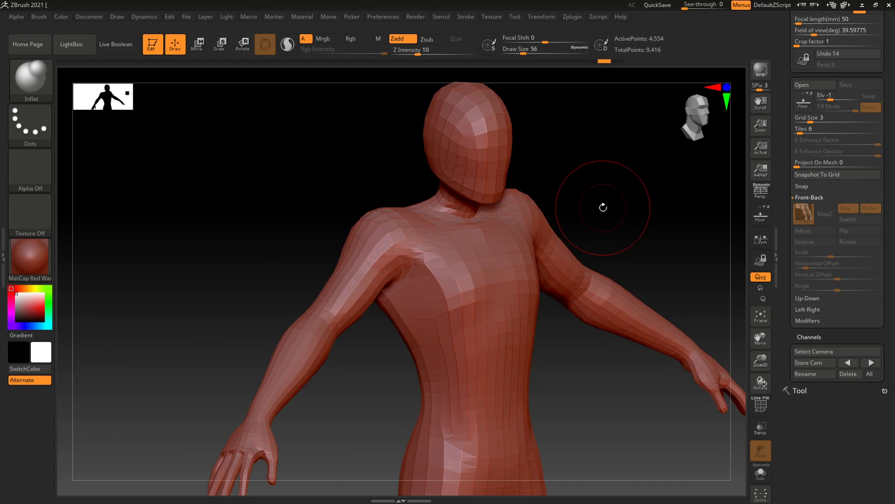
Set the Inflat brush's stroke to DragRect, try it on the chest at Z Intensity 90, and undo the test
{"action": "left_click", "coordinate": [31, 130]}
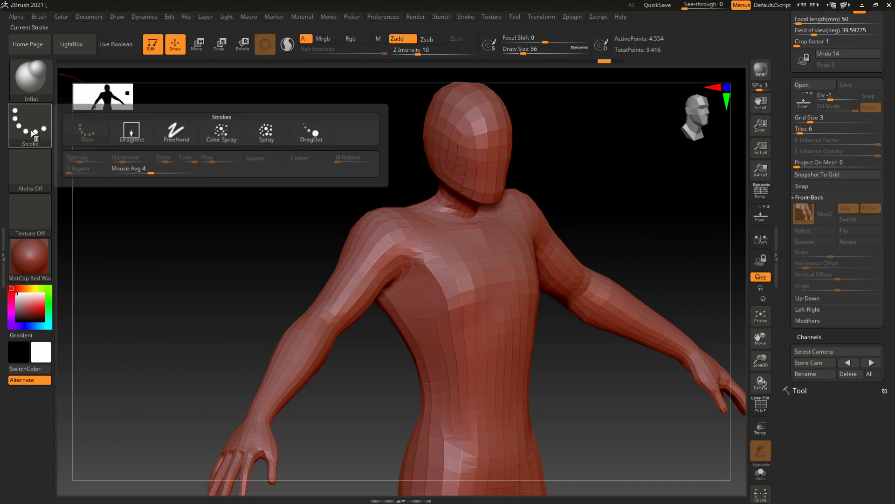
{"action": "left_click", "coordinate": [137, 137]}
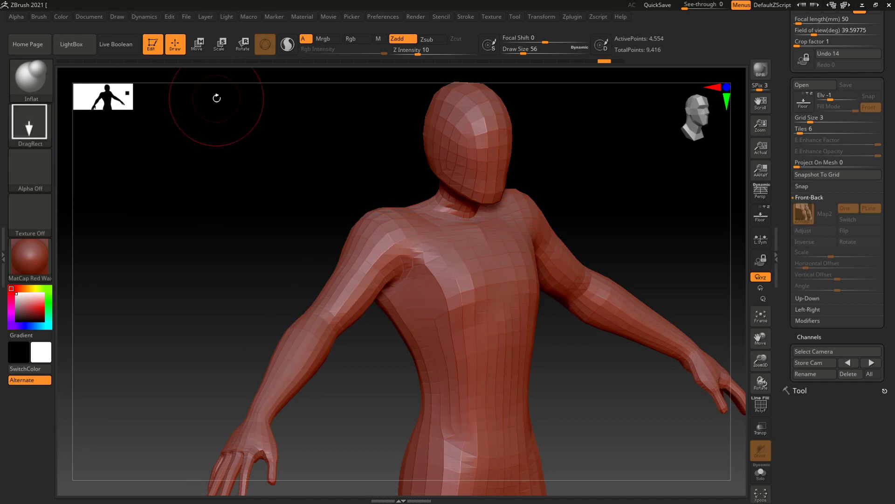
{"action": "left_click", "coordinate": [469, 53]}
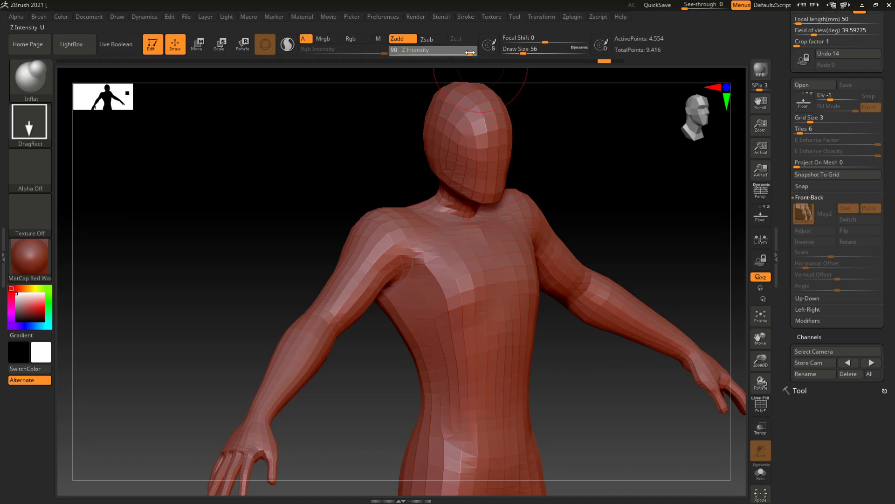
{"action": "mouse_move", "coordinate": [453, 267]}
{"action": "left_mouse_down"}
{"action": "mouse_move", "coordinate": [485, 328]}
{"action": "mouse_move", "coordinate": [464, 290]}
{"action": "mouse_move", "coordinate": [495, 328]}
{"action": "mouse_move", "coordinate": [471, 298]}
{"action": "left_mouse_up"}
{"action": "key", "text": "ctrl+z"}
{"action": "mouse_move", "coordinate": [637, 241]}
{"action": "left_mouse_down"}
{"action": "mouse_move", "coordinate": [625, 242]}
{"action": "mouse_move", "coordinate": [632, 226]}
{"action": "left_mouse_up"}
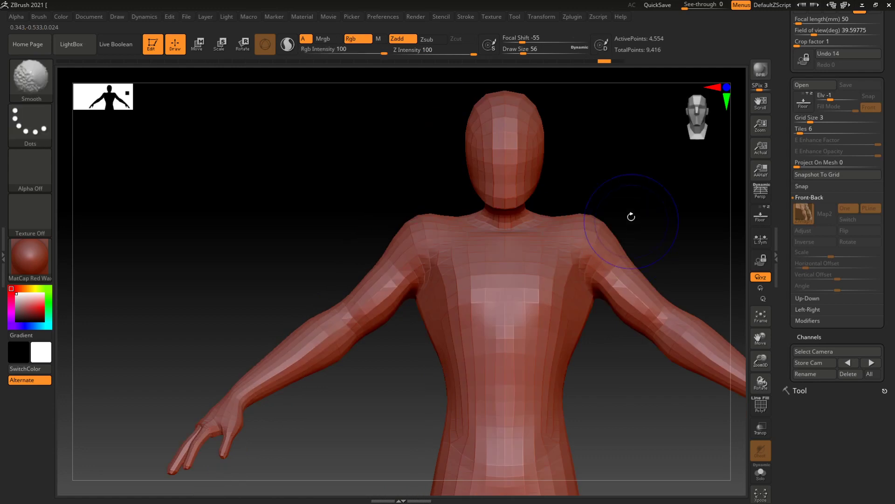
{"action": "left_click_drag", "start_coordinate": [601, 156], "coordinate": [572, 175], "text": "alt"}
Set the Inflat brush's Z Intensity to 25 and try it on the chest from front and three-quarter views
{"action": "left_click_drag", "start_coordinate": [468, 55], "coordinate": [435, 54]}
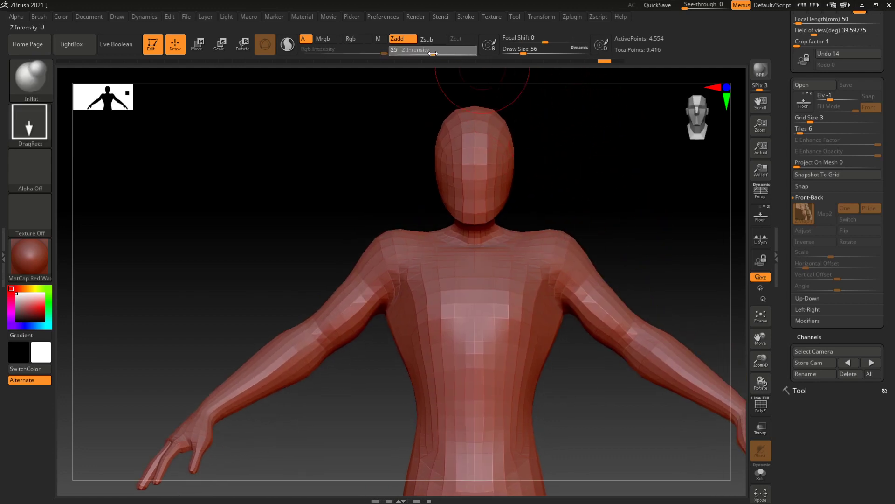
{"action": "left_click_drag", "start_coordinate": [344, 174], "coordinate": [334, 306]}
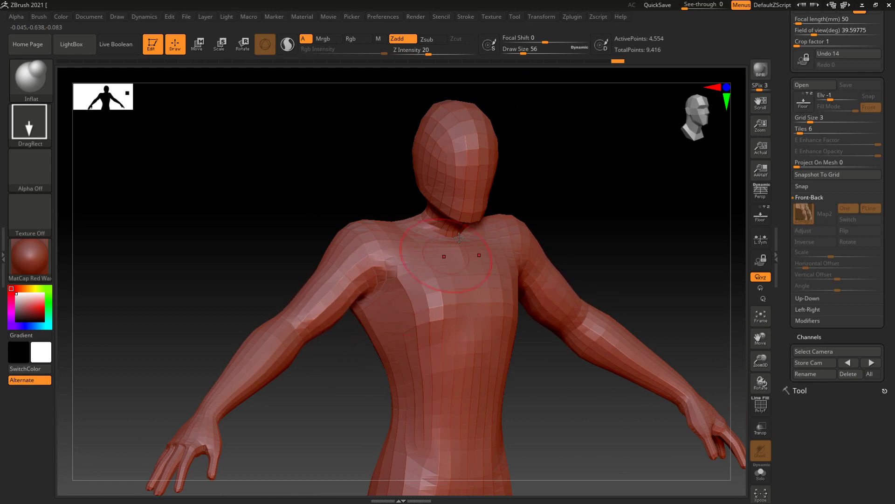
{"action": "left_click_drag", "start_coordinate": [429, 52], "coordinate": [433, 52]}
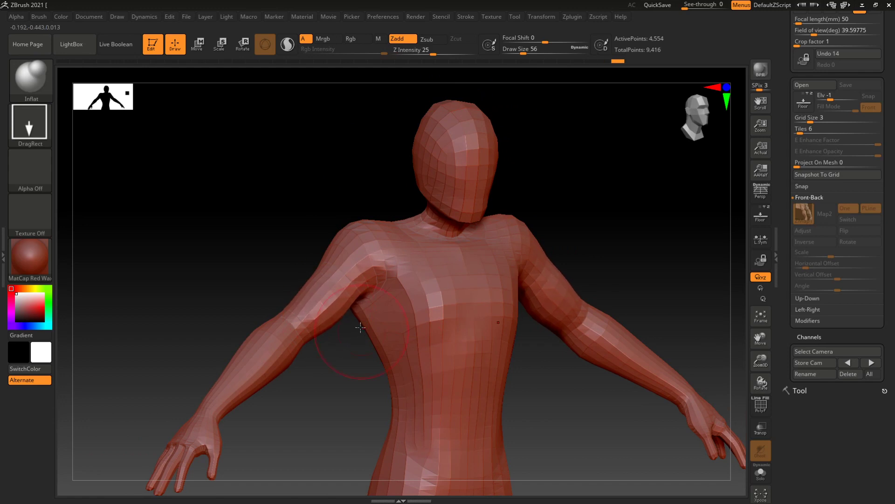
{"action": "left_click_drag", "start_coordinate": [541, 226], "coordinate": [577, 340]}
{"action": "right_click_drag", "start_coordinate": [577, 339], "coordinate": [562, 337]}
{"action": "left_click_drag", "start_coordinate": [421, 335], "coordinate": [449, 369], "text": "shift"}
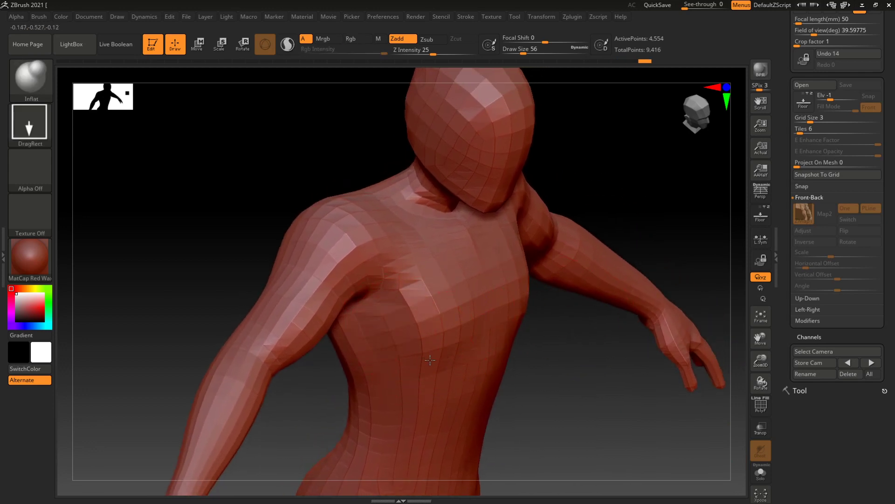
{"action": "mouse_move", "coordinate": [552, 352]}
{"action": "right_mouse_down", "text": "alt"}
{"action": "mouse_move", "coordinate": [564, 226]}
{"action": "mouse_move", "coordinate": [575, 245]}
{"action": "mouse_move", "coordinate": [554, 193]}
{"action": "right_mouse_up", "text": "alt"}
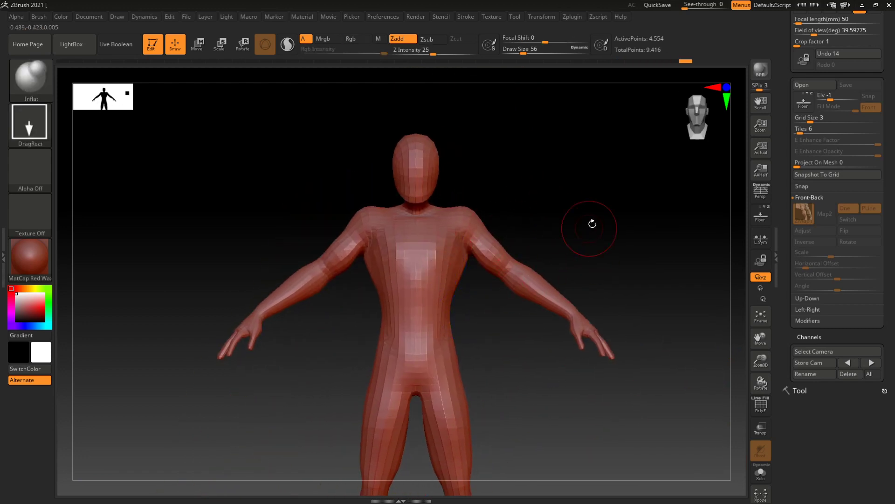
Undo the last Inflat stroke and build up the lower abdomen with Z Intensity 35
{"action": "right_click_drag", "start_coordinate": [583, 234], "coordinate": [574, 297], "text": "alt"}
{"action": "right_click_drag", "start_coordinate": [564, 254], "coordinate": [545, 262], "text": "alt"}
{"action": "left_click_drag", "start_coordinate": [544, 262], "coordinate": [479, 277], "text": "alt"}
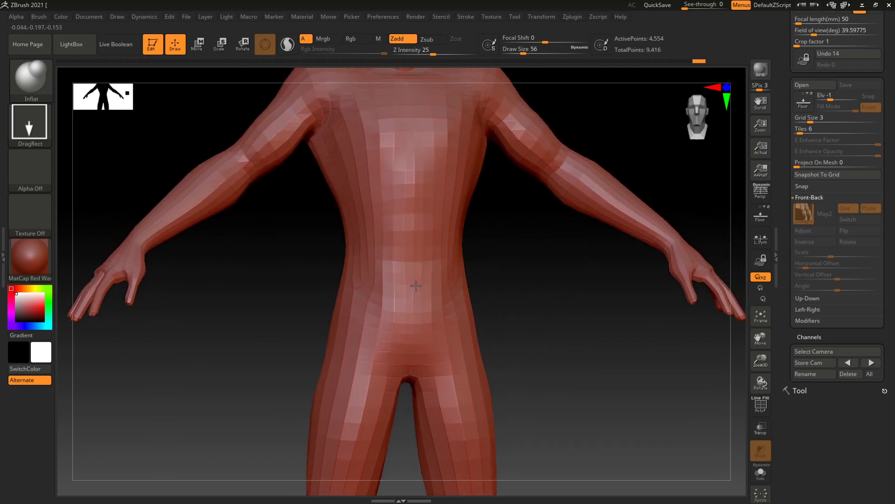
{"action": "key", "text": "ctrl+z"}
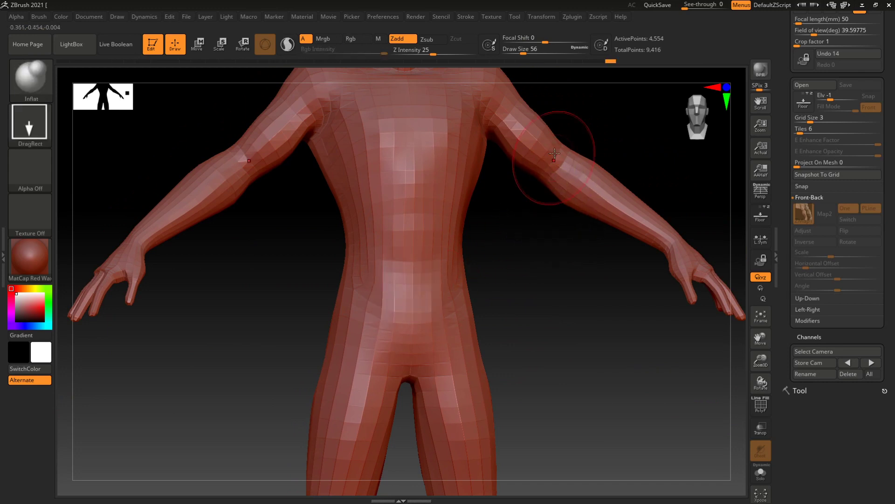
{"action": "left_click_drag", "start_coordinate": [433, 52], "coordinate": [441, 54]}
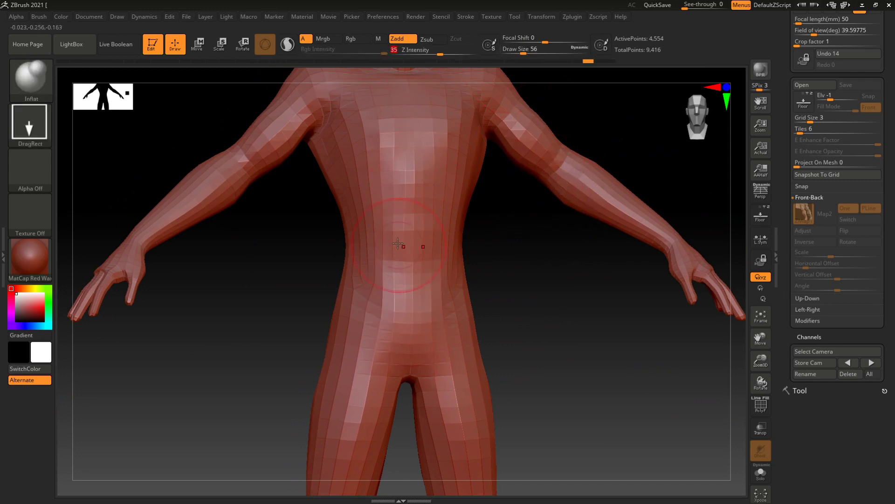
{"action": "mouse_move", "coordinate": [398, 269]}
{"action": "left_mouse_down"}
{"action": "mouse_move", "coordinate": [408, 282]}
{"action": "mouse_move", "coordinate": [413, 343]}
{"action": "left_mouse_up"}
Inflate the front of both legs just above the knees and examine the calves from behind
{"action": "left_click_drag", "start_coordinate": [506, 326], "coordinate": [508, 282]}
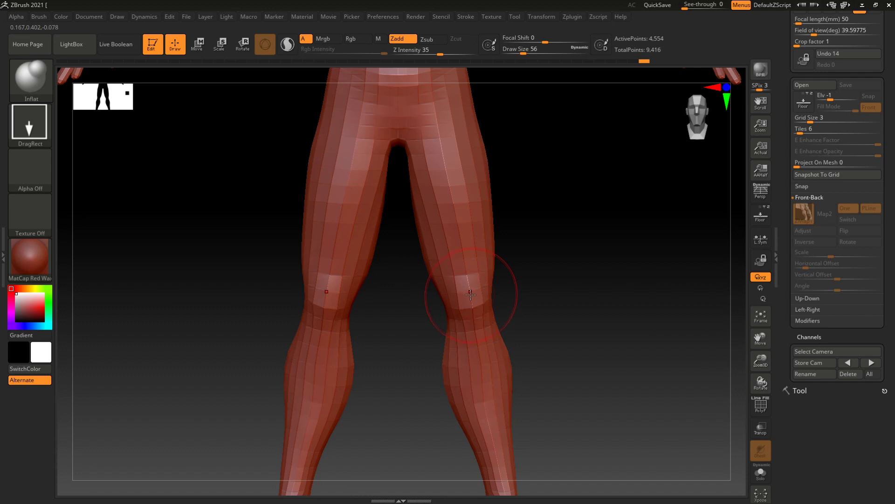
{"action": "mouse_move", "coordinate": [553, 296]}
{"action": "left_mouse_down"}
{"action": "mouse_move", "coordinate": [524, 292]}
{"action": "mouse_move", "coordinate": [555, 278]}
{"action": "left_mouse_up"}
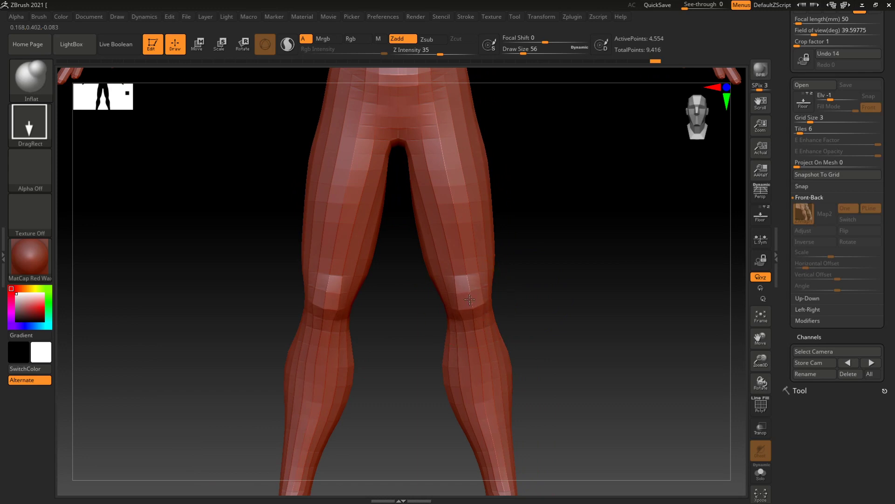
{"action": "left_click_drag", "start_coordinate": [490, 303], "coordinate": [457, 270]}
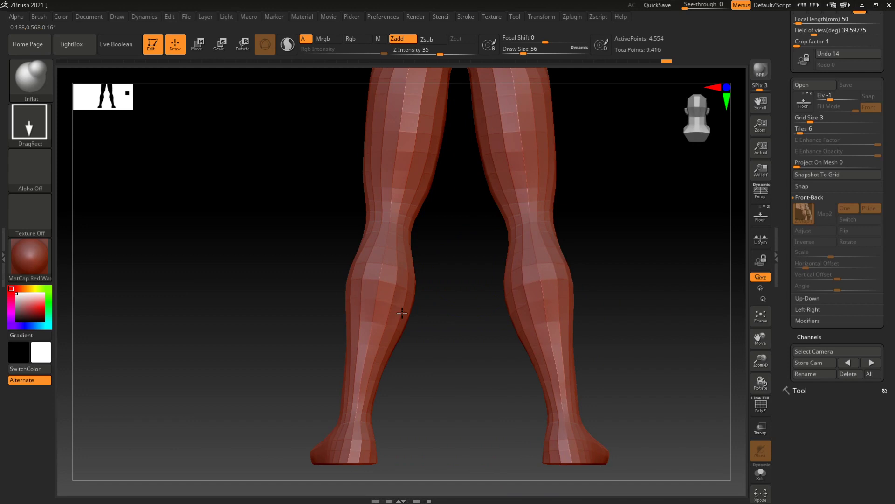
Build up the buttocks, lower back and shoulder blades with the Inflat brush, working on the figure's rear side
{"action": "left_click_drag", "start_coordinate": [605, 197], "coordinate": [558, 352], "text": "alt"}
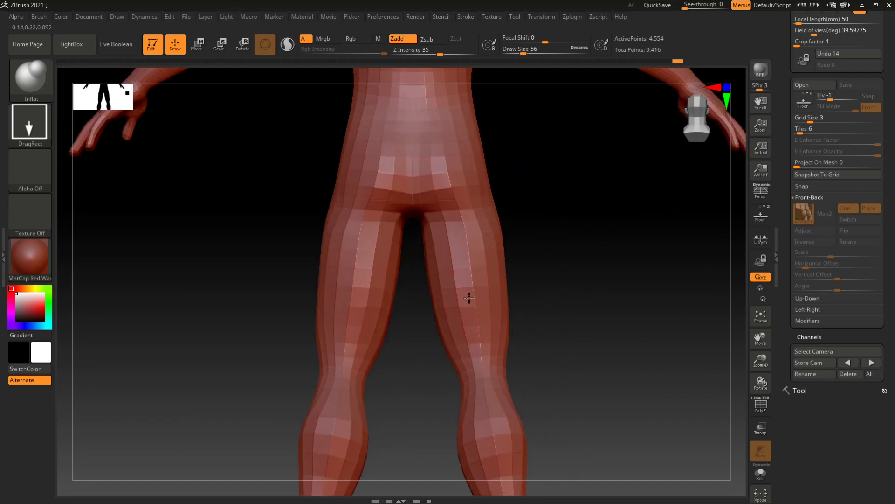
{"action": "left_click_drag", "start_coordinate": [564, 224], "coordinate": [548, 322], "text": "alt"}
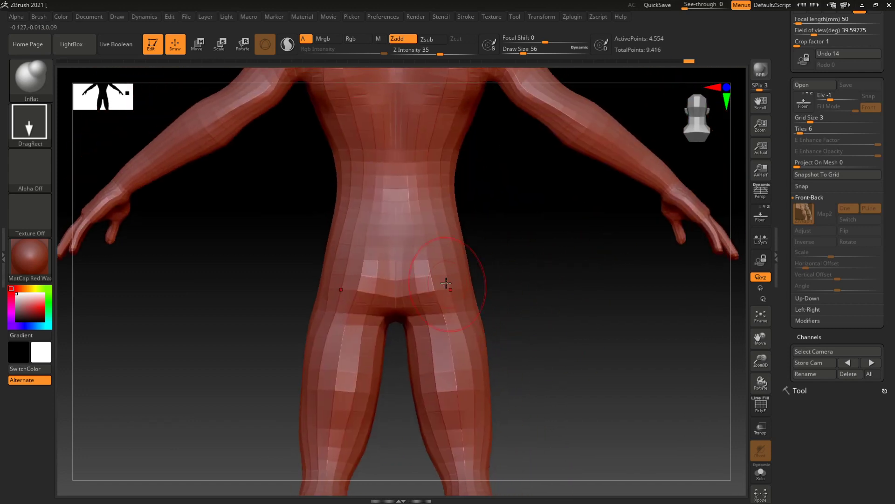
{"action": "mouse_move", "coordinate": [513, 274]}
{"action": "left_mouse_down"}
{"action": "mouse_move", "coordinate": [552, 271]}
{"action": "mouse_move", "coordinate": [450, 264]}
{"action": "left_mouse_up"}
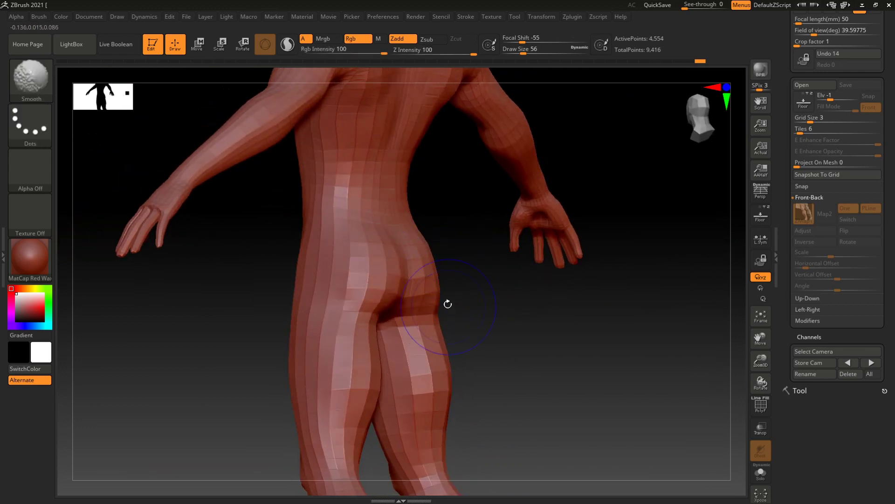
{"action": "mouse_move", "coordinate": [525, 316]}
{"action": "left_mouse_down"}
{"action": "mouse_move", "coordinate": [541, 316]}
{"action": "mouse_move", "coordinate": [438, 305]}
{"action": "left_mouse_up"}
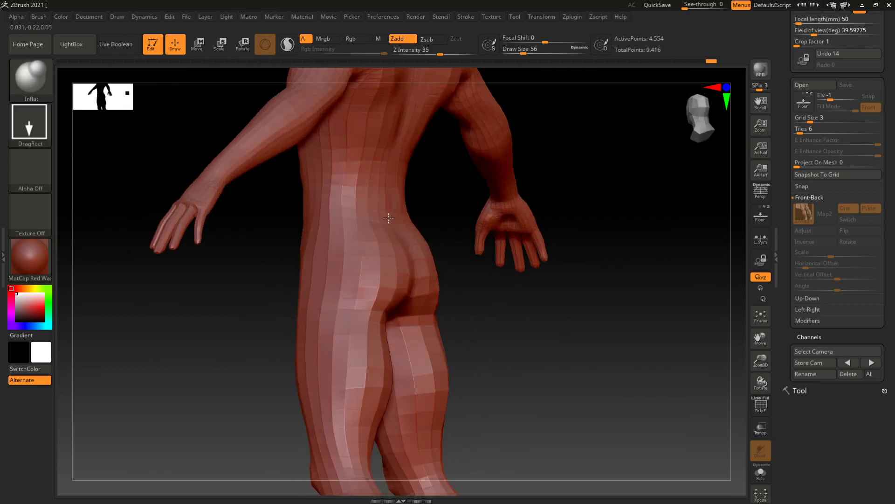
{"action": "mouse_move", "coordinate": [389, 225]}
{"action": "left_mouse_down", "text": "shift"}
{"action": "mouse_move", "coordinate": [419, 217]}
{"action": "mouse_move", "coordinate": [420, 209]}
{"action": "mouse_move", "coordinate": [400, 210]}
{"action": "left_mouse_up", "text": "shift"}
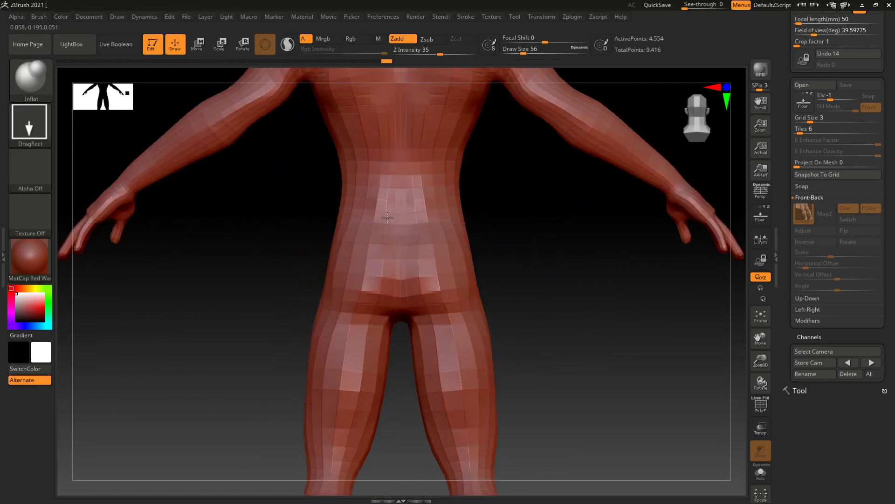
{"action": "left_click_drag", "start_coordinate": [508, 210], "coordinate": [486, 358], "text": "alt"}
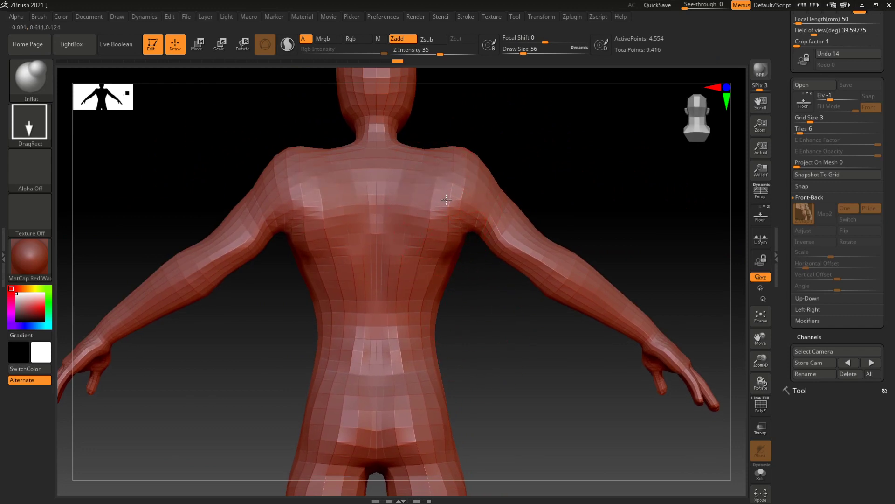
{"action": "mouse_move", "coordinate": [529, 145]}
{"action": "left_mouse_down", "text": "alt"}
{"action": "mouse_move", "coordinate": [524, 132]}
{"action": "mouse_move", "coordinate": [558, 184]}
{"action": "mouse_move", "coordinate": [515, 180]}
{"action": "mouse_move", "coordinate": [582, 178]}
{"action": "left_mouse_up", "text": "alt"}
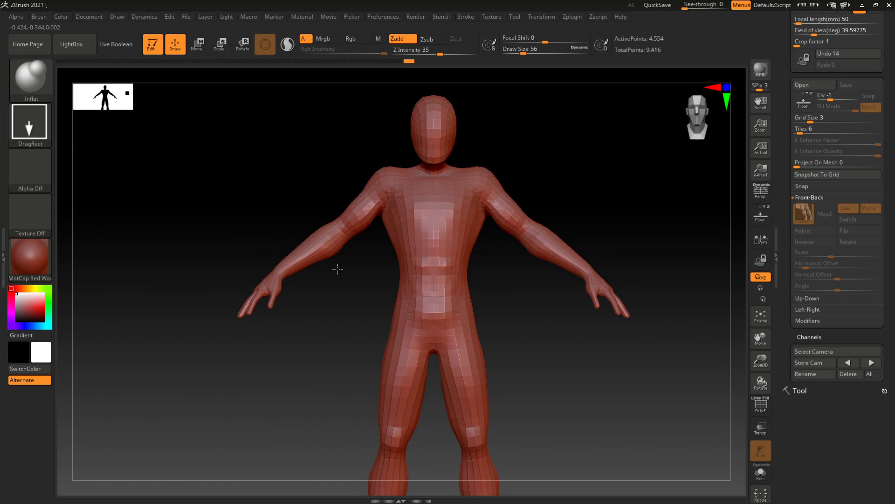
Choose the DamStandard brush at draw size 37 and switch it to additive sculpting (Zadd)
{"action": "left_click_drag", "start_coordinate": [337, 270], "coordinate": [284, 209], "text": "alt"}
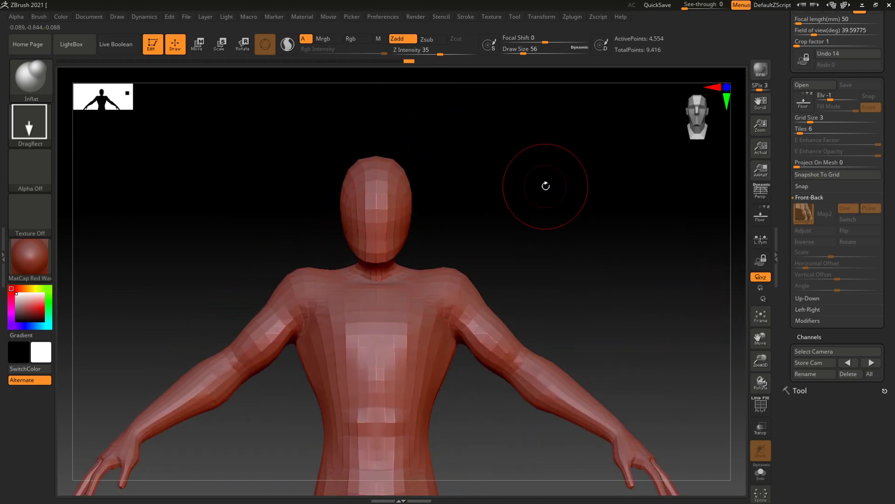
{"action": "key", "text": "b"}
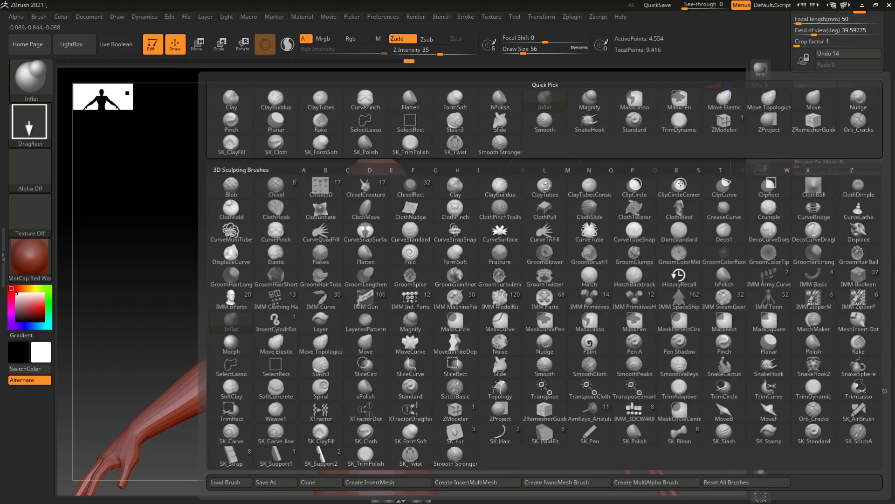
{"action": "key", "text": "d"}
{"action": "key", "text": "s"}
{"action": "mouse_move", "coordinate": [532, 203]}
{"action": "left_mouse_down", "text": "alt"}
{"action": "mouse_move", "coordinate": [540, 230]}
{"action": "mouse_move", "coordinate": [595, 180]}
{"action": "mouse_move", "coordinate": [544, 167]}
{"action": "mouse_move", "coordinate": [557, 190]}
{"action": "mouse_move", "coordinate": [573, 188]}
{"action": "left_mouse_up", "text": "alt"}
{"action": "key", "text": "space"}
{"action": "left_click_drag", "start_coordinate": [639, 126], "coordinate": [601, 208], "text": "alt"}
{"action": "left_click_drag", "start_coordinate": [577, 162], "coordinate": [576, 175]}
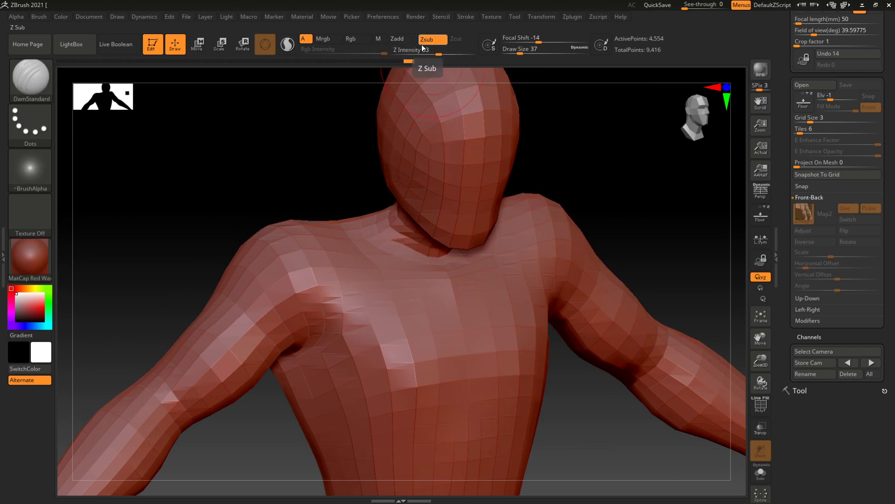
{"action": "left_click", "coordinate": [406, 39]}
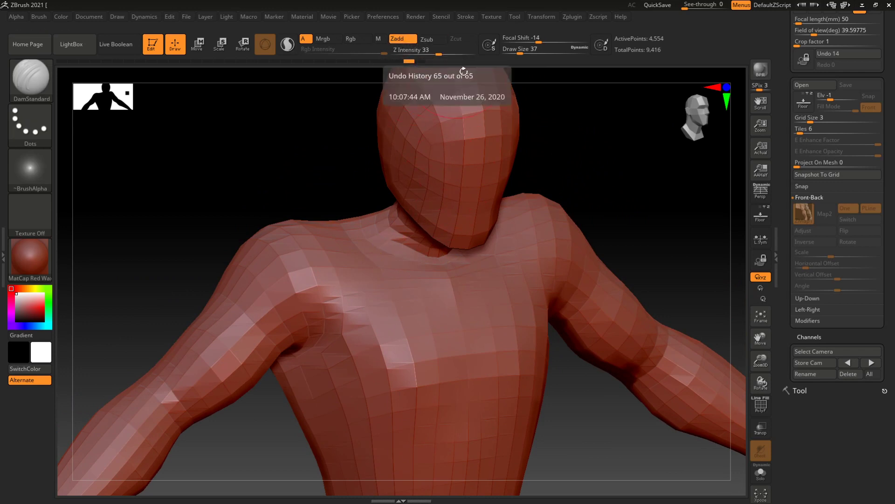
Stroke the collarbone, the sternum line and the lower and outer edges of the pectorals with the DamStandard brush
{"action": "mouse_move", "coordinate": [353, 273]}
{"action": "left_mouse_down"}
{"action": "mouse_move", "coordinate": [366, 283]}
{"action": "mouse_move", "coordinate": [449, 284]}
{"action": "left_mouse_up"}
{"action": "key", "text": "ctrl+z"}
{"action": "left_click_drag", "start_coordinate": [337, 265], "coordinate": [436, 291]}
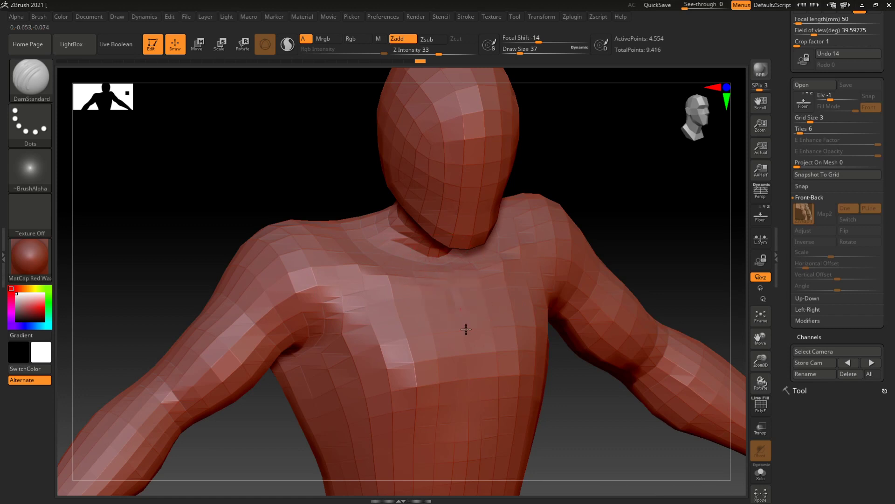
{"action": "left_click_drag", "start_coordinate": [456, 285], "coordinate": [471, 387]}
{"action": "left_click_drag", "start_coordinate": [371, 380], "coordinate": [449, 392]}
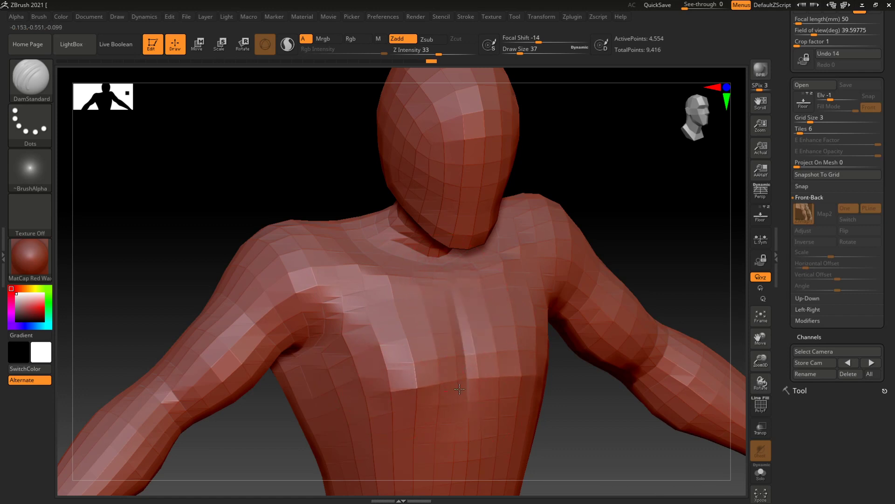
{"action": "left_click_drag", "start_coordinate": [345, 347], "coordinate": [370, 366]}
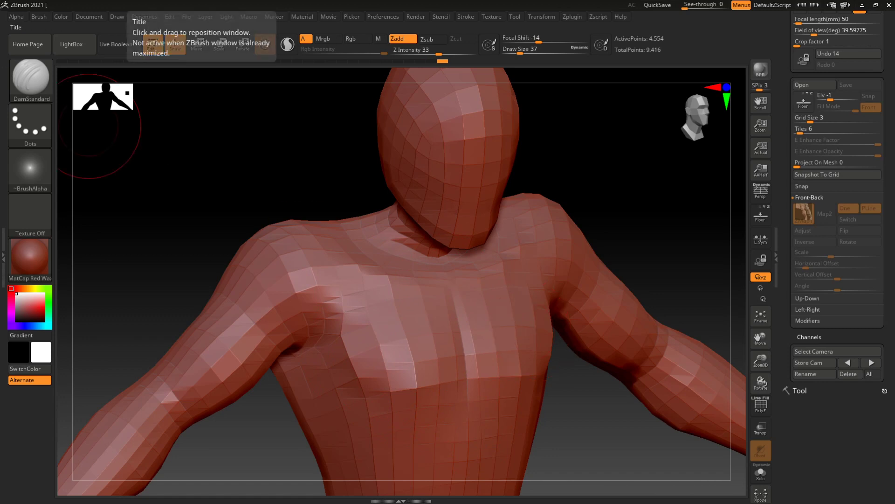
{"action": "mouse_move", "coordinate": [685, 7]}
{"action": "left_mouse_down"}
{"action": "mouse_move", "coordinate": [705, 5]}
{"action": "mouse_move", "coordinate": [682, 5]}
{"action": "left_mouse_up"}
Pull the trapezius between the neck and shoulders slightly upward with the Move brush at draw size 54
{"action": "left_click_drag", "start_coordinate": [589, 198], "coordinate": [525, 190], "text": "alt"}
{"action": "left_click_drag", "start_coordinate": [532, 233], "coordinate": [531, 268], "text": "alt"}
{"action": "left_click_drag", "start_coordinate": [539, 177], "coordinate": [503, 215]}
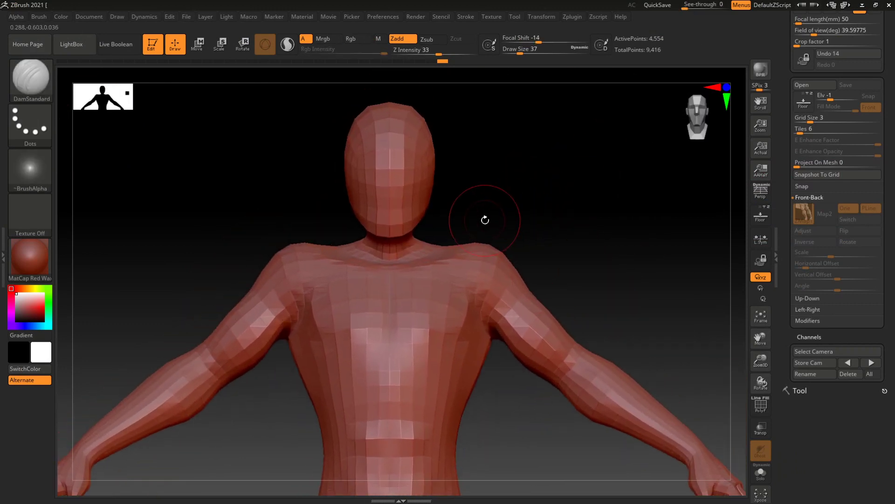
{"action": "key", "text": "b"}
{"action": "key", "text": "m"}
{"action": "key", "text": "v"}
{"action": "key", "text": "space"}
{"action": "left_click_drag", "start_coordinate": [440, 246], "coordinate": [439, 232]}
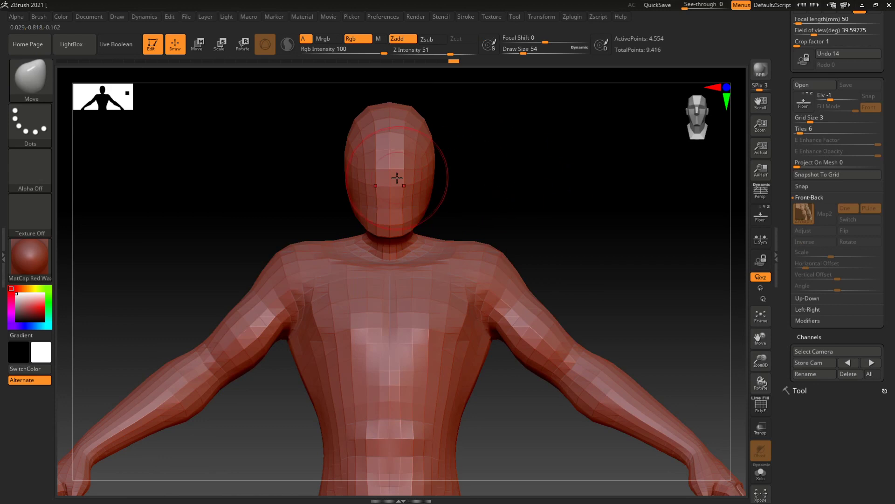
Inflate the upper back near the base of the neck with the Inflat brush at draw size 29
{"action": "key", "text": "b"}
{"action": "key", "text": "i"}
{"action": "key", "text": "n"}
{"action": "mouse_move", "coordinate": [497, 162]}
{"action": "left_mouse_down", "text": "alt"}
{"action": "mouse_move", "coordinate": [502, 220]}
{"action": "mouse_move", "coordinate": [453, 287]}
{"action": "mouse_move", "coordinate": [440, 280]}
{"action": "left_mouse_up", "text": "alt"}
{"action": "key", "text": "space"}
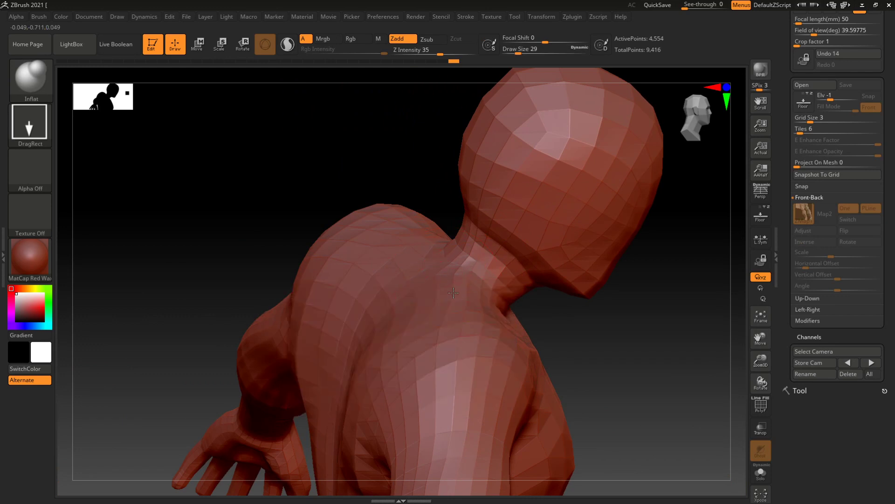
{"action": "mouse_move", "coordinate": [486, 317]}
{"action": "right_mouse_down"}
{"action": "mouse_move", "coordinate": [643, 344]}
{"action": "mouse_move", "coordinate": [578, 282]}
{"action": "mouse_move", "coordinate": [480, 295]}
{"action": "right_mouse_up"}
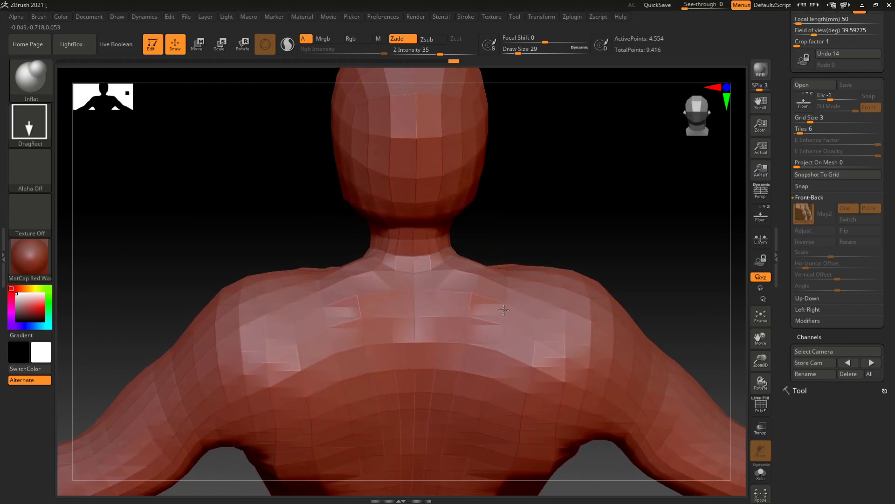
{"action": "right_click_drag", "start_coordinate": [628, 211], "coordinate": [595, 267], "text": "ctrl"}
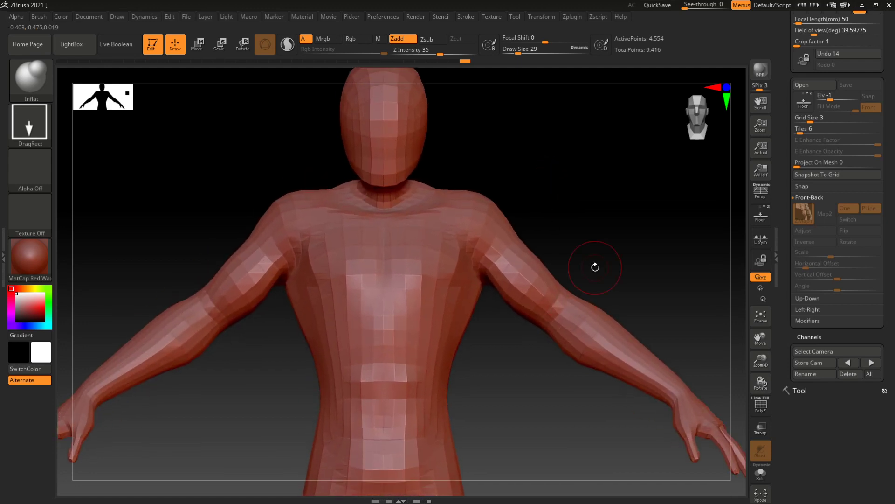
Return to the DamStandard brush and stroke the side of the torso below the armpit
{"action": "key", "text": "b"}
{"action": "key", "text": "s"}
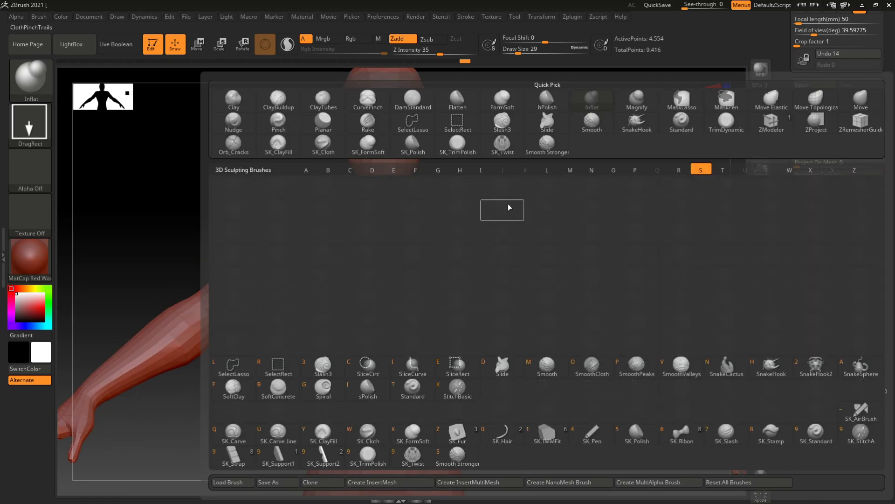
{"action": "key", "text": "b"}
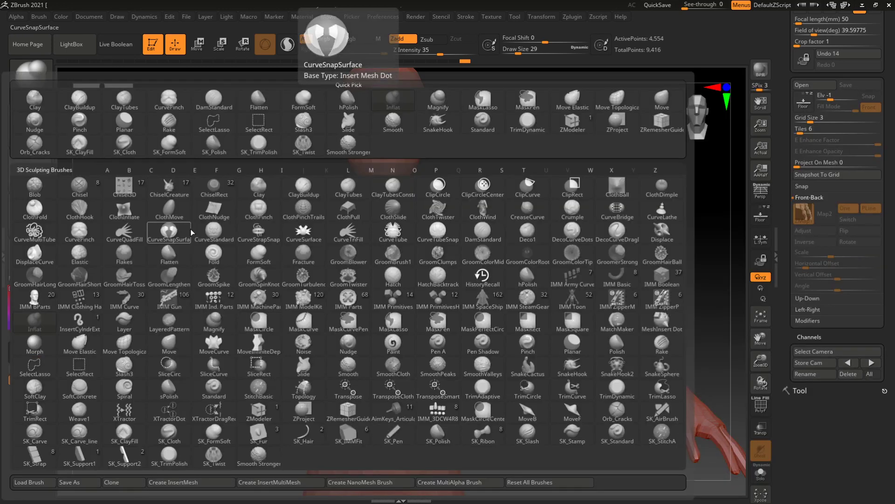
{"action": "key", "text": "d"}
{"action": "key", "text": "s"}
{"action": "right_click_drag", "start_coordinate": [532, 156], "coordinate": [505, 219], "text": "ctrl"}
{"action": "right_click_drag", "start_coordinate": [224, 186], "coordinate": [237, 112], "text": "alt"}
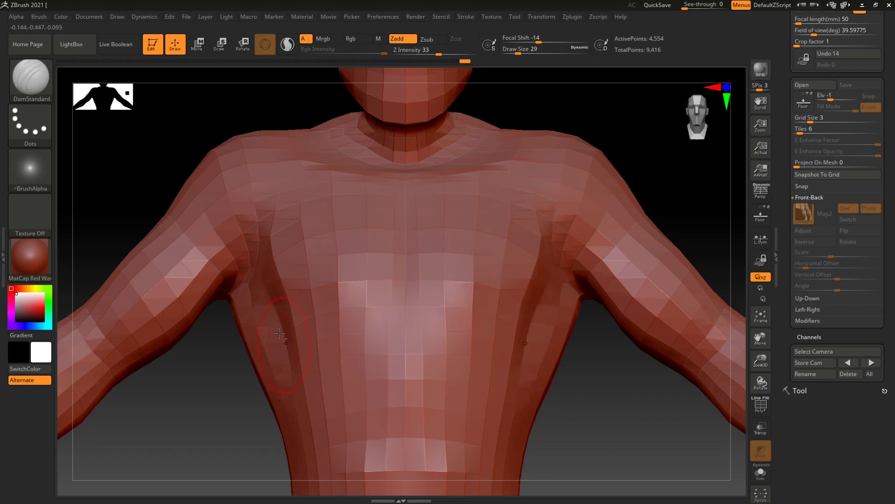
{"action": "key", "text": "f"}
Stroke the rib lines down the side of the torso and smooth the surface around them
{"action": "right_click_drag", "start_coordinate": [547, 295], "coordinate": [601, 271]}
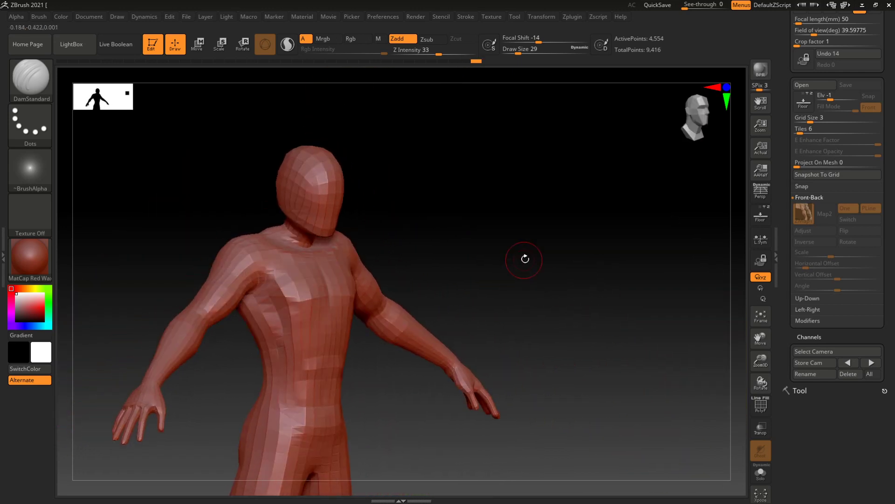
{"action": "right_click_drag", "start_coordinate": [536, 240], "coordinate": [527, 169]}
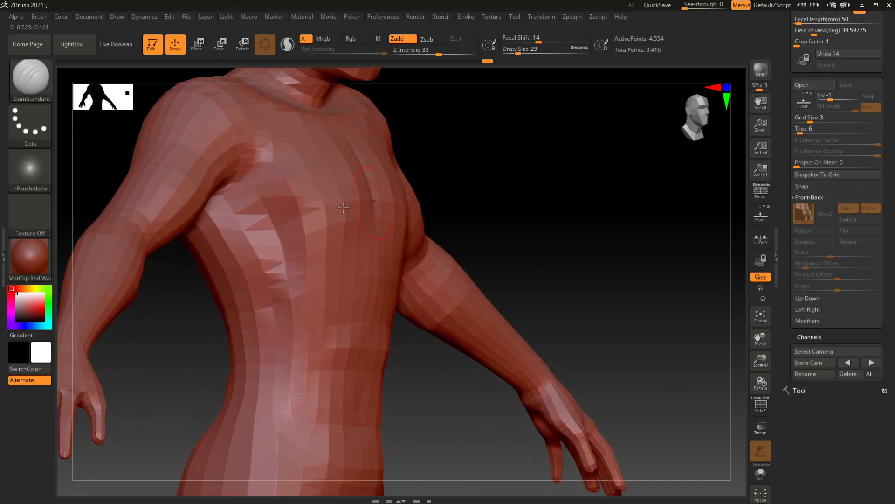
{"action": "left_click_drag", "start_coordinate": [248, 289], "coordinate": [308, 325]}
{"action": "left_click_drag", "start_coordinate": [255, 318], "coordinate": [264, 310], "text": "shift"}
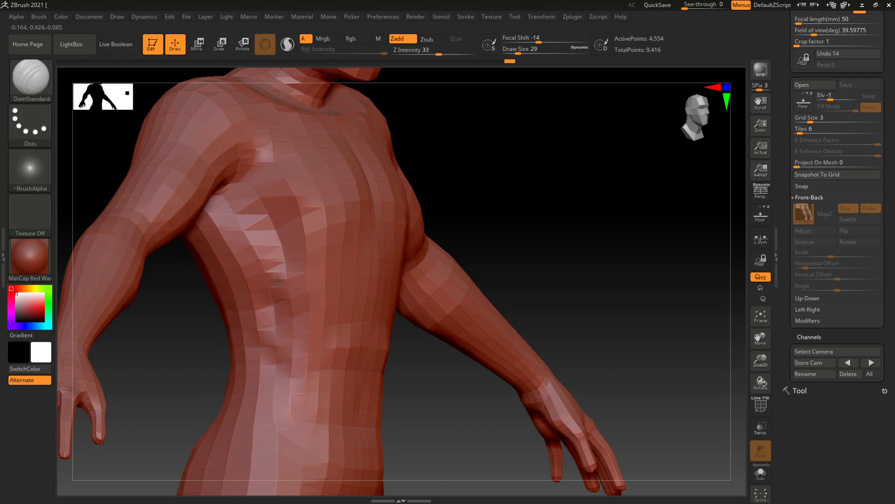
{"action": "mouse_move", "coordinate": [534, 215]}
{"action": "left_mouse_down"}
{"action": "mouse_move", "coordinate": [510, 183]}
{"action": "mouse_move", "coordinate": [483, 194]}
{"action": "mouse_move", "coordinate": [505, 178]}
{"action": "mouse_move", "coordinate": [550, 315]}
{"action": "mouse_move", "coordinate": [532, 261]}
{"action": "mouse_move", "coordinate": [534, 224]}
{"action": "left_mouse_up"}
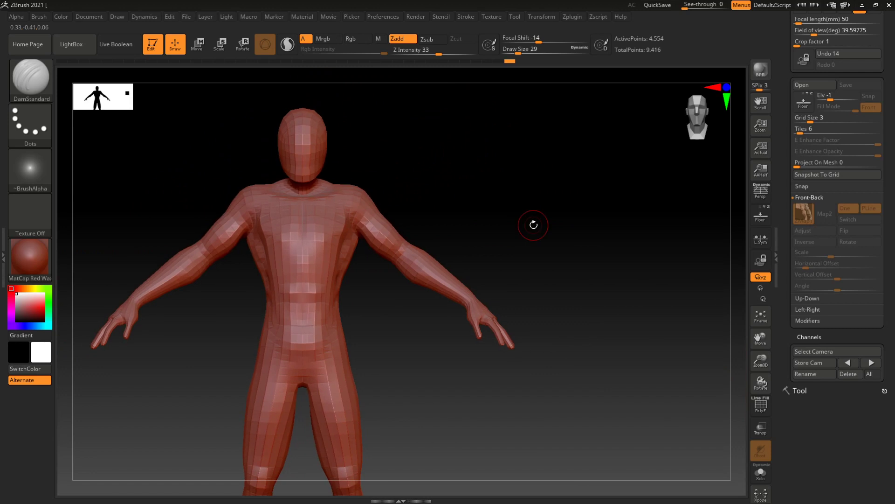
Open the tool's Geometry settings and set the subdivision level to 2
{"action": "left_click_drag", "start_coordinate": [792, 107], "coordinate": [795, 210]}
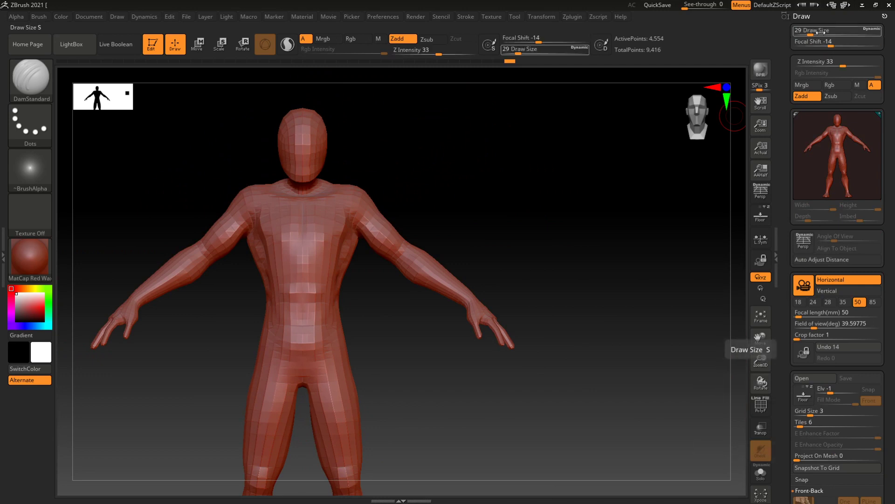
{"action": "left_click", "coordinate": [885, 16]}
{"action": "left_click", "coordinate": [810, 17]}
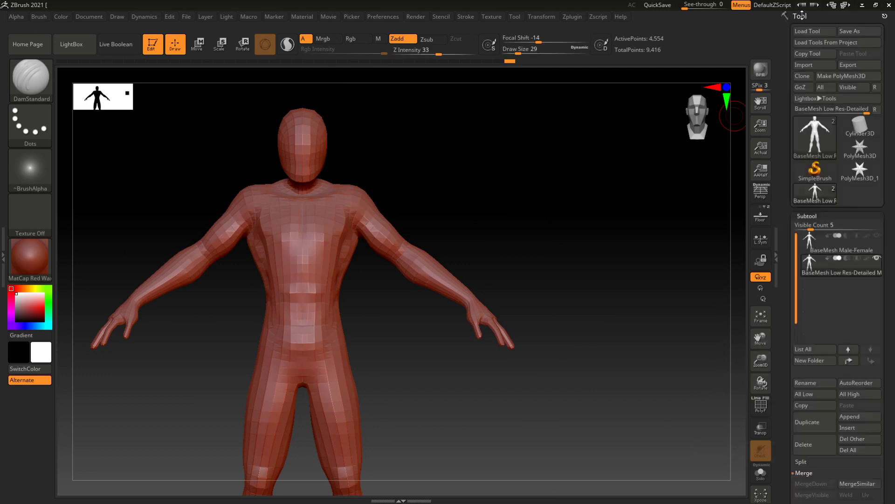
{"action": "left_click", "coordinate": [804, 218]}
{"action": "left_click", "coordinate": [806, 227]}
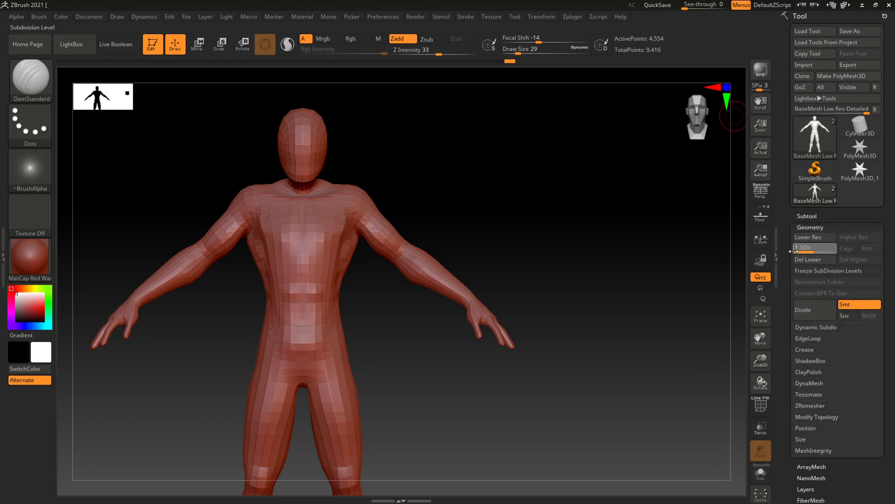
{"action": "left_click_drag", "start_coordinate": [825, 251], "coordinate": [821, 251]}
{"action": "key", "text": "d"}
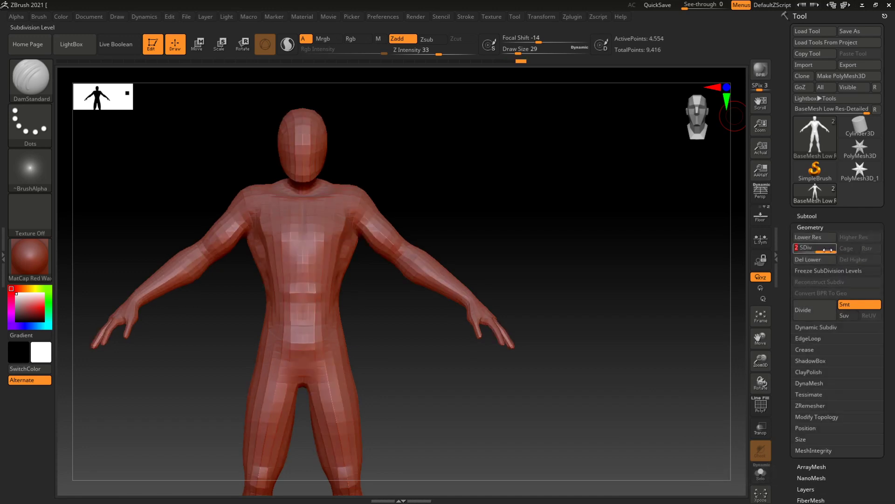
Set the DamStandard draw size to 68 and undo the last stroke on the torso
{"action": "left_click_drag", "start_coordinate": [540, 243], "coordinate": [506, 170], "text": "alt"}
{"action": "mouse_move", "coordinate": [450, 198]}
{"action": "left_mouse_down", "text": "alt"}
{"action": "mouse_move", "coordinate": [524, 196]}
{"action": "mouse_move", "coordinate": [520, 376]}
{"action": "mouse_move", "coordinate": [517, 367]}
{"action": "left_mouse_up", "text": "alt"}
{"action": "key", "text": "space"}
{"action": "left_click_drag", "start_coordinate": [479, 190], "coordinate": [488, 190]}
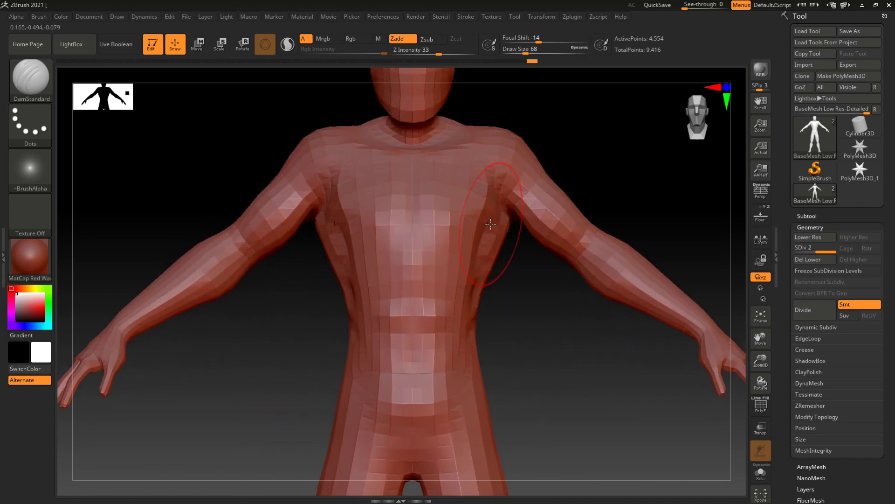
{"action": "key", "text": "ctrl+z"}
Divide the body mesh five times, up to subdivision level 7
{"action": "left_click", "coordinate": [814, 314]}
{"action": "left_click", "coordinate": [814, 314]}
{"action": "left_click", "coordinate": [815, 314]}
{"action": "left_click", "coordinate": [815, 314]}
{"action": "left_click", "coordinate": [815, 314]}
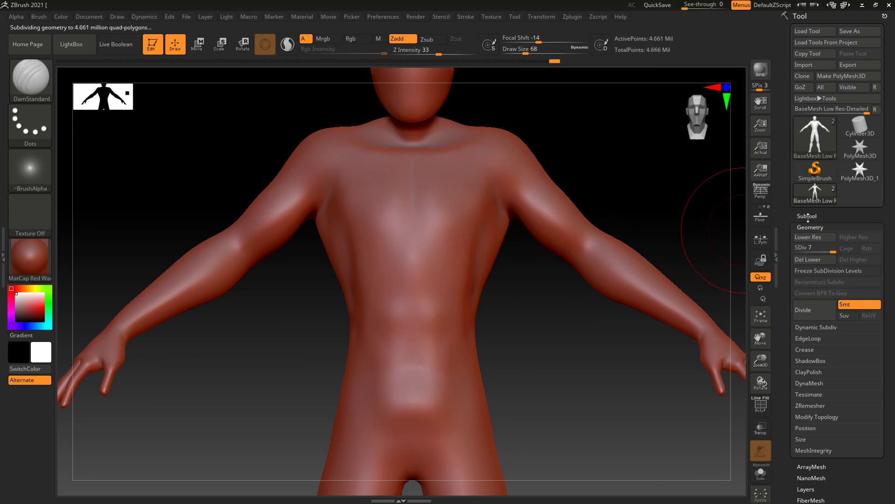
Step the body mesh back down to subdivision level 2
{"action": "key", "text": "shift+d"}
{"action": "key", "text": "shift+d"}
{"action": "key", "text": "shift+d"}
{"action": "key", "text": "shift+d"}
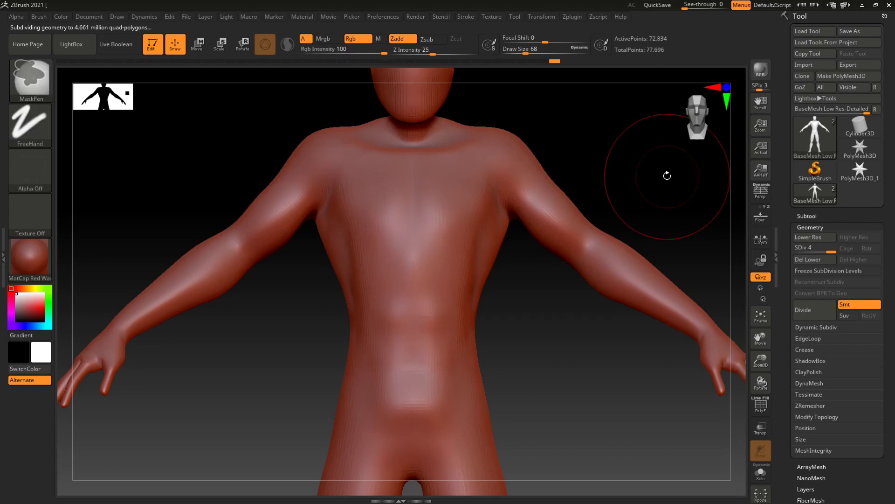
{"action": "key", "text": "shift+d"}
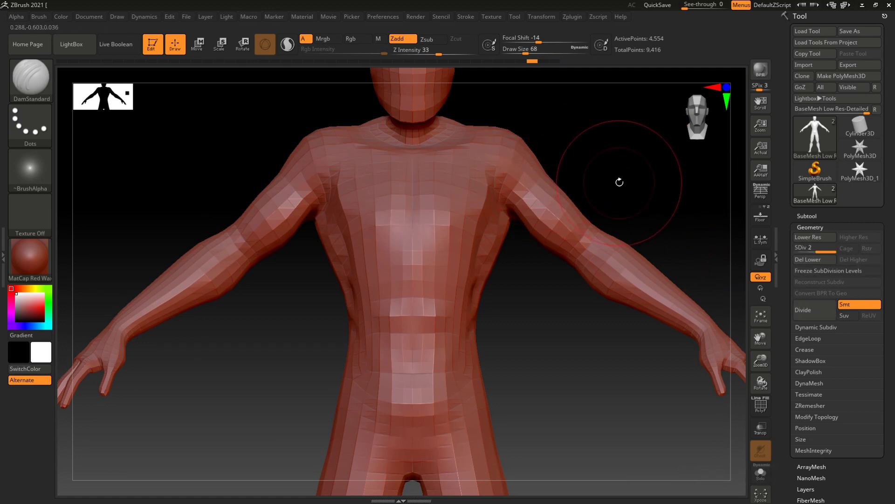
Stroke the cheek and jawline on the side of the head with the DamStandard brush at draw size 33
{"action": "key", "text": "f"}
{"action": "left_click_drag", "start_coordinate": [608, 166], "coordinate": [564, 156], "text": "alt"}
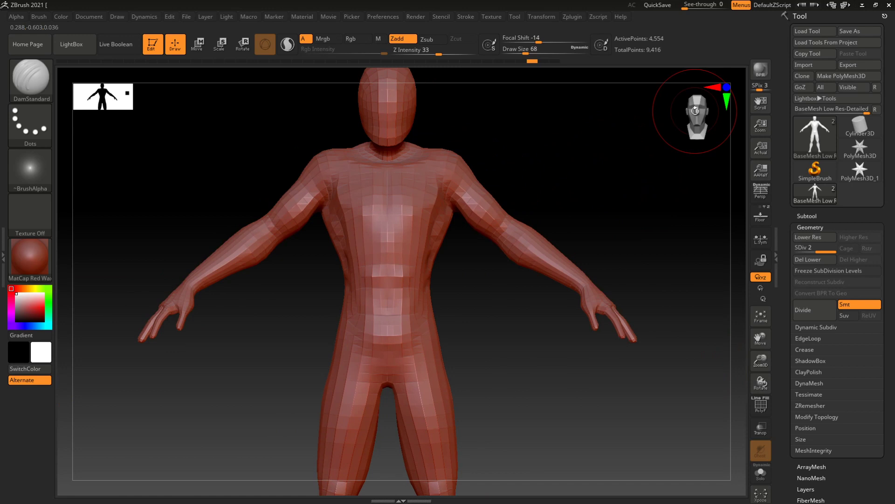
{"action": "left_click_drag", "start_coordinate": [526, 162], "coordinate": [572, 163]}
{"action": "left_click_drag", "start_coordinate": [574, 93], "coordinate": [540, 278], "text": "alt"}
{"action": "left_click_drag", "start_coordinate": [546, 219], "coordinate": [541, 272], "text": "alt"}
{"action": "left_click_drag", "start_coordinate": [555, 196], "coordinate": [524, 308], "text": "alt"}
{"action": "key", "text": "space"}
{"action": "left_click_drag", "start_coordinate": [542, 258], "coordinate": [394, 271]}
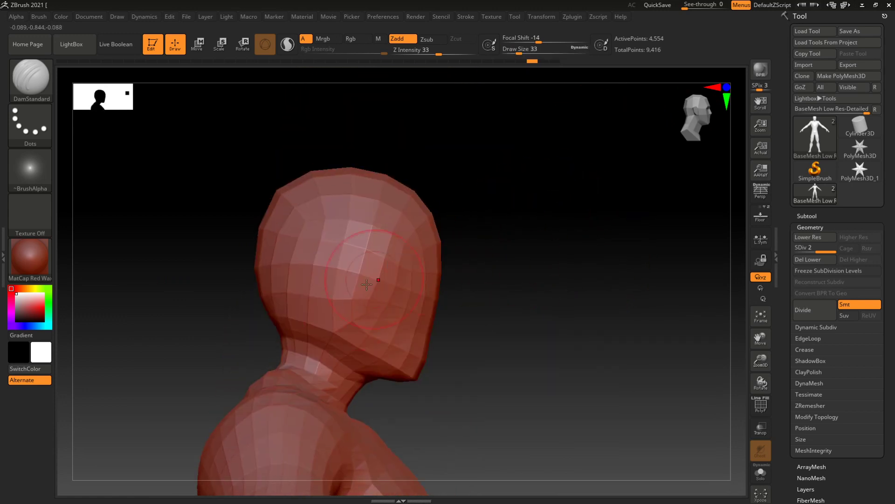
{"action": "mouse_move", "coordinate": [350, 295]}
{"action": "left_mouse_down"}
{"action": "mouse_move", "coordinate": [345, 328]}
{"action": "mouse_move", "coordinate": [414, 373]}
{"action": "left_mouse_up"}
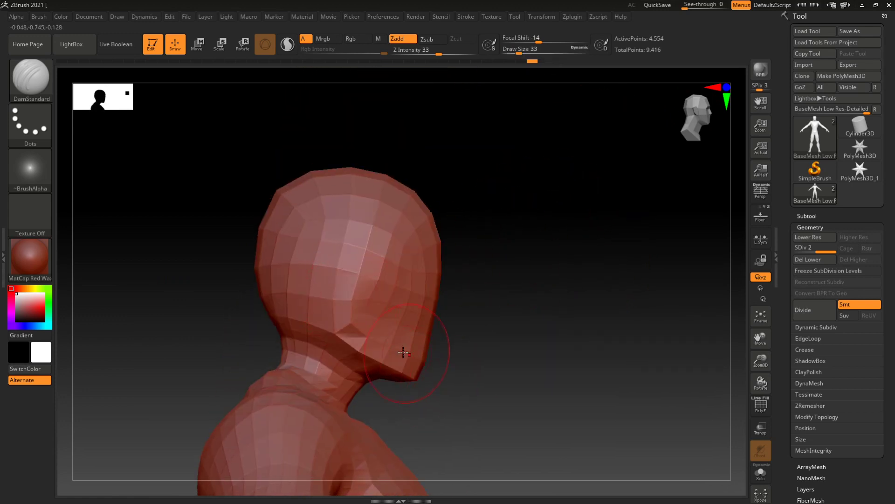
{"action": "mouse_move", "coordinate": [314, 296]}
{"action": "left_mouse_down"}
{"action": "mouse_move", "coordinate": [336, 367]}
{"action": "mouse_move", "coordinate": [357, 365]}
{"action": "left_mouse_up"}
Refine the cheek area between the temple and the jaw on the side of the head
{"action": "left_click_drag", "start_coordinate": [537, 296], "coordinate": [505, 296]}
{"action": "left_click_drag", "start_coordinate": [570, 338], "coordinate": [504, 420], "text": "alt"}
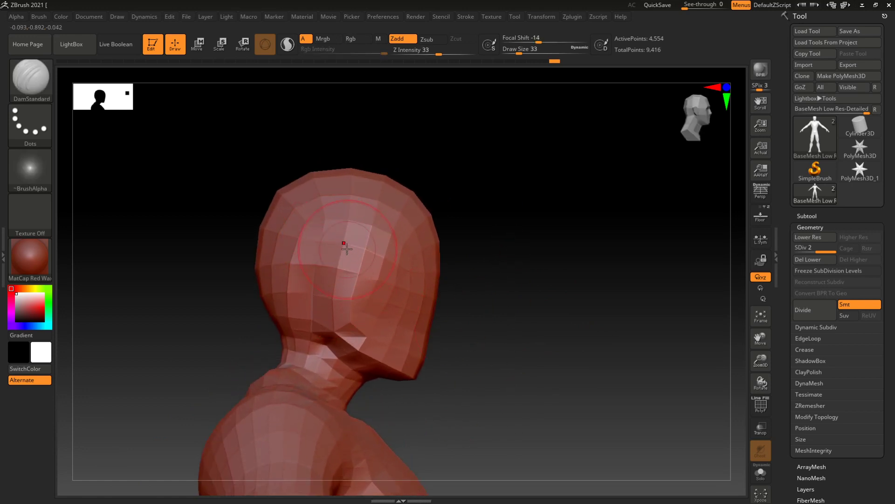
{"action": "key", "text": "shift"}
{"action": "key", "text": "ctrl"}
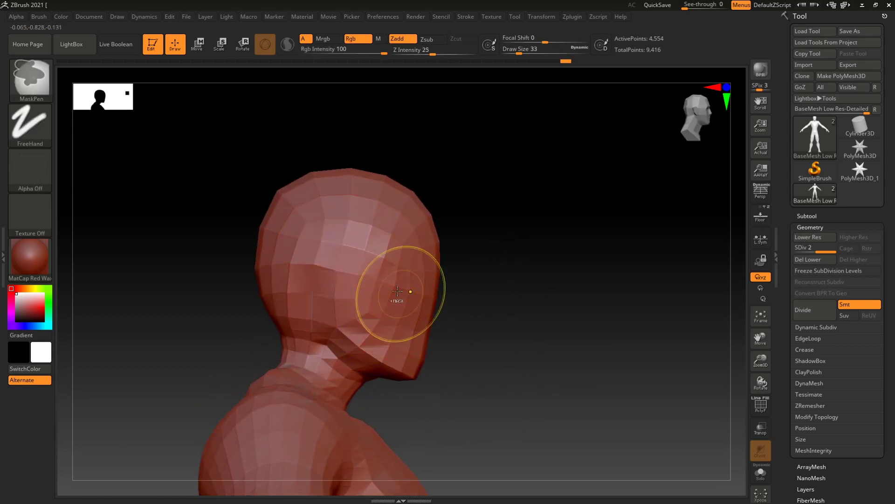
{"action": "key", "text": "shift"}
Stroke the mouth line across the lower face, redoing it once, and mark the eye sockets
{"action": "mouse_move", "coordinate": [526, 296]}
{"action": "left_mouse_down"}
{"action": "mouse_move", "coordinate": [495, 285]}
{"action": "mouse_move", "coordinate": [501, 261]}
{"action": "left_mouse_up"}
{"action": "left_click_drag", "start_coordinate": [396, 328], "coordinate": [485, 334]}
{"action": "key", "text": "ctrl+z"}
{"action": "left_click_drag", "start_coordinate": [400, 329], "coordinate": [472, 337]}
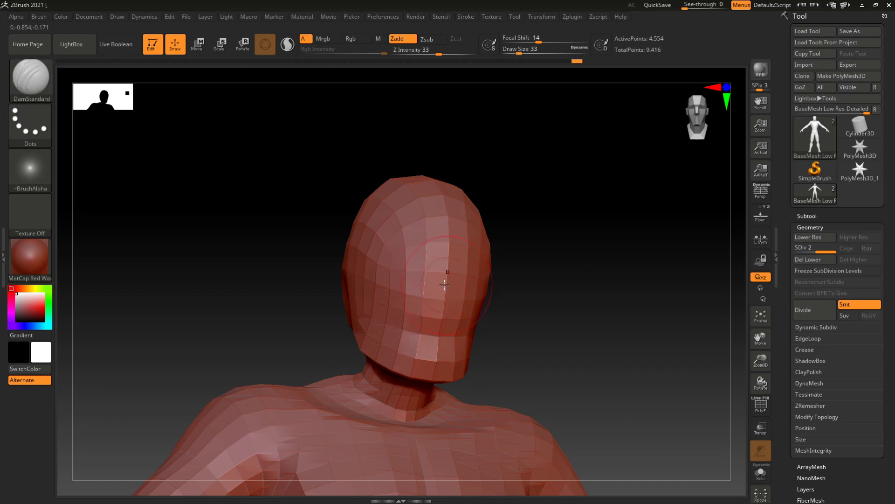
{"action": "left_click_drag", "start_coordinate": [407, 272], "coordinate": [428, 272]}
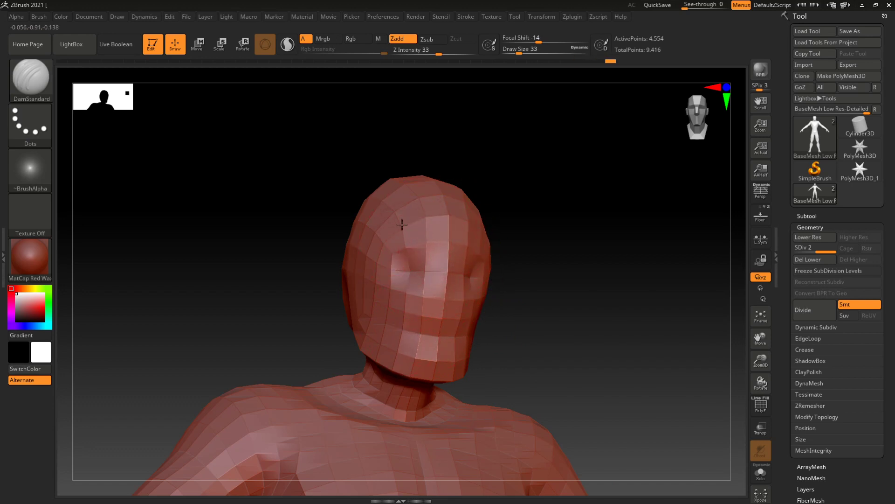
{"action": "left_click_drag", "start_coordinate": [586, 282], "coordinate": [587, 308], "text": "alt"}
{"action": "left_click_drag", "start_coordinate": [469, 214], "coordinate": [580, 170]}
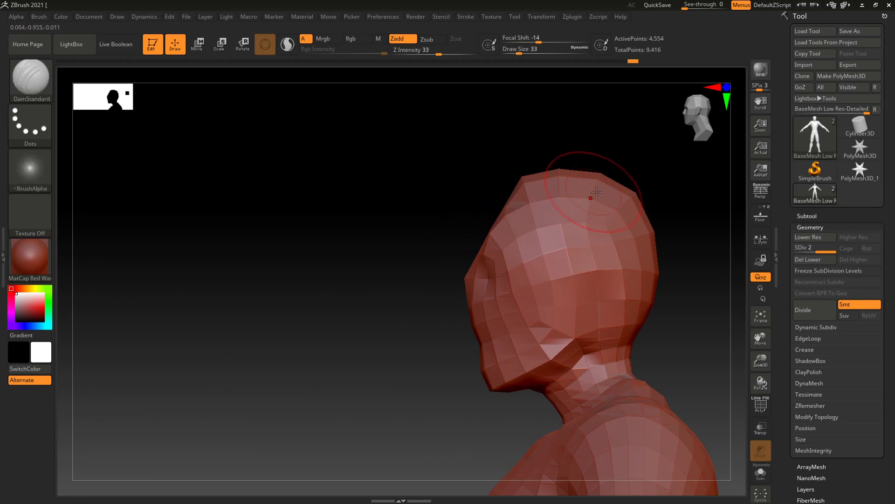
Pull the forehead and nose area of the face profile forward with the Move brush at draw size 33
{"action": "key", "text": "b"}
{"action": "key", "text": "m"}
{"action": "key", "text": "v"}
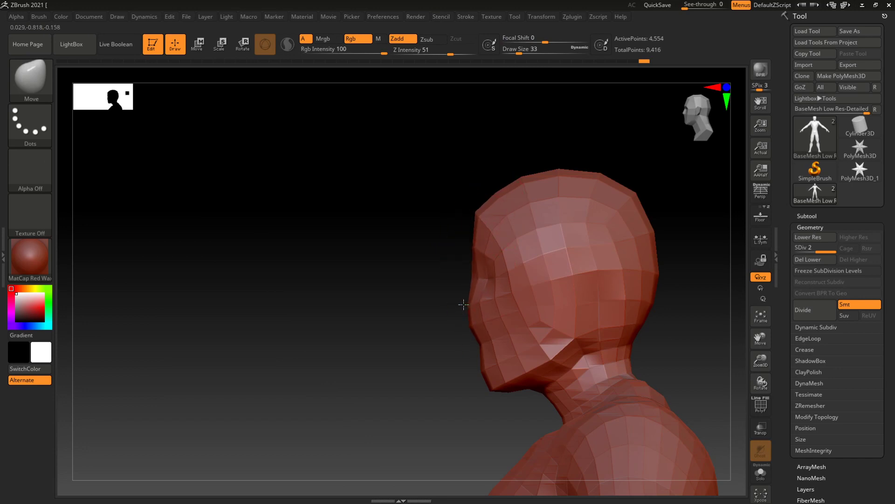
{"action": "left_click_drag", "start_coordinate": [463, 305], "coordinate": [452, 312]}
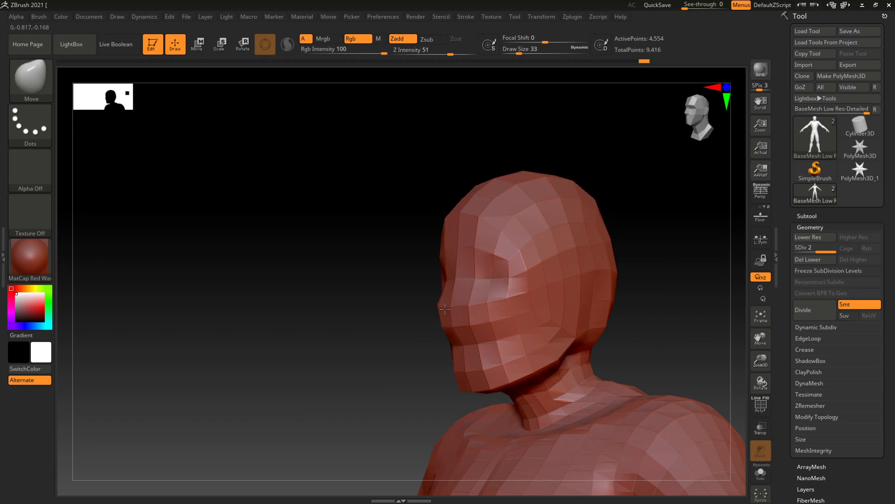
{"action": "mouse_move", "coordinate": [632, 264]}
{"action": "left_mouse_down"}
{"action": "mouse_move", "coordinate": [622, 228]}
{"action": "mouse_move", "coordinate": [632, 232]}
{"action": "mouse_move", "coordinate": [595, 230]}
{"action": "mouse_move", "coordinate": [604, 340]}
{"action": "mouse_move", "coordinate": [567, 224]}
{"action": "mouse_move", "coordinate": [581, 254]}
{"action": "mouse_move", "coordinate": [607, 250]}
{"action": "mouse_move", "coordinate": [560, 250]}
{"action": "mouse_move", "coordinate": [584, 247]}
{"action": "mouse_move", "coordinate": [581, 192]}
{"action": "mouse_move", "coordinate": [576, 250]}
{"action": "mouse_move", "coordinate": [556, 251]}
{"action": "mouse_move", "coordinate": [570, 246]}
{"action": "mouse_move", "coordinate": [565, 234]}
{"action": "mouse_move", "coordinate": [559, 250]}
{"action": "mouse_move", "coordinate": [568, 256]}
{"action": "mouse_move", "coordinate": [570, 242]}
{"action": "mouse_move", "coordinate": [572, 266]}
{"action": "mouse_move", "coordinate": [550, 260]}
{"action": "left_mouse_up"}
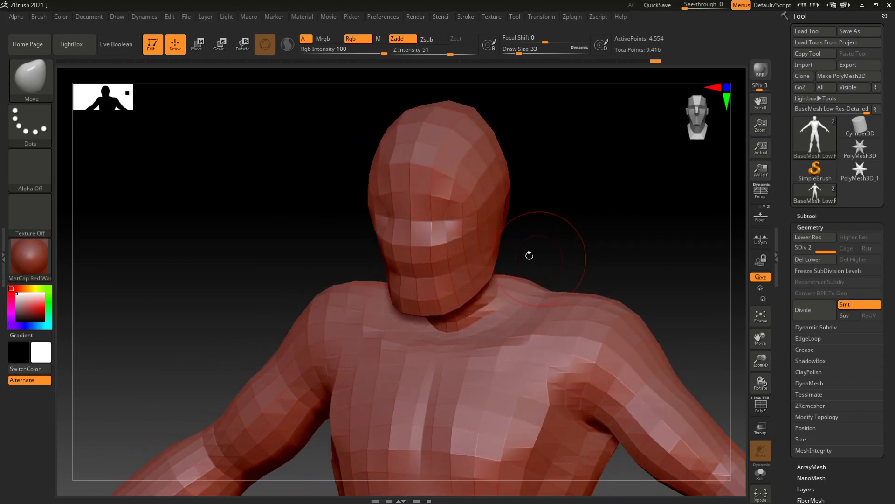
{"action": "left_click_drag", "start_coordinate": [599, 228], "coordinate": [502, 257]}
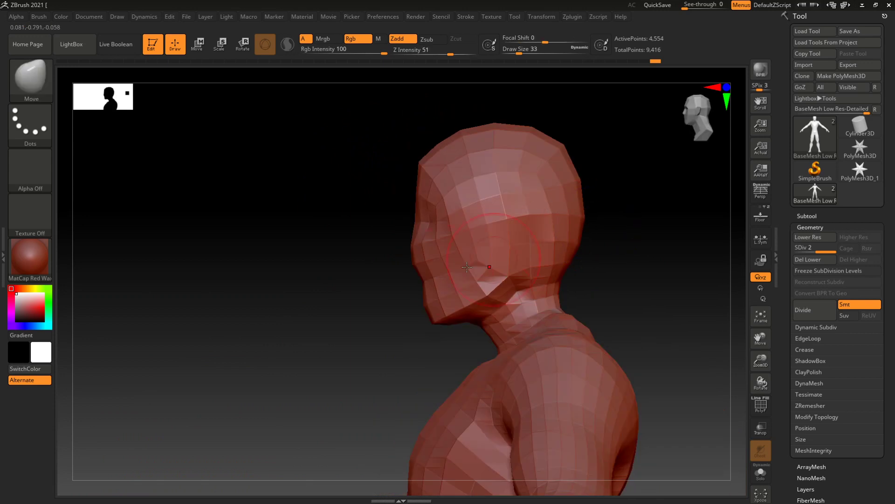
{"action": "left_click_drag", "start_coordinate": [321, 347], "coordinate": [305, 322]}
Change the mesh's material to the second mah_dirty_blue MatCap
{"action": "left_click", "coordinate": [32, 271]}
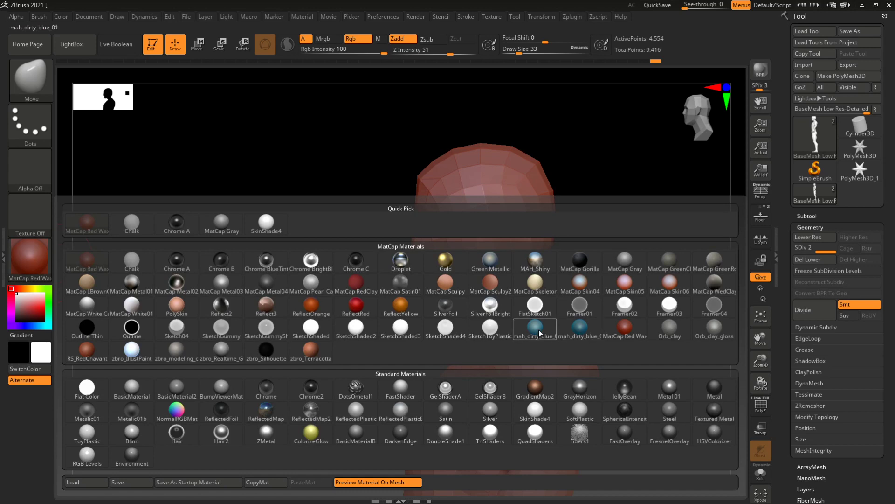
{"action": "left_click", "coordinate": [584, 332]}
{"action": "mouse_move", "coordinate": [593, 248]}
{"action": "left_mouse_down"}
{"action": "mouse_move", "coordinate": [606, 266]}
{"action": "mouse_move", "coordinate": [628, 258]}
{"action": "mouse_move", "coordinate": [606, 248]}
{"action": "mouse_move", "coordinate": [637, 250]}
{"action": "mouse_move", "coordinate": [544, 289]}
{"action": "mouse_move", "coordinate": [516, 290]}
{"action": "mouse_move", "coordinate": [553, 287]}
{"action": "mouse_move", "coordinate": [546, 292]}
{"action": "mouse_move", "coordinate": [535, 296]}
{"action": "mouse_move", "coordinate": [581, 240]}
{"action": "mouse_move", "coordinate": [571, 283]}
{"action": "mouse_move", "coordinate": [560, 175]}
{"action": "mouse_move", "coordinate": [586, 197]}
{"action": "mouse_move", "coordinate": [581, 190]}
{"action": "mouse_move", "coordinate": [604, 186]}
{"action": "mouse_move", "coordinate": [588, 178]}
{"action": "left_mouse_up"}
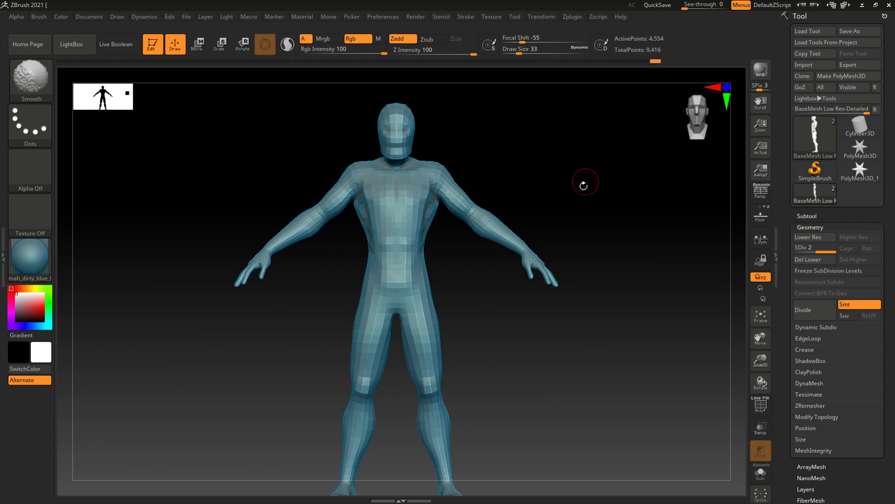
Carve the groin lines running diagonally from the hips to the crotch with the DamStandard brush at draw size 33
{"action": "key", "text": "b"}
{"action": "key", "text": "d"}
{"action": "key", "text": "s"}
{"action": "mouse_move", "coordinate": [572, 226]}
{"action": "left_mouse_down", "text": "alt"}
{"action": "mouse_move", "coordinate": [559, 326]}
{"action": "mouse_move", "coordinate": [560, 171]}
{"action": "left_mouse_up", "text": "alt"}
{"action": "left_click_drag", "start_coordinate": [363, 265], "coordinate": [402, 350]}
{"action": "mouse_move", "coordinate": [399, 340]}
{"action": "left_mouse_down", "text": "shift"}
{"action": "mouse_move", "coordinate": [388, 288]}
{"action": "mouse_move", "coordinate": [369, 271]}
{"action": "mouse_move", "coordinate": [394, 345]}
{"action": "left_mouse_up", "text": "shift"}
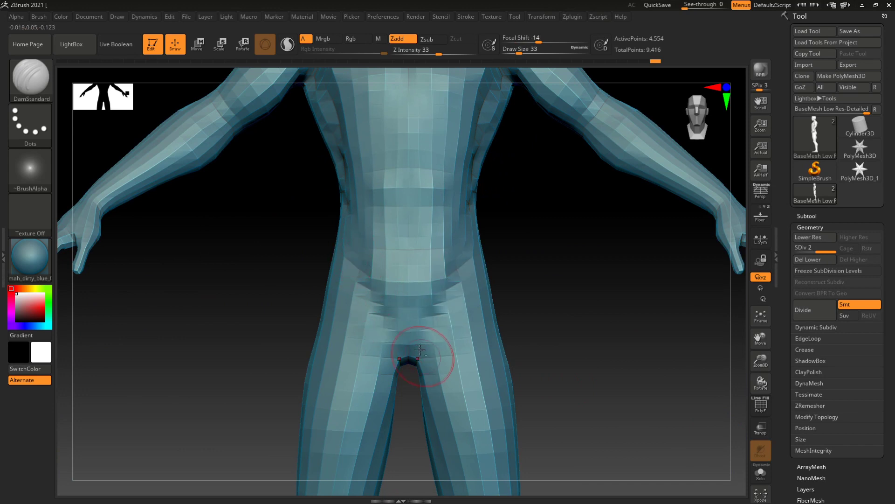
{"action": "mouse_move", "coordinate": [528, 279]}
{"action": "left_mouse_down"}
{"action": "mouse_move", "coordinate": [552, 274]}
{"action": "mouse_move", "coordinate": [408, 273]}
{"action": "mouse_move", "coordinate": [408, 318]}
{"action": "left_mouse_up"}
{"action": "left_click_drag", "start_coordinate": [357, 278], "coordinate": [399, 359]}
Stroke the gluteal crease under the buttocks on the back of the mesh, undoing the last stroke
{"action": "left_click_drag", "start_coordinate": [480, 282], "coordinate": [562, 276]}
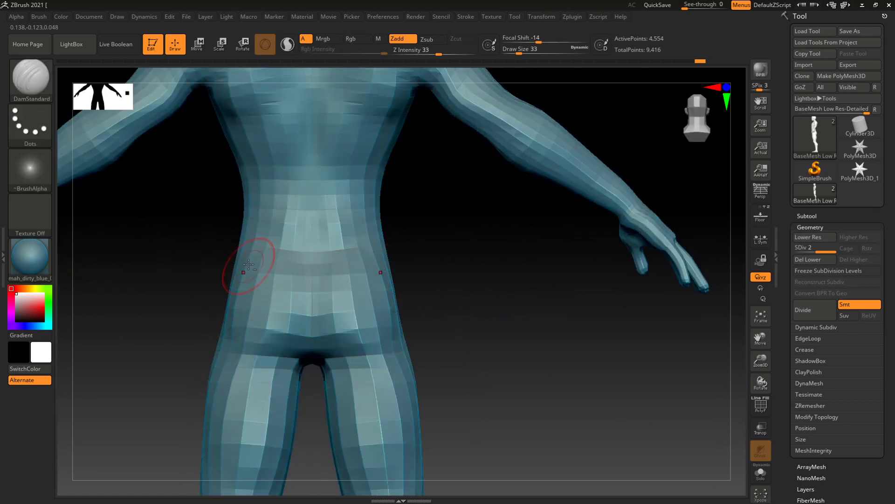
{"action": "left_click_drag", "start_coordinate": [266, 329], "coordinate": [295, 326]}
{"action": "mouse_move", "coordinate": [244, 345]}
{"action": "left_mouse_down"}
{"action": "mouse_move", "coordinate": [315, 355]}
{"action": "mouse_move", "coordinate": [276, 357]}
{"action": "mouse_move", "coordinate": [252, 346]}
{"action": "left_mouse_up"}
{"action": "key", "text": "ctrl+z"}
{"action": "key", "text": "f"}
{"action": "left_click_drag", "start_coordinate": [436, 296], "coordinate": [339, 281]}
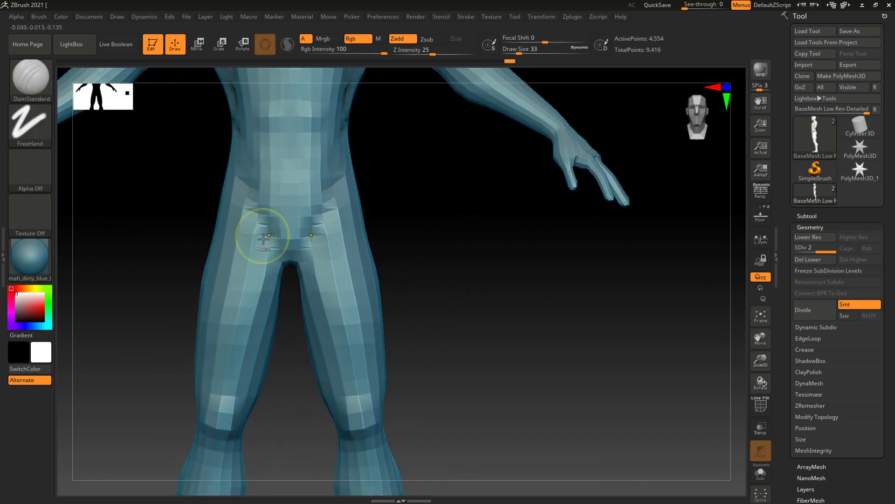
Try DamStandard strokes on the upper inner thigh and around the knee, undoing each one
{"action": "left_click_drag", "start_coordinate": [248, 296], "coordinate": [268, 248]}
{"action": "key", "text": "ctrl+z"}
{"action": "mouse_move", "coordinate": [426, 270]}
{"action": "left_mouse_down", "text": "alt"}
{"action": "mouse_move", "coordinate": [440, 236]}
{"action": "mouse_move", "coordinate": [457, 278]}
{"action": "mouse_move", "coordinate": [440, 263]}
{"action": "left_mouse_up", "text": "alt"}
{"action": "left_click_drag", "start_coordinate": [337, 323], "coordinate": [372, 304]}
{"action": "key", "text": "ctrl+z"}
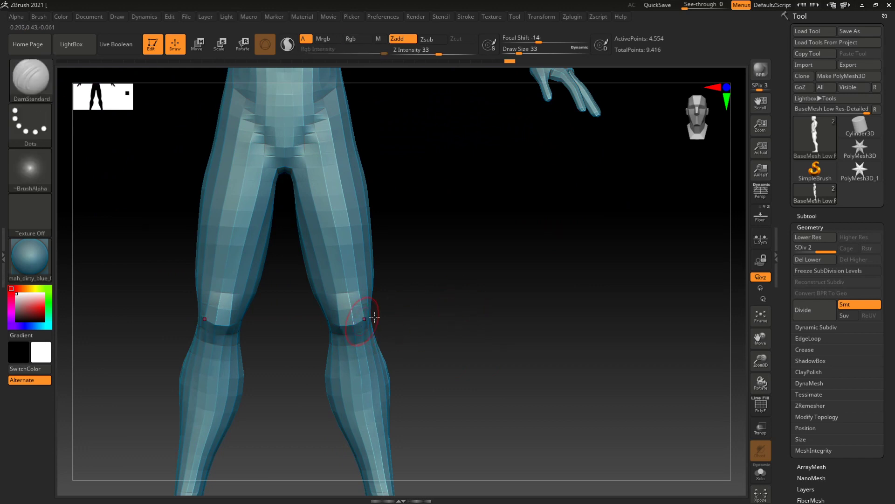
Try dividing the mesh and compare the body's shape at the lower subdivision level, undoing the division
{"action": "left_click", "coordinate": [814, 311]}
{"action": "key", "text": "f"}
{"action": "left_click_drag", "start_coordinate": [532, 177], "coordinate": [559, 262]}
{"action": "key", "text": "ctrl"}
{"action": "key", "text": "ctrl+shift"}
{"action": "left_click_drag", "start_coordinate": [576, 221], "coordinate": [572, 303], "text": "alt"}
{"action": "key", "text": "shift+d"}
{"action": "left_click_drag", "start_coordinate": [628, 152], "coordinate": [608, 362], "text": "alt"}
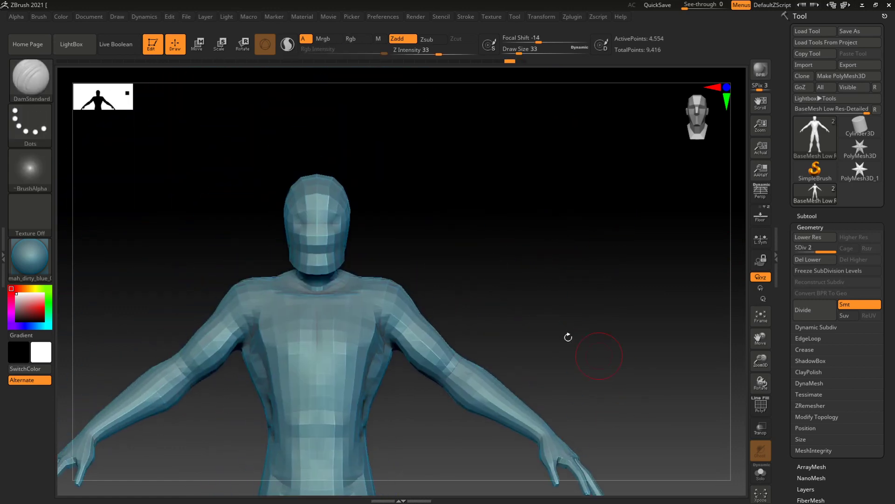
{"action": "key", "text": "ctrl+shift+z"}
{"action": "key", "text": "ctrl+z"}
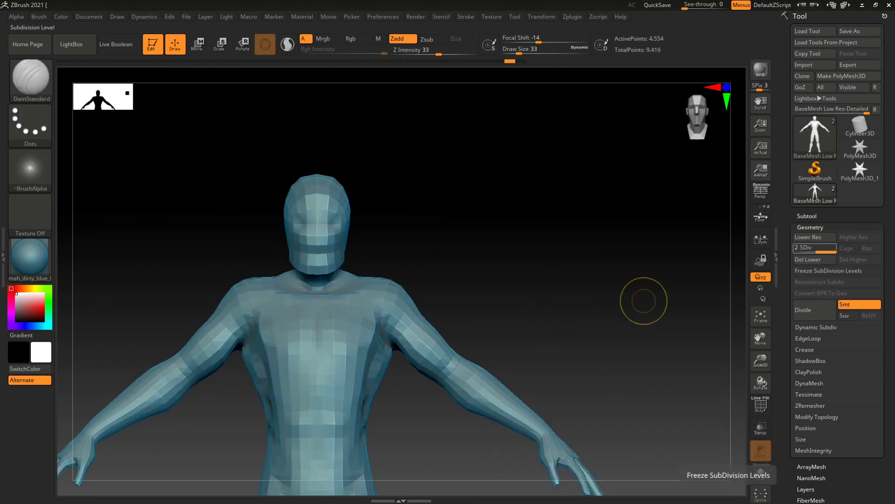
Try dividing the body mesh up to subdivision level 4, and undo back to level 2
{"action": "key", "text": "shift+d"}
{"action": "key", "text": "shift+d"}
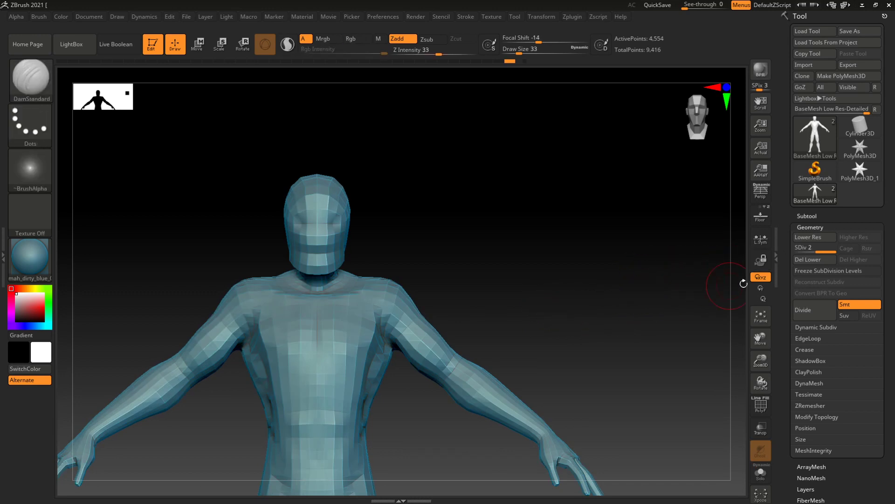
{"action": "left_click", "coordinate": [813, 316]}
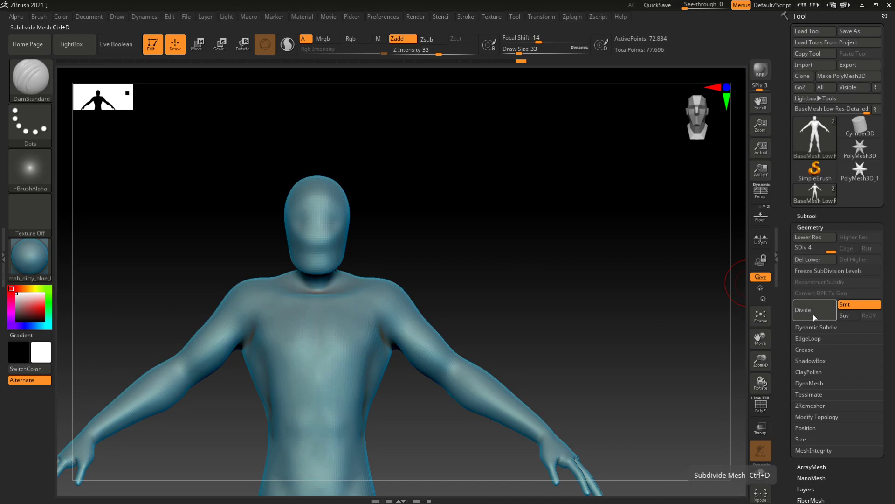
{"action": "key", "text": "ctrl+z"}
{"action": "key", "text": "ctrl+z"}
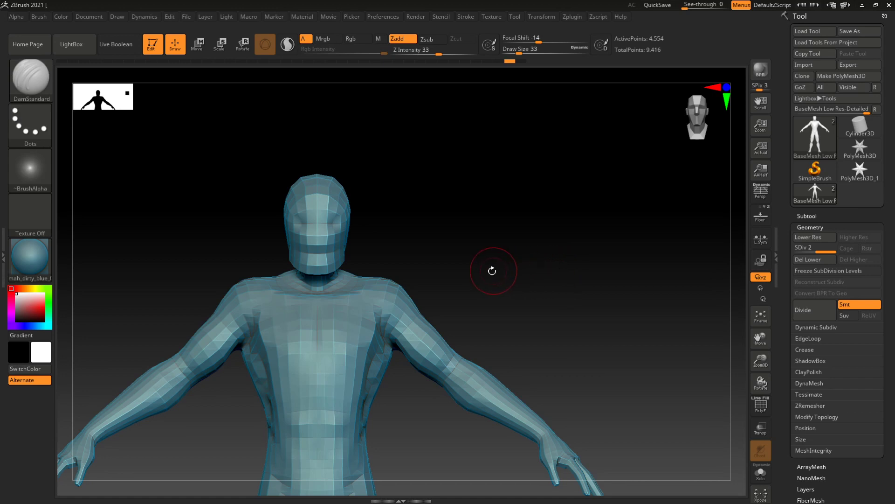
Store a morph target of the body mesh at subdivision level 2
{"action": "left_click_drag", "start_coordinate": [495, 270], "coordinate": [572, 244]}
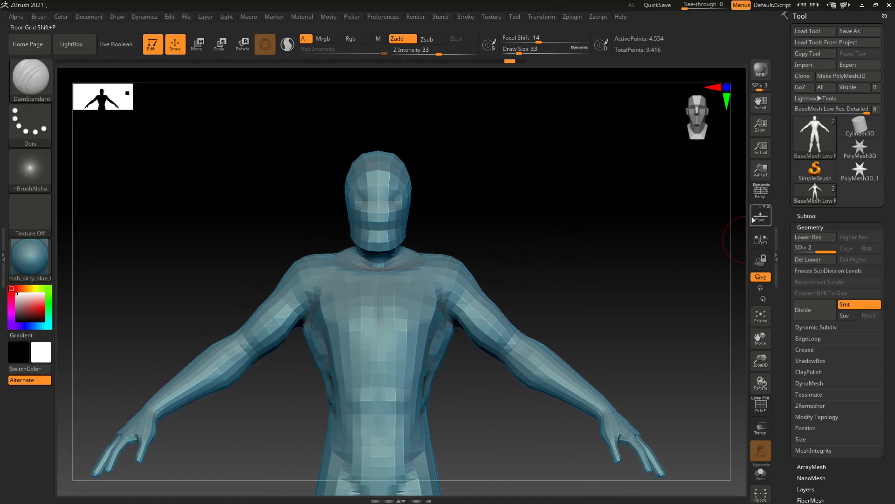
{"action": "left_click_drag", "start_coordinate": [627, 248], "coordinate": [587, 214], "text": "alt"}
{"action": "left_click_drag", "start_coordinate": [602, 329], "coordinate": [606, 182], "text": "alt"}
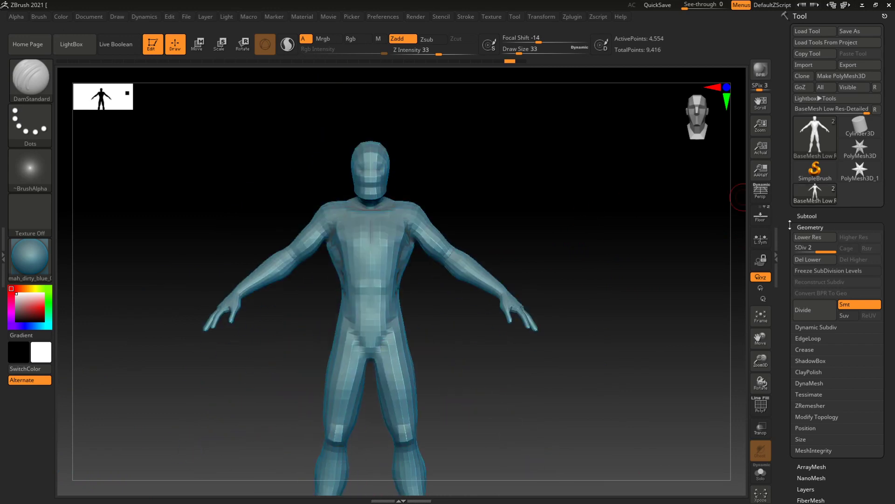
{"action": "left_click", "coordinate": [804, 227]}
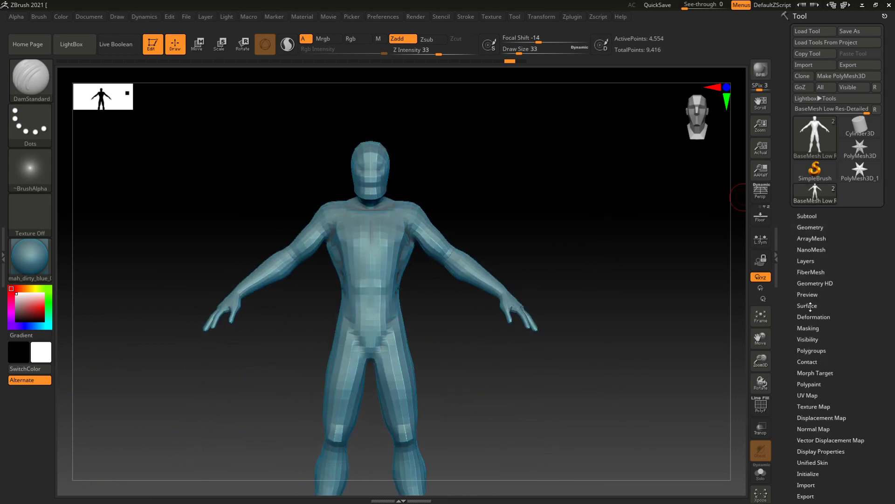
{"action": "left_click", "coordinate": [818, 373]}
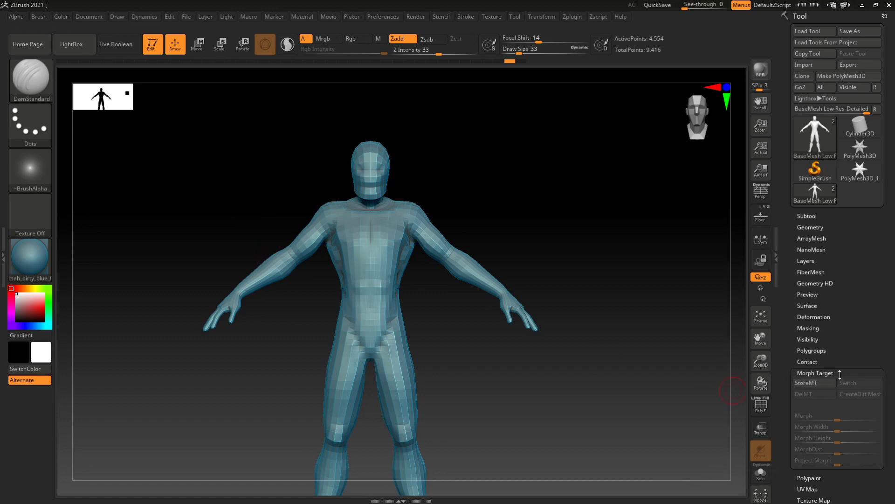
{"action": "left_click", "coordinate": [819, 385]}
Divide the mesh to subdivision level 3 and step it back down to level 2
{"action": "left_click", "coordinate": [813, 227]}
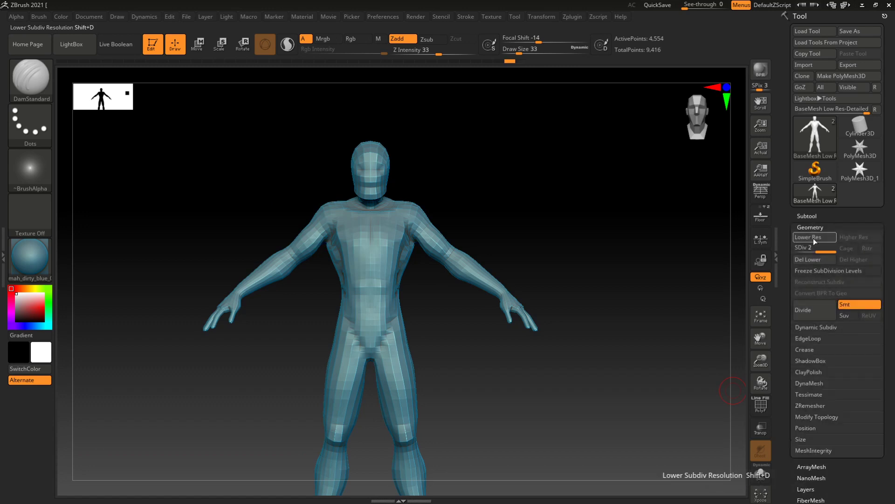
{"action": "left_click", "coordinate": [817, 310]}
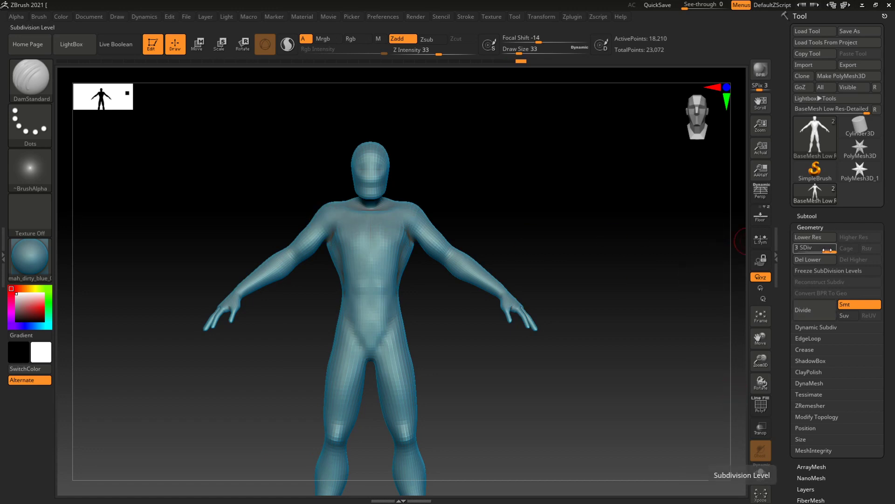
{"action": "left_click", "coordinate": [812, 225]}
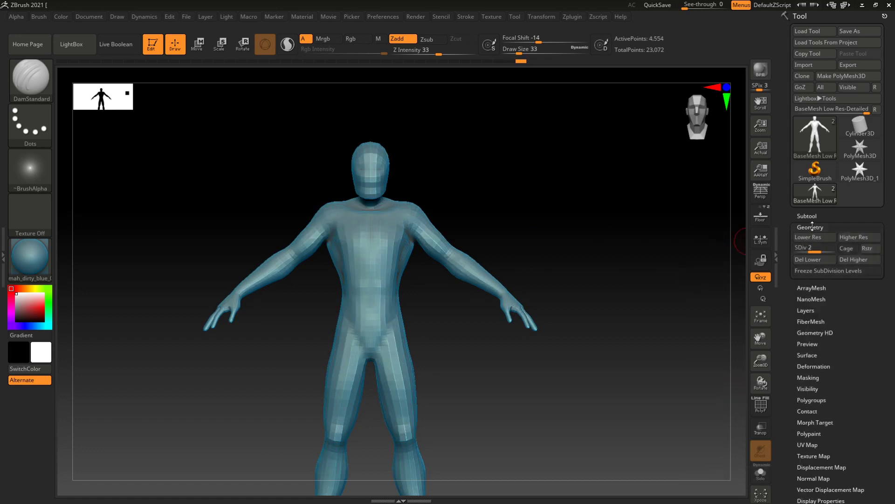
Switch the mesh to its stored morph target and raise it to subdivision level 3
{"action": "left_click", "coordinate": [816, 373]}
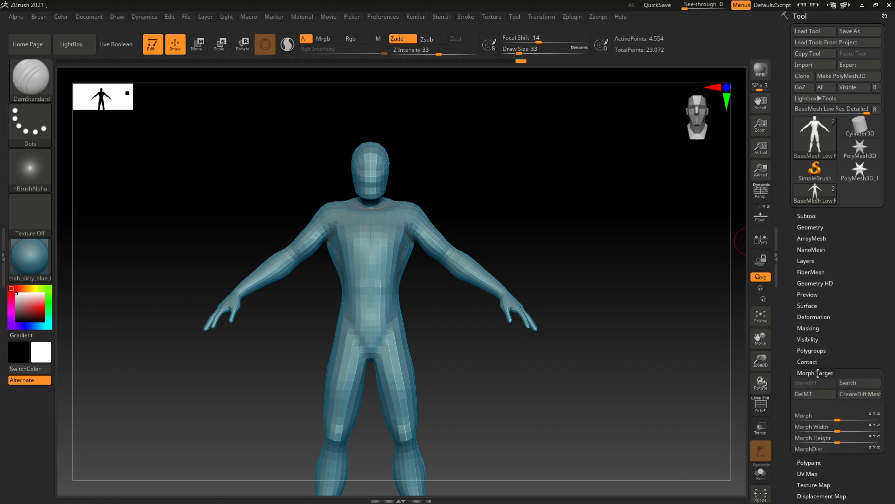
{"action": "left_click", "coordinate": [855, 382]}
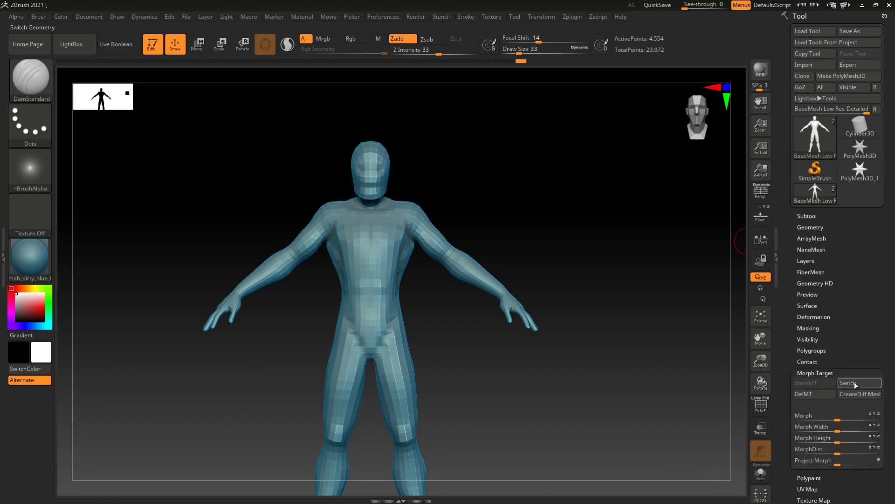
{"action": "left_click", "coordinate": [808, 227]}
{"action": "left_click_drag", "start_coordinate": [817, 248], "coordinate": [827, 249]}
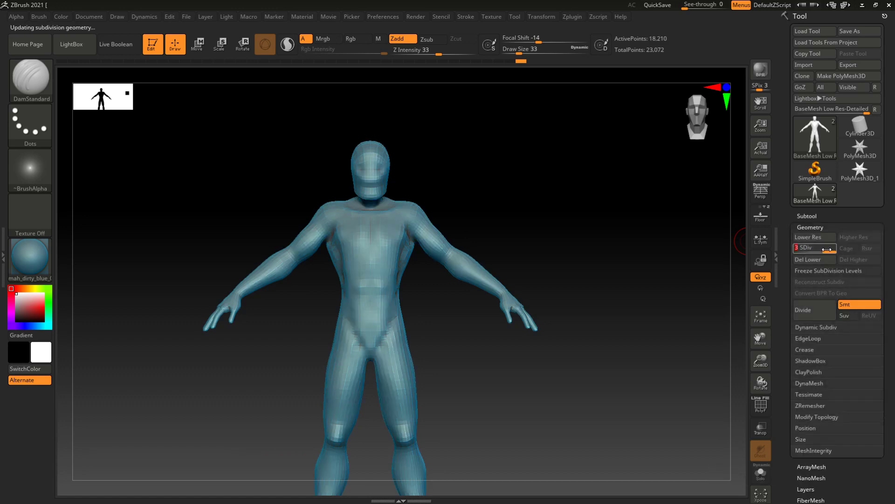
Select the Move brush and set its draw size to 51
{"action": "left_click_drag", "start_coordinate": [511, 173], "coordinate": [560, 354], "text": "alt"}
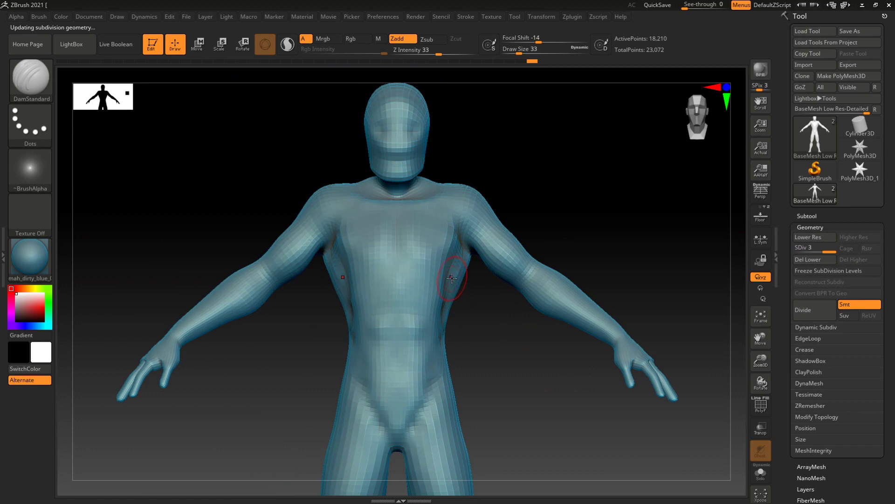
{"action": "key", "text": "b"}
{"action": "key", "text": "m"}
{"action": "key", "text": "v"}
{"action": "key", "text": "space"}
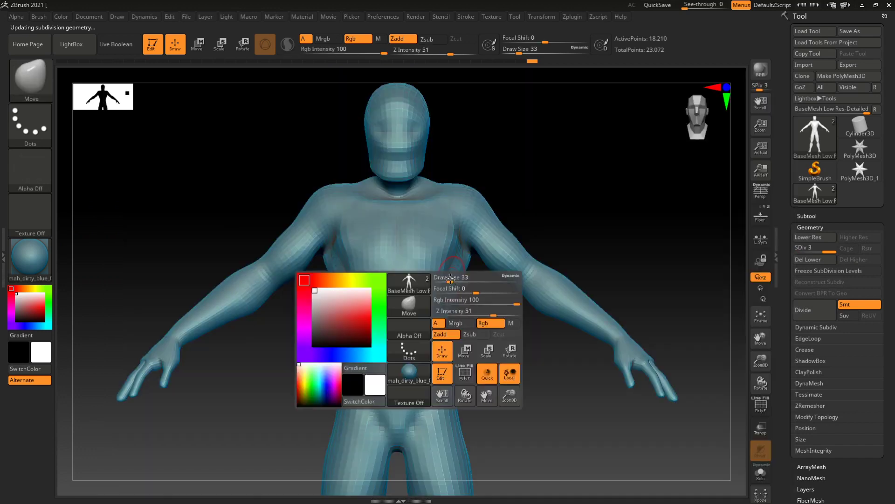
{"action": "left_click_drag", "start_coordinate": [451, 278], "coordinate": [456, 278]}
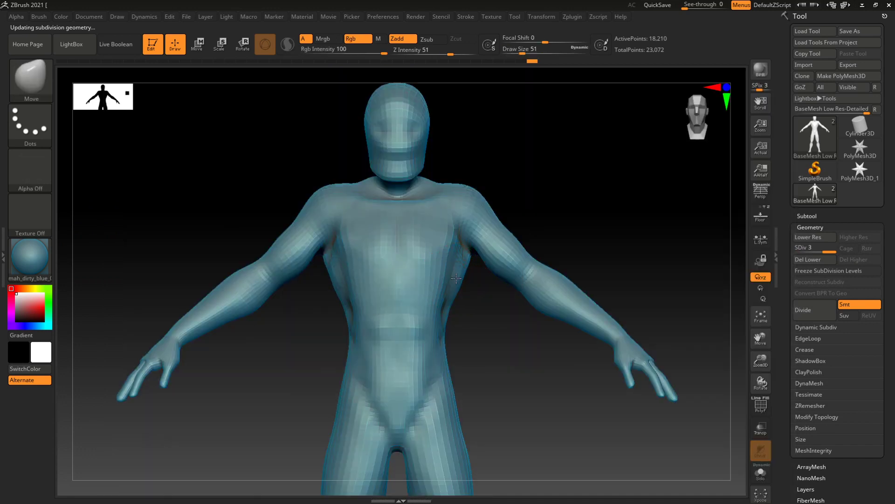
Set the draw size to 25 and try a stroke across the eye area, undoing it
{"action": "left_click_drag", "start_coordinate": [542, 214], "coordinate": [689, 245], "text": "alt"}
{"action": "mouse_move", "coordinate": [568, 194]}
{"action": "left_mouse_down"}
{"action": "mouse_move", "coordinate": [582, 215]}
{"action": "mouse_move", "coordinate": [573, 215]}
{"action": "left_mouse_up"}
{"action": "key", "text": "space"}
{"action": "mouse_move", "coordinate": [560, 156]}
{"action": "left_mouse_down", "text": "alt"}
{"action": "mouse_move", "coordinate": [568, 174]}
{"action": "mouse_move", "coordinate": [562, 169]}
{"action": "mouse_move", "coordinate": [558, 260]}
{"action": "left_mouse_up", "text": "alt"}
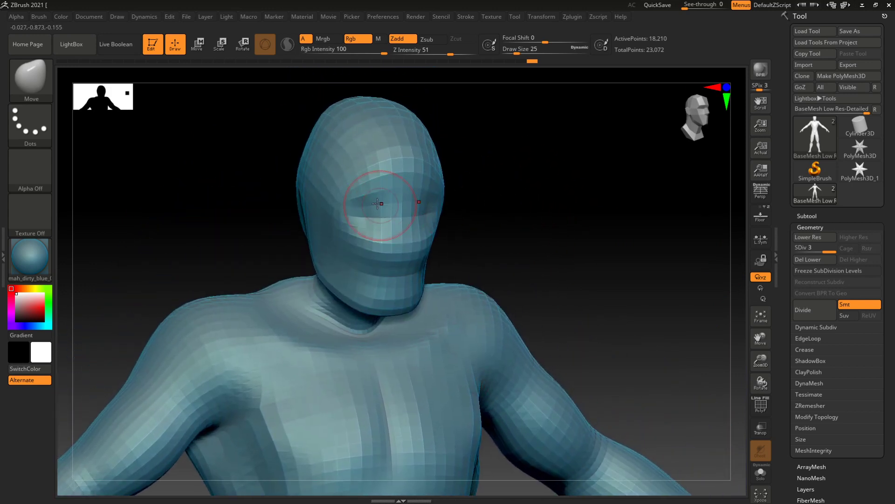
{"action": "left_click_drag", "start_coordinate": [350, 196], "coordinate": [469, 189]}
{"action": "key", "text": "ctrl+z"}
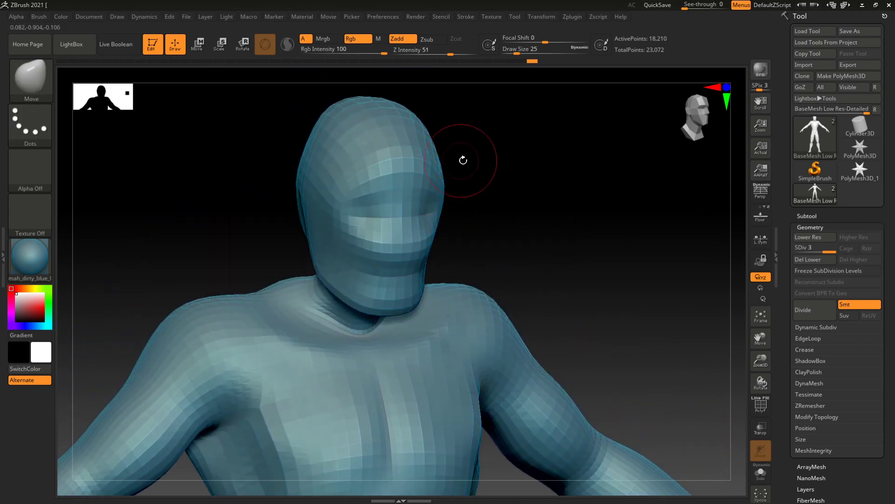
Carve the brow line above the eyes and the nose ridge with the DamStandard brush at draw size 25, undoing one smoothing stroke
{"action": "key", "text": "b"}
{"action": "key", "text": "d"}
{"action": "key", "text": "s"}
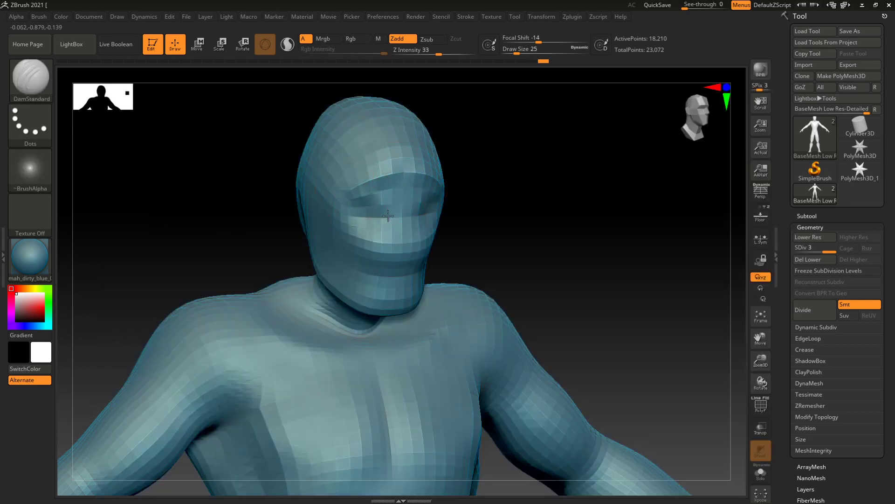
{"action": "left_click_drag", "start_coordinate": [380, 186], "coordinate": [375, 194], "text": "shift"}
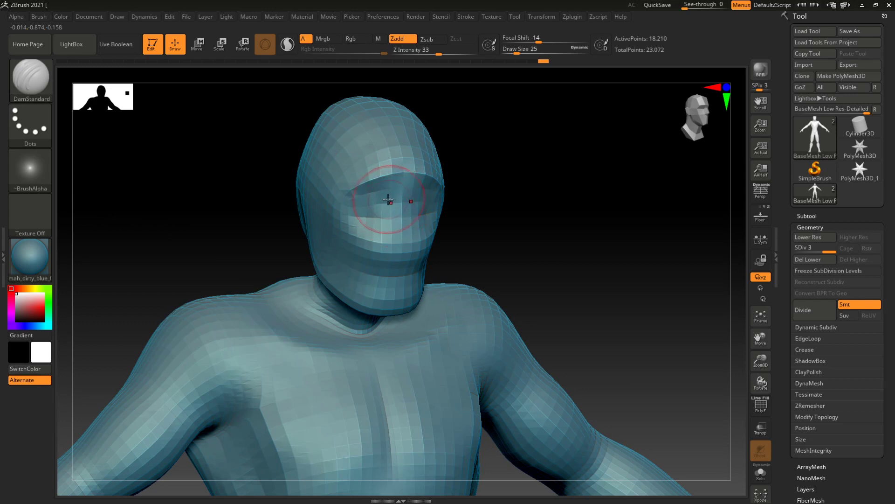
{"action": "key", "text": "ctrl+z"}
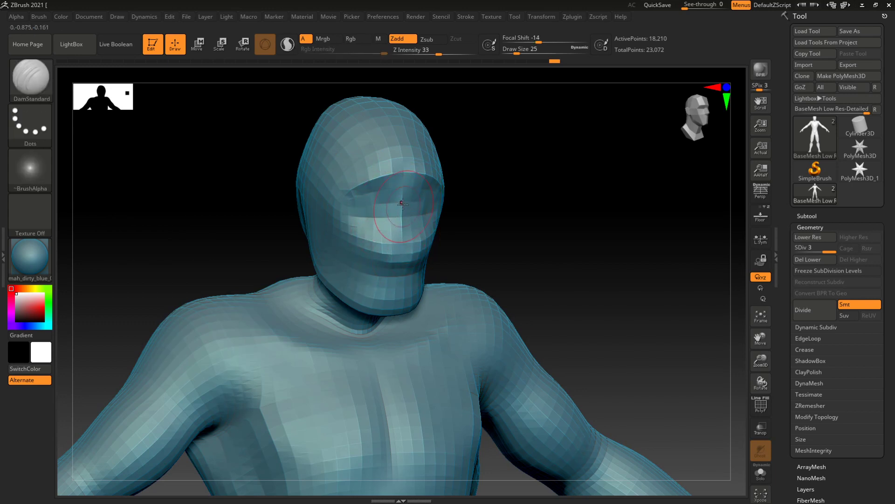
{"action": "mouse_move", "coordinate": [403, 213]}
{"action": "left_mouse_down"}
{"action": "mouse_move", "coordinate": [403, 191]}
{"action": "mouse_move", "coordinate": [406, 239]}
{"action": "left_mouse_up"}
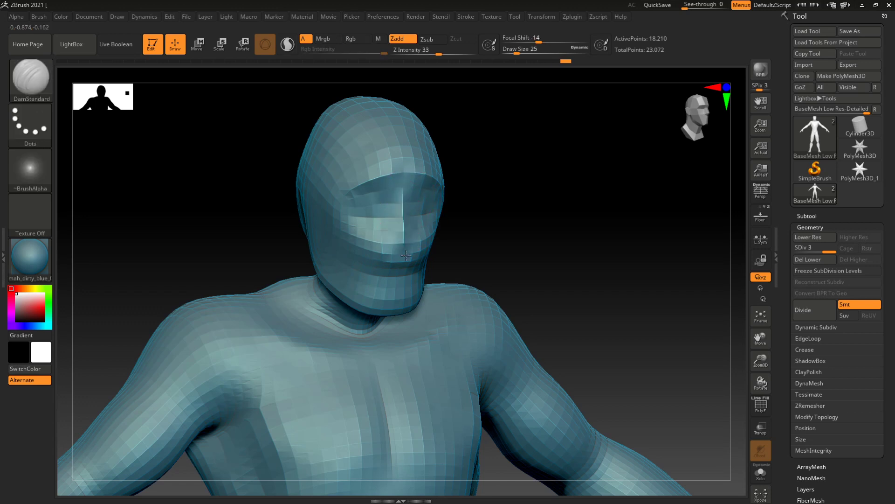
{"action": "left_click_drag", "start_coordinate": [537, 197], "coordinate": [522, 196]}
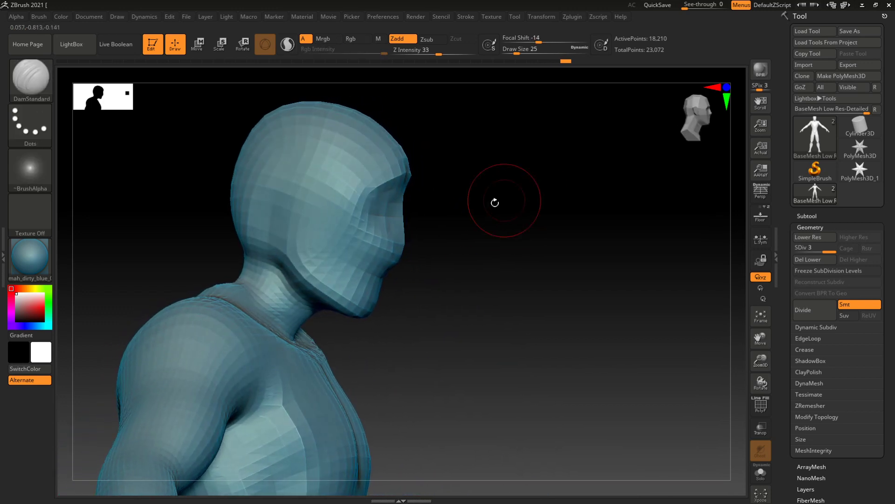
Build out the nose ridge in profile and mark the ear position on the side of the head with the DamStandard brush
{"action": "left_click_drag", "start_coordinate": [474, 242], "coordinate": [408, 208]}
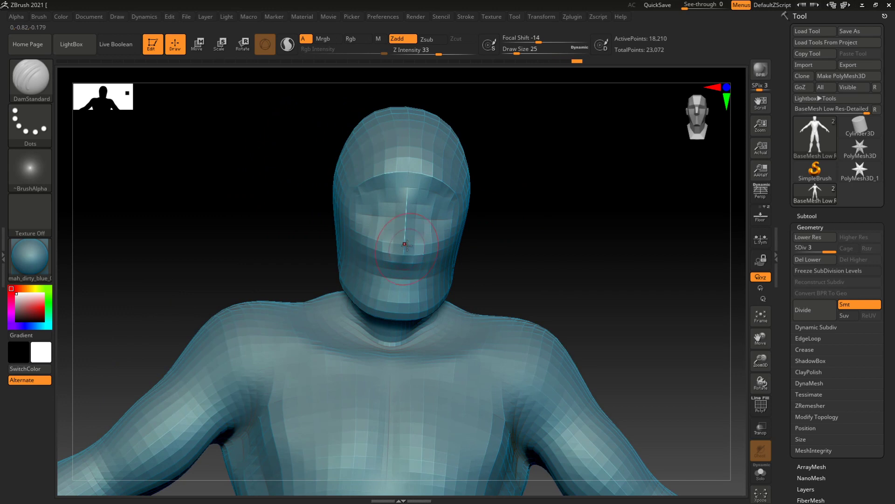
{"action": "mouse_move", "coordinate": [509, 235]}
{"action": "left_mouse_down", "text": "shift"}
{"action": "mouse_move", "coordinate": [553, 233]}
{"action": "mouse_move", "coordinate": [480, 246]}
{"action": "mouse_move", "coordinate": [472, 209]}
{"action": "left_mouse_up", "text": "shift"}
{"action": "key", "text": "ctrl"}
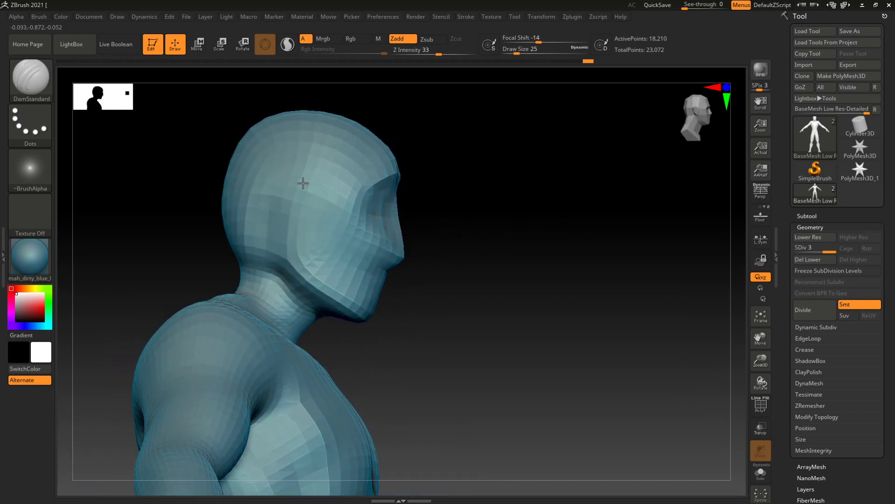
{"action": "left_click_drag", "start_coordinate": [292, 192], "coordinate": [313, 229]}
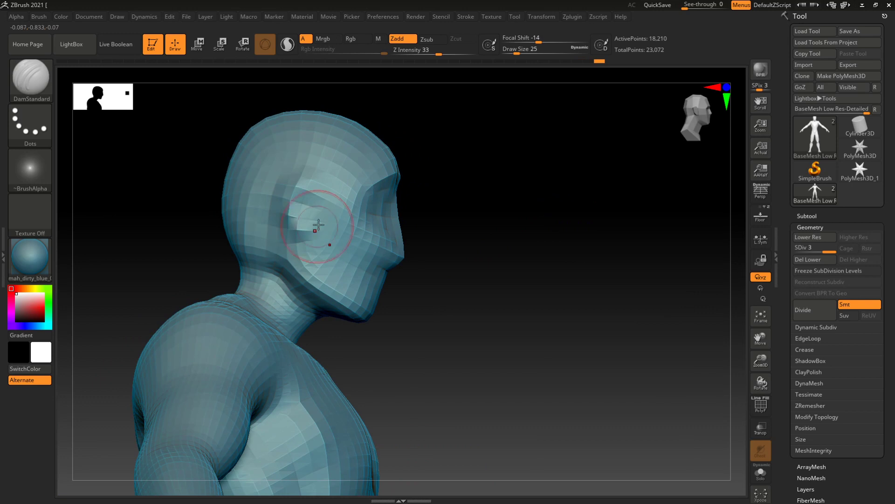
{"action": "left_click_drag", "start_coordinate": [476, 156], "coordinate": [499, 162]}
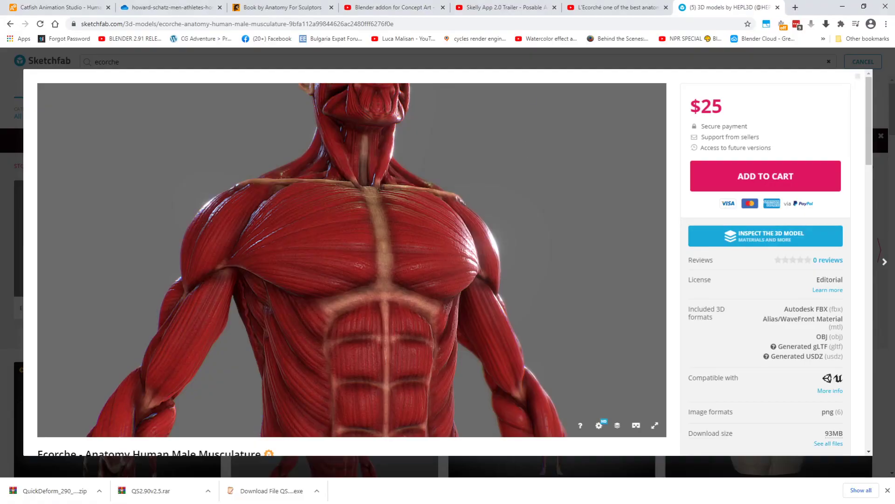
Switch to the Sketchfab écorché model in the browser and frame a side close-up of its head and ear
{"action": "left_click_drag", "start_coordinate": [506, 212], "coordinate": [482, 214]}
{"action": "right_click_drag", "start_coordinate": [570, 212], "coordinate": [538, 324]}
{"action": "scroll", "coordinate": [537, 323], "scroll_direction": "down", "scroll_amount": 3}
{"action": "scroll", "coordinate": [513, 320], "scroll_direction": "up", "scroll_amount": 6}
{"action": "mouse_move", "coordinate": [509, 330]}
{"action": "left_mouse_down"}
{"action": "mouse_move", "coordinate": [497, 327]}
{"action": "mouse_move", "coordinate": [511, 307]}
{"action": "mouse_move", "coordinate": [512, 346]}
{"action": "left_mouse_up"}
{"action": "left_click_drag", "start_coordinate": [514, 312], "coordinate": [515, 280]}
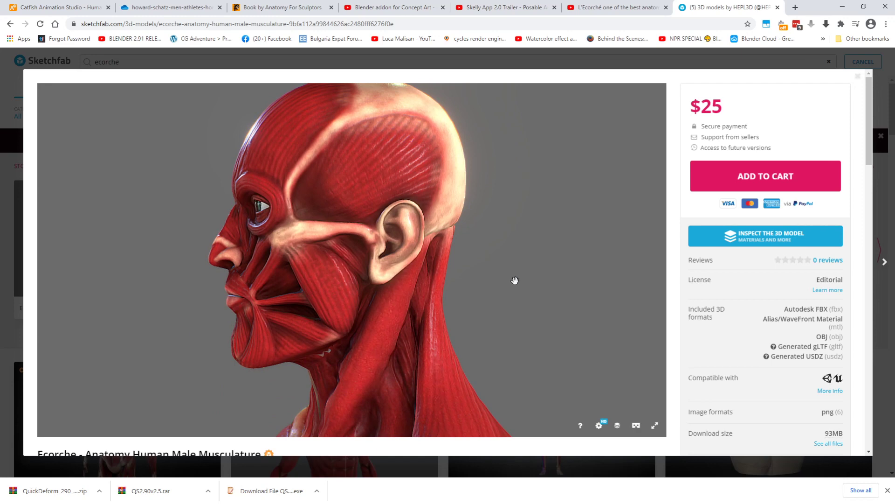
Switch back to ZBrush, compare the sculpted head's profile with the écorché through a semi-transparent window, and reset See-through to 0
{"action": "key", "text": "alt+Tab"}
{"action": "left_click_drag", "start_coordinate": [496, 249], "coordinate": [440, 247]}
{"action": "left_click_drag", "start_coordinate": [686, 5], "coordinate": [720, 7]}
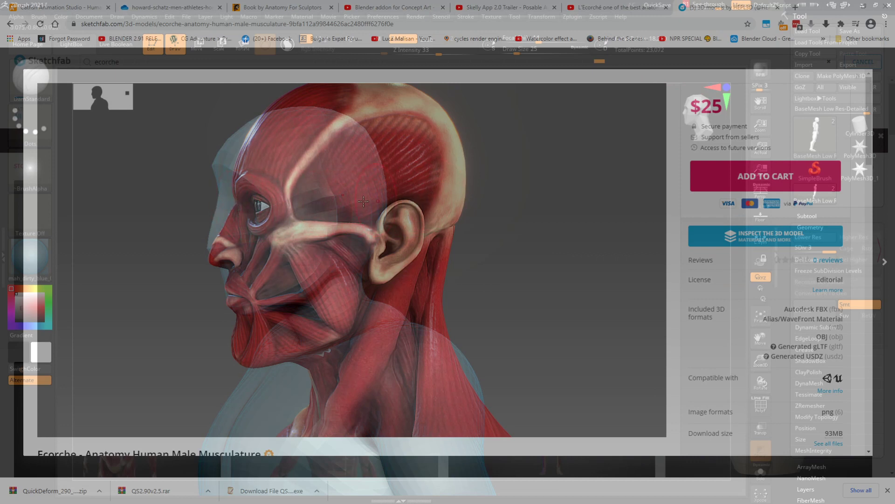
{"action": "key", "text": "alt+Tab"}
{"action": "key", "text": "alt+Tab"}
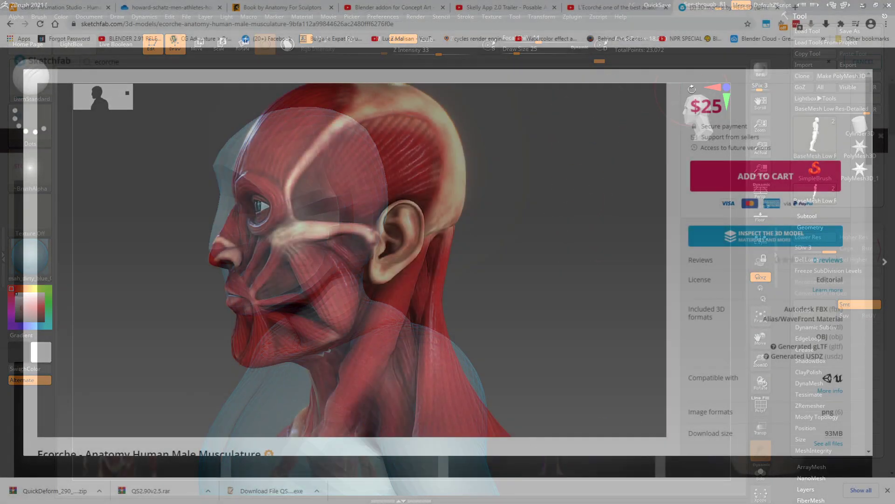
{"action": "left_click_drag", "start_coordinate": [719, 6], "coordinate": [684, 8]}
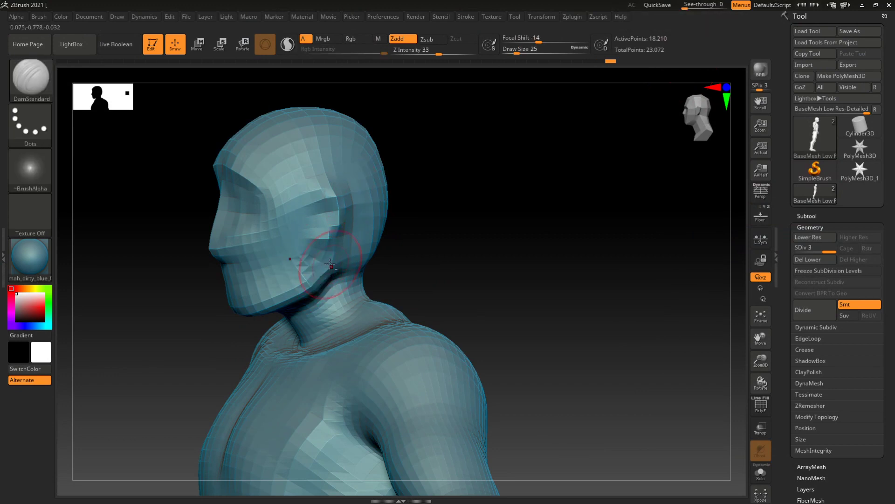
Smooth the jaw below the ear and carve the chest and side-torso landmarks with the DamStandard brush, undoing one stroke
{"action": "left_click_drag", "start_coordinate": [325, 261], "coordinate": [317, 287], "text": "shift"}
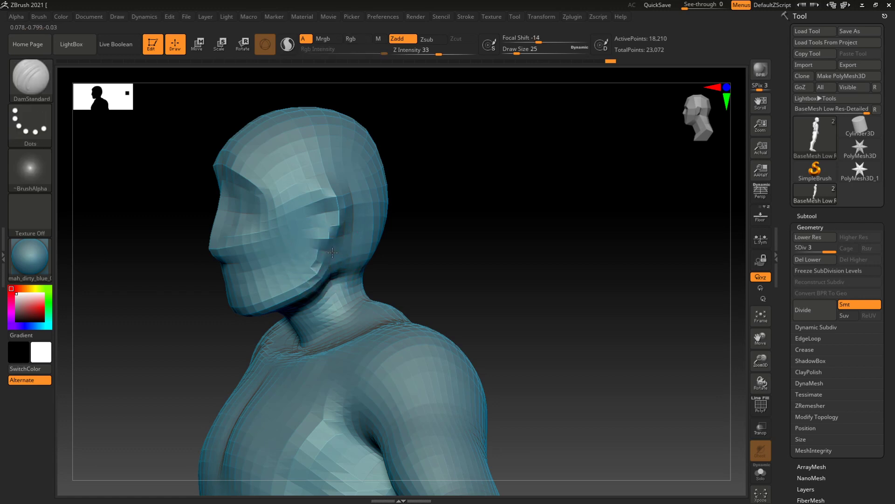
{"action": "left_click_drag", "start_coordinate": [423, 230], "coordinate": [443, 203]}
{"action": "mouse_move", "coordinate": [283, 292]}
{"action": "left_mouse_down"}
{"action": "mouse_move", "coordinate": [264, 301]}
{"action": "mouse_move", "coordinate": [282, 308]}
{"action": "left_mouse_up"}
{"action": "left_click_drag", "start_coordinate": [480, 215], "coordinate": [474, 194]}
{"action": "left_click_drag", "start_coordinate": [216, 283], "coordinate": [264, 336]}
{"action": "mouse_move", "coordinate": [327, 336]}
{"action": "left_mouse_down"}
{"action": "mouse_move", "coordinate": [273, 331]}
{"action": "mouse_move", "coordinate": [286, 350]}
{"action": "mouse_move", "coordinate": [327, 349]}
{"action": "mouse_move", "coordinate": [337, 312]}
{"action": "mouse_move", "coordinate": [334, 347]}
{"action": "left_mouse_up"}
{"action": "key", "text": "ctrl+z"}
{"action": "left_click_drag", "start_coordinate": [234, 388], "coordinate": [218, 346]}
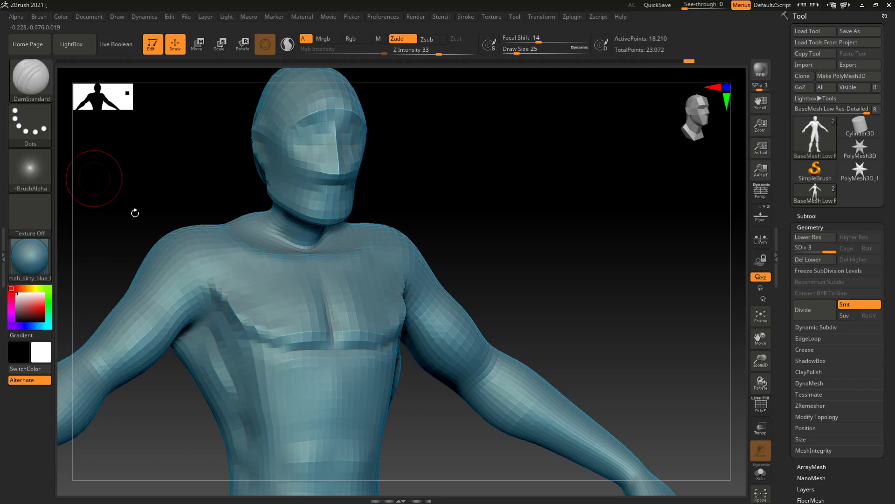
Lower the full figure to subdivision level 1 and select the Move brush with a draw size of 154
{"action": "left_click_drag", "start_coordinate": [560, 244], "coordinate": [484, 219], "text": "alt"}
{"action": "left_click_drag", "start_coordinate": [450, 252], "coordinate": [659, 160], "text": "alt"}
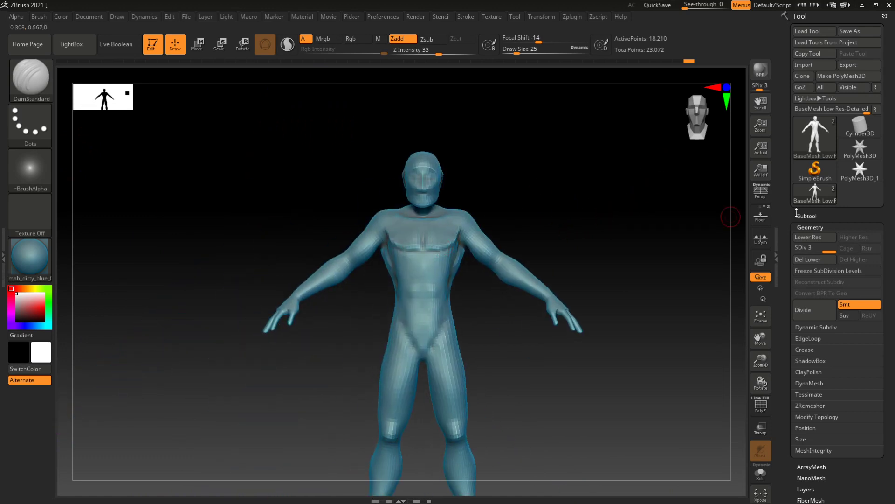
{"action": "left_click_drag", "start_coordinate": [828, 246], "coordinate": [797, 252]}
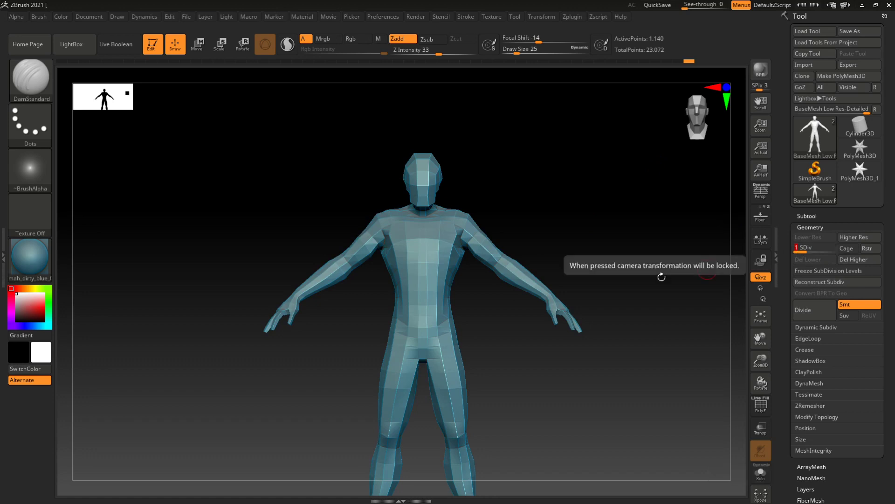
{"action": "key", "text": "space"}
{"action": "left_click_drag", "start_coordinate": [512, 209], "coordinate": [514, 209]}
{"action": "key", "text": "b"}
{"action": "key", "text": "m"}
{"action": "key", "text": "v"}
{"action": "key", "text": "space"}
{"action": "key", "text": "space"}
{"action": "mouse_move", "coordinate": [467, 227]}
{"action": "left_mouse_down"}
{"action": "mouse_move", "coordinate": [477, 227]}
{"action": "mouse_move", "coordinate": [468, 214]}
{"action": "left_mouse_up"}
{"action": "key", "text": "ctrl+d"}
{"action": "key", "text": "ctrl+d"}
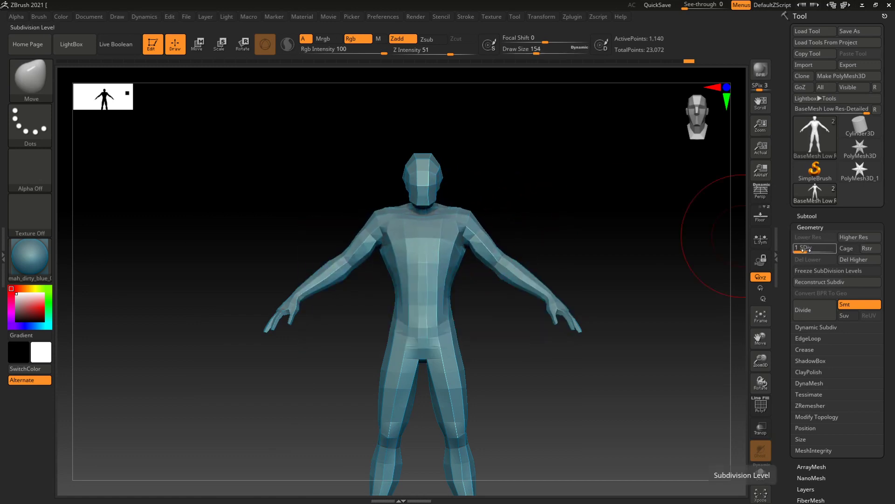
Return the mesh to subdivision level 3 and frame the upper body
{"action": "left_click_drag", "start_coordinate": [627, 221], "coordinate": [646, 224]}
{"action": "mouse_move", "coordinate": [650, 166]}
{"action": "left_mouse_down", "text": "alt"}
{"action": "mouse_move", "coordinate": [637, 194]}
{"action": "mouse_move", "coordinate": [536, 191]}
{"action": "mouse_move", "coordinate": [566, 182]}
{"action": "mouse_move", "coordinate": [575, 225]}
{"action": "mouse_move", "coordinate": [623, 218]}
{"action": "mouse_move", "coordinate": [620, 206]}
{"action": "mouse_move", "coordinate": [603, 210]}
{"action": "mouse_move", "coordinate": [653, 326]}
{"action": "left_mouse_up", "text": "alt"}
{"action": "key", "text": "shift+d"}
{"action": "key", "text": "shift+d"}
{"action": "key", "text": "ctrl+z"}
{"action": "key", "text": "d"}
{"action": "key", "text": "d"}
{"action": "left_click_drag", "start_coordinate": [603, 224], "coordinate": [620, 239], "text": "alt"}
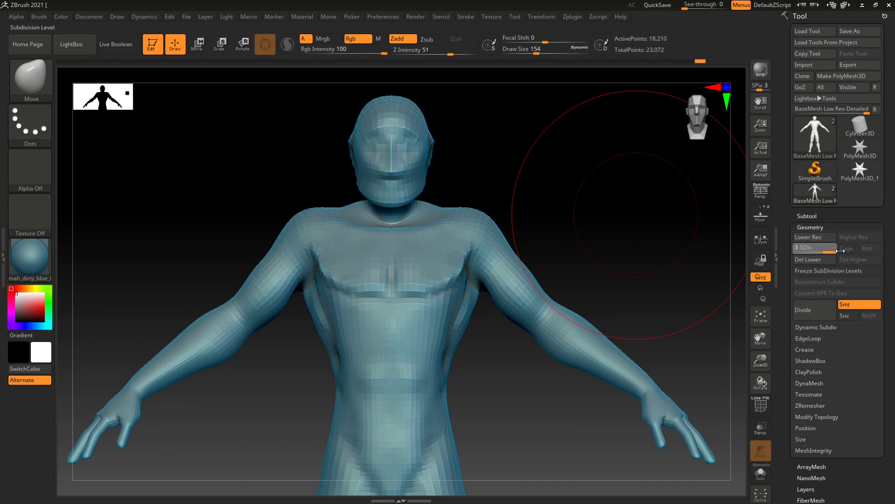
Divide the mesh to subdivision level 4 and set the Move brush's draw size to 56
{"action": "left_click", "coordinate": [819, 315]}
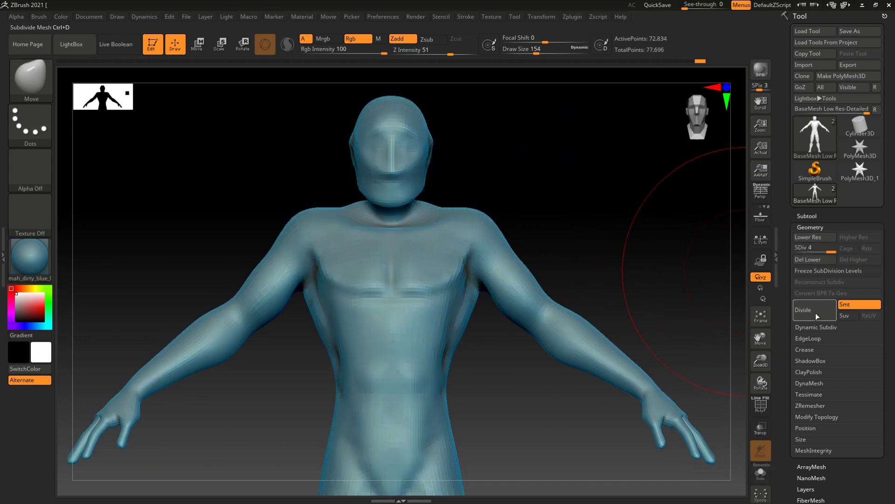
{"action": "key", "text": "space"}
{"action": "left_click_drag", "start_coordinate": [588, 228], "coordinate": [578, 228]}
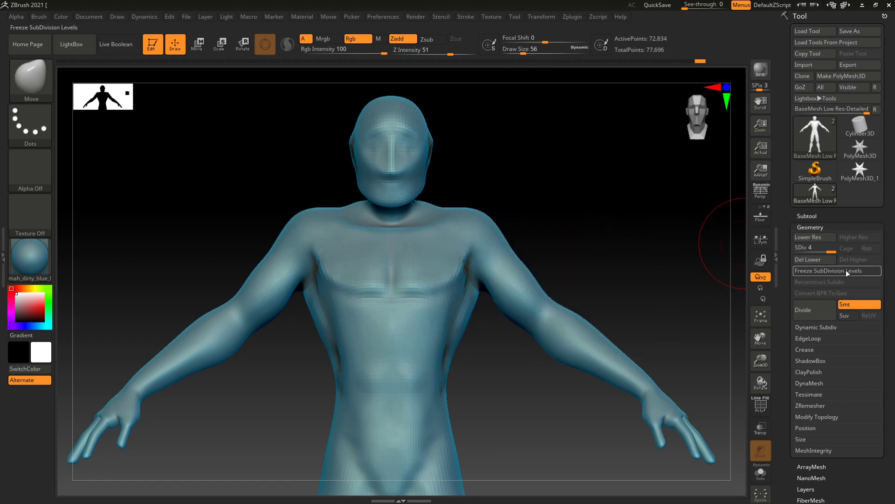
Select the ClayTubes brush, set its draw size to 25, and lay clay strokes over the pectorals
{"action": "key", "text": "b"}
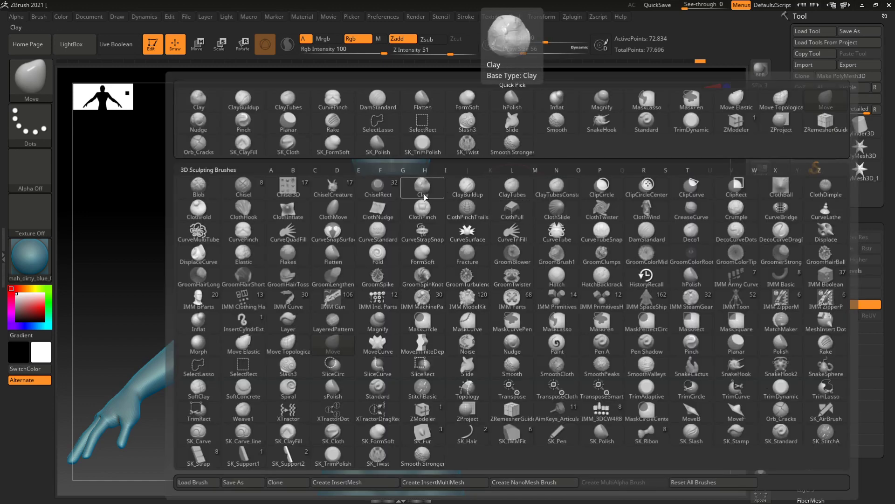
{"action": "left_click", "coordinate": [516, 192]}
{"action": "right_click_drag", "start_coordinate": [554, 183], "coordinate": [558, 208], "text": "ctrl"}
{"action": "key", "text": "space"}
{"action": "left_click_drag", "start_coordinate": [561, 206], "coordinate": [552, 207]}
{"action": "left_click_drag", "start_coordinate": [214, 250], "coordinate": [253, 304]}
{"action": "mouse_move", "coordinate": [206, 229]}
{"action": "left_mouse_down"}
{"action": "mouse_move", "coordinate": [240, 298]}
{"action": "mouse_move", "coordinate": [282, 299]}
{"action": "mouse_move", "coordinate": [308, 254]}
{"action": "mouse_move", "coordinate": [327, 317]}
{"action": "left_mouse_up"}
{"action": "right_click_drag", "start_coordinate": [552, 189], "coordinate": [574, 200]}
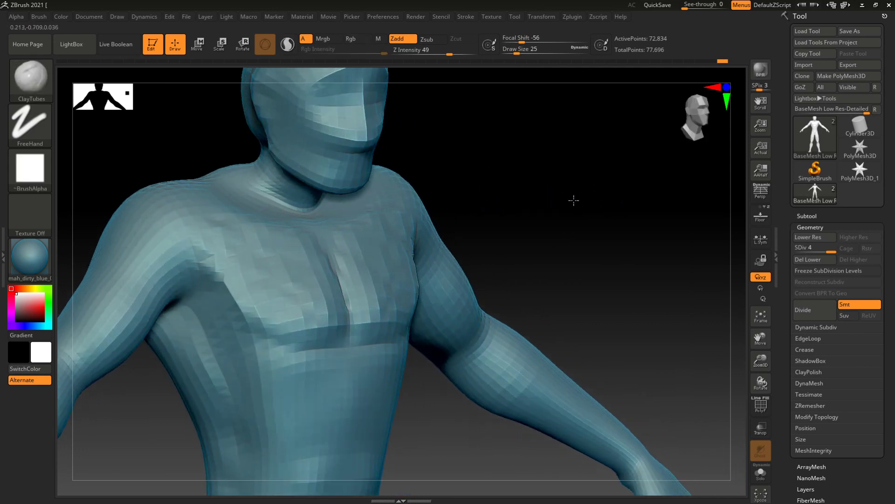
Undo the recent ClayTubes strokes and rework the clay buildup on the pectorals, redoing one step
{"action": "key", "text": "ctrl"}
{"action": "key", "text": "ctrl+z"}
{"action": "key", "text": "ctrl+z"}
{"action": "key", "text": "ctrl+z"}
{"action": "left_click_drag", "start_coordinate": [416, 242], "coordinate": [396, 299]}
{"action": "key", "text": "ctrl+shift+z"}
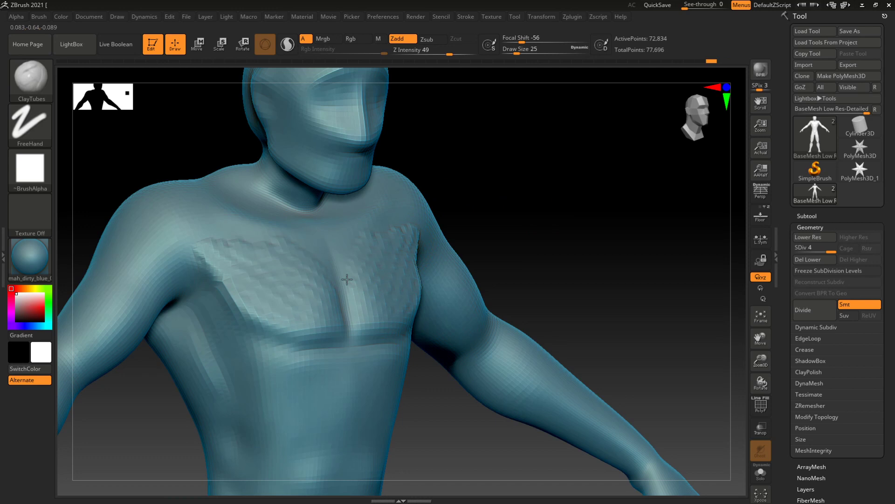
Build up diagonal ClayTubes fibres across the pectorals and along their outer and lower edges, and set Z Intensity to 34
{"action": "left_click_drag", "start_coordinate": [526, 193], "coordinate": [480, 189]}
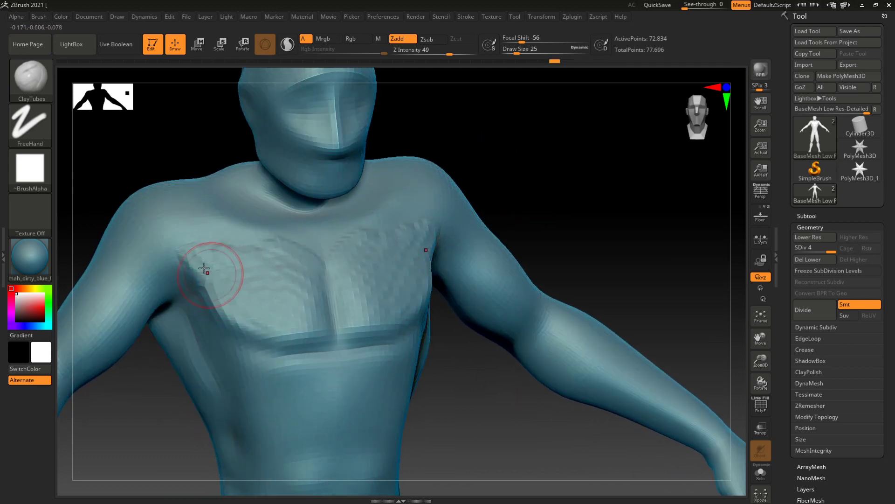
{"action": "mouse_move", "coordinate": [253, 270]}
{"action": "left_mouse_down"}
{"action": "mouse_move", "coordinate": [279, 241]}
{"action": "mouse_move", "coordinate": [294, 245]}
{"action": "left_mouse_up"}
{"action": "left_click_drag", "start_coordinate": [563, 170], "coordinate": [556, 167]}
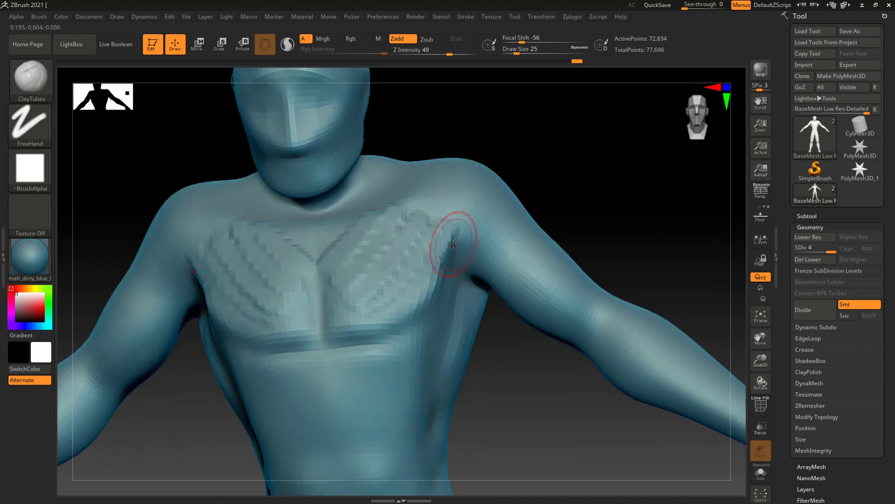
{"action": "mouse_move", "coordinate": [462, 250]}
{"action": "left_mouse_down"}
{"action": "mouse_move", "coordinate": [438, 289]}
{"action": "mouse_move", "coordinate": [456, 258]}
{"action": "mouse_move", "coordinate": [385, 327]}
{"action": "left_mouse_up"}
{"action": "key", "text": "ctrl+z"}
{"action": "mouse_move", "coordinate": [430, 306]}
{"action": "left_mouse_down"}
{"action": "mouse_move", "coordinate": [379, 330]}
{"action": "mouse_move", "coordinate": [325, 335]}
{"action": "left_mouse_up"}
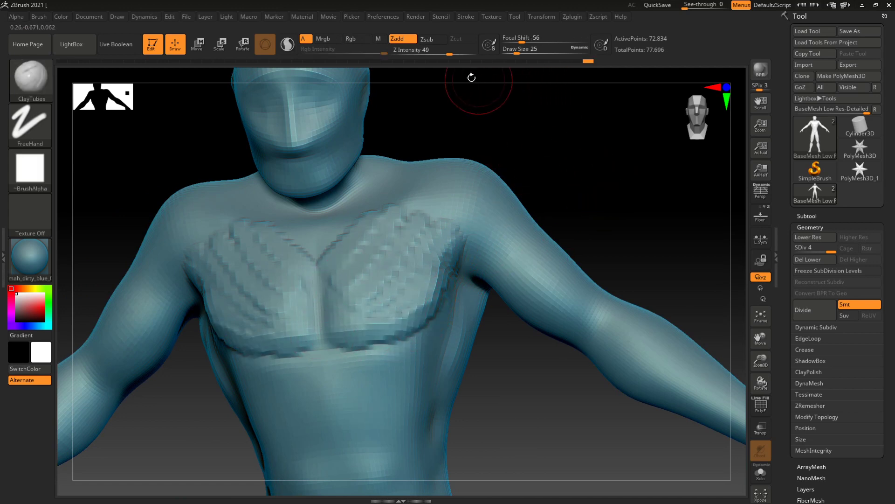
{"action": "left_click_drag", "start_coordinate": [450, 52], "coordinate": [442, 51]}
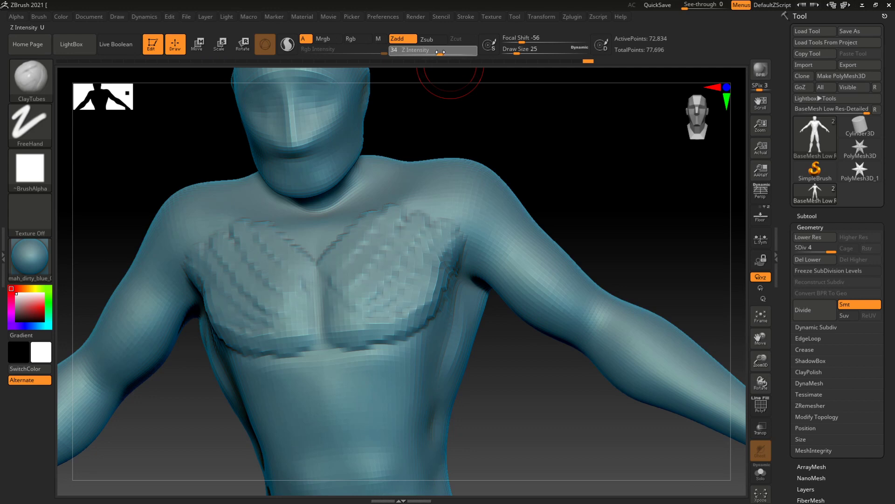
{"action": "left_click_drag", "start_coordinate": [582, 183], "coordinate": [607, 180]}
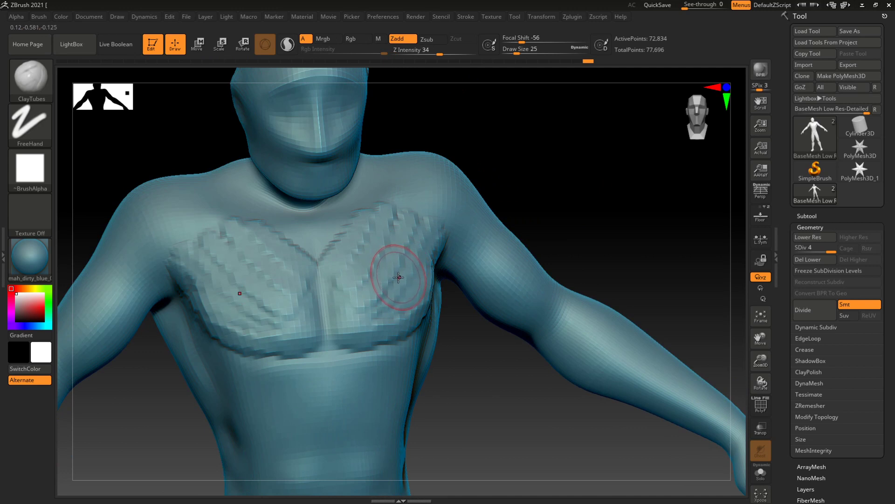
Select the hPolish brush and flatten the clay strokes across the pectorals, undoing one stroke
{"action": "key", "text": "b"}
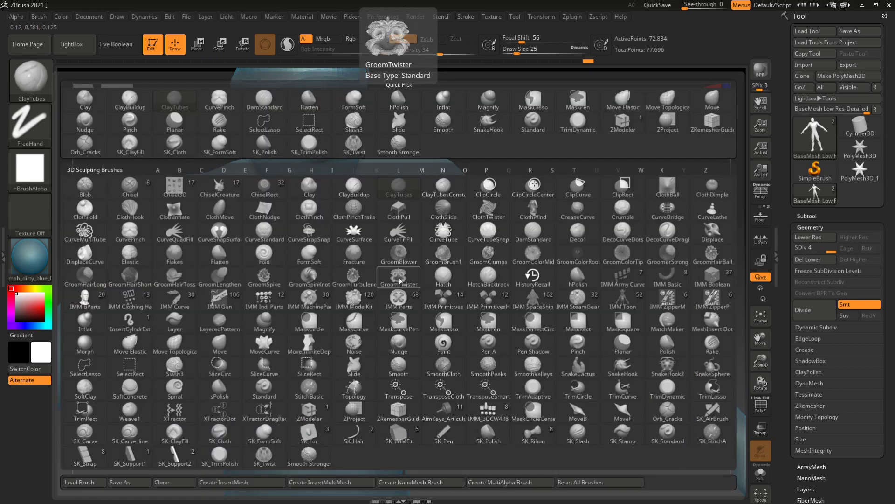
{"action": "key", "text": "h"}
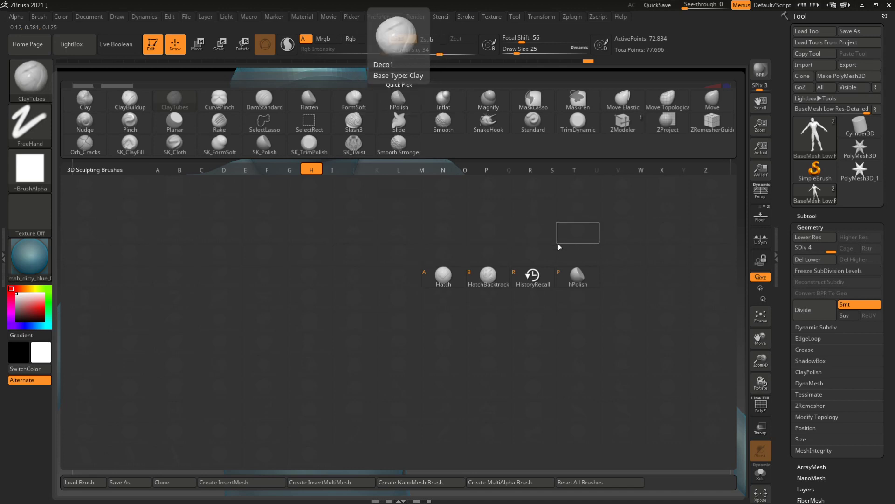
{"action": "left_click", "coordinate": [583, 282]}
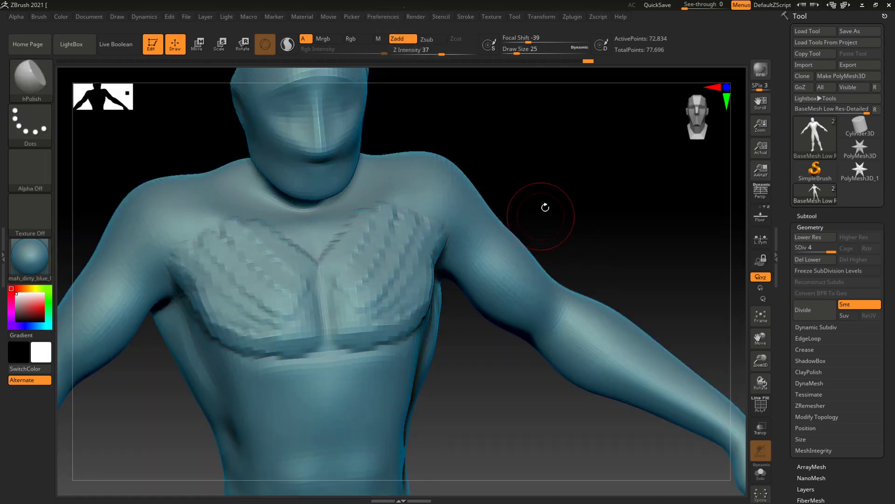
{"action": "left_click_drag", "start_coordinate": [338, 256], "coordinate": [338, 215]}
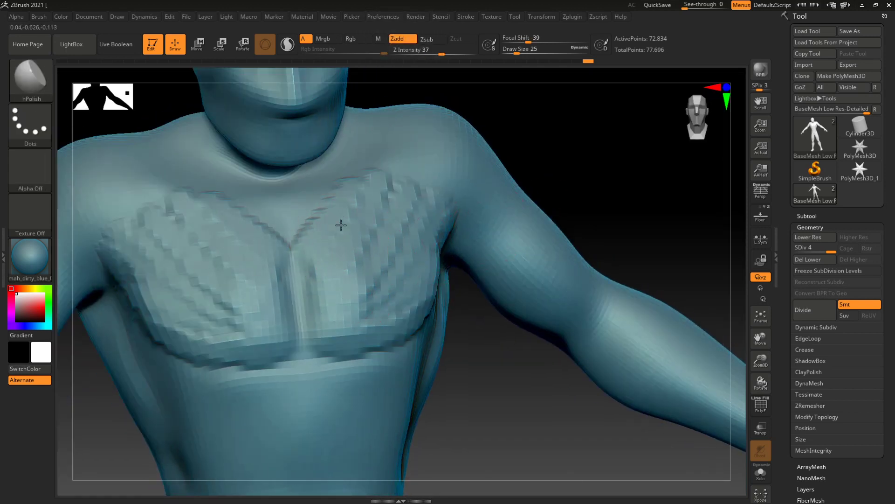
{"action": "key", "text": "ctrl+z"}
{"action": "mouse_move", "coordinate": [387, 278]}
{"action": "left_mouse_down"}
{"action": "mouse_move", "coordinate": [363, 240]}
{"action": "mouse_move", "coordinate": [345, 278]}
{"action": "mouse_move", "coordinate": [354, 217]}
{"action": "mouse_move", "coordinate": [375, 217]}
{"action": "left_mouse_up"}
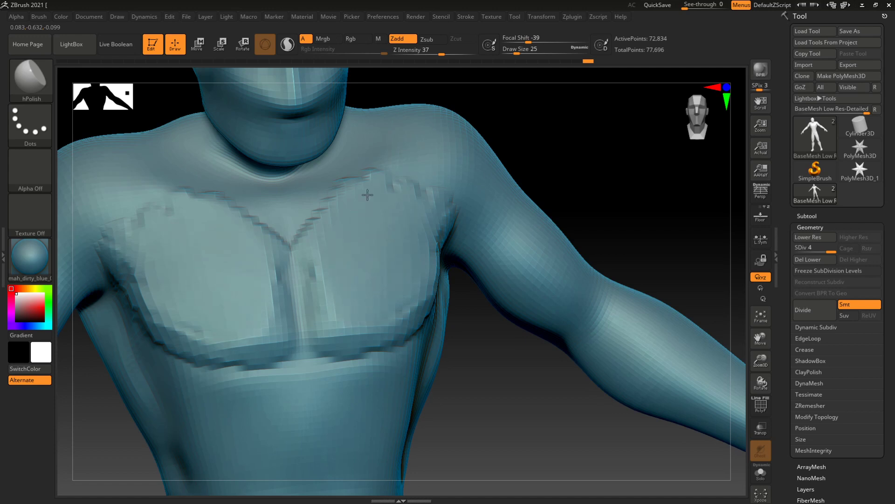
Polish the pectoral edges and the area beside the sternum with the hPolish brush, undoing one stroke
{"action": "left_click_drag", "start_coordinate": [551, 171], "coordinate": [603, 179]}
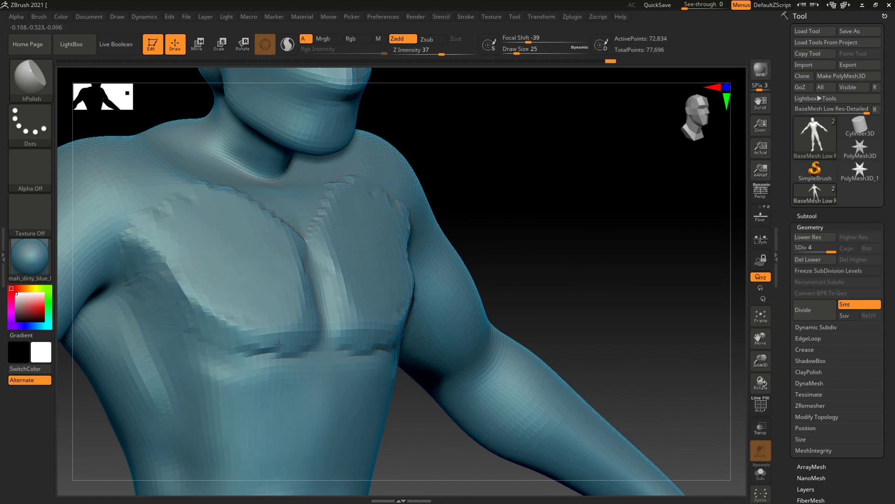
{"action": "mouse_move", "coordinate": [564, 238]}
{"action": "left_mouse_down", "text": "alt"}
{"action": "mouse_move", "coordinate": [470, 200]}
{"action": "mouse_move", "coordinate": [484, 253]}
{"action": "mouse_move", "coordinate": [387, 303]}
{"action": "mouse_move", "coordinate": [343, 307]}
{"action": "left_mouse_up", "text": "alt"}
{"action": "key", "text": "ctrl+z"}
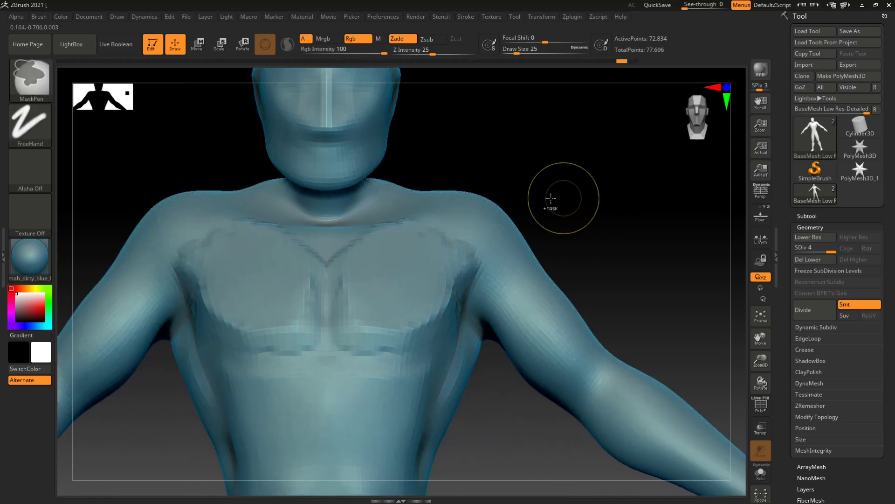
{"action": "left_click_drag", "start_coordinate": [292, 299], "coordinate": [309, 271]}
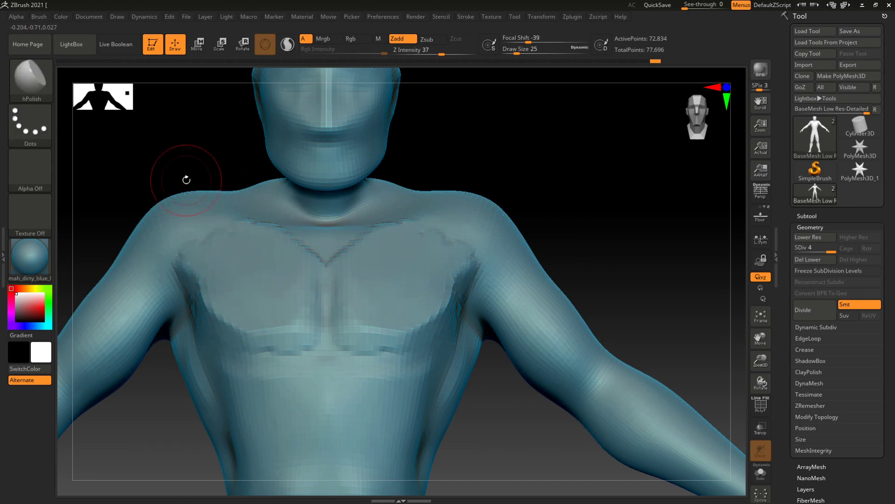
{"action": "left_click_drag", "start_coordinate": [633, 246], "coordinate": [598, 204], "text": "alt"}
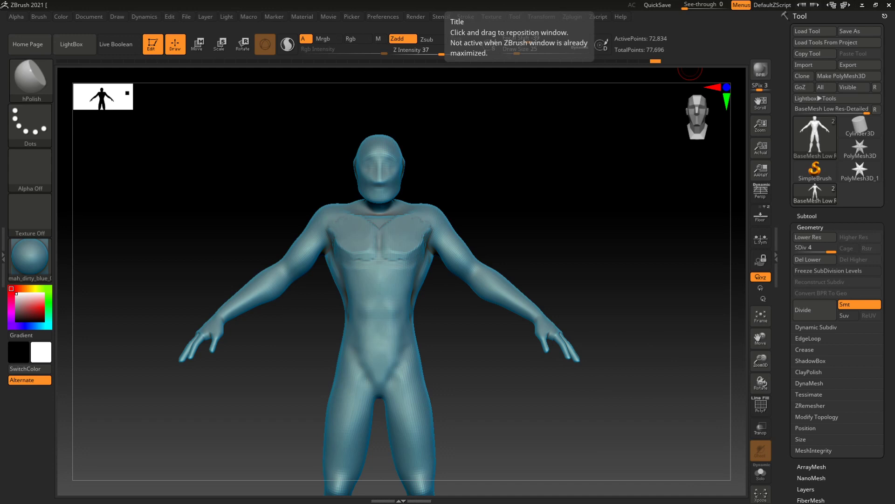
{"action": "mouse_move", "coordinate": [531, 203]}
{"action": "left_mouse_down"}
{"action": "mouse_move", "coordinate": [554, 196]}
{"action": "mouse_move", "coordinate": [573, 152]}
{"action": "left_mouse_up"}
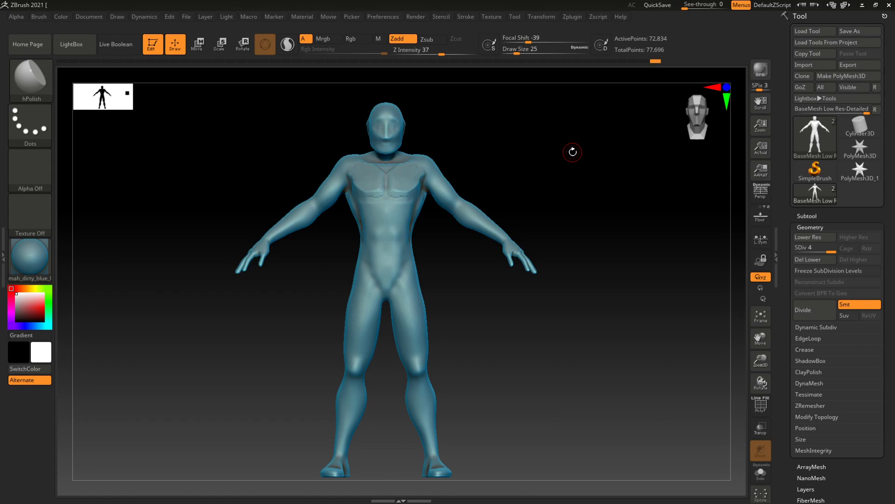
{"action": "left_click_drag", "start_coordinate": [568, 204], "coordinate": [574, 216]}
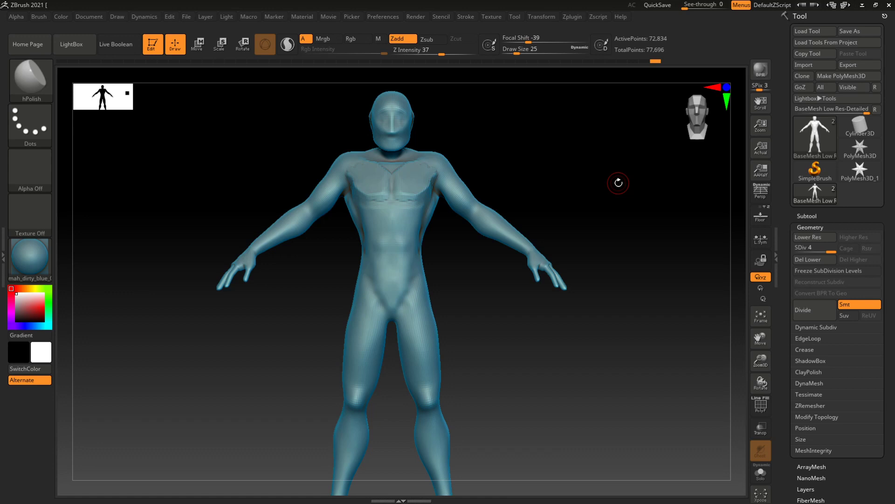
Collapse the tool's Geometry settings and open its Polypaint settings, keeping the torso in close front view
{"action": "right_click_drag", "start_coordinate": [585, 177], "coordinate": [587, 228], "text": "ctrl"}
{"action": "right_click_drag", "start_coordinate": [588, 192], "coordinate": [589, 187], "text": "ctrl"}
{"action": "mouse_move", "coordinate": [588, 187]}
{"action": "left_mouse_down"}
{"action": "mouse_move", "coordinate": [592, 194]}
{"action": "mouse_move", "coordinate": [583, 160]}
{"action": "mouse_move", "coordinate": [596, 173]}
{"action": "left_mouse_up"}
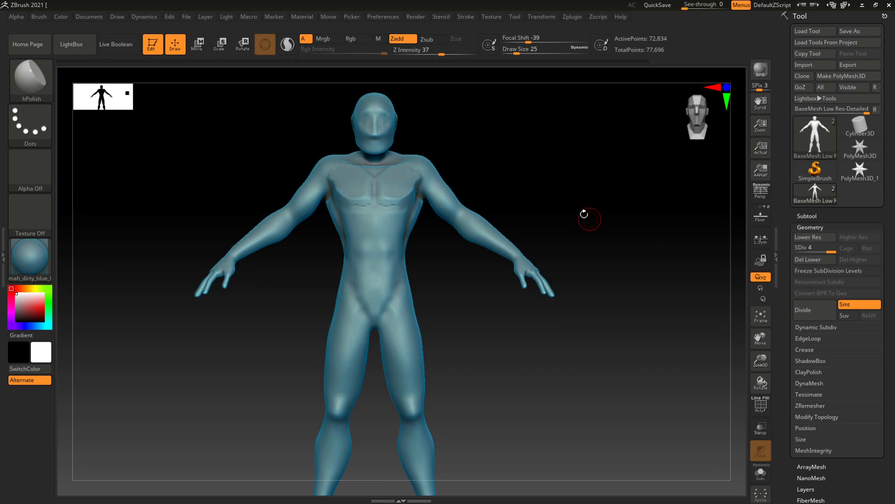
{"action": "left_click_drag", "start_coordinate": [553, 201], "coordinate": [606, 191]}
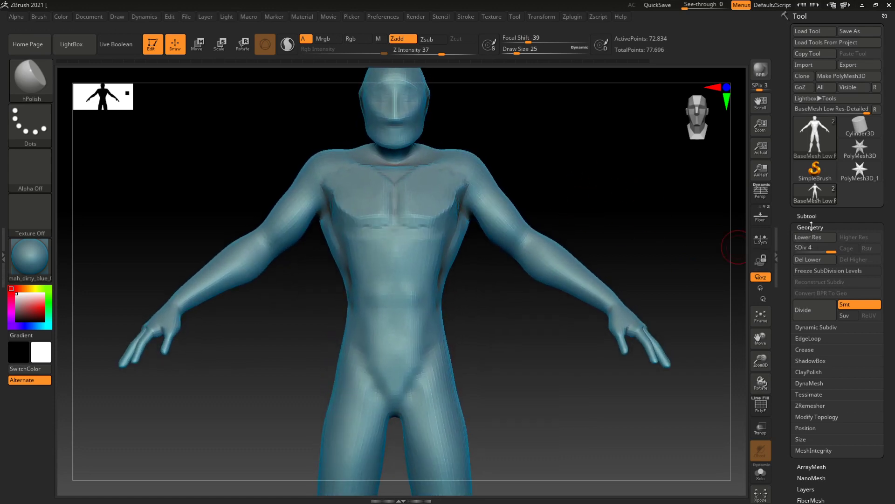
{"action": "left_click", "coordinate": [810, 227]}
{"action": "left_click_drag", "start_coordinate": [795, 451], "coordinate": [791, 397]}
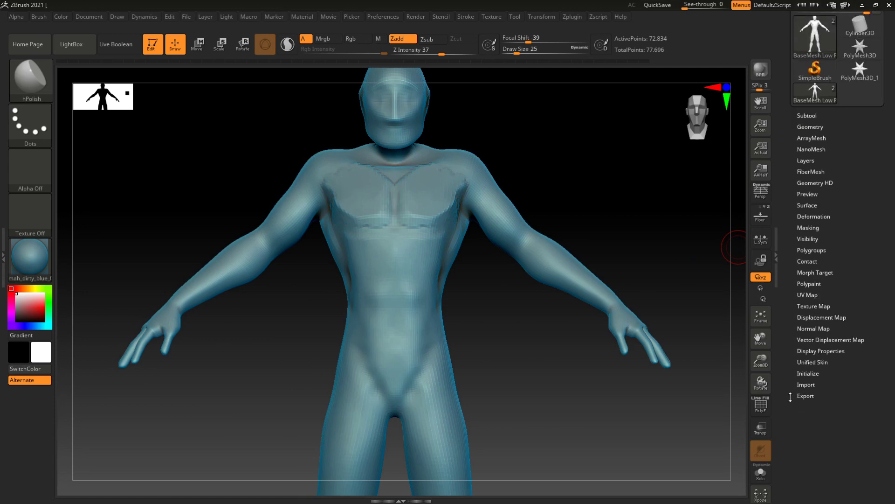
{"action": "left_click", "coordinate": [815, 284]}
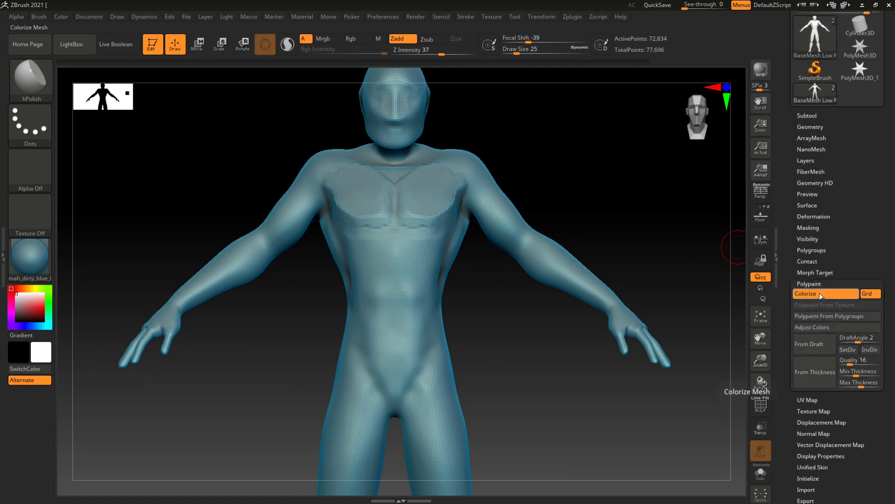
{"action": "left_click_drag", "start_coordinate": [532, 144], "coordinate": [542, 196]}
{"action": "left_click_drag", "start_coordinate": [608, 158], "coordinate": [580, 220], "text": "alt"}
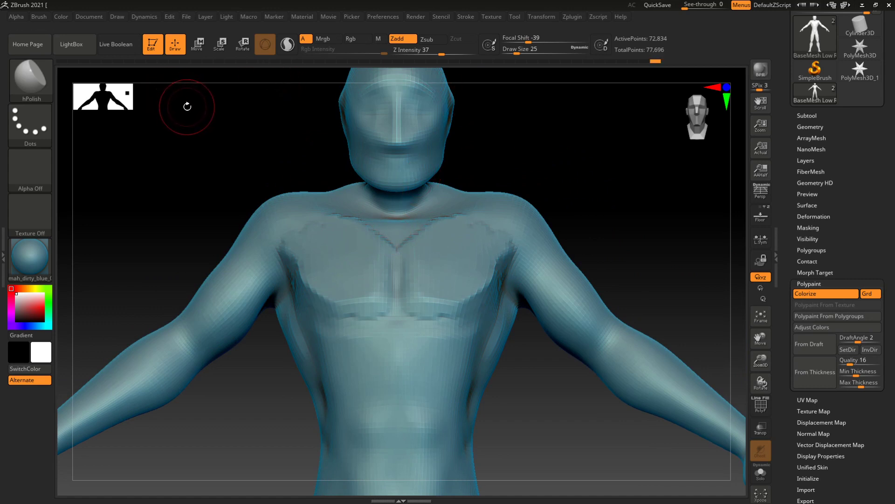
Select the Standard brush, turn off Zadd and turn on Rgb so the brush paints only colour
{"action": "key", "text": "b"}
{"action": "key", "text": "s"}
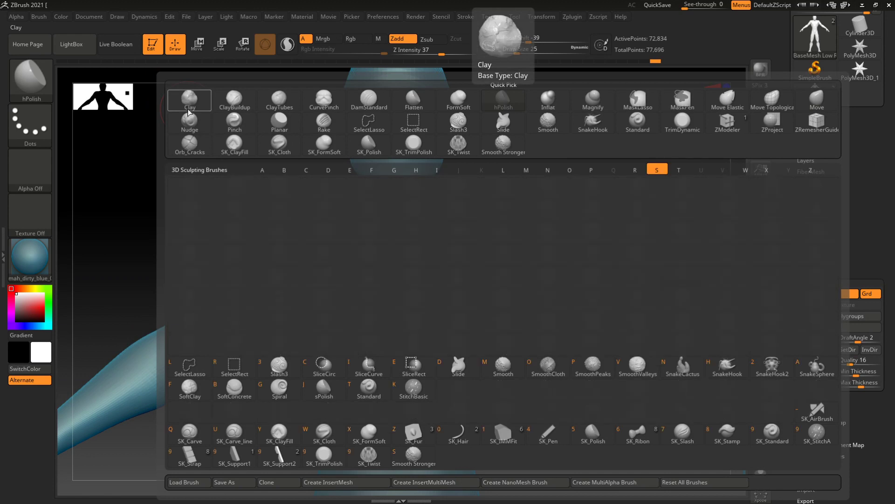
{"action": "key", "text": "t"}
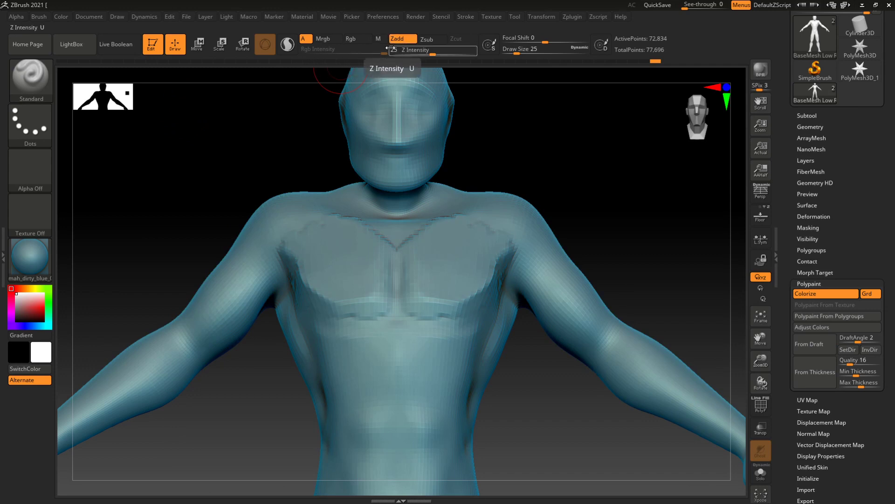
{"action": "left_click", "coordinate": [403, 40]}
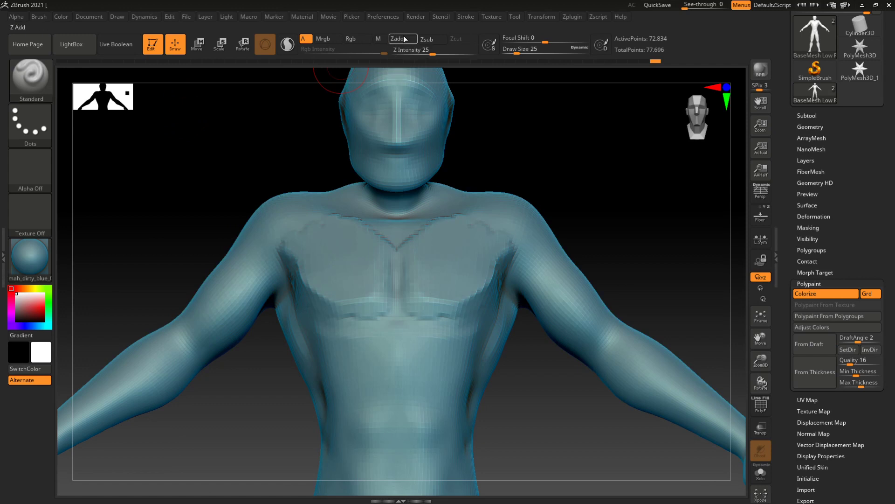
{"action": "left_click", "coordinate": [357, 39]}
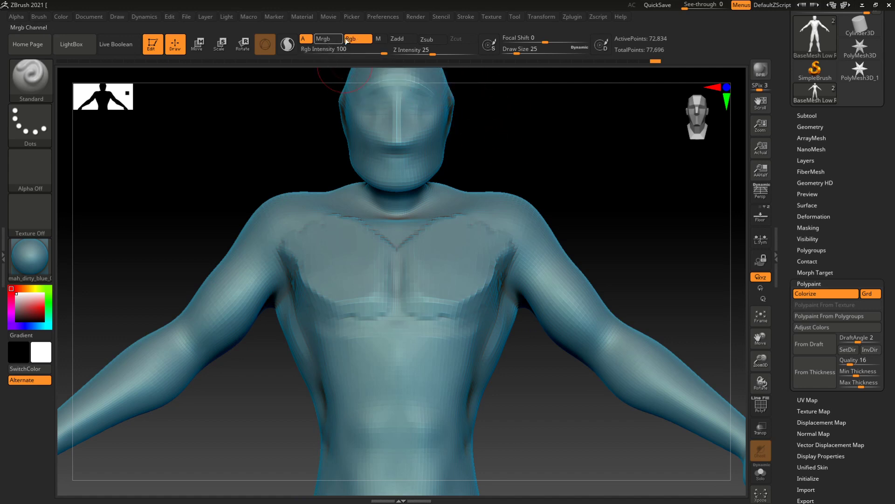
{"action": "left_click_drag", "start_coordinate": [524, 120], "coordinate": [544, 150], "text": "alt"}
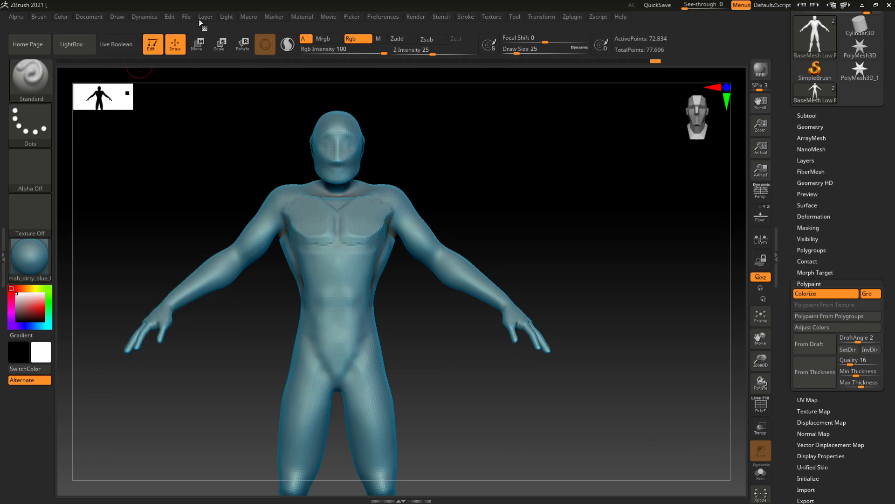
Review the modifiers of the mah_dirty_blue_01 material and switch the current material to SkinShade4
{"action": "left_click", "coordinate": [304, 18]}
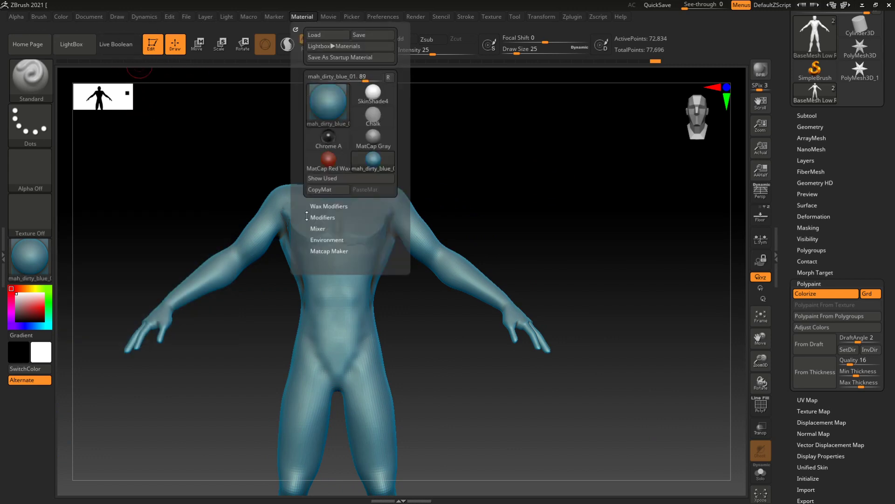
{"action": "left_click", "coordinate": [318, 218]}
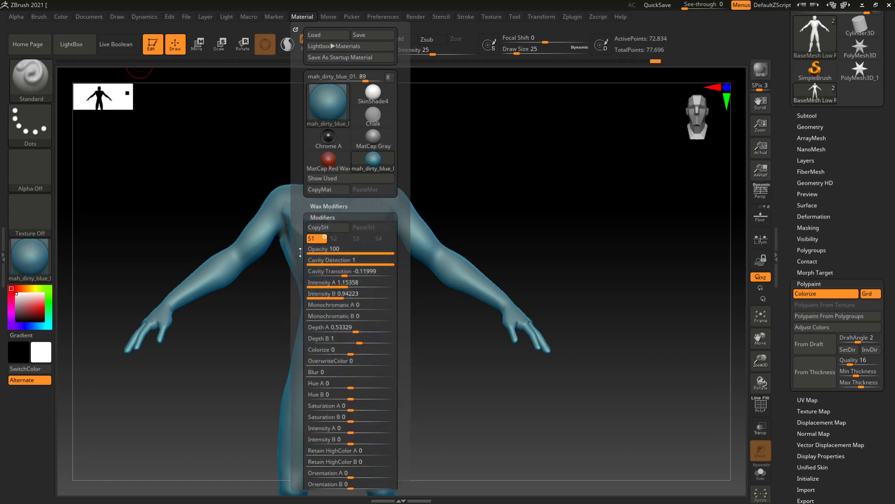
{"action": "scroll", "coordinate": [298, 187], "scroll_direction": "down", "scroll_amount": 5}
{"action": "mouse_move", "coordinate": [316, 306]}
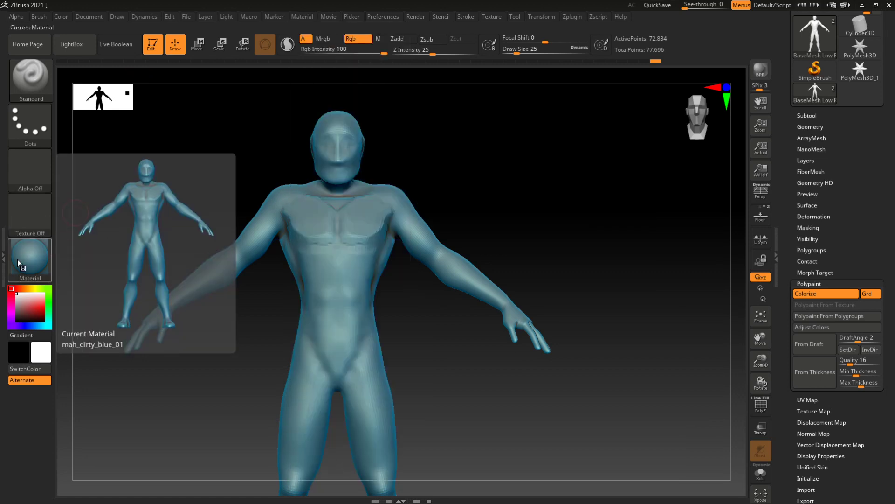
{"action": "left_click", "coordinate": [28, 264]}
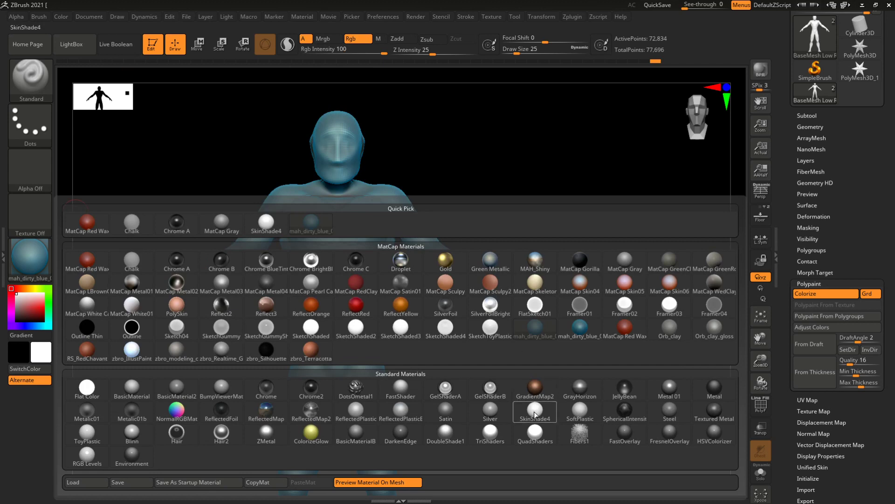
{"action": "mouse_move", "coordinate": [536, 419]}
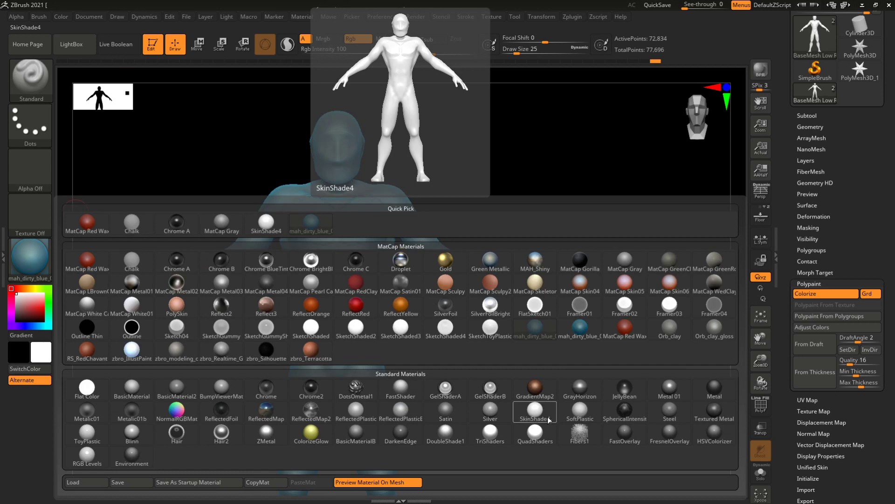
{"action": "left_click", "coordinate": [540, 419]}
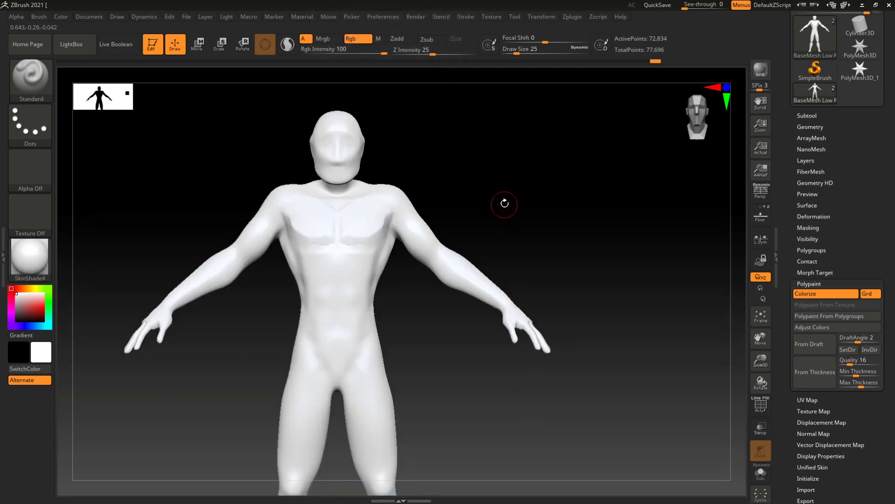
{"action": "left_click_drag", "start_coordinate": [513, 207], "coordinate": [574, 236]}
{"action": "left_click_drag", "start_coordinate": [609, 203], "coordinate": [588, 190], "text": "alt"}
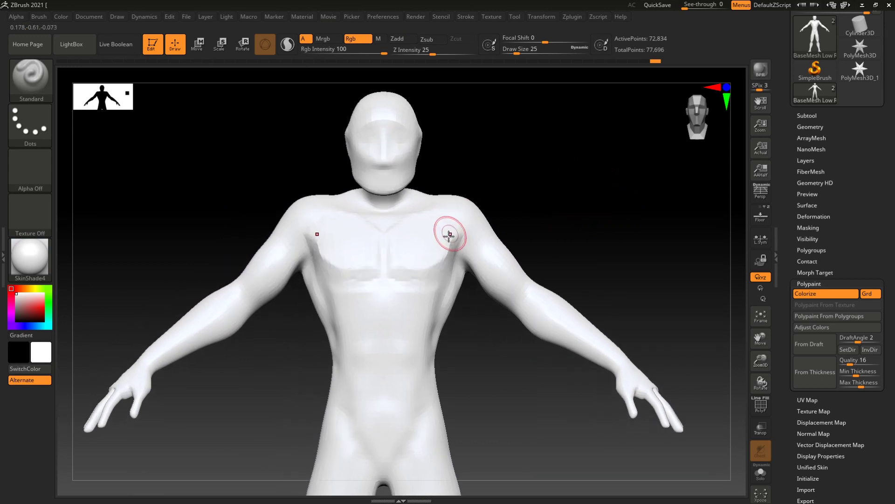
{"action": "left_click_drag", "start_coordinate": [572, 214], "coordinate": [595, 214], "text": "alt"}
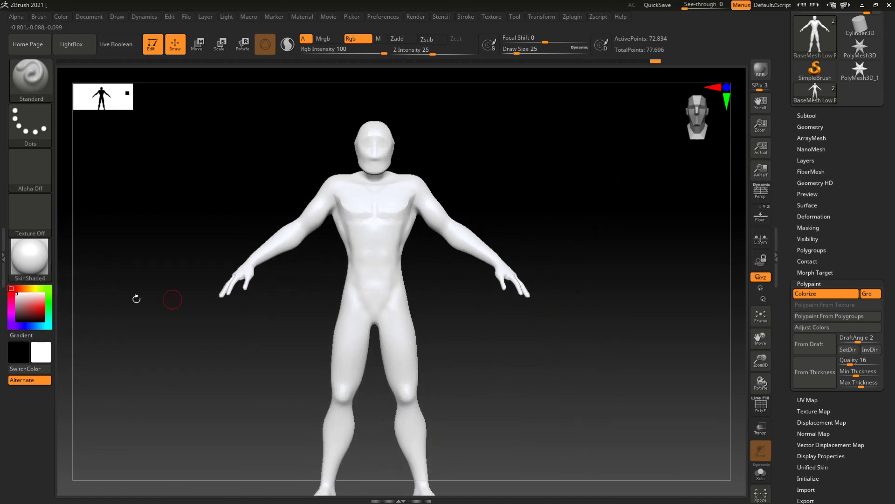
Pick the material assigned to the model's torso, try FastShader as the current material, and browse the other materials
{"action": "mouse_move", "coordinate": [32, 264]}
{"action": "left_click_drag", "start_coordinate": [33, 263], "coordinate": [368, 237]}
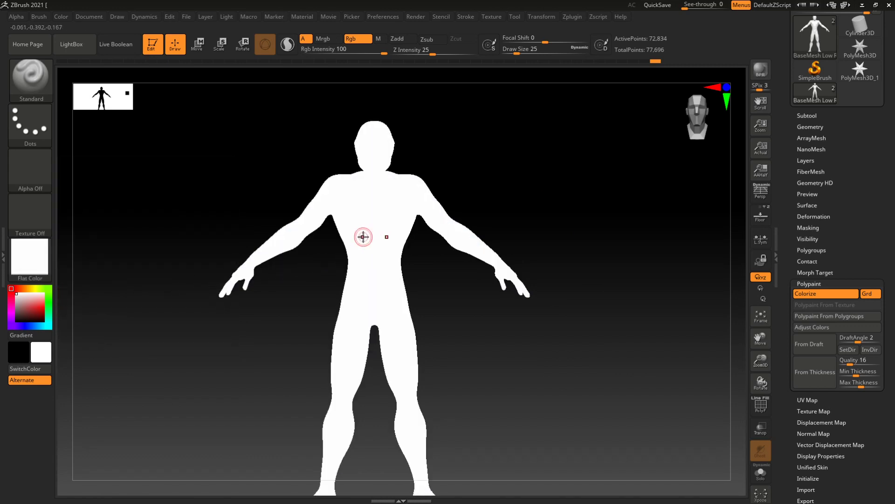
{"action": "left_click", "coordinate": [35, 268]}
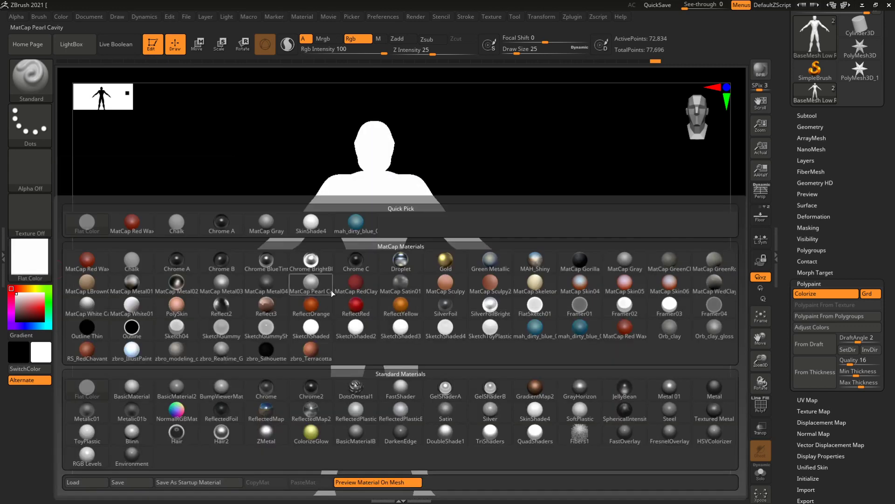
{"action": "left_click", "coordinate": [402, 391]}
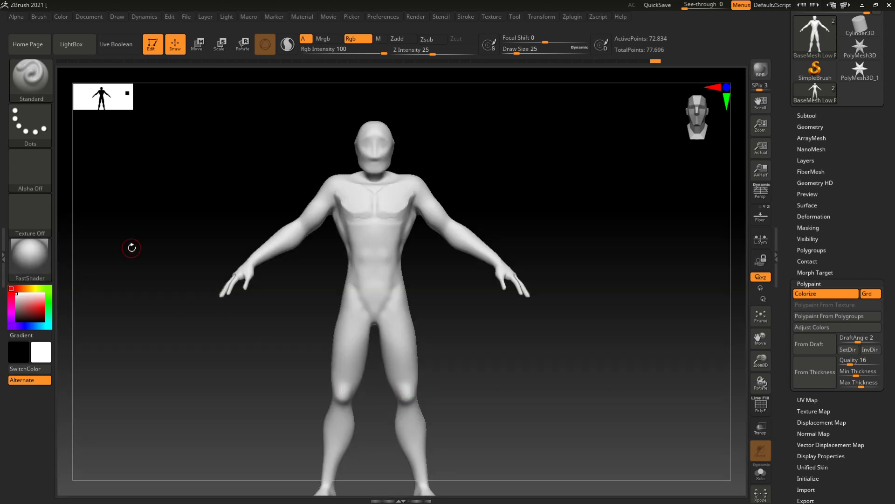
{"action": "right_click_drag", "start_coordinate": [563, 232], "coordinate": [591, 236], "text": "ctrl"}
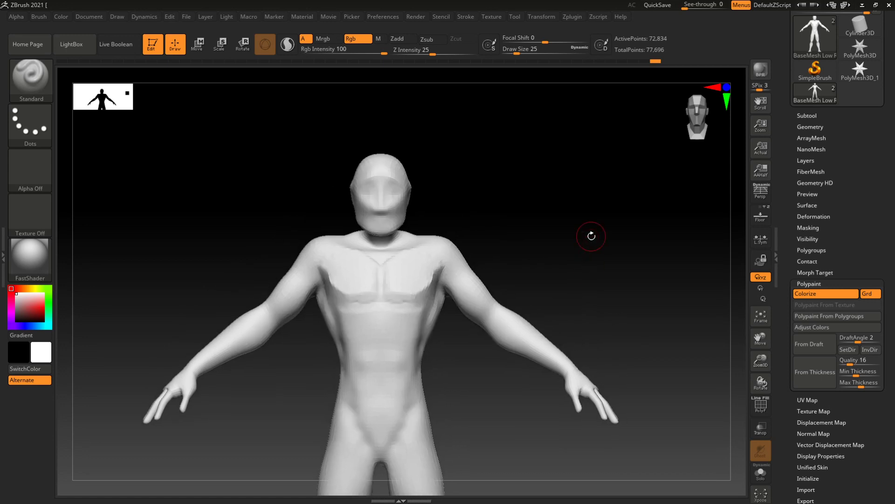
{"action": "left_click", "coordinate": [30, 259]}
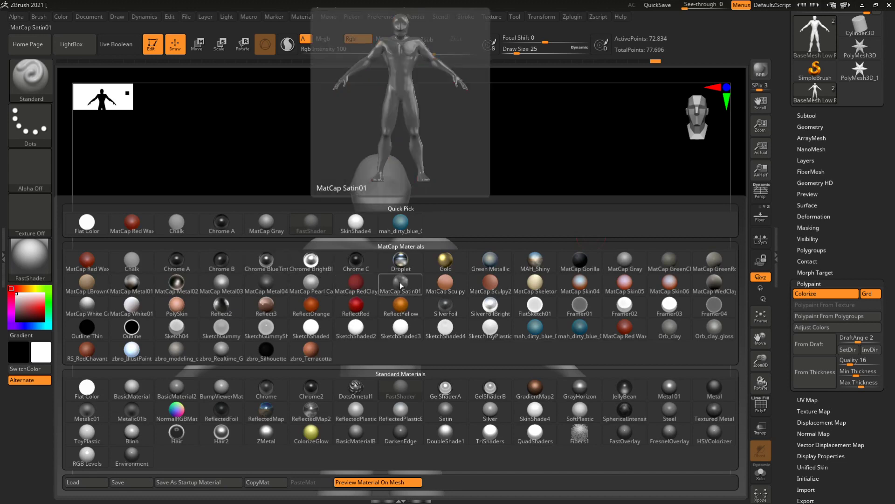
{"action": "mouse_move", "coordinate": [438, 287]}
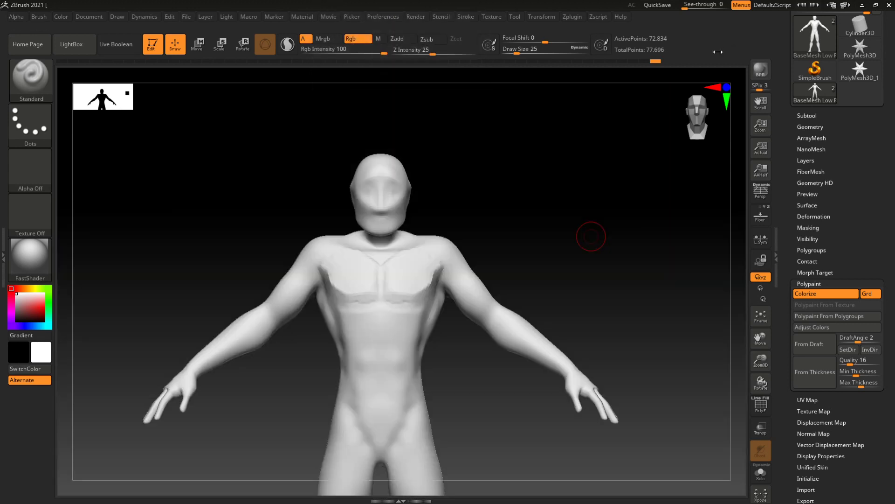
{"action": "left_click_drag", "start_coordinate": [569, 228], "coordinate": [580, 193]}
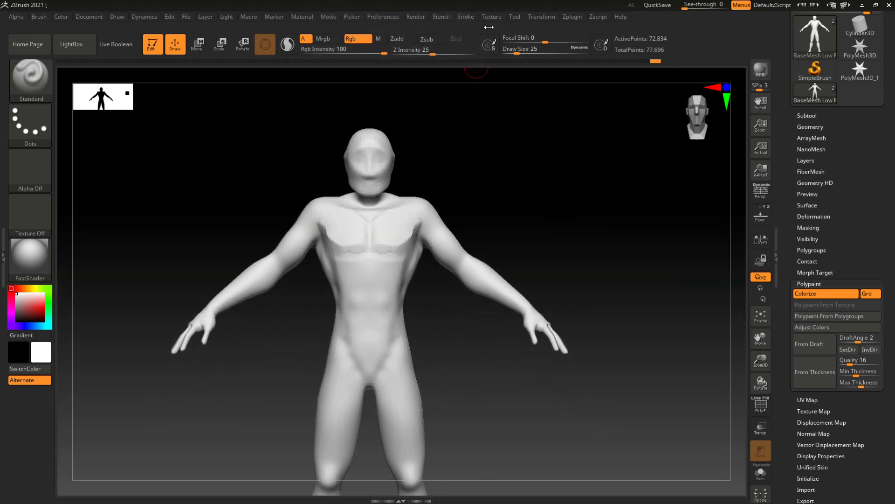
Turn on Mrgb, set the material to SkinShade4 and fill the whole model with white and that material
{"action": "left_click", "coordinate": [332, 40]}
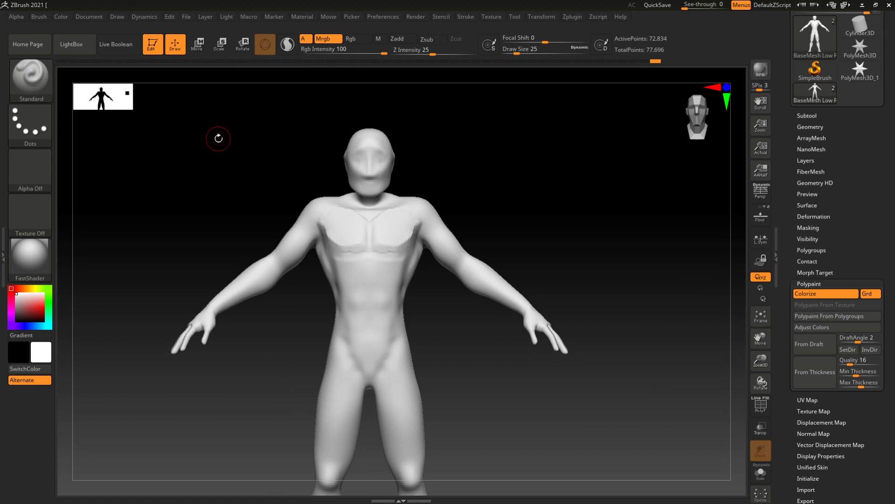
{"action": "left_click", "coordinate": [38, 268]}
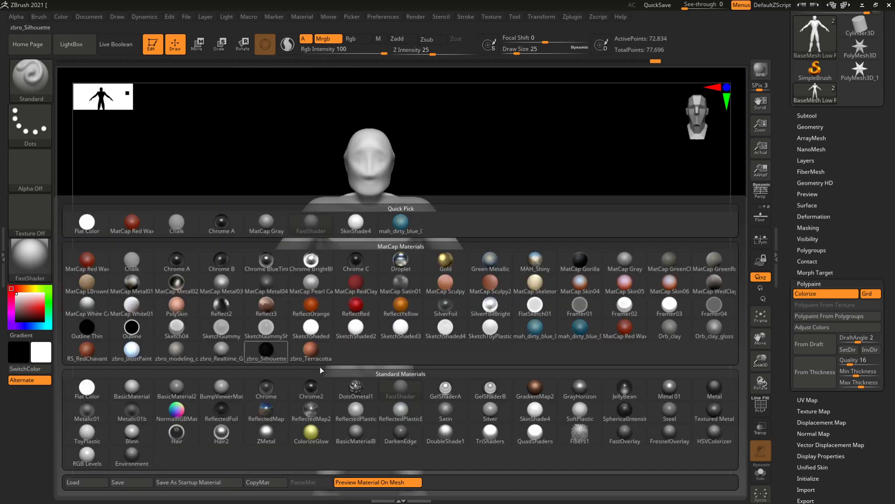
{"action": "left_click", "coordinate": [541, 412]}
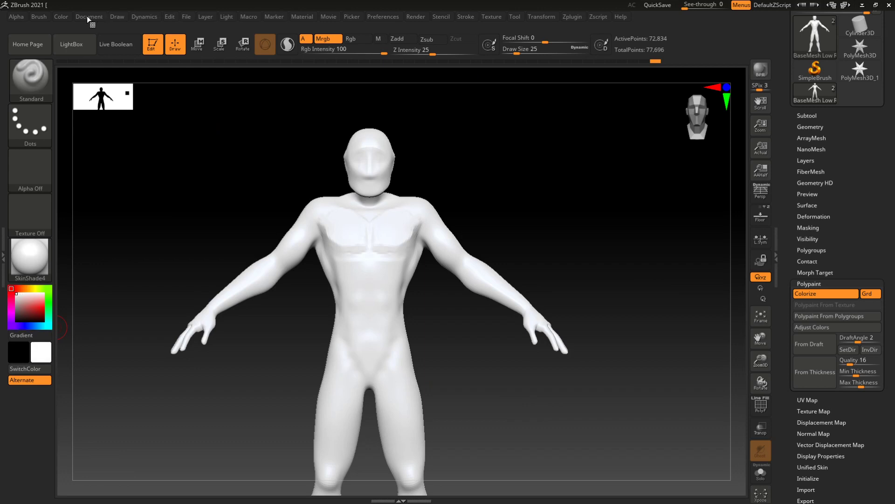
{"action": "left_click", "coordinate": [63, 17]}
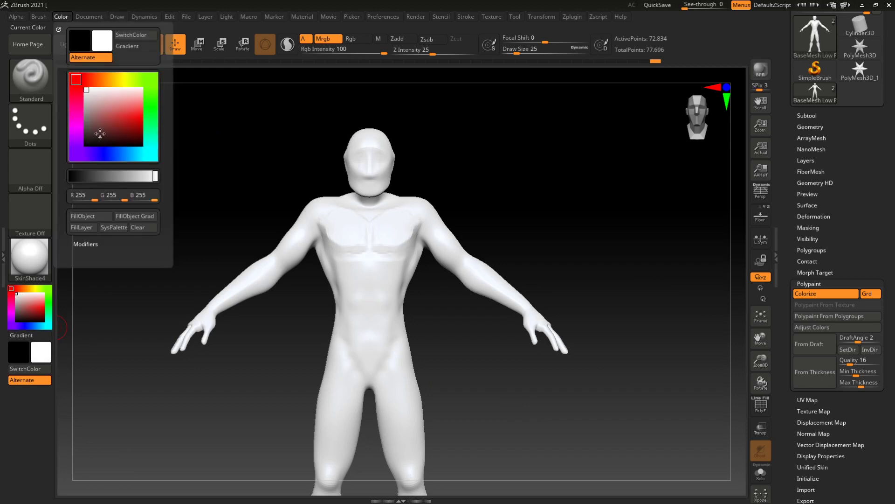
{"action": "left_click", "coordinate": [99, 220]}
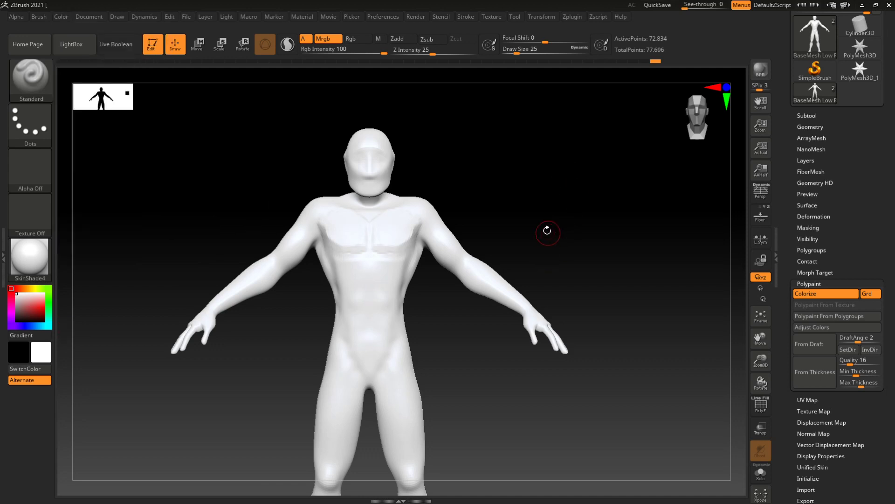
Try the MatCap RedClay and SketchToyPlastic materials and a pale pink colour to test the filled model
{"action": "left_click", "coordinate": [29, 256]}
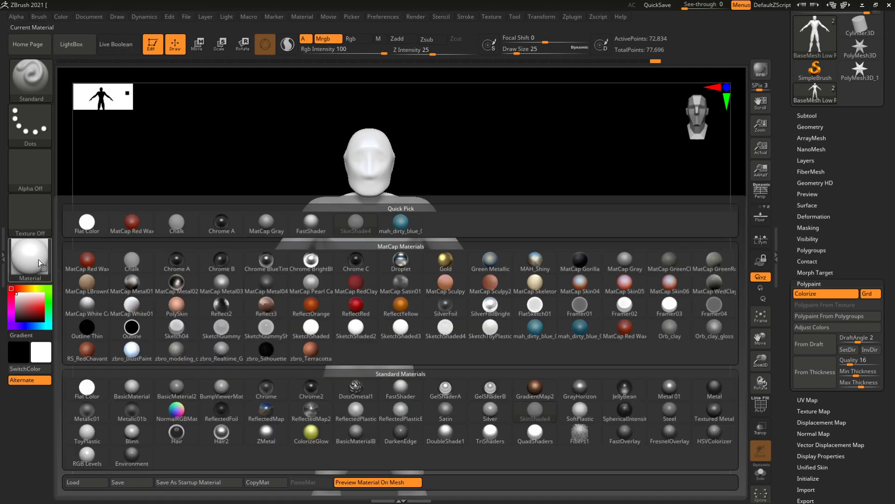
{"action": "left_click", "coordinate": [353, 288]}
{"action": "left_click", "coordinate": [29, 257]}
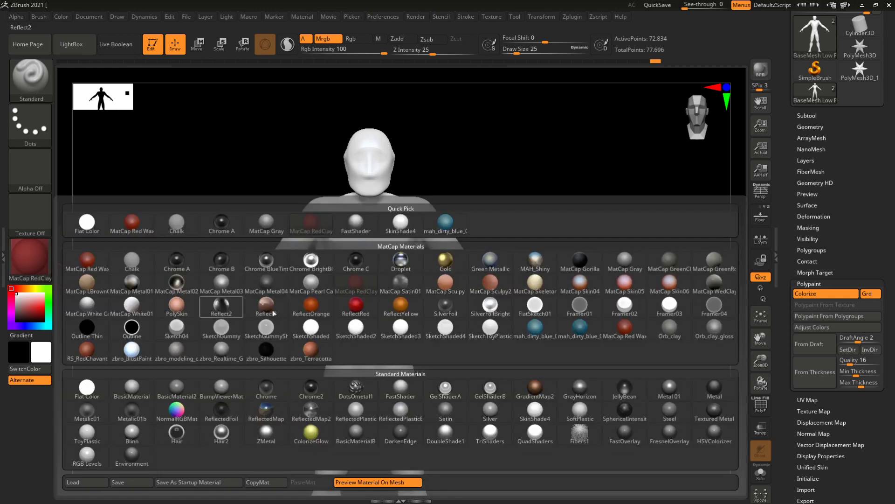
{"action": "left_click", "coordinate": [490, 328]}
{"action": "left_click", "coordinate": [38, 307]}
{"action": "left_click_drag", "start_coordinate": [37, 307], "coordinate": [20, 297]}
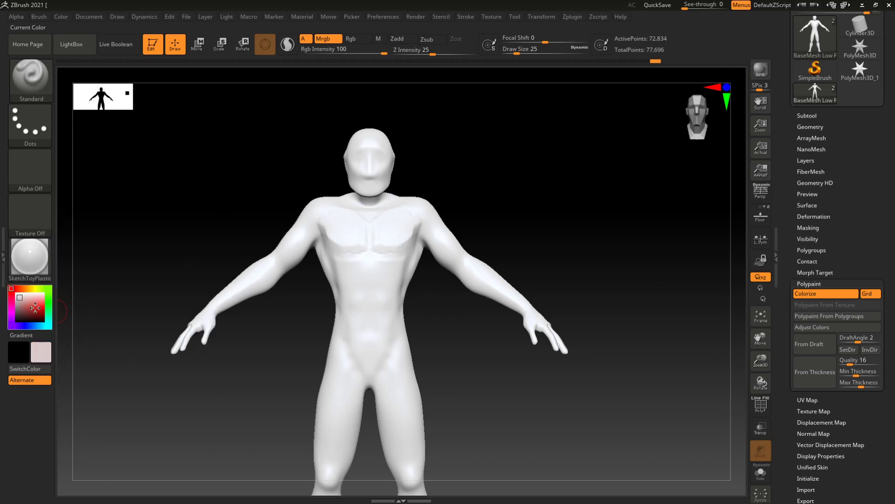
Sample the model's torso to restore its SkinShade4 material and its filled colour as the current ones
{"action": "left_click_drag", "start_coordinate": [35, 265], "coordinate": [173, 273]}
{"action": "left_click_drag", "start_coordinate": [360, 284], "coordinate": [354, 279]}
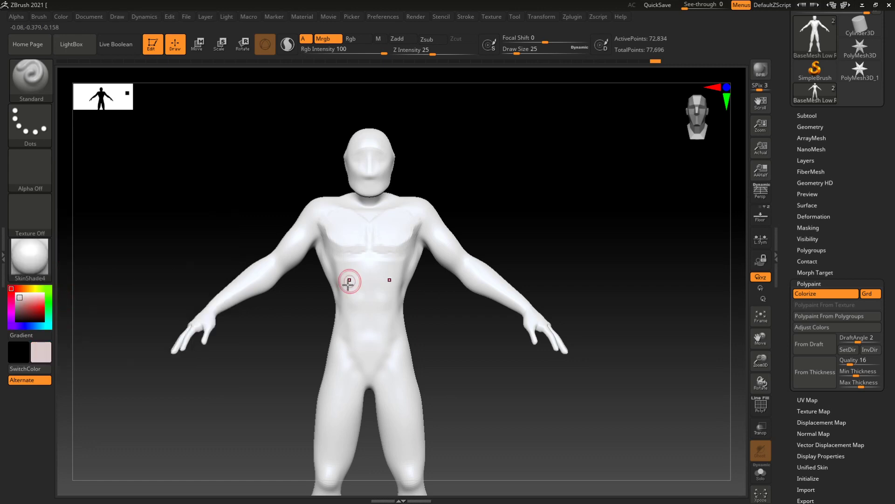
{"action": "left_click_drag", "start_coordinate": [31, 306], "coordinate": [364, 301]}
{"action": "right_click_drag", "start_coordinate": [586, 248], "coordinate": [610, 166], "text": "ctrl"}
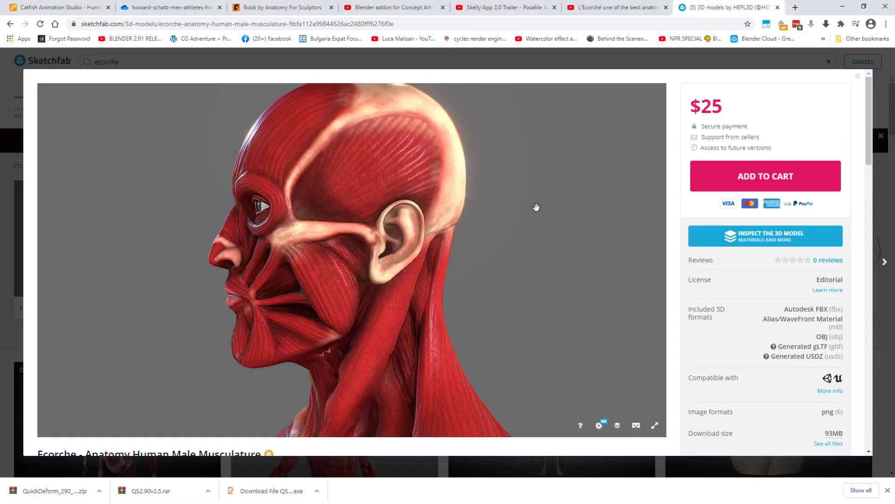
Rotate and zoom out the écorché reference on Sketchfab to view its upper body, and return to ZBrush
{"action": "mouse_move", "coordinate": [536, 207]}
{"action": "left_mouse_down"}
{"action": "mouse_move", "coordinate": [576, 200]}
{"action": "mouse_move", "coordinate": [580, 238]}
{"action": "left_mouse_up"}
{"action": "scroll", "coordinate": [578, 228], "scroll_direction": "down", "scroll_amount": 6}
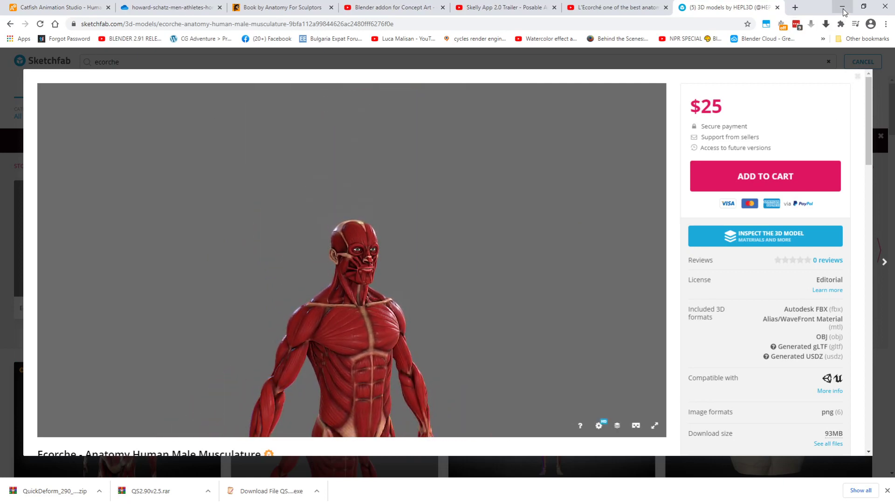
{"action": "left_click", "coordinate": [844, 8]}
Turn on Rgb at intensity 100, choose a light red and paint both pectoral muscles on the chest
{"action": "mouse_move", "coordinate": [489, 282]}
{"action": "right_mouse_down", "text": "ctrl"}
{"action": "mouse_move", "coordinate": [490, 306]}
{"action": "mouse_move", "coordinate": [474, 253]}
{"action": "mouse_move", "coordinate": [483, 270]}
{"action": "right_mouse_up", "text": "ctrl"}
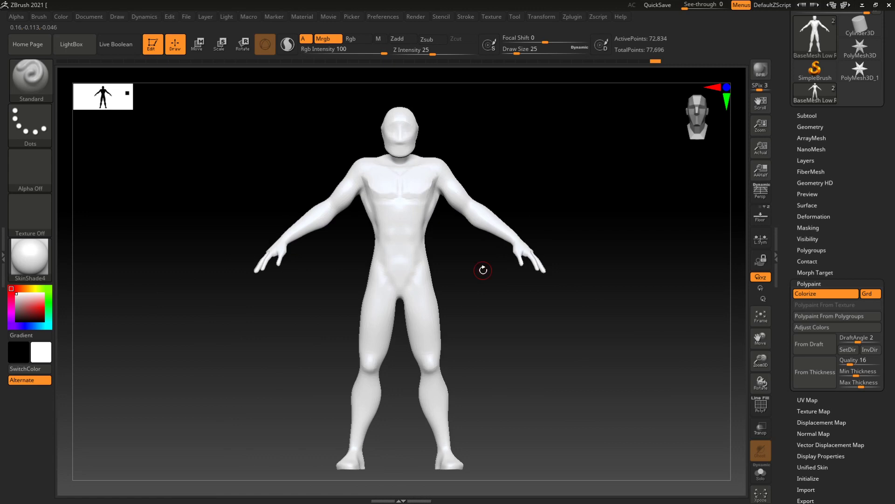
{"action": "left_click_drag", "start_coordinate": [562, 194], "coordinate": [452, 119]}
{"action": "left_click", "coordinate": [358, 41]}
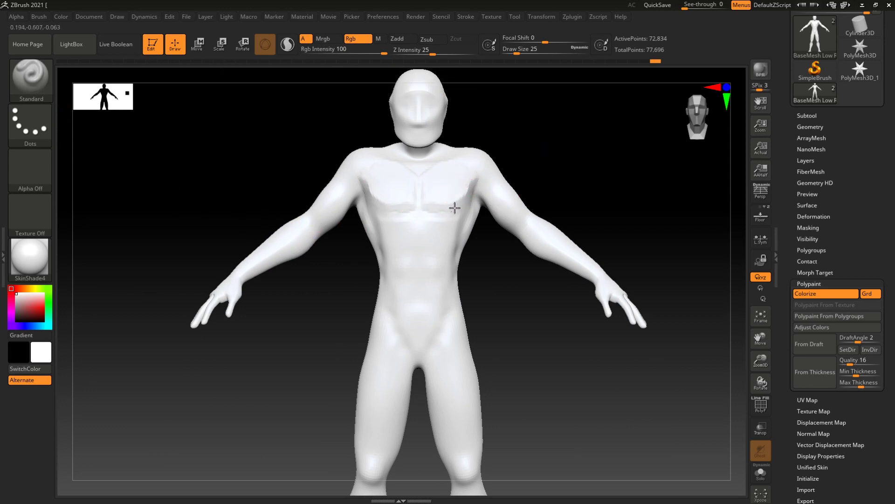
{"action": "left_click_drag", "start_coordinate": [599, 167], "coordinate": [600, 196]}
{"action": "left_click_drag", "start_coordinate": [381, 51], "coordinate": [423, 50]}
{"action": "left_click_drag", "start_coordinate": [34, 306], "coordinate": [34, 303]}
{"action": "left_click_drag", "start_coordinate": [474, 180], "coordinate": [439, 217]}
{"action": "key", "text": "ctrl+z"}
{"action": "left_click_drag", "start_coordinate": [330, 174], "coordinate": [375, 211]}
{"action": "left_click_drag", "start_coordinate": [353, 187], "coordinate": [388, 212]}
{"action": "left_click_drag", "start_coordinate": [338, 167], "coordinate": [395, 206]}
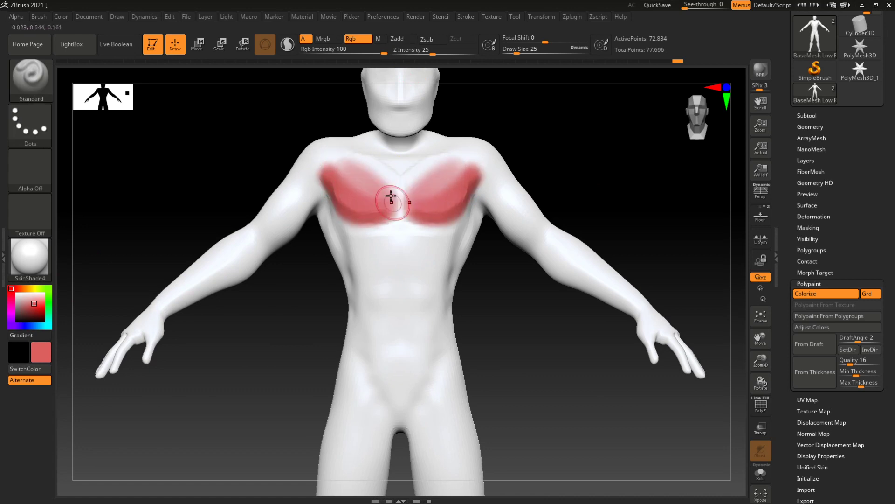
Enlarge the brush to draw size 37 and paint light red over the rest of the pectorals and along the torso's sides
{"action": "mouse_move", "coordinate": [586, 186]}
{"action": "left_mouse_down", "text": "alt"}
{"action": "mouse_move", "coordinate": [588, 198]}
{"action": "mouse_move", "coordinate": [573, 192]}
{"action": "left_mouse_up", "text": "alt"}
{"action": "key", "text": "space"}
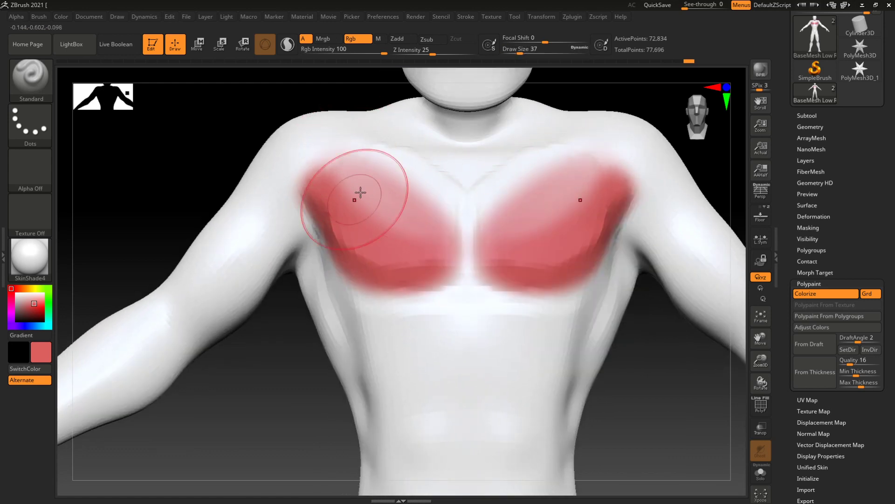
{"action": "mouse_move", "coordinate": [443, 190]}
{"action": "left_mouse_down"}
{"action": "mouse_move", "coordinate": [471, 188]}
{"action": "mouse_move", "coordinate": [480, 221]}
{"action": "left_mouse_up"}
{"action": "mouse_move", "coordinate": [295, 240]}
{"action": "left_mouse_down"}
{"action": "mouse_move", "coordinate": [304, 206]}
{"action": "mouse_move", "coordinate": [316, 211]}
{"action": "mouse_move", "coordinate": [343, 312]}
{"action": "left_mouse_up"}
{"action": "left_click_drag", "start_coordinate": [326, 252], "coordinate": [365, 374]}
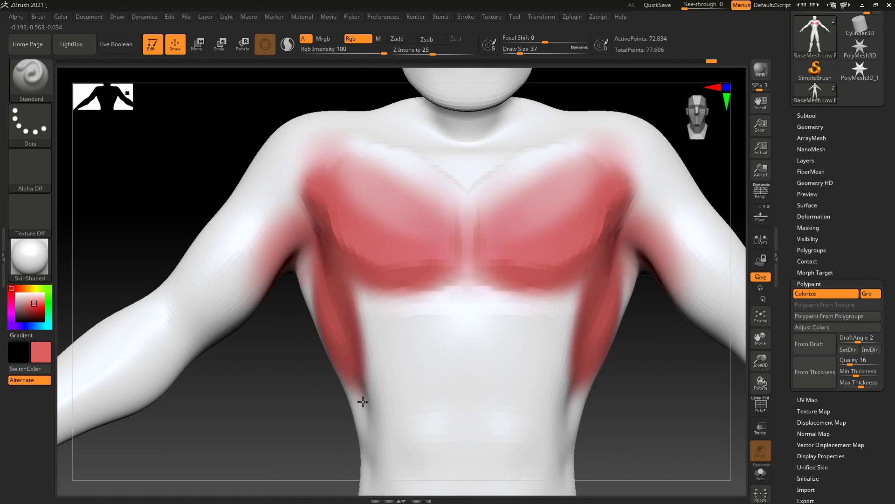
{"action": "left_click_drag", "start_coordinate": [336, 289], "coordinate": [371, 408]}
Choose a dark red and shade the torso's sides, the lower edge of the chest and the inner pectorals
{"action": "left_click_drag", "start_coordinate": [35, 306], "coordinate": [34, 312]}
{"action": "mouse_move", "coordinate": [308, 234]}
{"action": "left_mouse_down"}
{"action": "mouse_move", "coordinate": [303, 262]}
{"action": "mouse_move", "coordinate": [308, 243]}
{"action": "mouse_move", "coordinate": [322, 299]}
{"action": "mouse_move", "coordinate": [361, 308]}
{"action": "mouse_move", "coordinate": [364, 368]}
{"action": "left_mouse_up"}
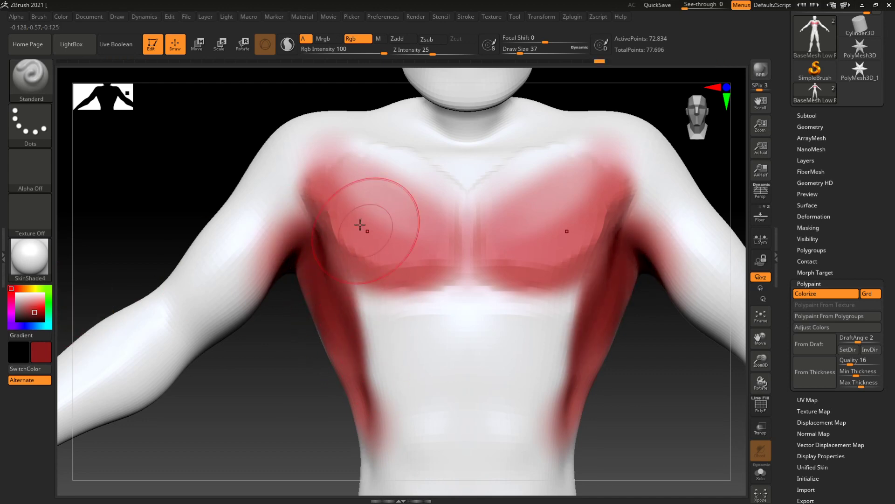
{"action": "left_click_drag", "start_coordinate": [355, 289], "coordinate": [411, 286]}
{"action": "mouse_move", "coordinate": [391, 170]}
{"action": "left_mouse_down"}
{"action": "mouse_move", "coordinate": [406, 168]}
{"action": "mouse_move", "coordinate": [468, 234]}
{"action": "mouse_move", "coordinate": [387, 304]}
{"action": "mouse_move", "coordinate": [388, 294]}
{"action": "left_mouse_up"}
{"action": "left_click_drag", "start_coordinate": [637, 310], "coordinate": [617, 237], "text": "alt"}
{"action": "key", "text": "shift"}
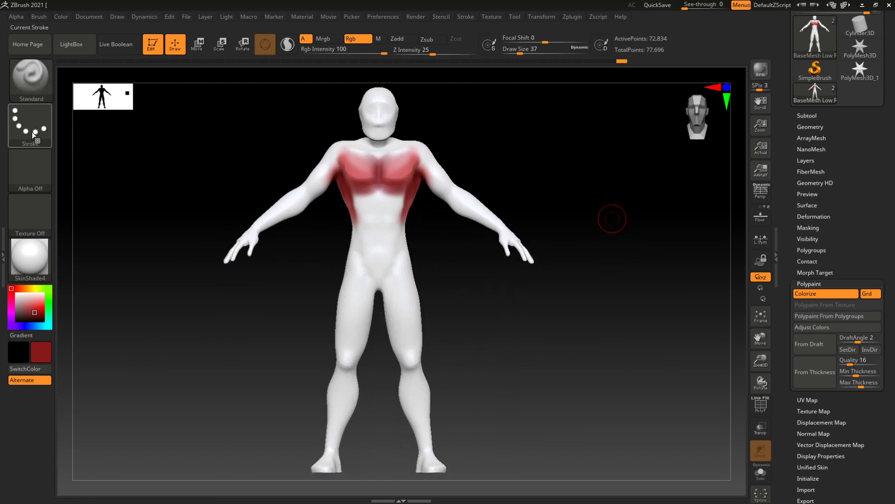
Switch the stroke to DragRect and try a dark red stroke on the feet and lower legs
{"action": "left_click", "coordinate": [49, 130]}
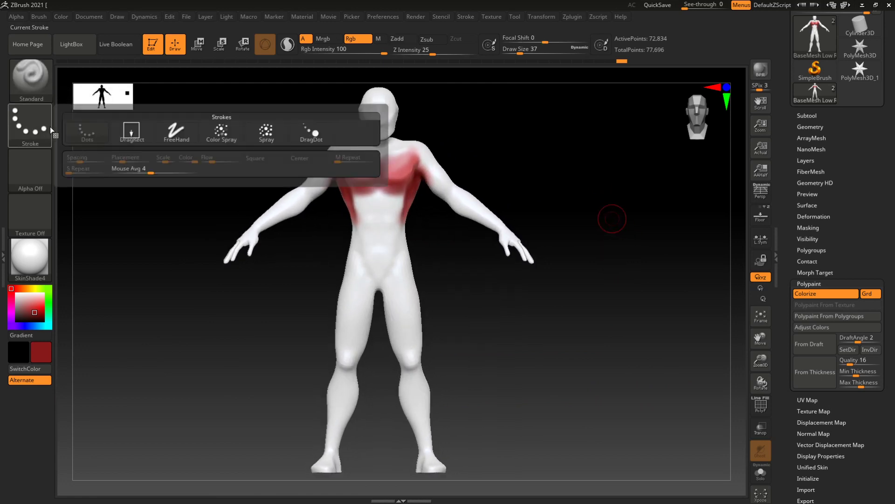
{"action": "left_click", "coordinate": [133, 136]}
{"action": "left_click_drag", "start_coordinate": [568, 313], "coordinate": [563, 191]}
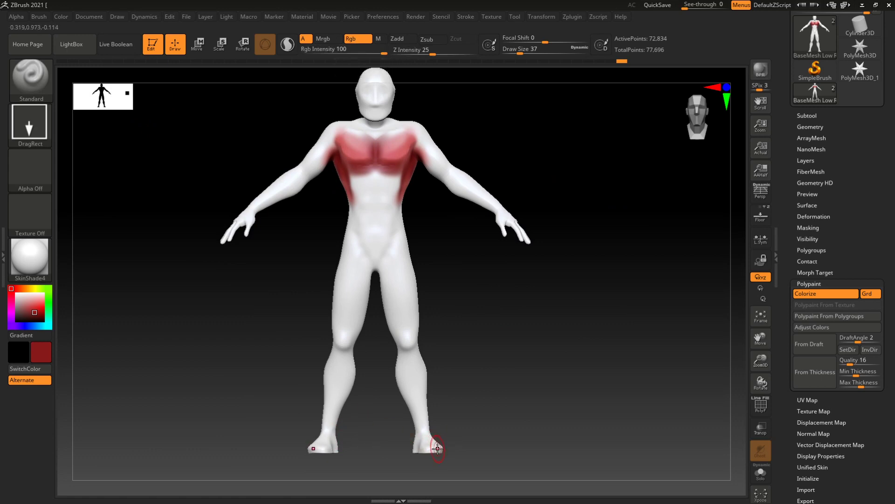
{"action": "left_click_drag", "start_coordinate": [496, 399], "coordinate": [555, 339]}
{"action": "mouse_move", "coordinate": [465, 383]}
{"action": "left_mouse_down"}
{"action": "mouse_move", "coordinate": [555, 436]}
{"action": "mouse_move", "coordinate": [511, 410]}
{"action": "mouse_move", "coordinate": [540, 423]}
{"action": "mouse_move", "coordinate": [520, 413]}
{"action": "left_mouse_up"}
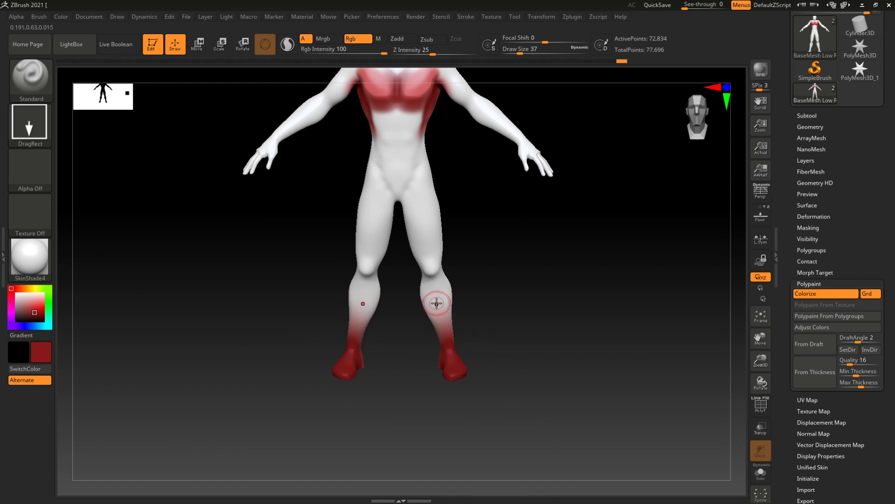
Adjust the brush's focal shift, trying -5 and settling on 10
{"action": "key", "text": "space"}
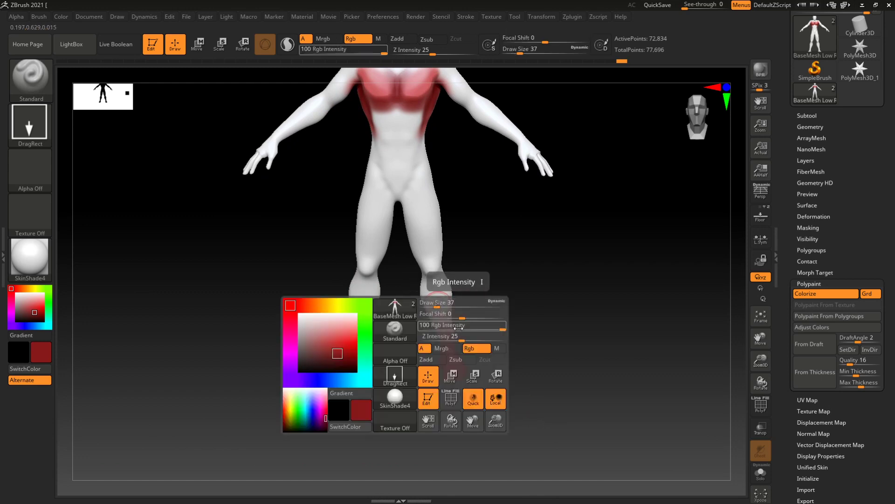
{"action": "left_click_drag", "start_coordinate": [460, 316], "coordinate": [468, 316]}
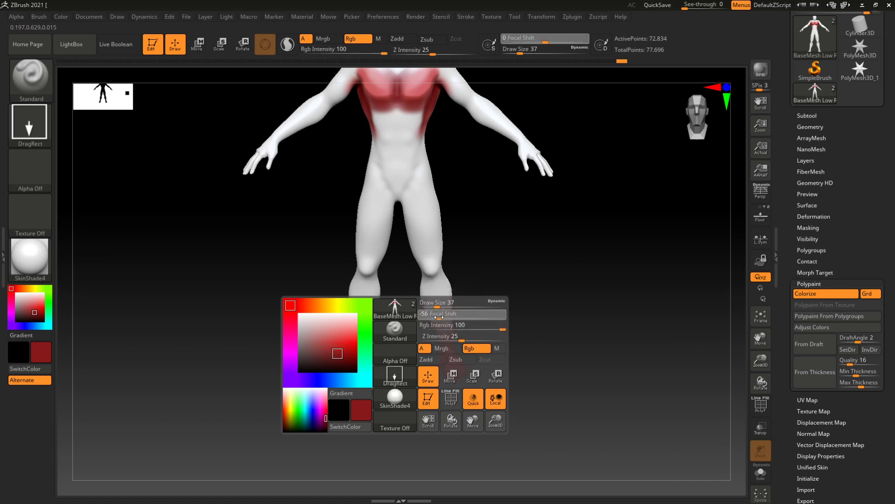
{"action": "left_click_drag", "start_coordinate": [460, 316], "coordinate": [459, 317]}
{"action": "key", "text": "space"}
{"action": "right_click_drag", "start_coordinate": [444, 181], "coordinate": [508, 383], "text": "ctrl"}
{"action": "right_click_drag", "start_coordinate": [541, 154], "coordinate": [488, 280], "text": "alt"}
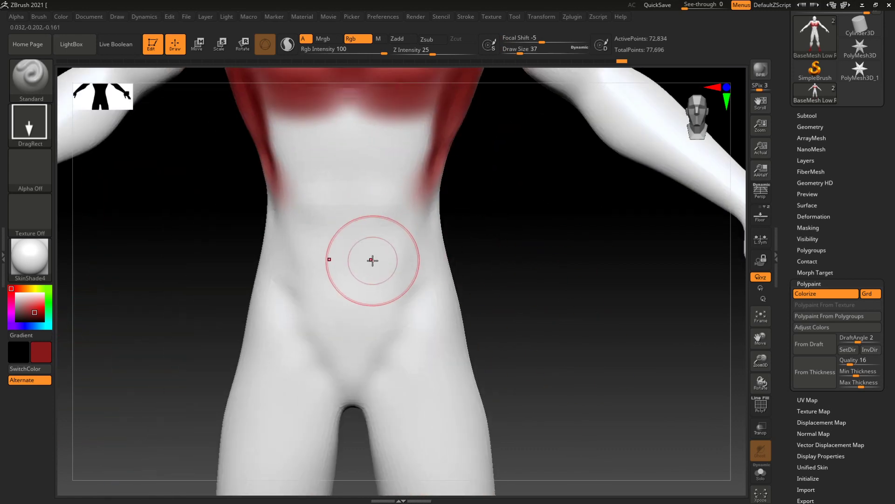
{"action": "key", "text": "space"}
{"action": "mouse_move", "coordinate": [387, 273]}
{"action": "left_mouse_down"}
{"action": "mouse_move", "coordinate": [399, 272]}
{"action": "mouse_move", "coordinate": [370, 274]}
{"action": "mouse_move", "coordinate": [401, 275]}
{"action": "left_mouse_up"}
Undo the earlier foot stroke, try a larger DragRect stroke of dark red over the feet and lower legs, and undo it
{"action": "left_click_drag", "start_coordinate": [516, 285], "coordinate": [498, 272], "text": "alt"}
{"action": "left_click_drag", "start_coordinate": [528, 298], "coordinate": [525, 196], "text": "alt"}
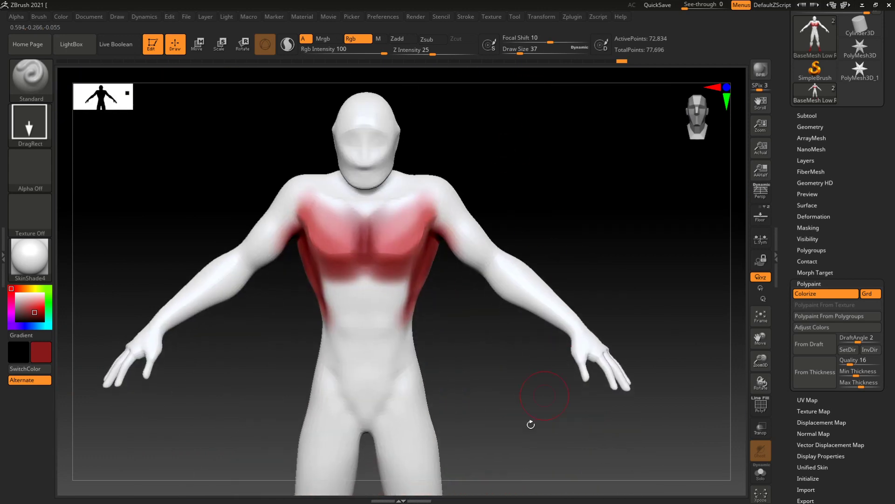
{"action": "left_click_drag", "start_coordinate": [545, 392], "coordinate": [502, 238], "text": "alt"}
{"action": "left_click_drag", "start_coordinate": [519, 332], "coordinate": [517, 298], "text": "alt"}
{"action": "key", "text": "ctrl+z"}
{"action": "mouse_move", "coordinate": [464, 396]}
{"action": "left_mouse_down"}
{"action": "mouse_move", "coordinate": [551, 454]}
{"action": "mouse_move", "coordinate": [619, 477]}
{"action": "left_mouse_up"}
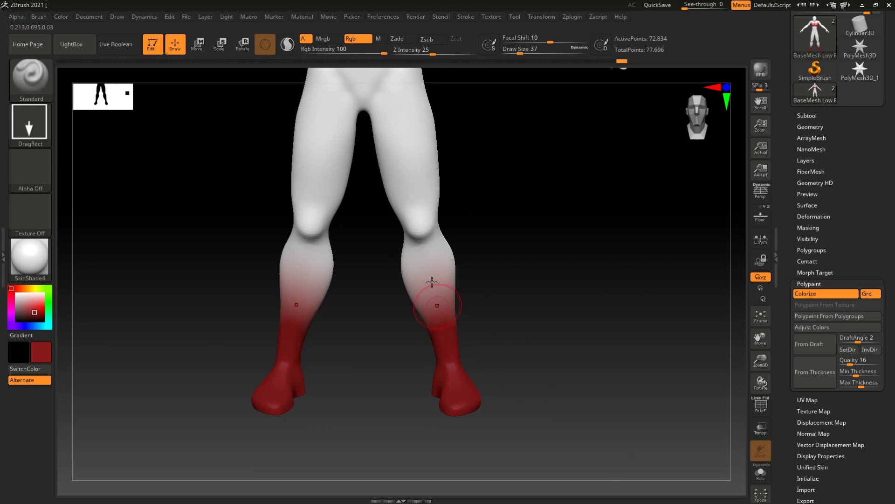
{"action": "key", "text": "ctrl+z"}
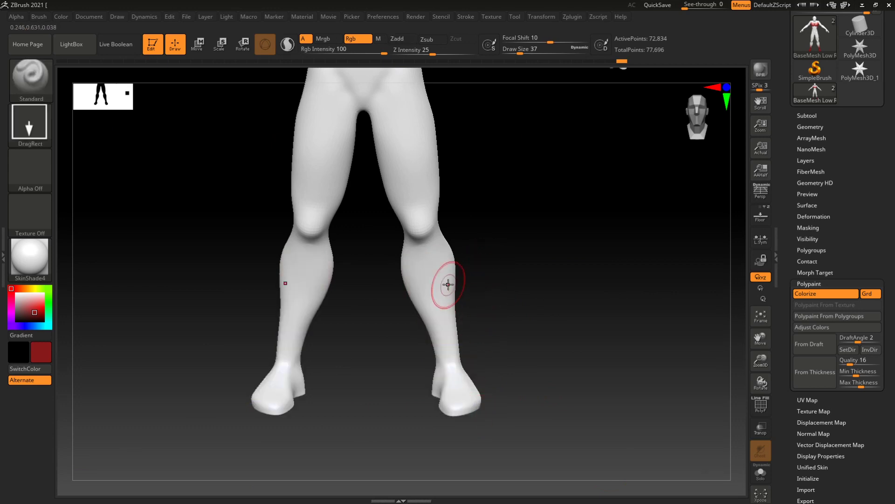
Reset the Standard brush to its defaults, and set it to the DragRect stroke, draw size 74 and Rgb mode
{"action": "left_click", "coordinate": [43, 17]}
{"action": "mouse_move", "coordinate": [40, 415]}
{"action": "left_mouse_down"}
{"action": "mouse_move", "coordinate": [57, 322]}
{"action": "mouse_move", "coordinate": [57, 219]}
{"action": "left_mouse_up"}
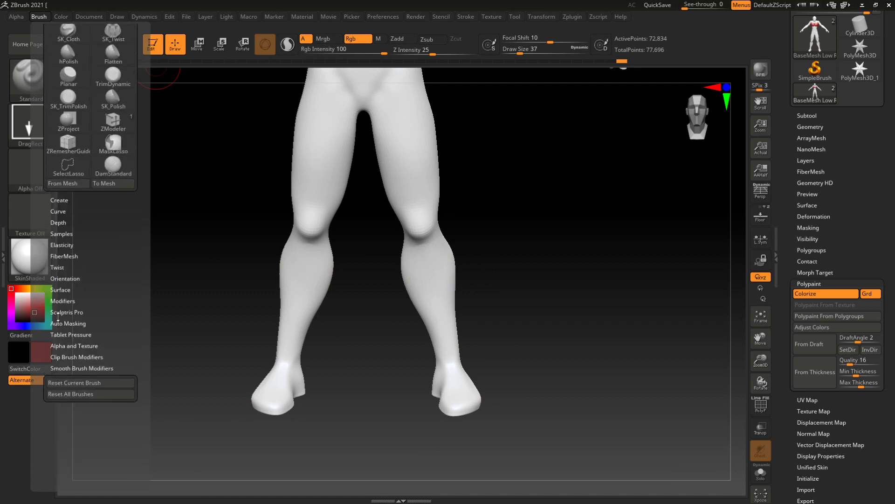
{"action": "left_click", "coordinate": [80, 380]}
{"action": "left_click", "coordinate": [29, 123]}
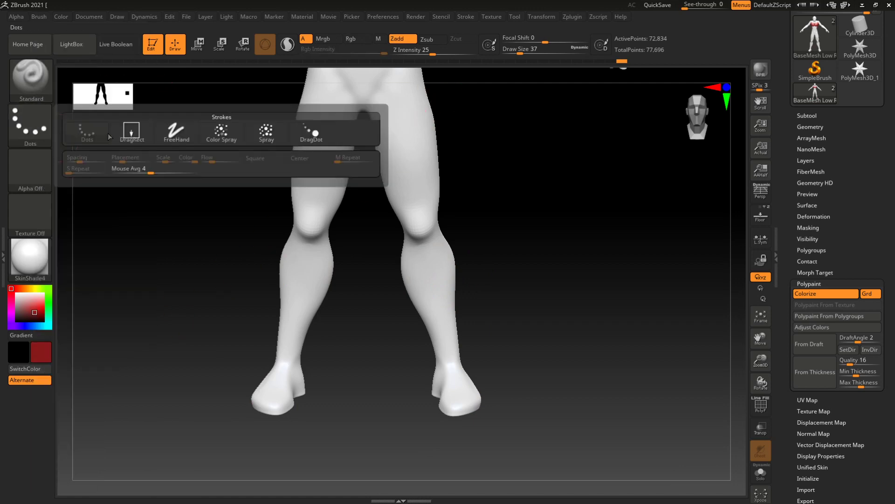
{"action": "left_click", "coordinate": [132, 138]}
{"action": "key", "text": "space"}
{"action": "left_click_drag", "start_coordinate": [511, 230], "coordinate": [517, 231]}
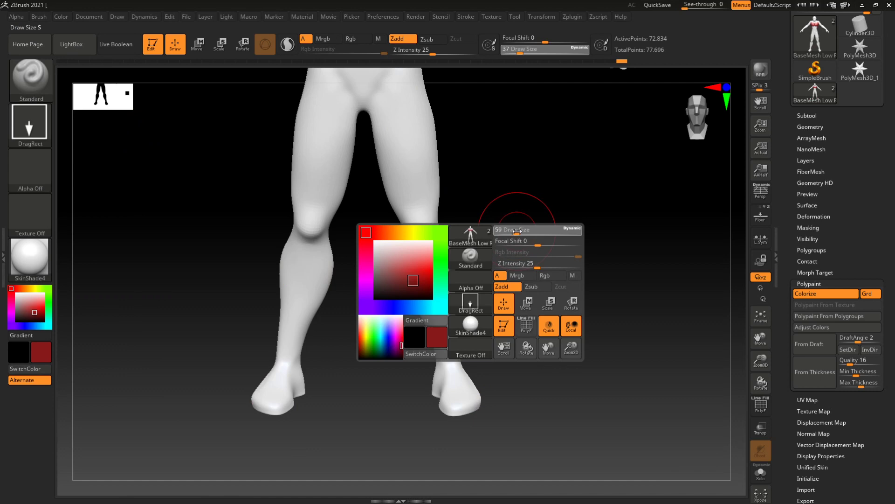
{"action": "left_click", "coordinate": [357, 38]}
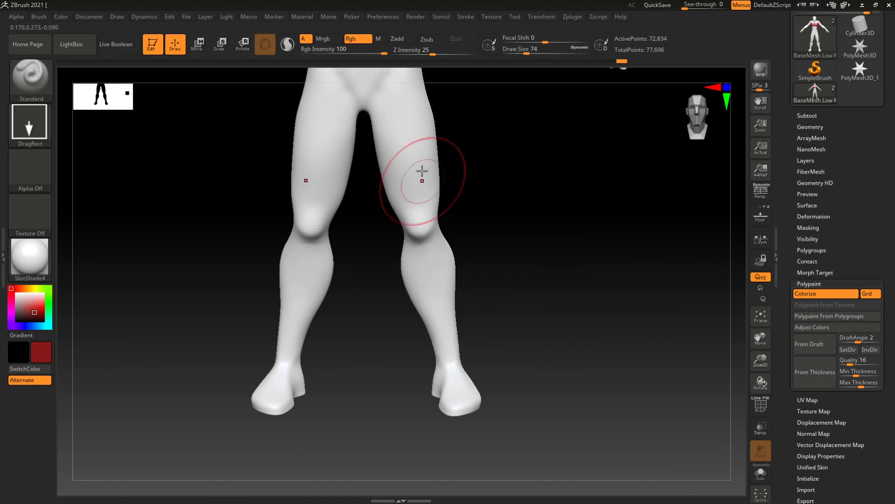
Test and undo strokes on the feet, set Rgb Intensity to 21, and tint the feet and lower legs dark red
{"action": "left_click_drag", "start_coordinate": [459, 395], "coordinate": [487, 436]}
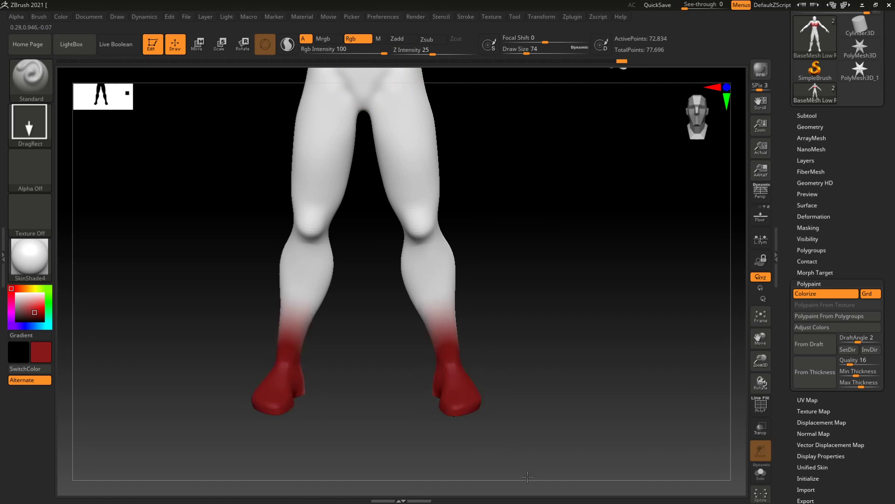
{"action": "key", "text": "ctrl+z"}
{"action": "left_click_drag", "start_coordinate": [385, 52], "coordinate": [340, 50]}
{"action": "mouse_move", "coordinate": [527, 241]}
{"action": "left_mouse_down", "text": "alt"}
{"action": "mouse_move", "coordinate": [554, 290]}
{"action": "mouse_move", "coordinate": [499, 313]}
{"action": "mouse_move", "coordinate": [505, 294]}
{"action": "left_mouse_up", "text": "alt"}
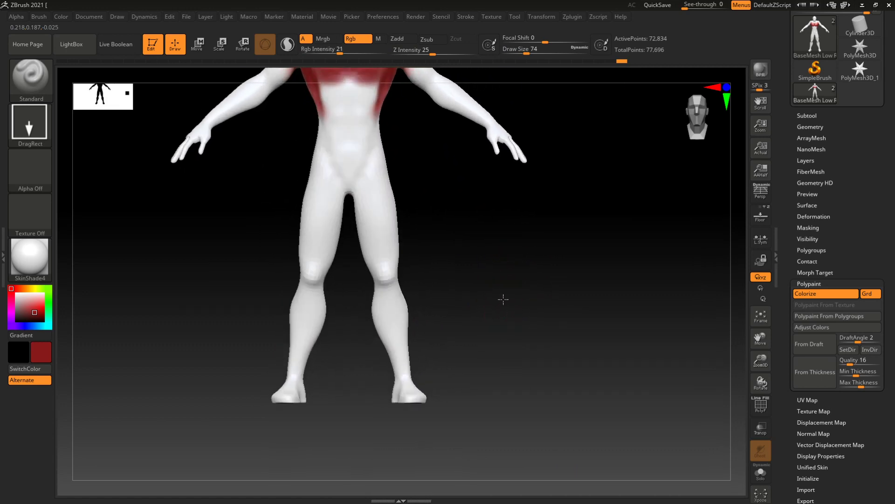
{"action": "left_click_drag", "start_coordinate": [410, 392], "coordinate": [558, 404]}
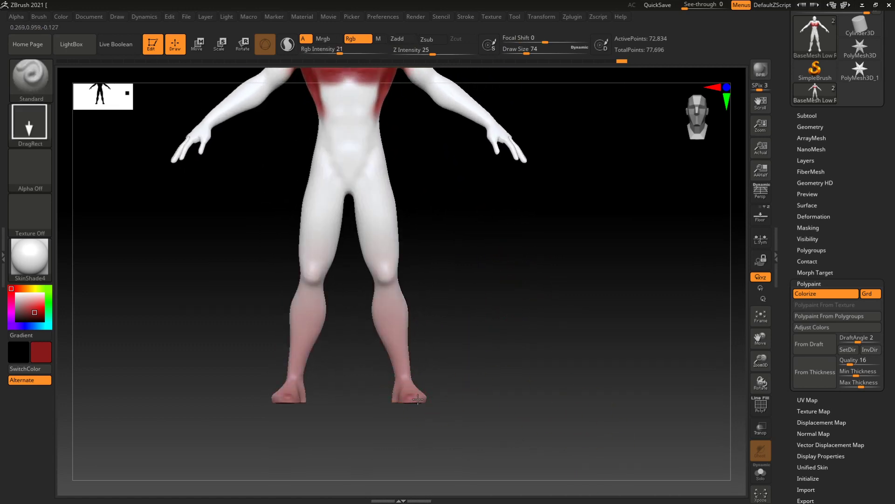
{"action": "key", "text": "ctrl+z"}
{"action": "left_click_drag", "start_coordinate": [411, 382], "coordinate": [493, 446]}
{"action": "mouse_move", "coordinate": [407, 395]}
{"action": "left_mouse_down"}
{"action": "mouse_move", "coordinate": [487, 431]}
{"action": "mouse_move", "coordinate": [487, 418]}
{"action": "mouse_move", "coordinate": [550, 354]}
{"action": "mouse_move", "coordinate": [573, 354]}
{"action": "mouse_move", "coordinate": [572, 347]}
{"action": "left_mouse_up"}
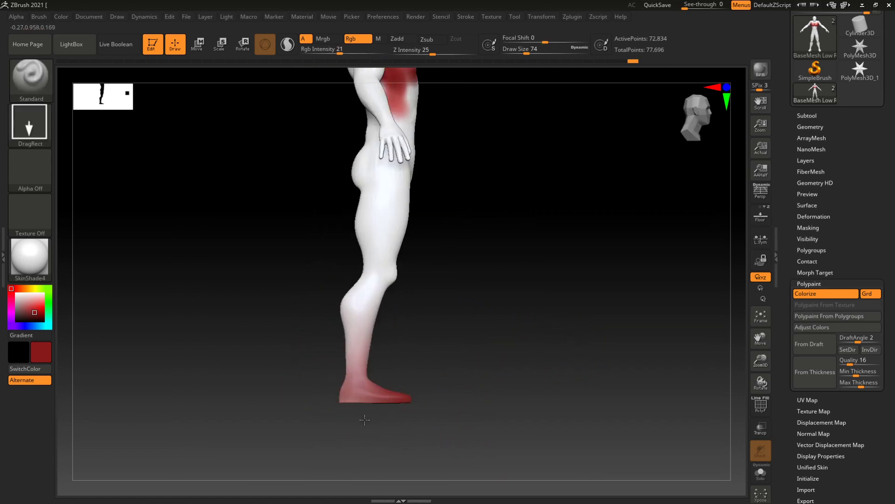
Tint the torso, thighs, shoulders and arms with soft DragRect strokes of dark red
{"action": "left_click_drag", "start_coordinate": [429, 380], "coordinate": [528, 319], "text": "shift"}
{"action": "left_click_drag", "start_coordinate": [374, 282], "coordinate": [405, 324]}
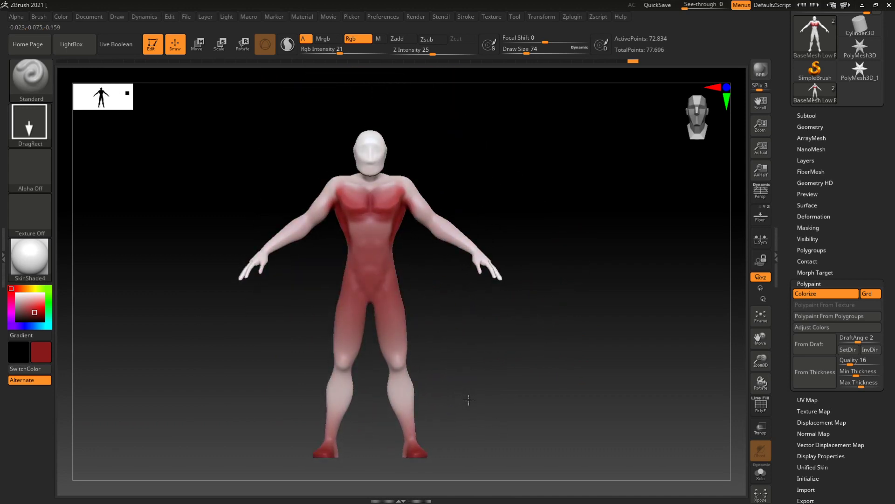
{"action": "mouse_move", "coordinate": [529, 220]}
{"action": "left_mouse_down", "text": "alt"}
{"action": "mouse_move", "coordinate": [520, 316]}
{"action": "mouse_move", "coordinate": [475, 362]}
{"action": "left_mouse_up", "text": "alt"}
{"action": "mouse_move", "coordinate": [499, 261]}
{"action": "left_mouse_down"}
{"action": "mouse_move", "coordinate": [522, 286]}
{"action": "mouse_move", "coordinate": [415, 180]}
{"action": "mouse_move", "coordinate": [423, 200]}
{"action": "mouse_move", "coordinate": [399, 163]}
{"action": "mouse_move", "coordinate": [408, 158]}
{"action": "mouse_move", "coordinate": [483, 208]}
{"action": "mouse_move", "coordinate": [420, 212]}
{"action": "mouse_move", "coordinate": [474, 263]}
{"action": "left_mouse_up"}
{"action": "mouse_move", "coordinate": [528, 277]}
{"action": "left_mouse_down"}
{"action": "mouse_move", "coordinate": [530, 296]}
{"action": "mouse_move", "coordinate": [553, 322]}
{"action": "left_mouse_up"}
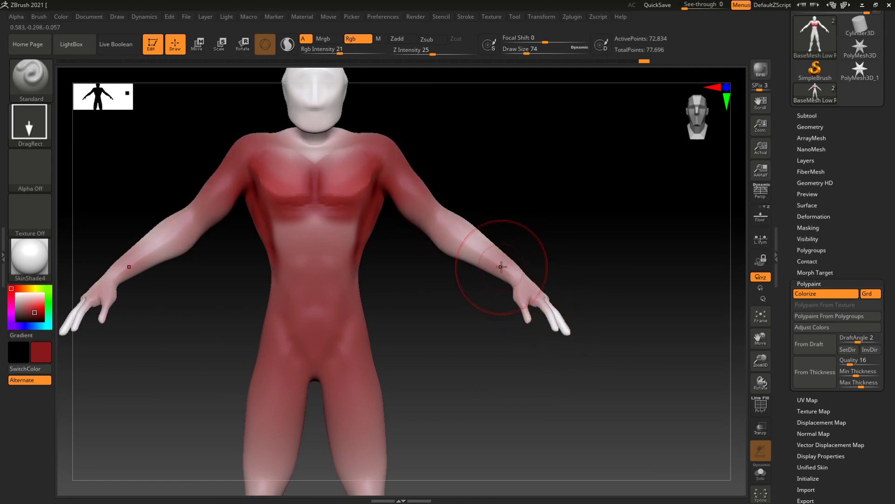
{"action": "left_click_drag", "start_coordinate": [472, 259], "coordinate": [514, 282]}
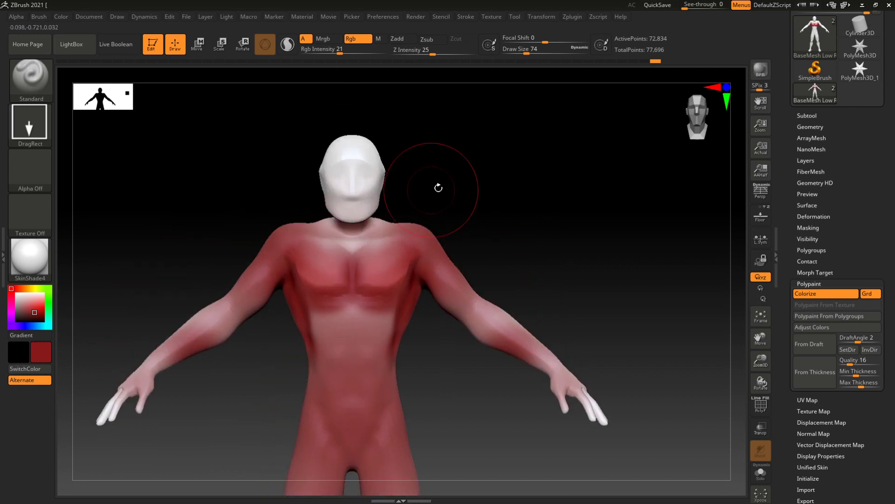
Tint the neck below the skull dark red and reduce the brush's draw size to 20
{"action": "left_click_drag", "start_coordinate": [438, 188], "coordinate": [488, 190]}
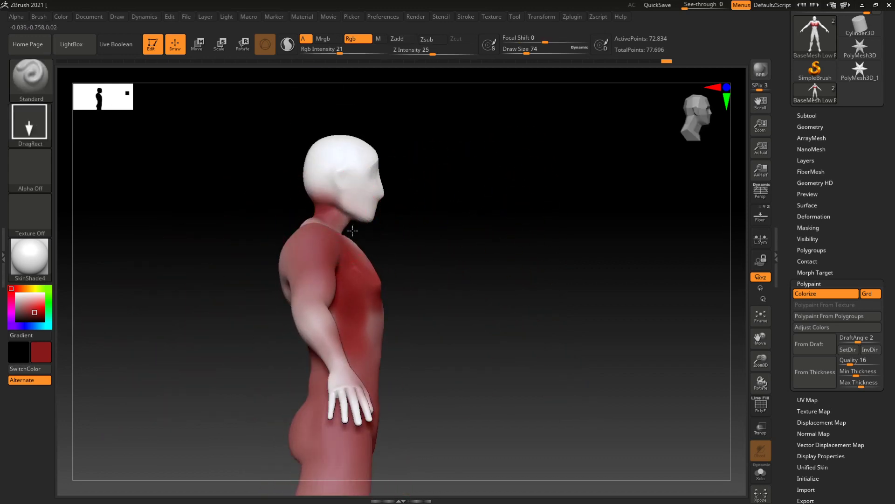
{"action": "mouse_move", "coordinate": [536, 226]}
{"action": "left_mouse_down"}
{"action": "mouse_move", "coordinate": [508, 225]}
{"action": "mouse_move", "coordinate": [569, 248]}
{"action": "mouse_move", "coordinate": [520, 192]}
{"action": "mouse_move", "coordinate": [527, 199]}
{"action": "mouse_move", "coordinate": [503, 229]}
{"action": "mouse_move", "coordinate": [559, 293]}
{"action": "left_mouse_up"}
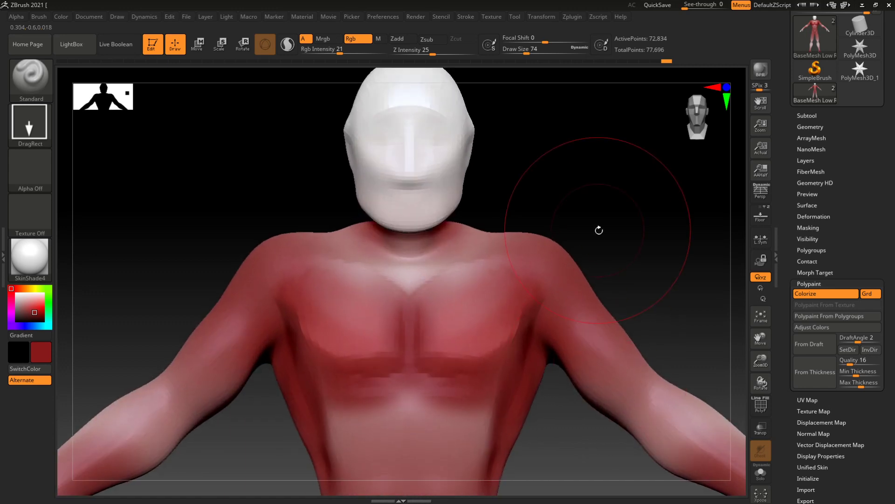
{"action": "left_click_drag", "start_coordinate": [597, 229], "coordinate": [605, 243], "text": "alt"}
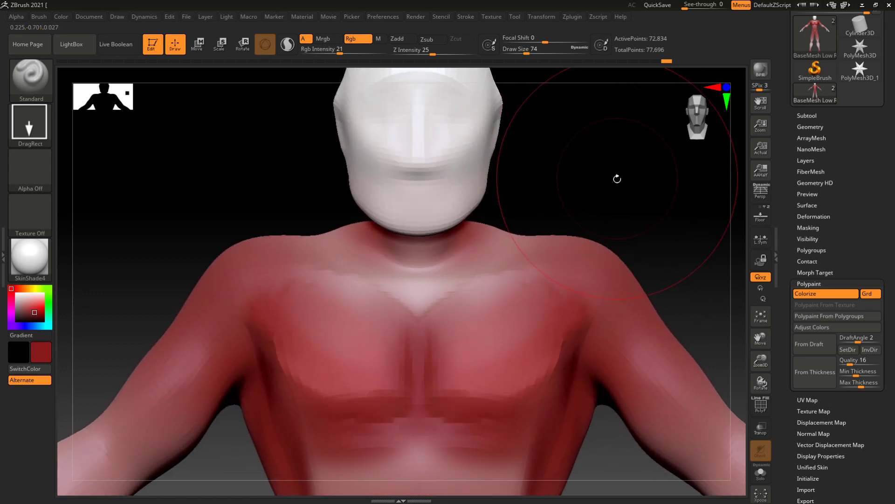
{"action": "key", "text": "space"}
{"action": "left_click_drag", "start_coordinate": [620, 179], "coordinate": [606, 179]}
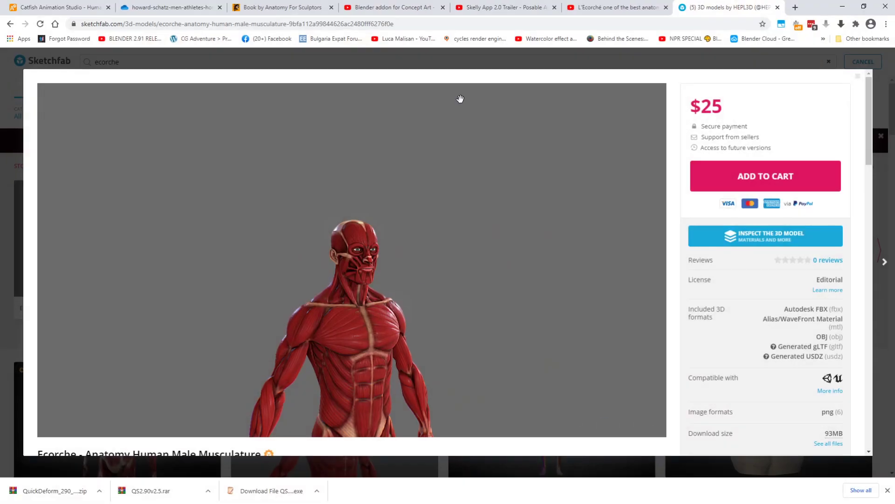
Examine the head, neck and collarbone area of the Sketchfab écorché reference and compare it with the painted model
{"action": "scroll", "coordinate": [423, 362], "scroll_direction": "up", "scroll_amount": 3}
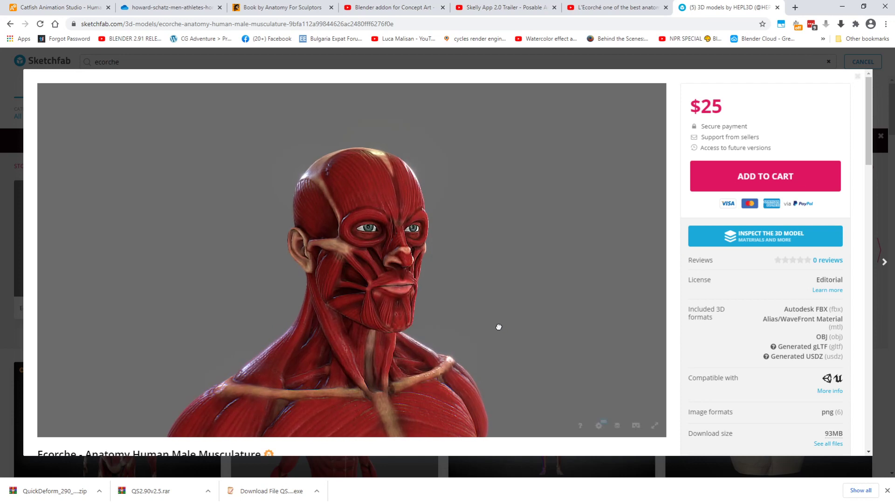
{"action": "scroll", "coordinate": [498, 298], "scroll_direction": "up", "scroll_amount": 3}
{"action": "right_click_drag", "start_coordinate": [499, 263], "coordinate": [485, 187]}
{"action": "scroll", "coordinate": [367, 290], "scroll_direction": "up", "scroll_amount": 2}
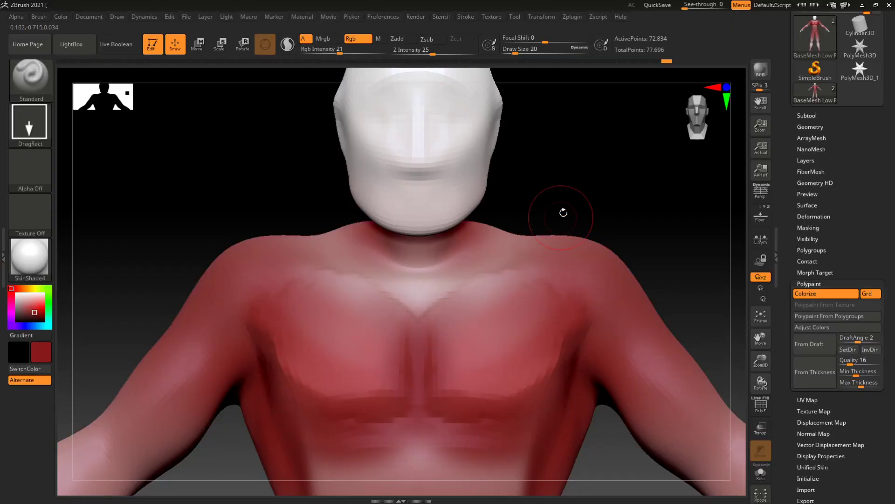
{"action": "mouse_move", "coordinate": [564, 208]}
{"action": "left_mouse_down"}
{"action": "mouse_move", "coordinate": [578, 194]}
{"action": "mouse_move", "coordinate": [579, 201]}
{"action": "mouse_move", "coordinate": [579, 180]}
{"action": "mouse_move", "coordinate": [590, 178]}
{"action": "left_mouse_up"}
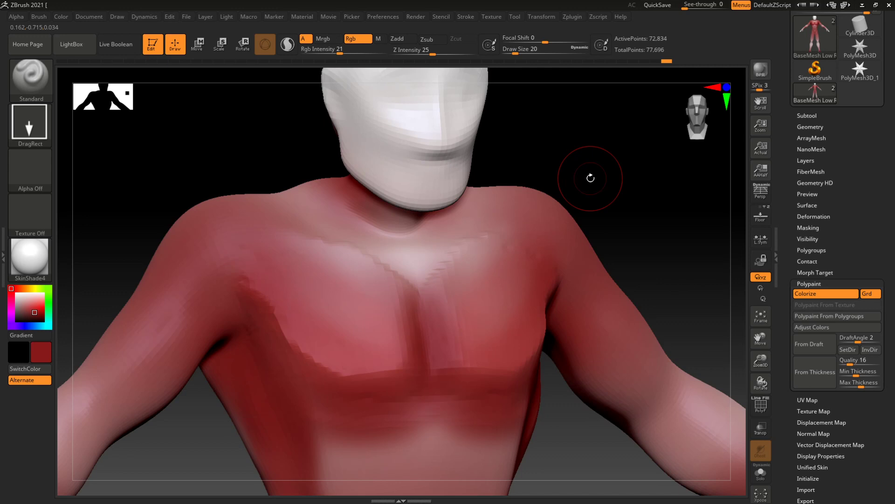
Enable Zadd with a draw size of 8 and subdivide the body mesh twice, up to subdivision level 6
{"action": "left_click", "coordinate": [403, 39]}
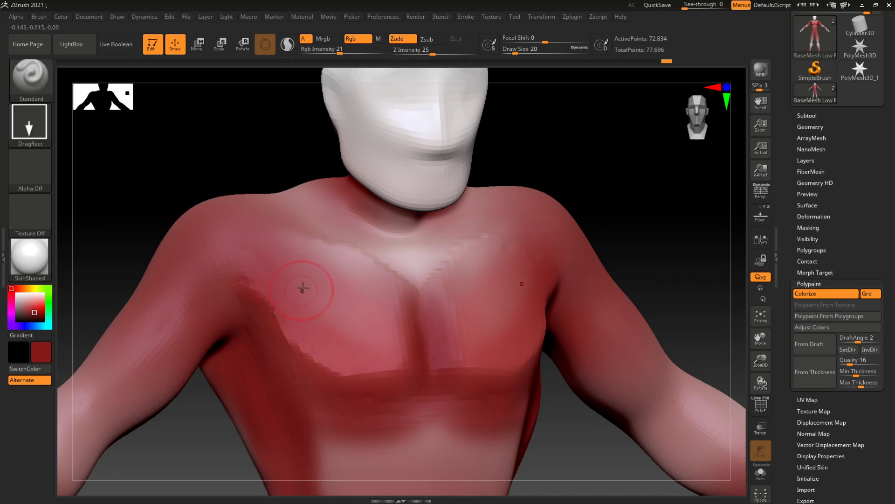
{"action": "key", "text": "space"}
{"action": "left_click_drag", "start_coordinate": [305, 285], "coordinate": [302, 284]}
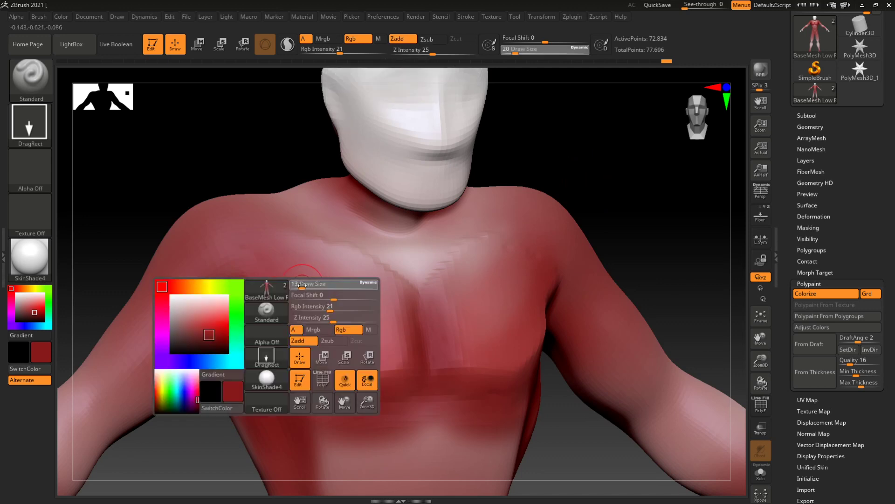
{"action": "left_click", "coordinate": [811, 127]}
{"action": "left_click", "coordinate": [816, 213]}
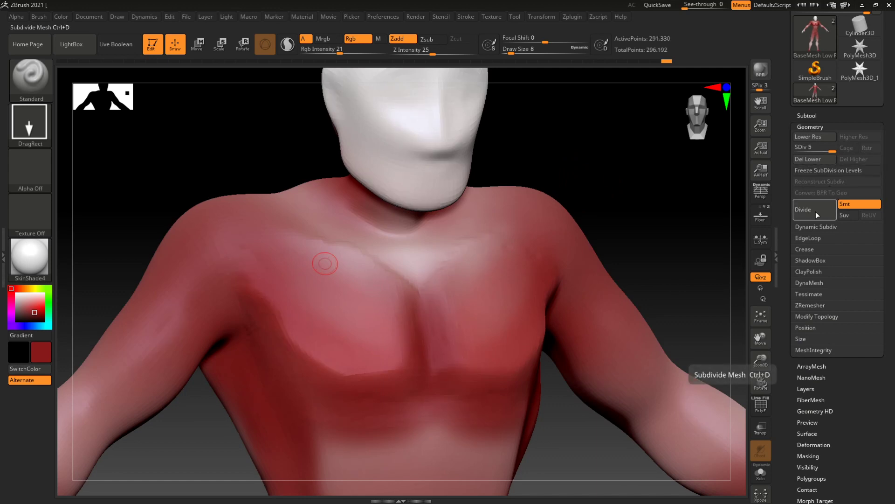
{"action": "left_click", "coordinate": [816, 213]}
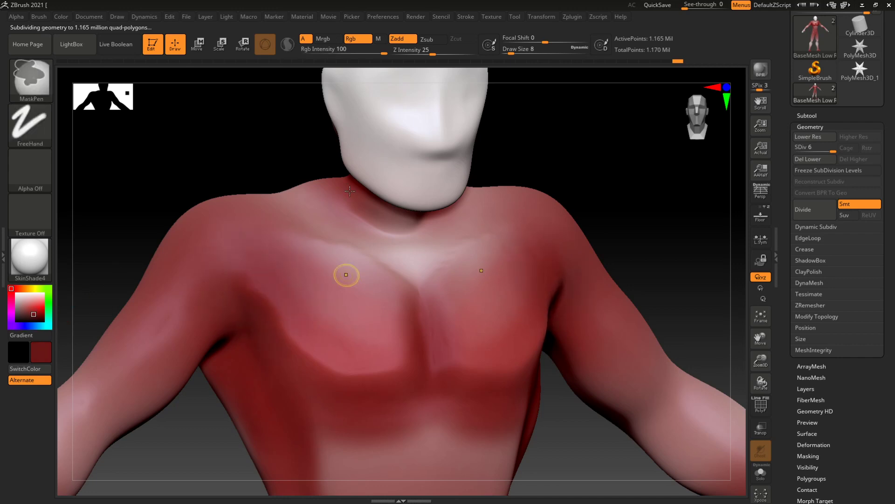
Switch to the SK_Carve brush, undo a test stroke on the chest, and set Rgb Intensity to 64 and Z Intensity to 15
{"action": "left_click", "coordinate": [41, 127]}
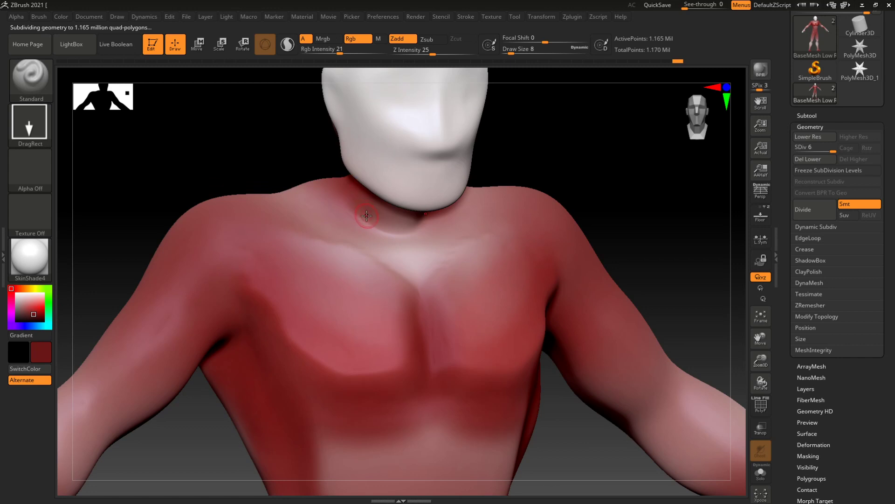
{"action": "key", "text": "b"}
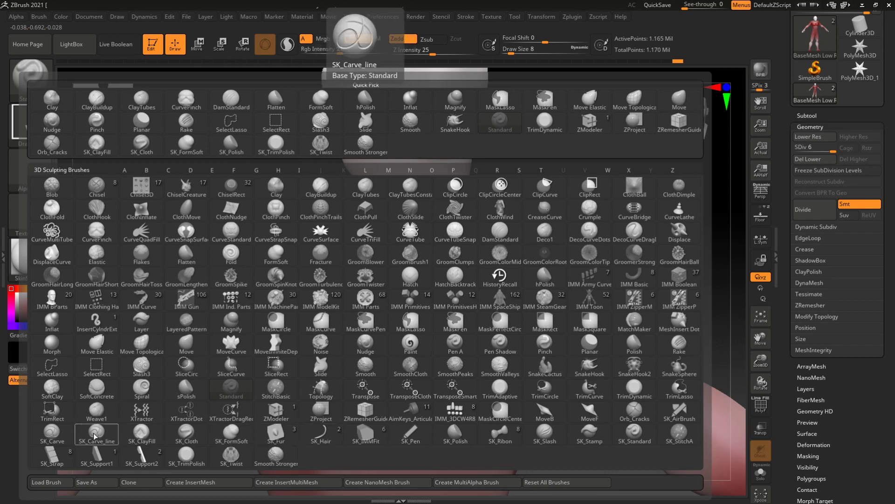
{"action": "left_click", "coordinate": [57, 440]}
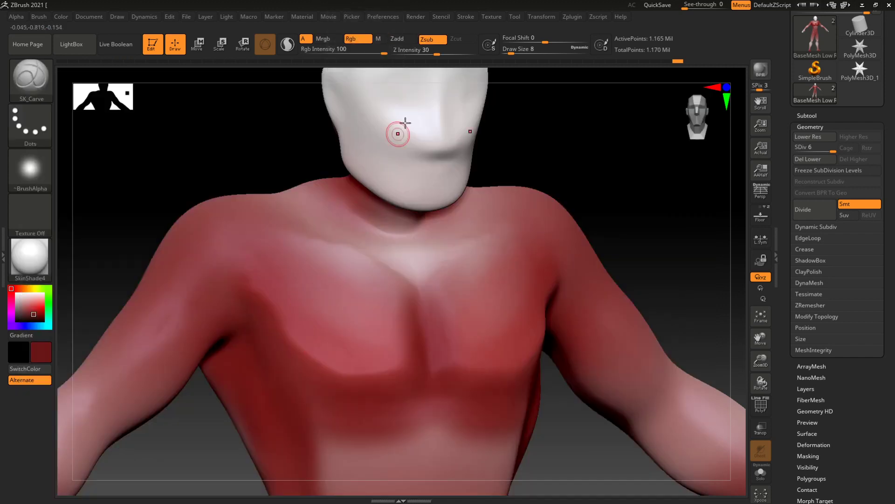
{"action": "left_click_drag", "start_coordinate": [272, 282], "coordinate": [375, 329]}
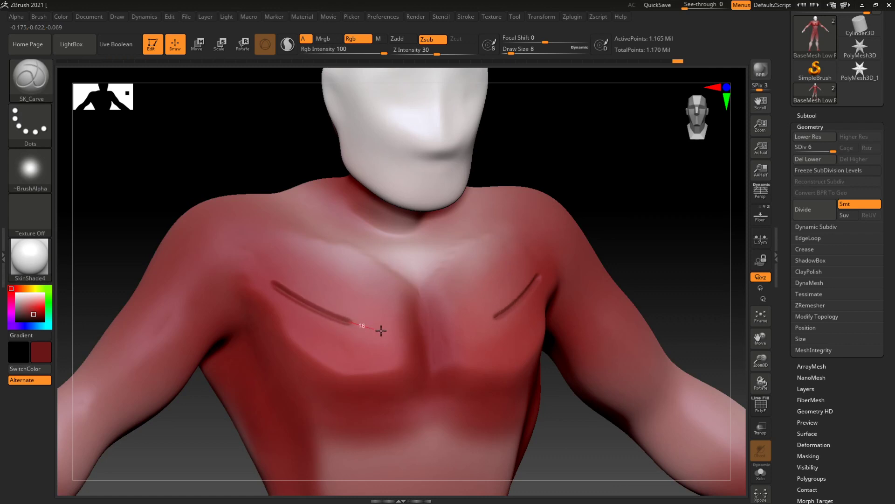
{"action": "key", "text": "ctrl+z"}
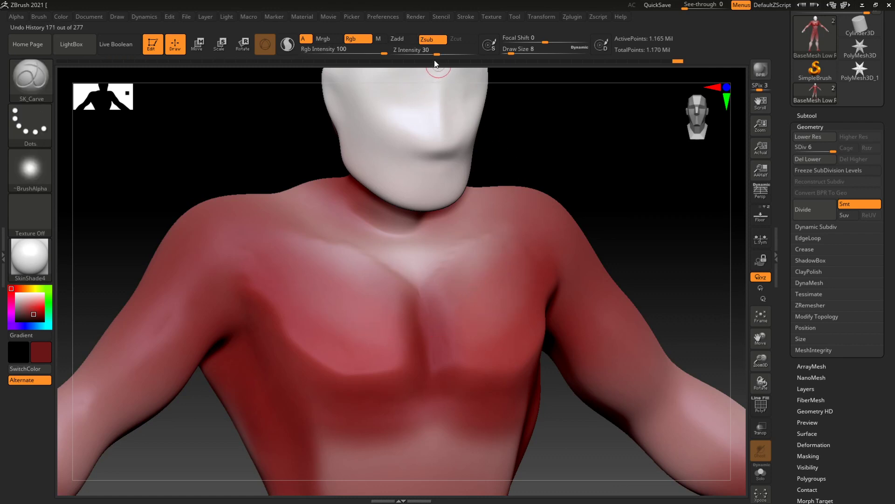
{"action": "left_click_drag", "start_coordinate": [437, 53], "coordinate": [370, 52]}
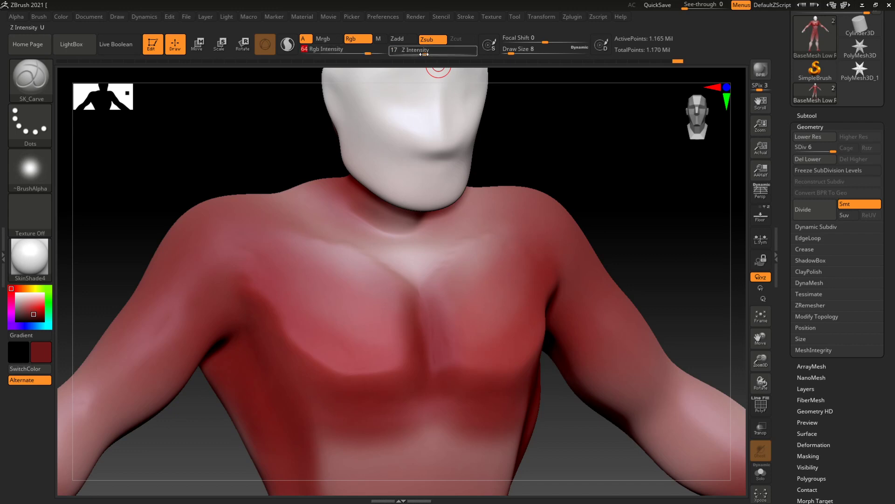
{"action": "left_click_drag", "start_coordinate": [425, 55], "coordinate": [422, 58]}
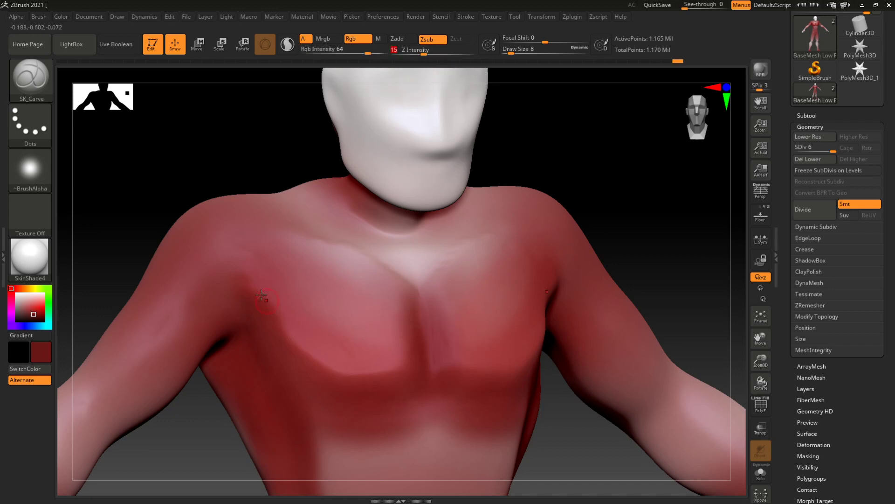
Try carving a curved groove across the chest from the armpit to the sternum, undoing and redrawing the stroke
{"action": "right_click_drag", "start_coordinate": [598, 179], "coordinate": [604, 254], "text": "ctrl"}
{"action": "left_click_drag", "start_coordinate": [270, 125], "coordinate": [260, 126]}
{"action": "mouse_move", "coordinate": [246, 293]}
{"action": "left_mouse_down"}
{"action": "mouse_move", "coordinate": [386, 356]}
{"action": "mouse_move", "coordinate": [491, 344]}
{"action": "left_mouse_up"}
{"action": "key", "text": "ctrl+z"}
{"action": "mouse_move", "coordinate": [238, 291]}
{"action": "left_mouse_down"}
{"action": "mouse_move", "coordinate": [378, 356]}
{"action": "mouse_move", "coordinate": [468, 376]}
{"action": "mouse_move", "coordinate": [488, 396]}
{"action": "left_mouse_up"}
{"action": "key", "text": "ctrl+z"}
{"action": "mouse_move", "coordinate": [237, 288]}
{"action": "left_mouse_down"}
{"action": "mouse_move", "coordinate": [284, 321]}
{"action": "mouse_move", "coordinate": [456, 368]}
{"action": "mouse_move", "coordinate": [467, 383]}
{"action": "left_mouse_up"}
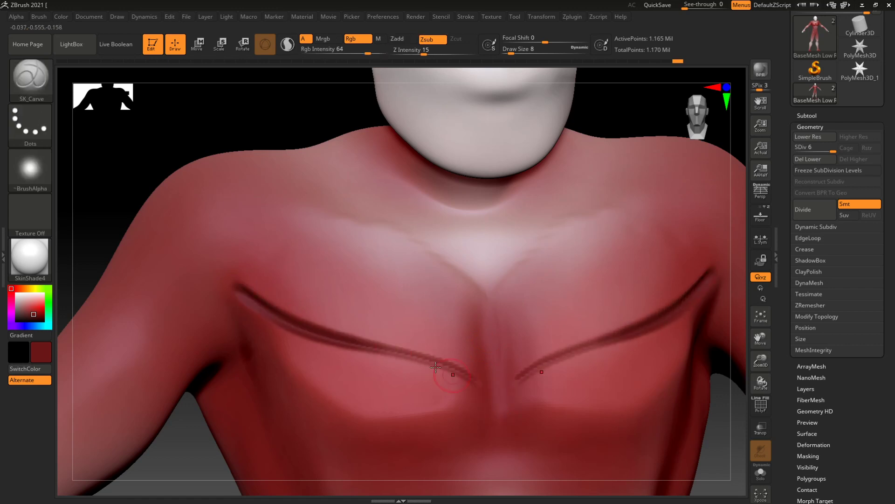
Try carving more fibre grooves fanning over the lower pectorals, and undo the carving back to subdivision level 5
{"action": "mouse_move", "coordinate": [238, 318]}
{"action": "left_mouse_down"}
{"action": "mouse_move", "coordinate": [322, 359]}
{"action": "mouse_move", "coordinate": [441, 375]}
{"action": "mouse_move", "coordinate": [481, 392]}
{"action": "left_mouse_up"}
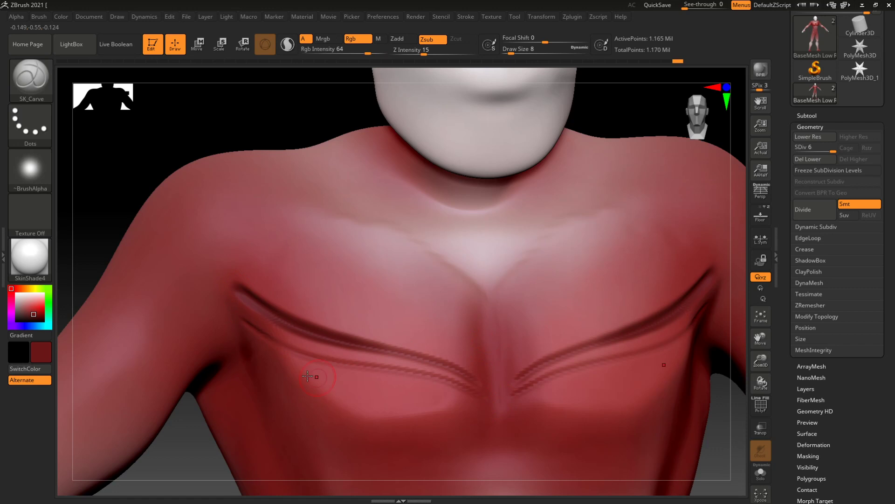
{"action": "left_click_drag", "start_coordinate": [344, 381], "coordinate": [480, 400]}
{"action": "left_click_drag", "start_coordinate": [287, 386], "coordinate": [460, 411]}
{"action": "left_click_drag", "start_coordinate": [310, 413], "coordinate": [481, 410]}
{"action": "key", "text": "ctrl+z"}
{"action": "mouse_move", "coordinate": [262, 387]}
{"action": "left_mouse_down"}
{"action": "mouse_move", "coordinate": [344, 418]}
{"action": "mouse_move", "coordinate": [474, 410]}
{"action": "left_mouse_up"}
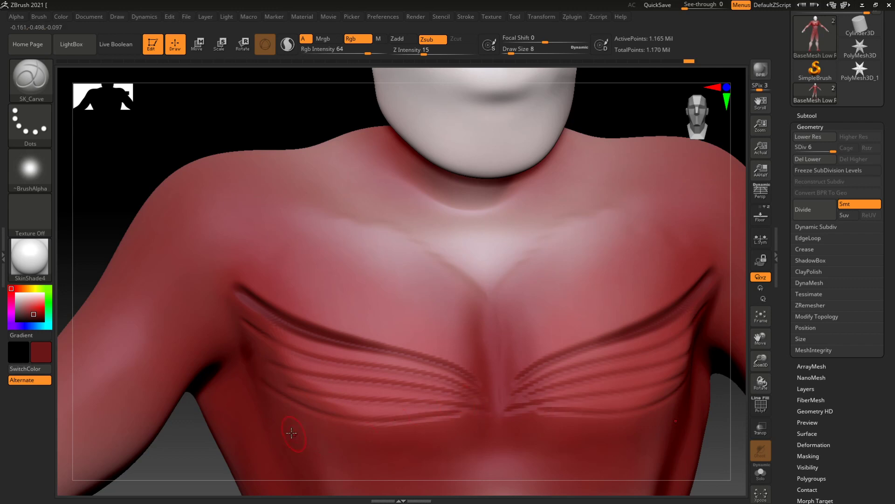
{"action": "mouse_move", "coordinate": [323, 439]}
{"action": "left_mouse_down"}
{"action": "mouse_move", "coordinate": [440, 444]}
{"action": "mouse_move", "coordinate": [485, 427]}
{"action": "mouse_move", "coordinate": [497, 394]}
{"action": "left_mouse_up"}
{"action": "left_click_drag", "start_coordinate": [586, 83], "coordinate": [544, 238], "text": "alt"}
{"action": "key", "text": "ctrl"}
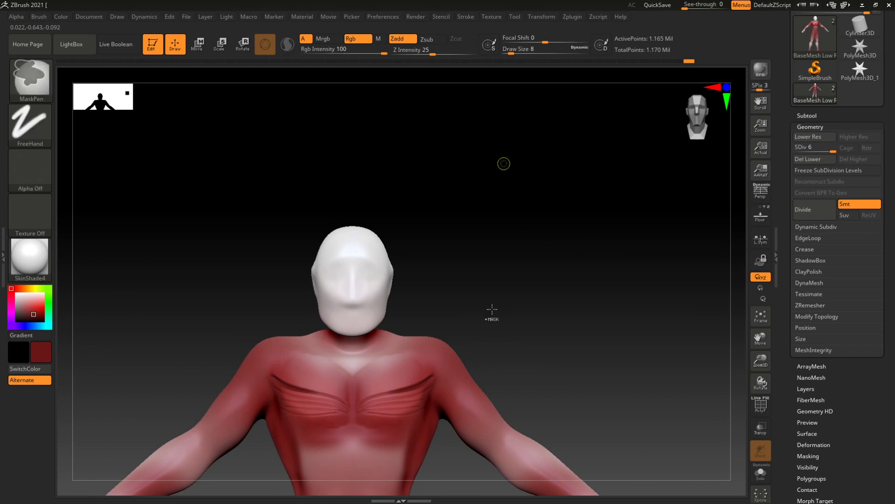
{"action": "key", "text": "shift+d"}
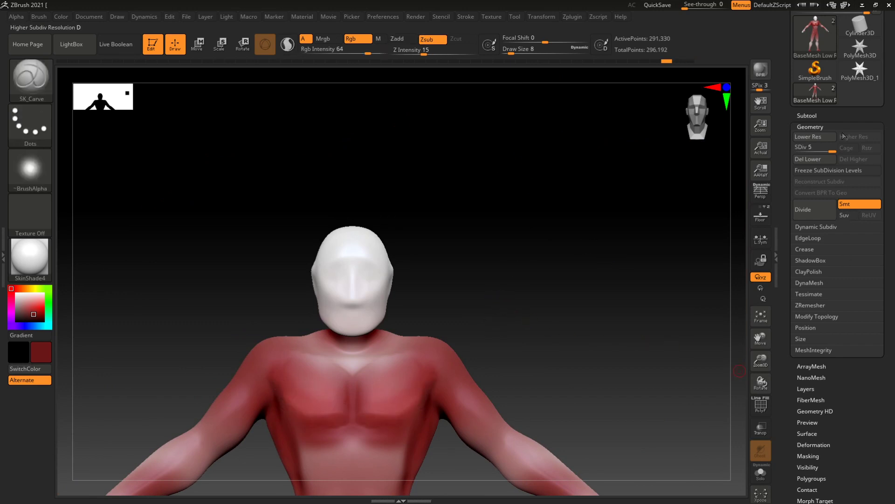
Add a new recording layer to the body mesh at subdivision level 5
{"action": "left_click", "coordinate": [816, 127]}
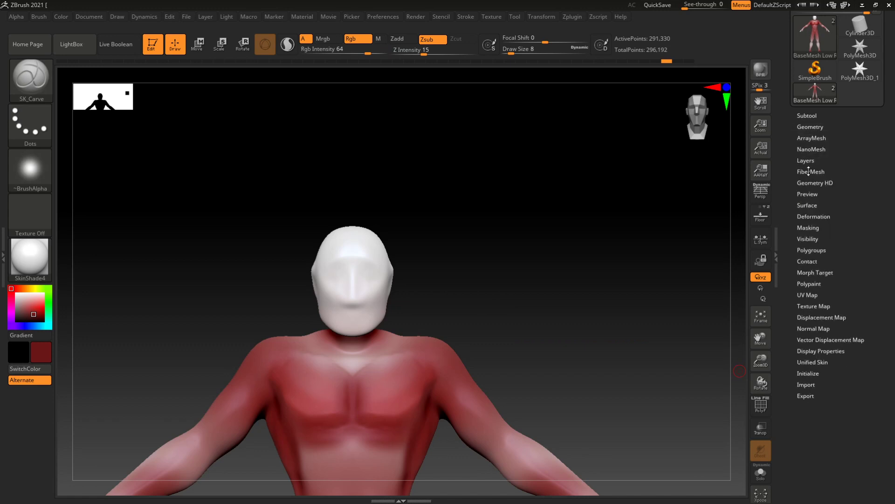
{"action": "left_click", "coordinate": [806, 160]}
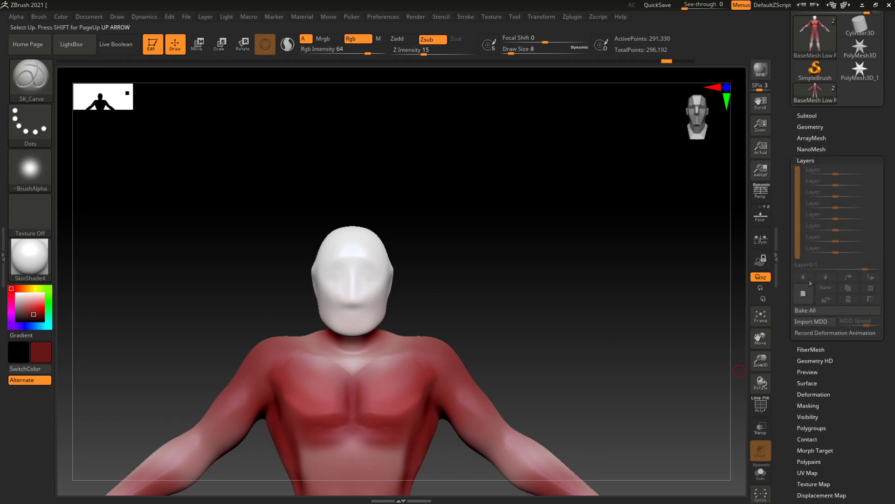
{"action": "left_click", "coordinate": [804, 297]}
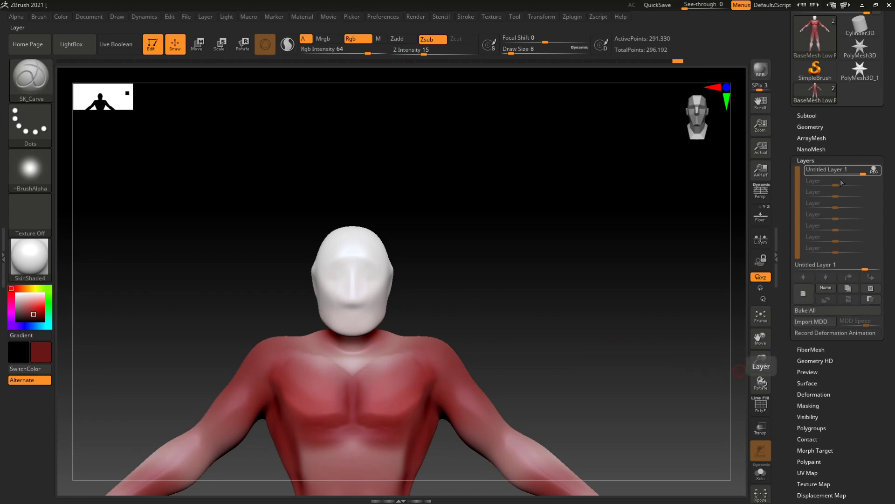
{"action": "mouse_move", "coordinate": [874, 171]}
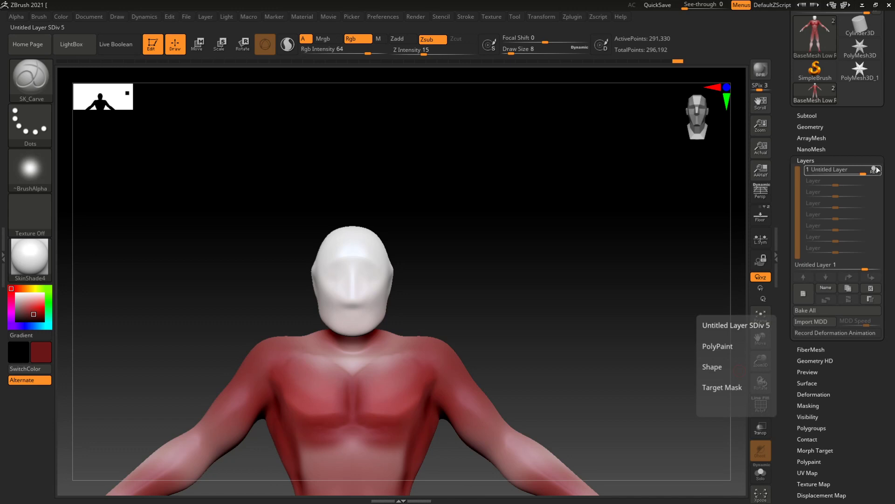
Try carving grooves across the lower pectorals on the new layer, and undo the strokes together with the layer
{"action": "right_click_drag", "start_coordinate": [529, 214], "coordinate": [547, 328], "text": "ctrl"}
{"action": "left_click_drag", "start_coordinate": [610, 176], "coordinate": [588, 160]}
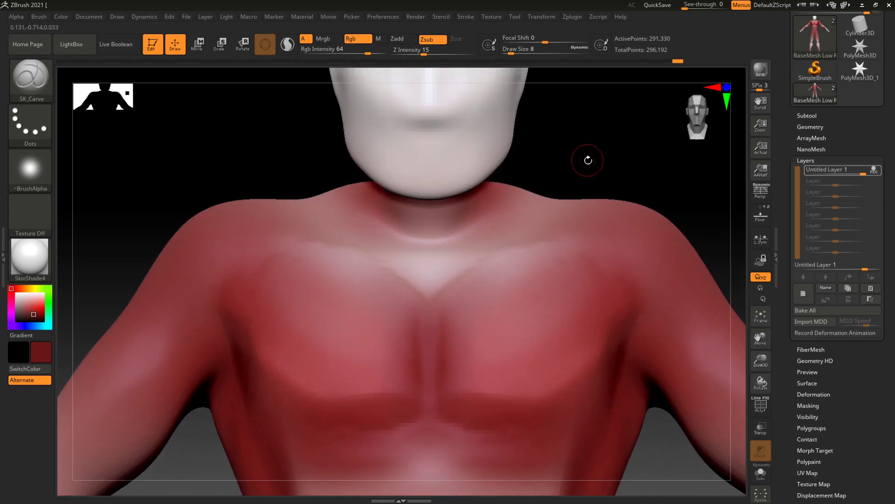
{"action": "mouse_move", "coordinate": [266, 339]}
{"action": "left_mouse_down"}
{"action": "mouse_move", "coordinate": [336, 365]}
{"action": "mouse_move", "coordinate": [404, 368]}
{"action": "left_mouse_up"}
{"action": "left_click_drag", "start_coordinate": [238, 344], "coordinate": [411, 382]}
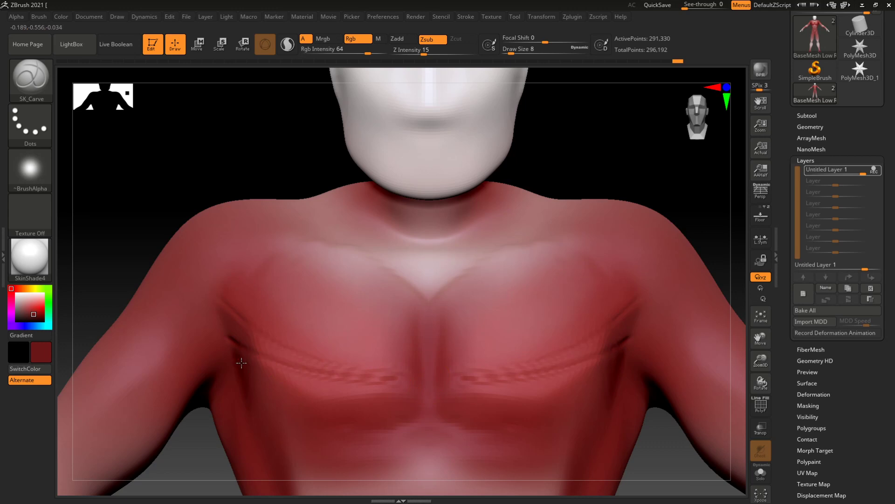
{"action": "key", "text": "ctrl"}
{"action": "key", "text": "ctrl+z"}
{"action": "key", "text": "ctrl+z"}
Subdivide the body mesh to level 6 and add a new recording layer to it
{"action": "left_click", "coordinate": [811, 127]}
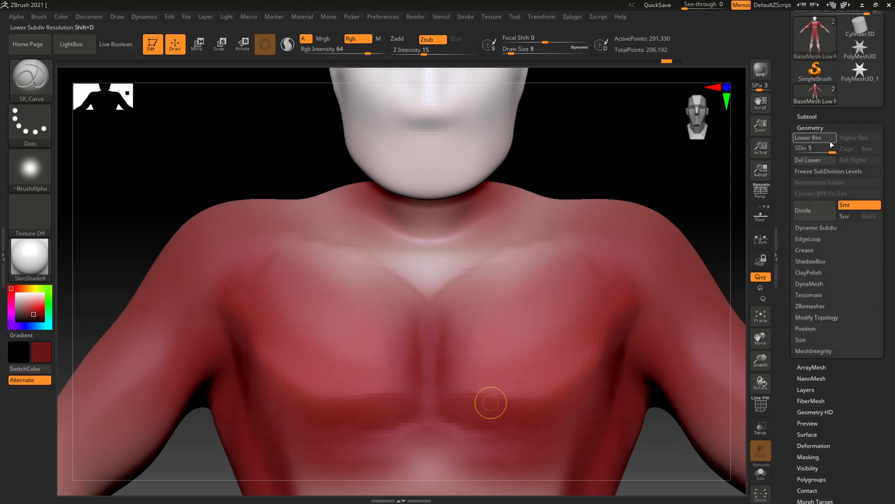
{"action": "left_click", "coordinate": [811, 210]}
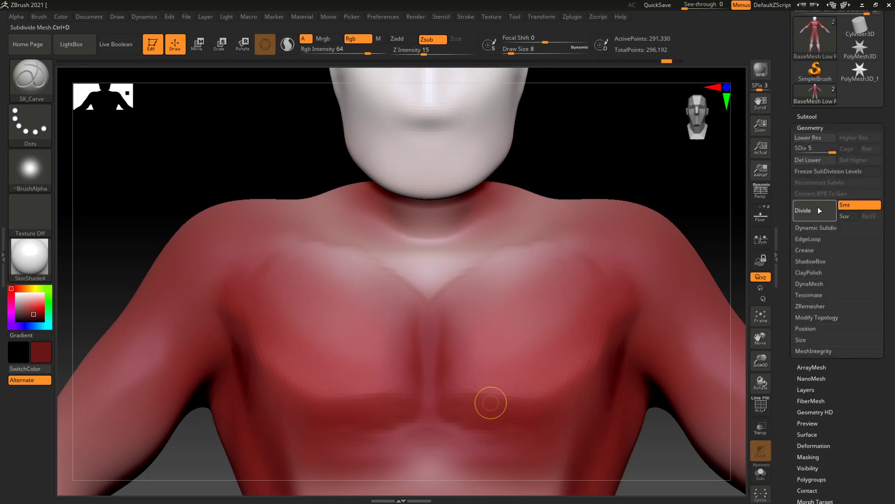
{"action": "left_click", "coordinate": [814, 128]}
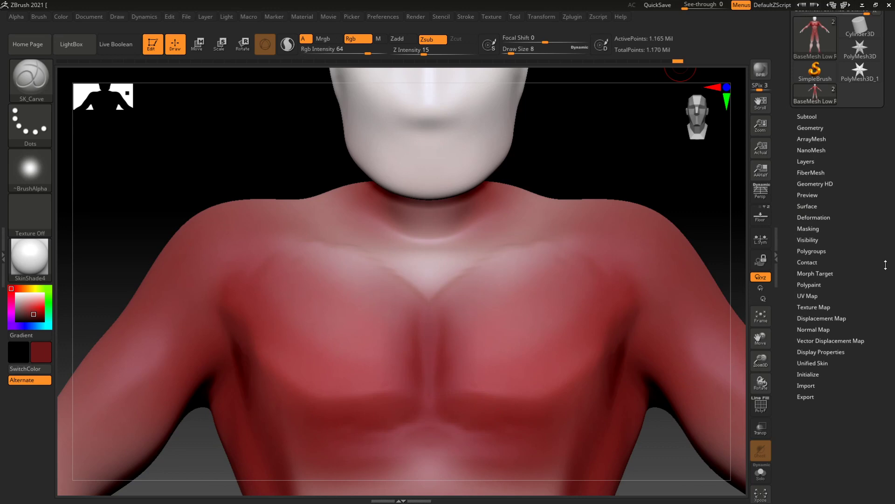
{"action": "left_click_drag", "start_coordinate": [816, 126], "coordinate": [817, 123]}
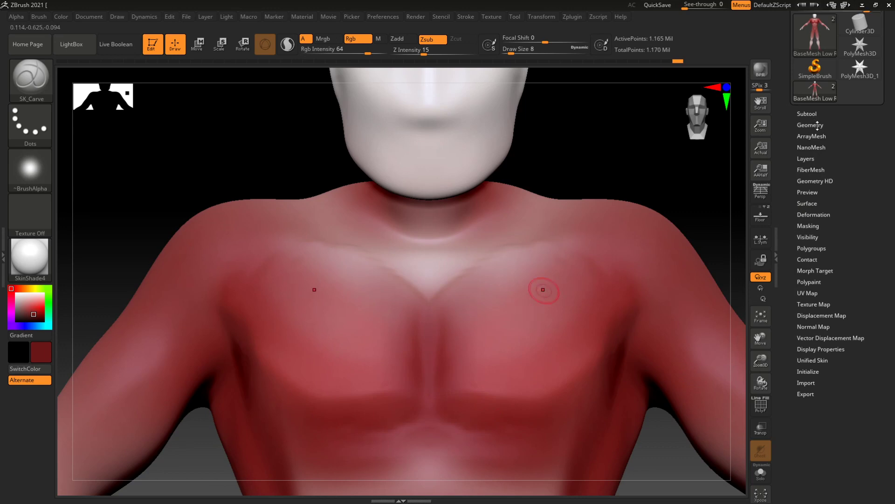
{"action": "left_click", "coordinate": [812, 159]}
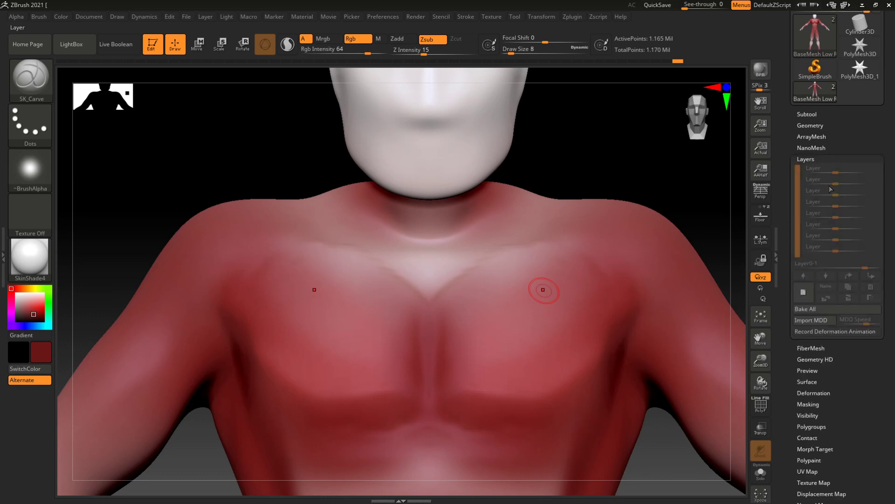
{"action": "left_click", "coordinate": [809, 293]}
Carve muscle fibre grooves across the pectorals from the armpits to the sternum, raising Rgb Intensity to 81
{"action": "mouse_move", "coordinate": [243, 326]}
{"action": "left_mouse_down"}
{"action": "mouse_move", "coordinate": [295, 354]}
{"action": "mouse_move", "coordinate": [428, 383]}
{"action": "mouse_move", "coordinate": [437, 399]}
{"action": "mouse_move", "coordinate": [305, 365]}
{"action": "mouse_move", "coordinate": [424, 385]}
{"action": "mouse_move", "coordinate": [416, 390]}
{"action": "left_mouse_up"}
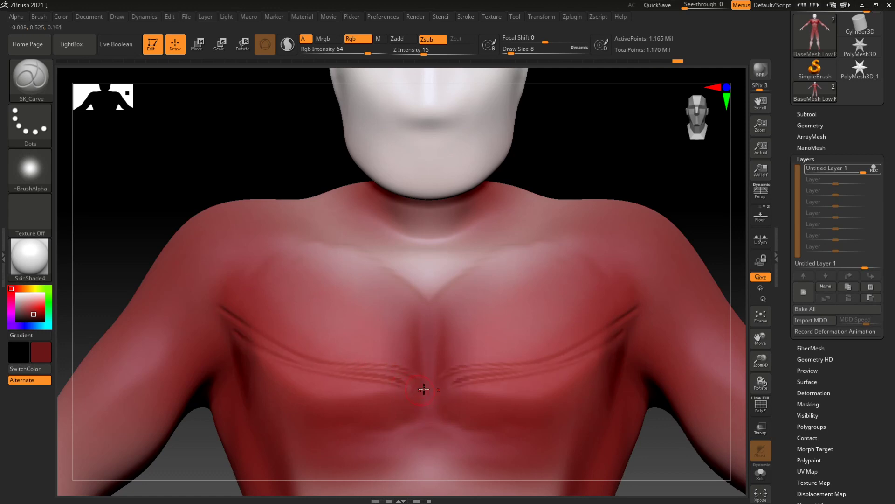
{"action": "right_click_drag", "start_coordinate": [690, 187], "coordinate": [692, 294], "text": "ctrl"}
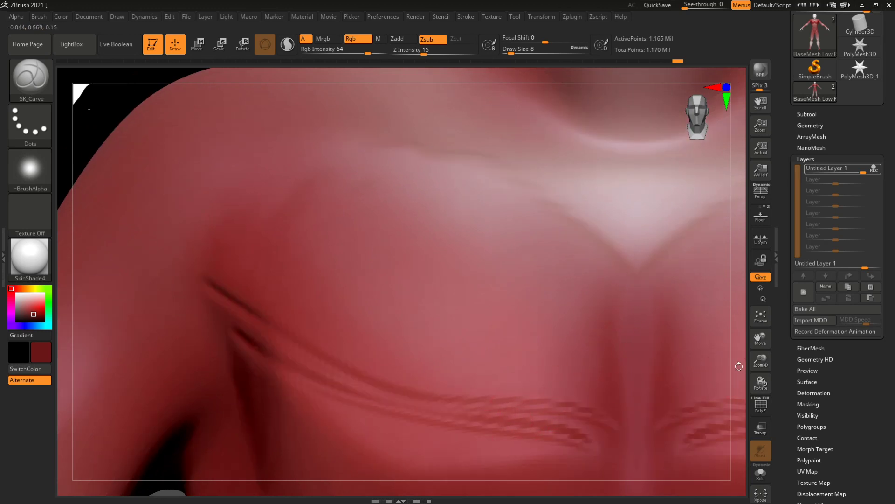
{"action": "left_click_drag", "start_coordinate": [740, 368], "coordinate": [698, 265], "text": "alt"}
{"action": "left_click_drag", "start_coordinate": [236, 345], "coordinate": [368, 372]}
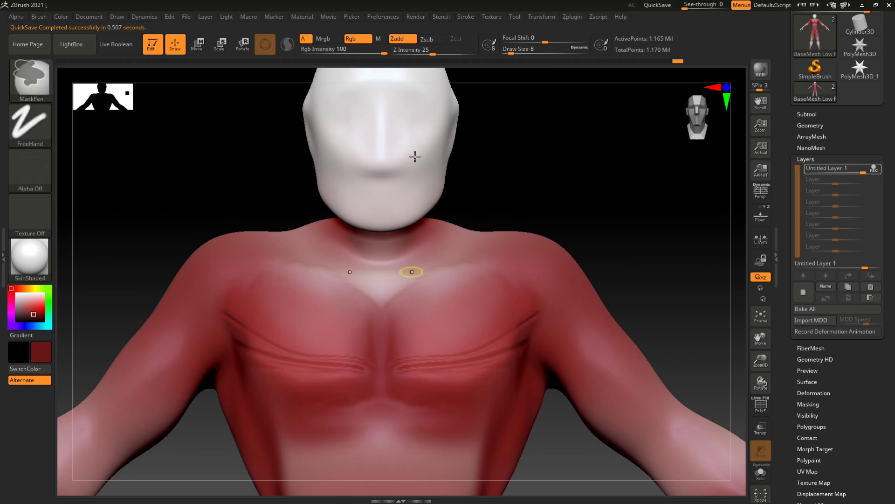
{"action": "left_click_drag", "start_coordinate": [368, 52], "coordinate": [376, 52]}
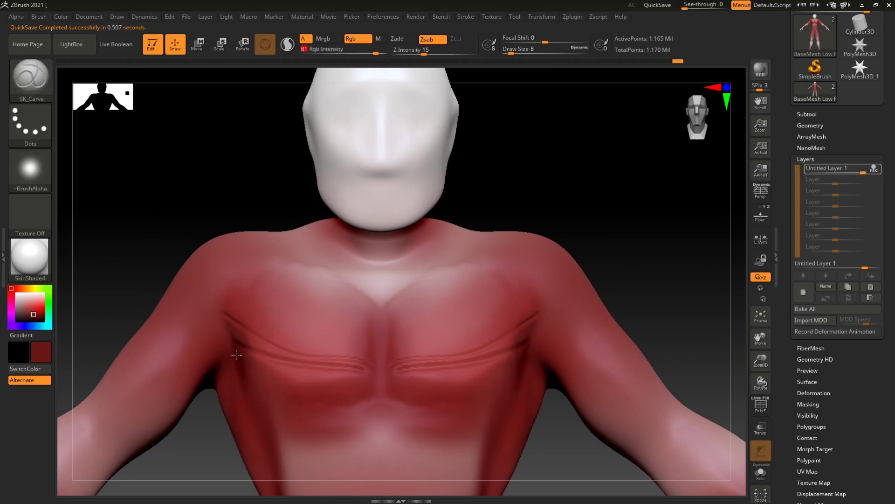
{"action": "mouse_move", "coordinate": [260, 369]}
{"action": "left_mouse_down"}
{"action": "mouse_move", "coordinate": [373, 380]}
{"action": "mouse_move", "coordinate": [350, 391]}
{"action": "left_mouse_up"}
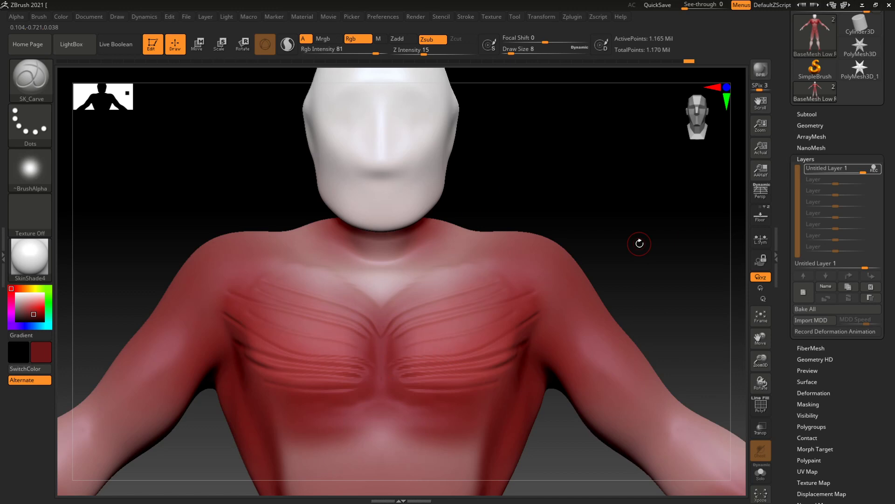
Stop recording the layer, lower its intensity to 0.38457, and bake it into the mesh
{"action": "left_click", "coordinate": [875, 170]}
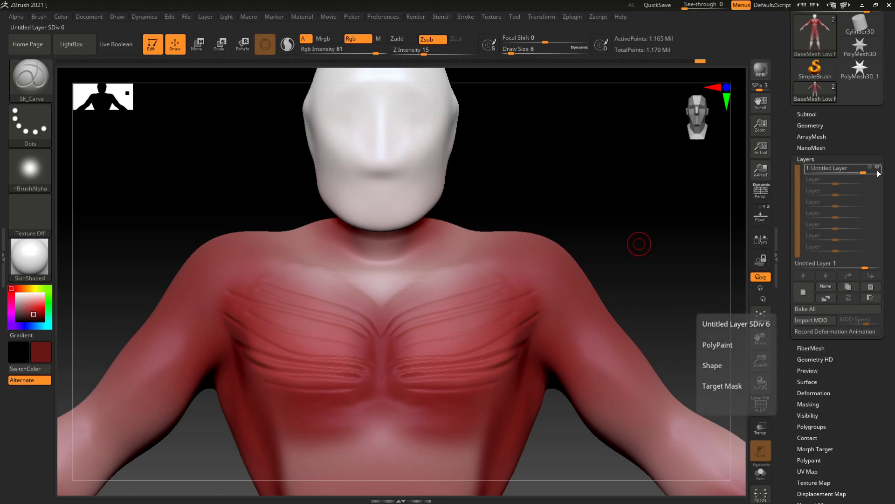
{"action": "left_click", "coordinate": [853, 268]}
{"action": "mouse_move", "coordinate": [853, 268]}
{"action": "left_mouse_down"}
{"action": "mouse_move", "coordinate": [870, 271]}
{"action": "mouse_move", "coordinate": [860, 272]}
{"action": "left_mouse_up"}
{"action": "right_click_drag", "start_coordinate": [660, 284], "coordinate": [609, 239], "text": "ctrl"}
{"action": "left_click_drag", "start_coordinate": [609, 239], "coordinate": [678, 284]}
{"action": "left_click_drag", "start_coordinate": [858, 264], "coordinate": [859, 264]}
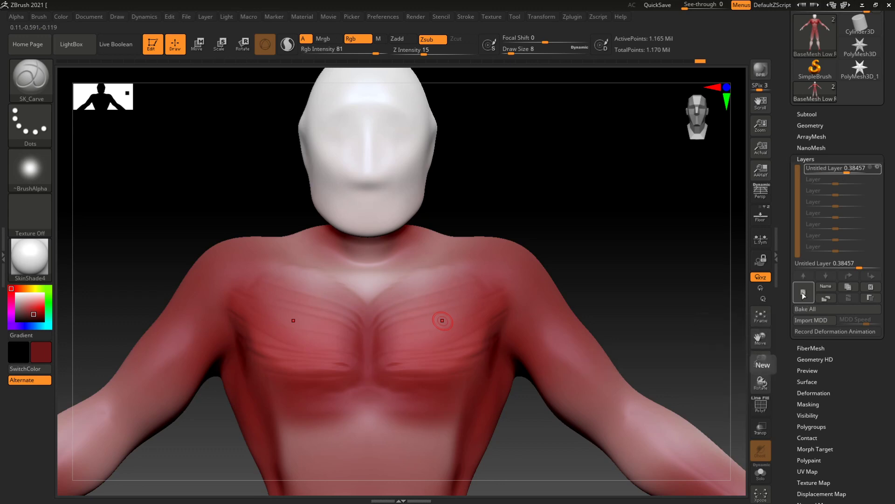
{"action": "left_click", "coordinate": [806, 309]}
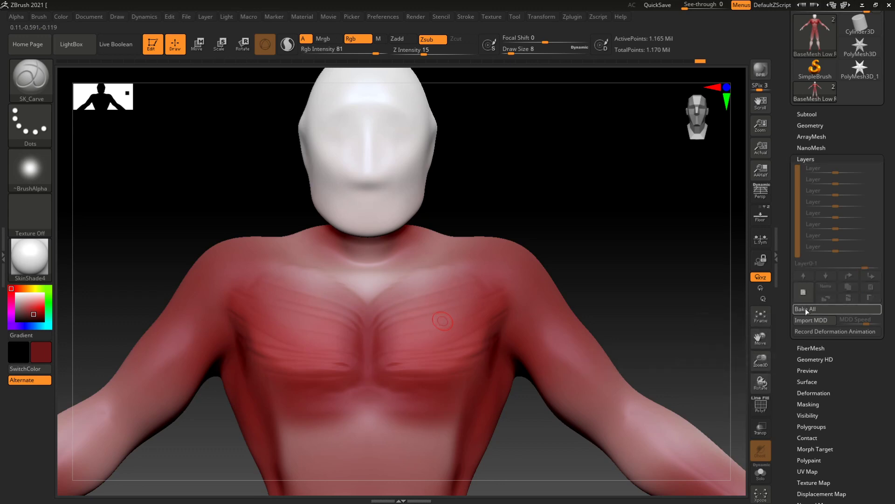
Examine the painted figure from the front, at full length and closer in on the torso, arms and carved pectorals
{"action": "key", "text": "f"}
{"action": "left_click_drag", "start_coordinate": [566, 202], "coordinate": [504, 320]}
{"action": "left_click_drag", "start_coordinate": [555, 296], "coordinate": [527, 105]}
{"action": "left_click_drag", "start_coordinate": [495, 212], "coordinate": [528, 197], "text": "alt"}
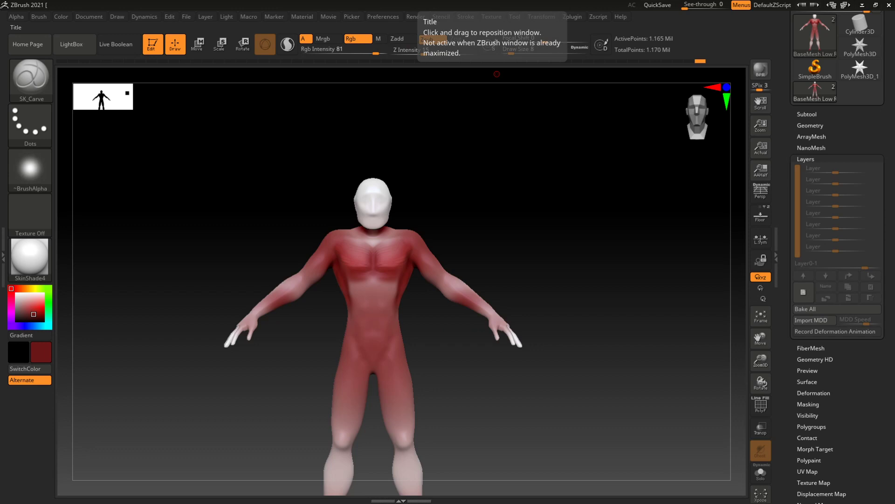
{"action": "right_click_drag", "start_coordinate": [551, 169], "coordinate": [588, 203], "text": "ctrl"}
{"action": "left_click_drag", "start_coordinate": [587, 203], "coordinate": [586, 200]}
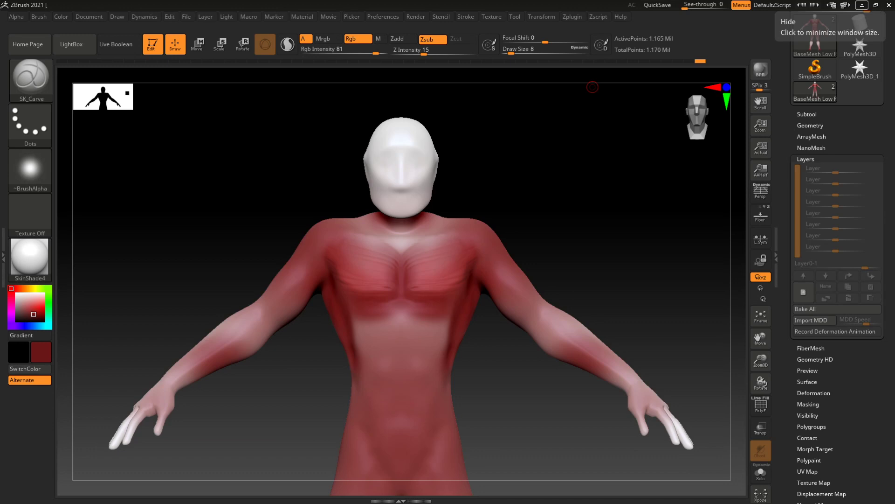
{"action": "left_click_drag", "start_coordinate": [570, 206], "coordinate": [582, 172]}
{"action": "left_click_drag", "start_coordinate": [569, 221], "coordinate": [578, 188], "text": "alt"}
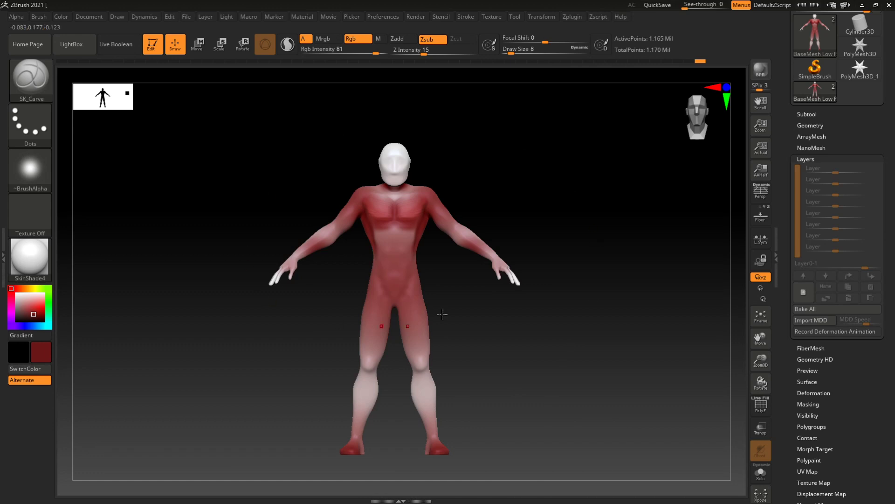
{"action": "mouse_move", "coordinate": [572, 242]}
{"action": "left_mouse_down"}
{"action": "mouse_move", "coordinate": [632, 242]}
{"action": "mouse_move", "coordinate": [534, 252]}
{"action": "mouse_move", "coordinate": [614, 254]}
{"action": "mouse_move", "coordinate": [603, 252]}
{"action": "mouse_move", "coordinate": [593, 210]}
{"action": "mouse_move", "coordinate": [604, 242]}
{"action": "mouse_move", "coordinate": [603, 167]}
{"action": "mouse_move", "coordinate": [583, 156]}
{"action": "mouse_move", "coordinate": [594, 222]}
{"action": "mouse_move", "coordinate": [611, 194]}
{"action": "mouse_move", "coordinate": [582, 192]}
{"action": "mouse_move", "coordinate": [590, 178]}
{"action": "mouse_move", "coordinate": [604, 205]}
{"action": "mouse_move", "coordinate": [600, 180]}
{"action": "left_mouse_up"}
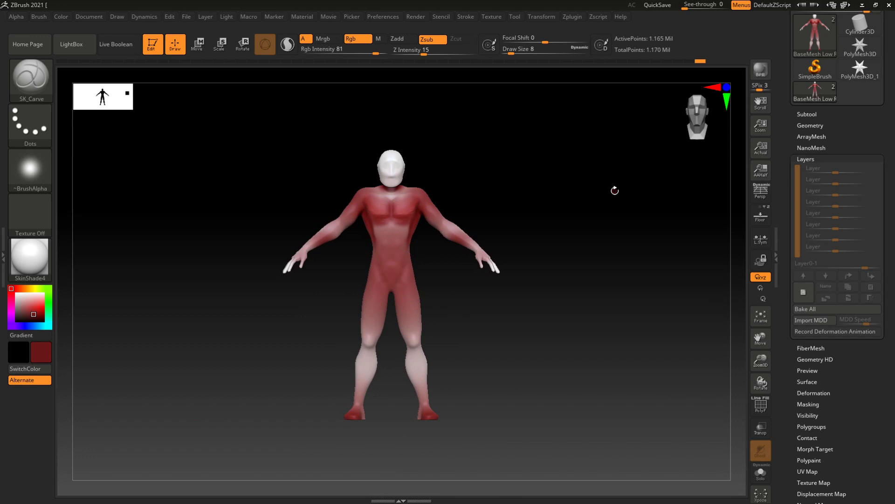
{"action": "left_click_drag", "start_coordinate": [593, 168], "coordinate": [602, 272], "text": "alt"}
{"action": "left_click_drag", "start_coordinate": [615, 195], "coordinate": [620, 176], "text": "alt"}
{"action": "left_click_drag", "start_coordinate": [578, 206], "coordinate": [640, 174]}
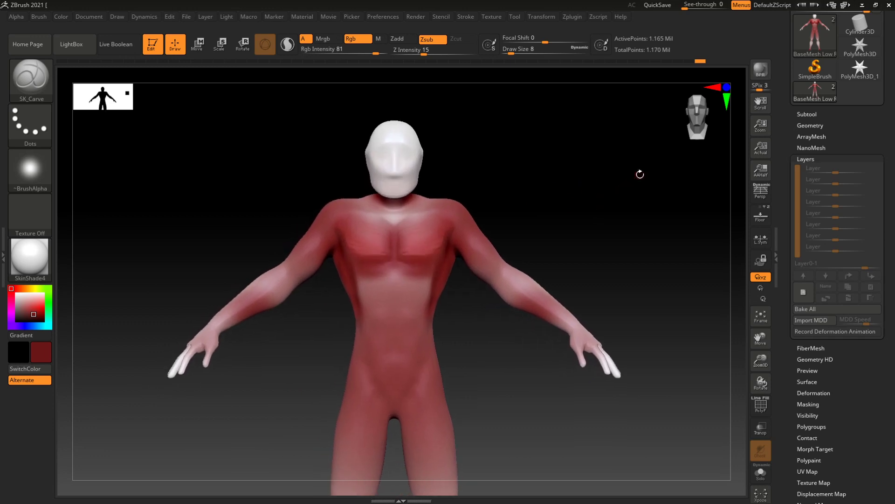
{"action": "left_click_drag", "start_coordinate": [622, 271], "coordinate": [594, 209], "text": "alt"}
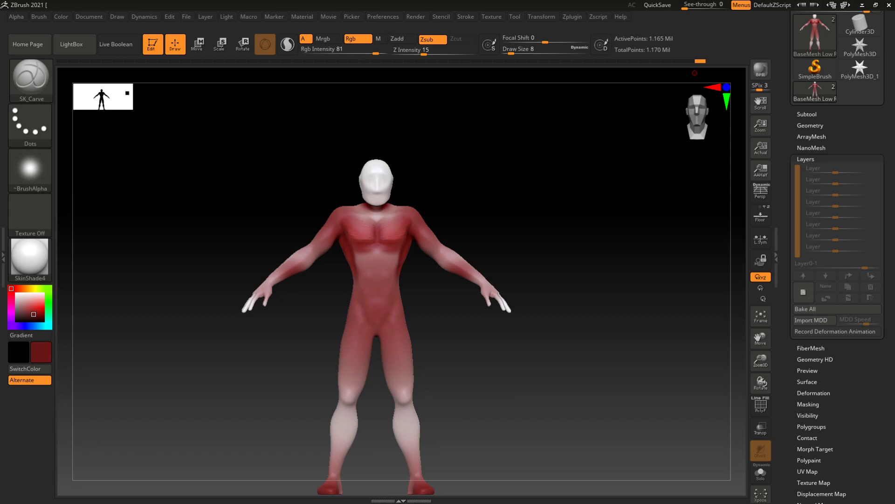
Switch to Discord, disconnect from the class voice channel, and minimize the Discord window
{"action": "key", "text": "alt+Tab"}
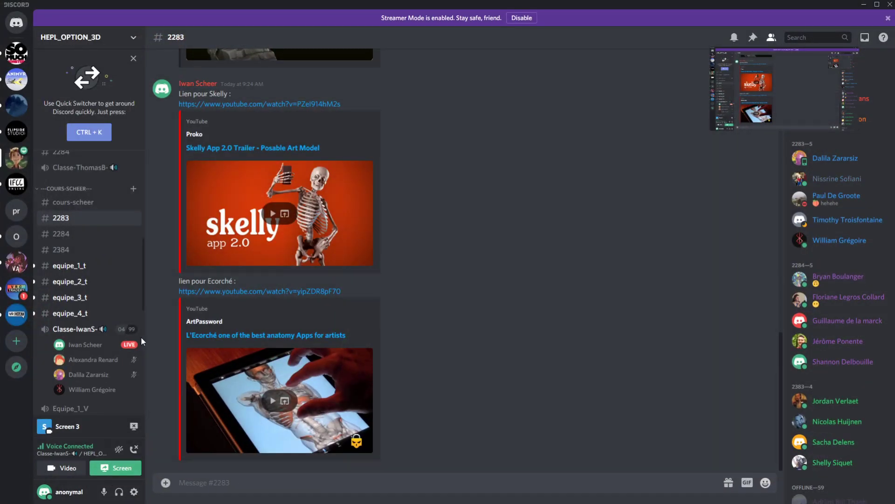
{"action": "left_click", "coordinate": [133, 450]}
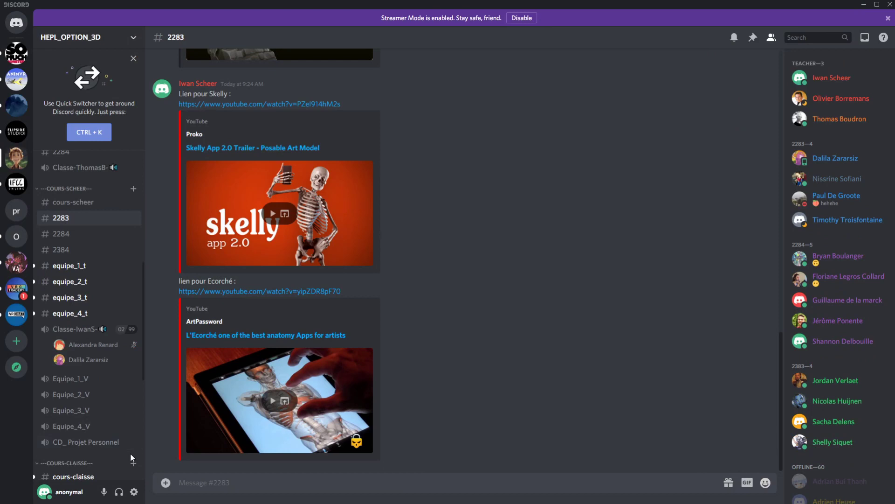
{"action": "left_click", "coordinate": [864, 4]}
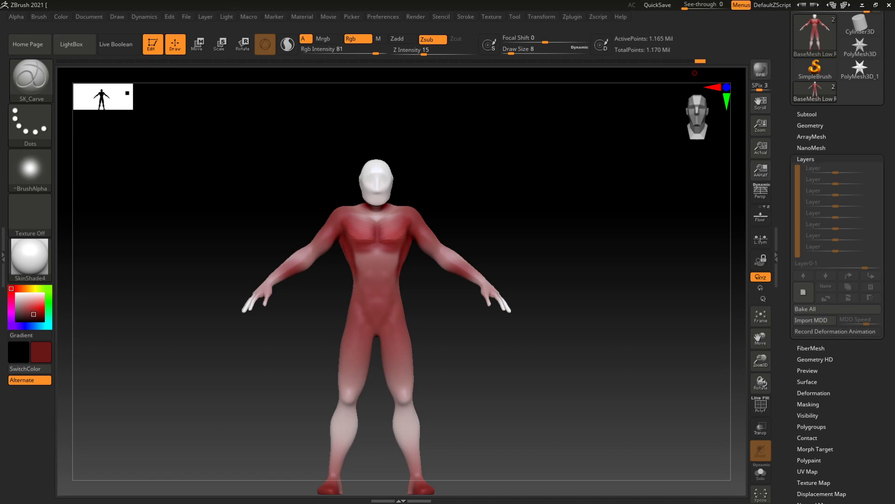
{"action": "key", "text": "alt+Tab"}
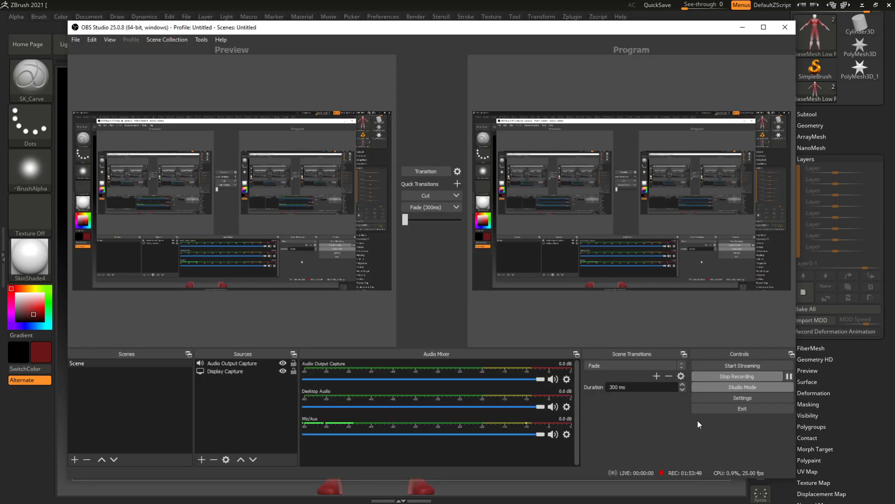